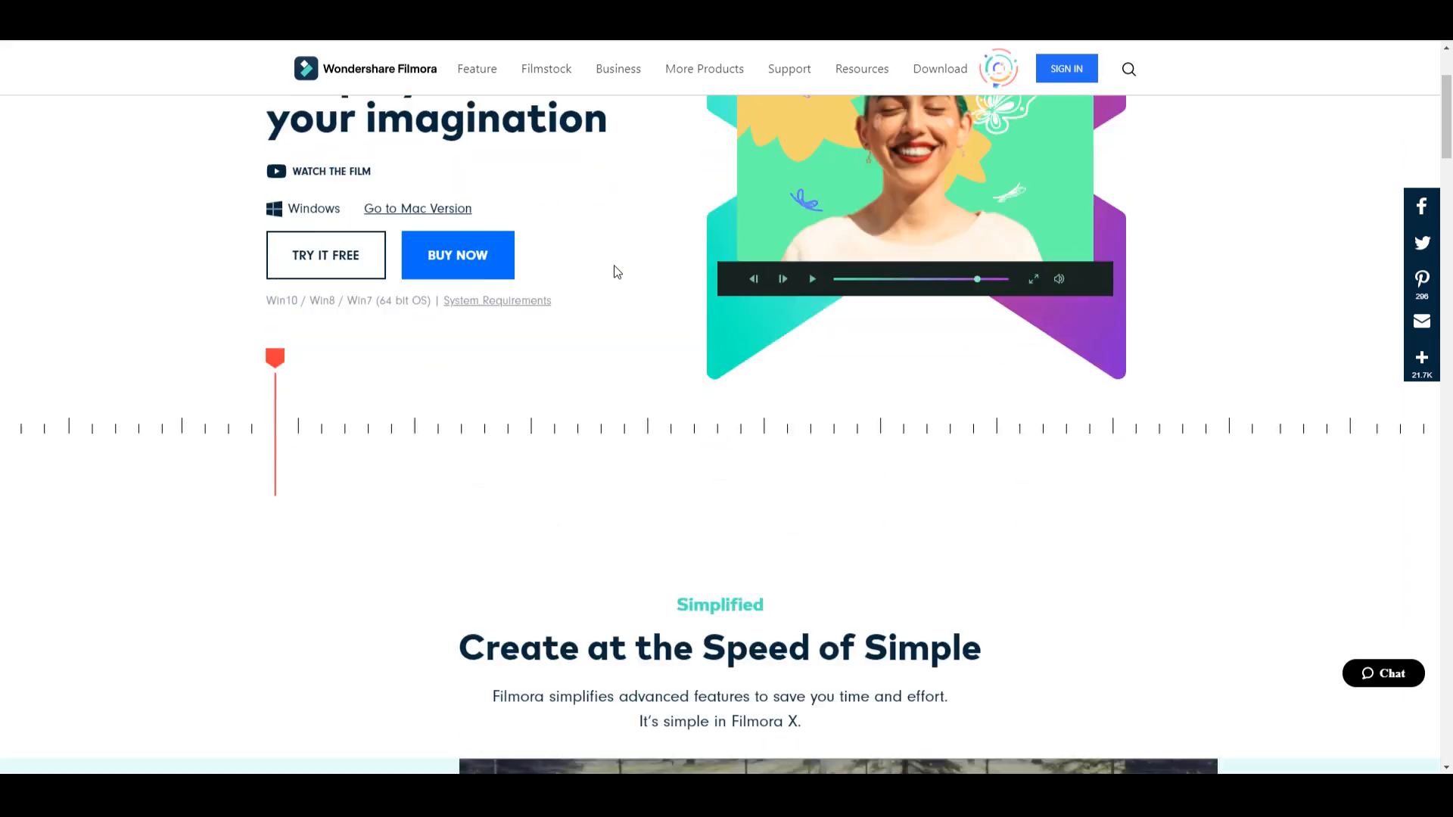
- Look over the Filmora X product page, covering the keyframing, motion tracking, audio ducking, video effects, green screen and split screen features
scroll(617, 272, up, 3)
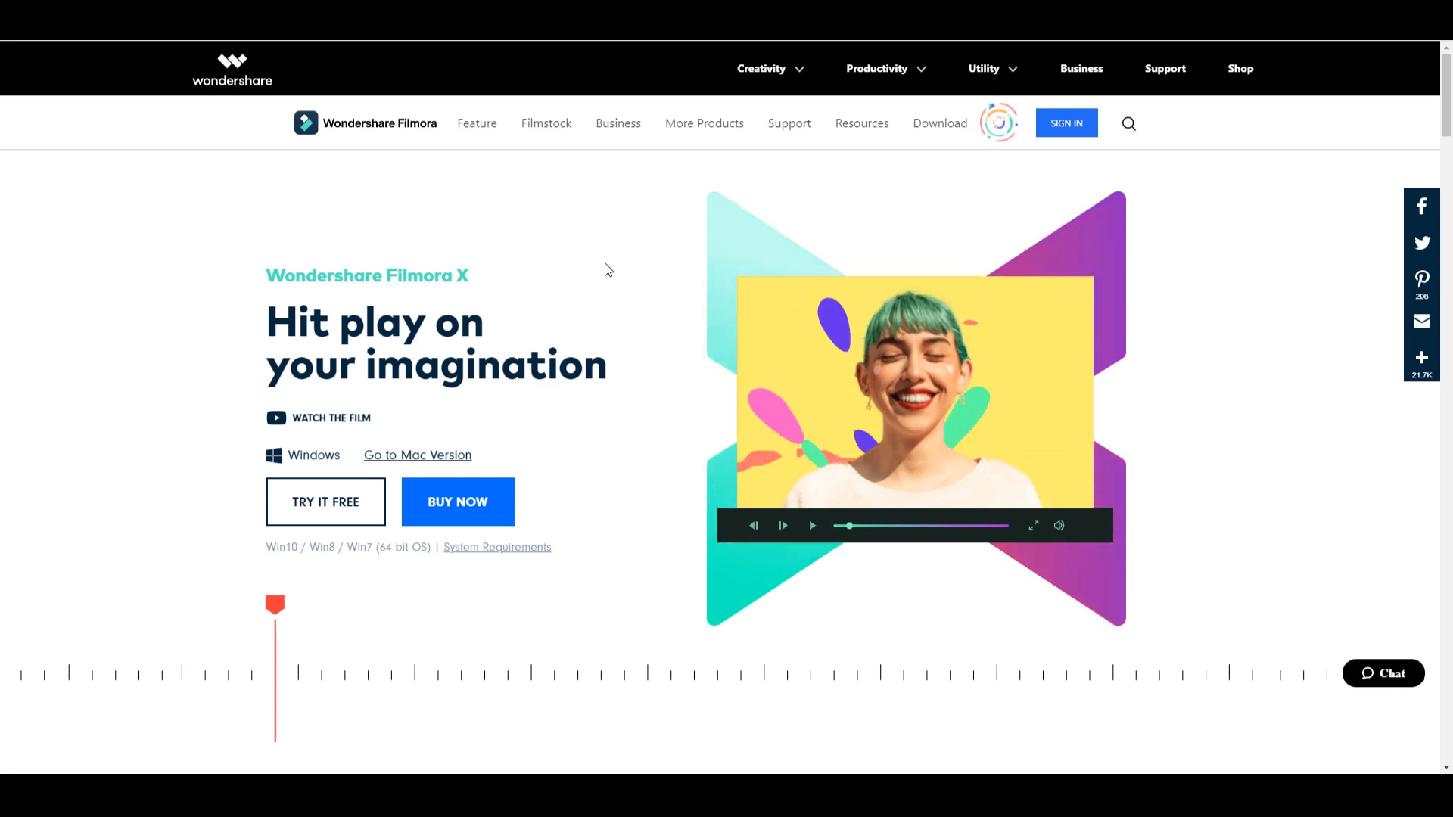
scroll(607, 270, down, 3)
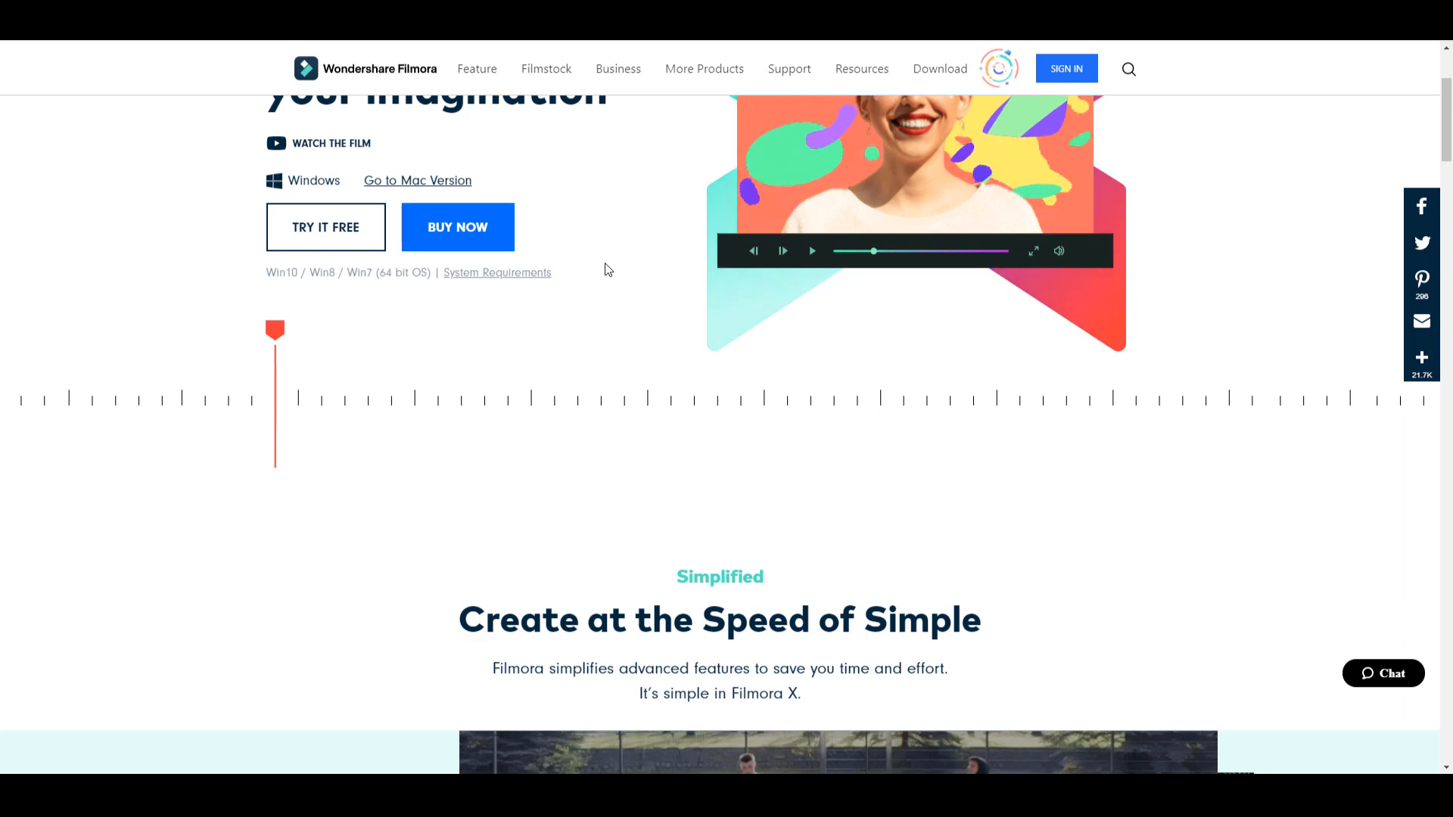
scroll(607, 269, down, 5)
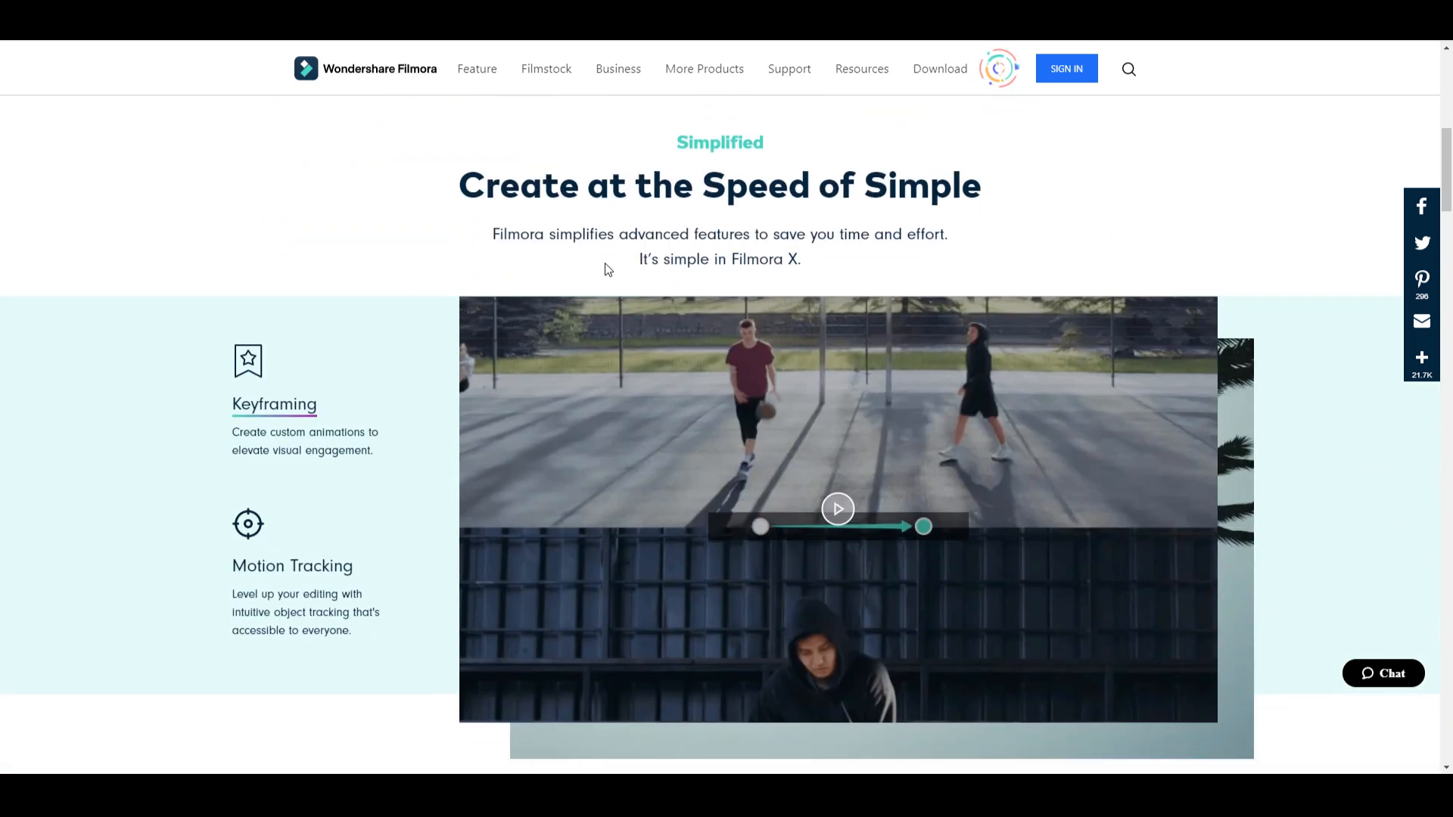
scroll(344, 306, down, 1)
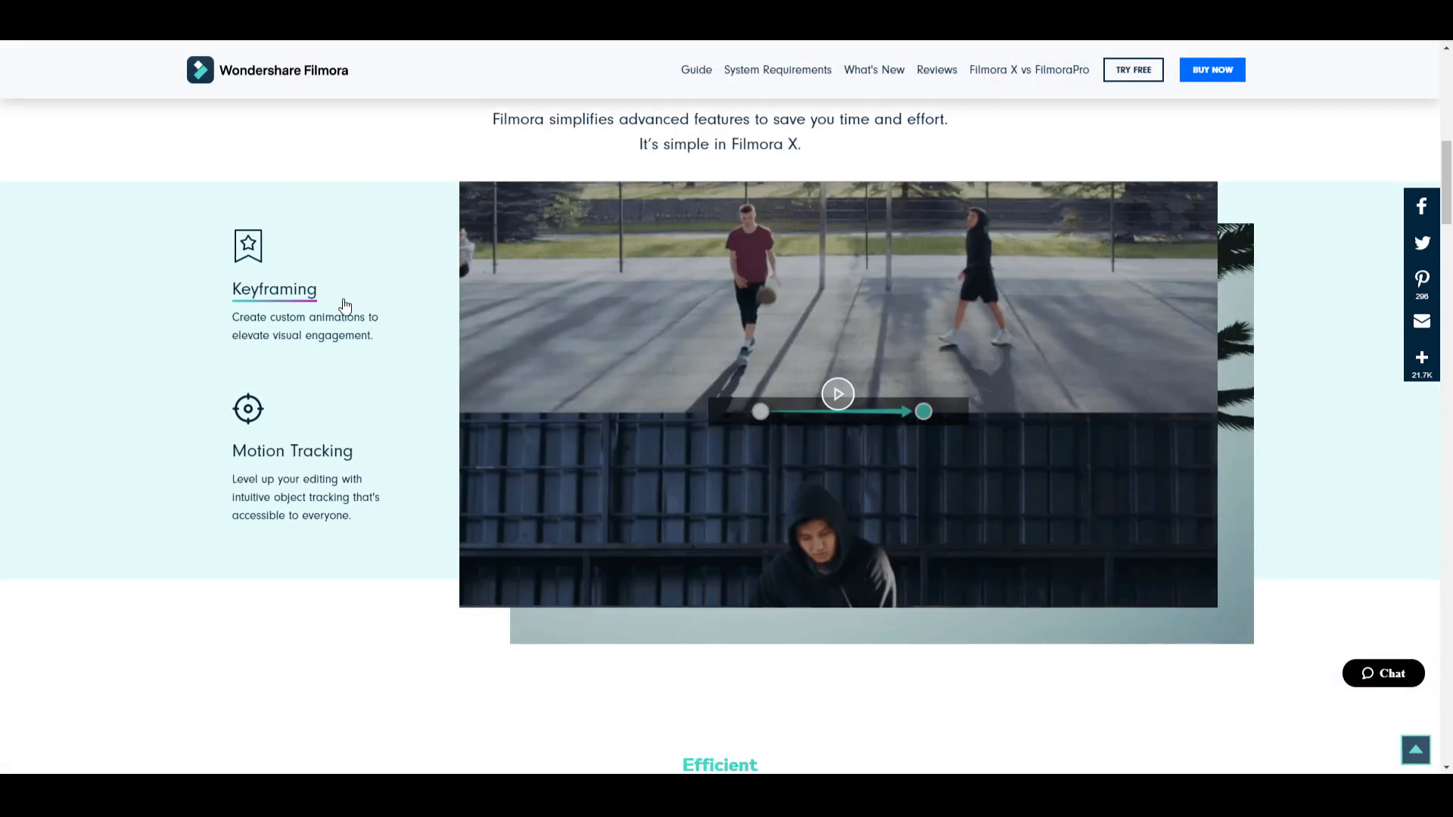
scroll(336, 342, down, 12)
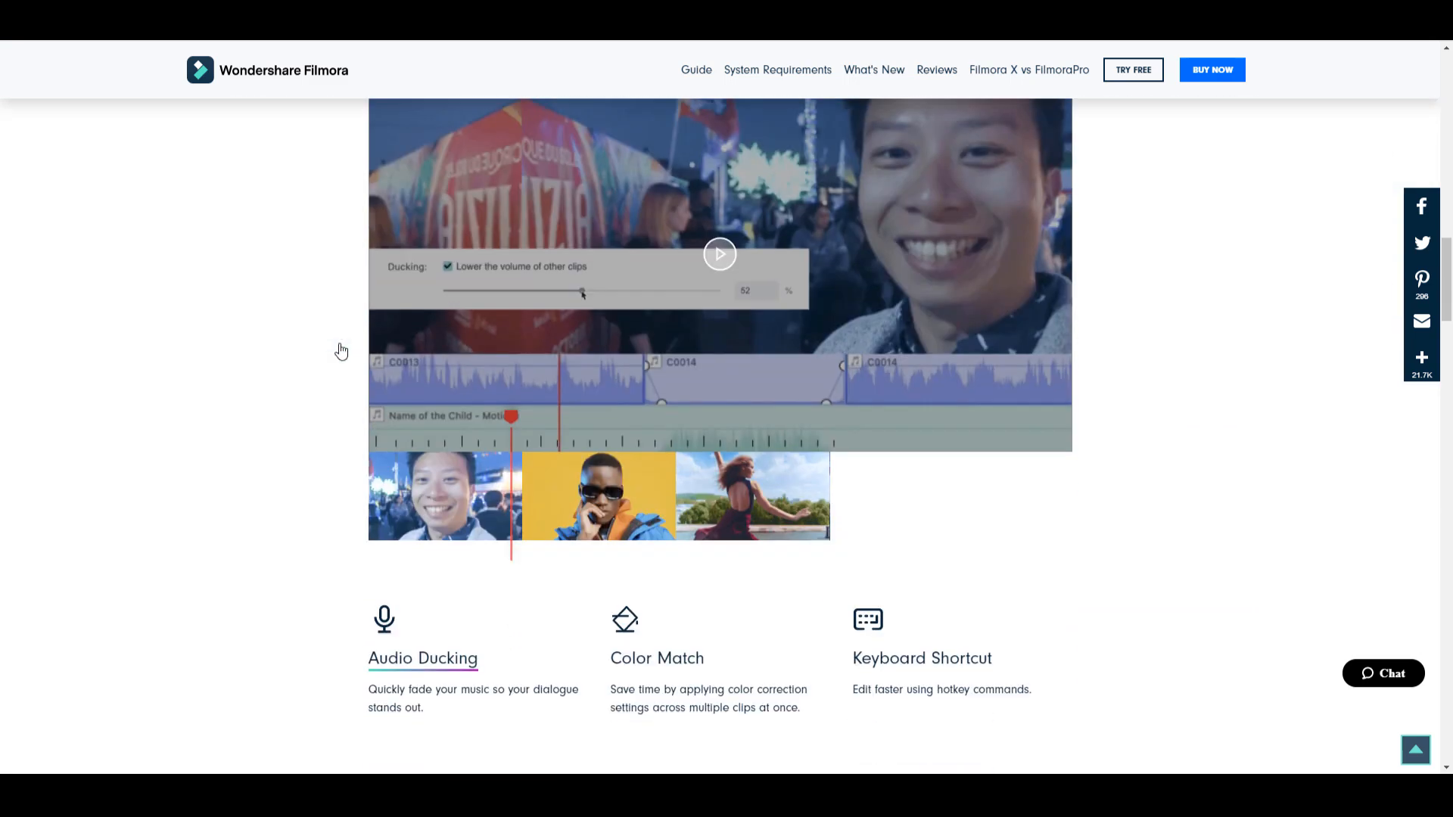
scroll(340, 346, down, 5)
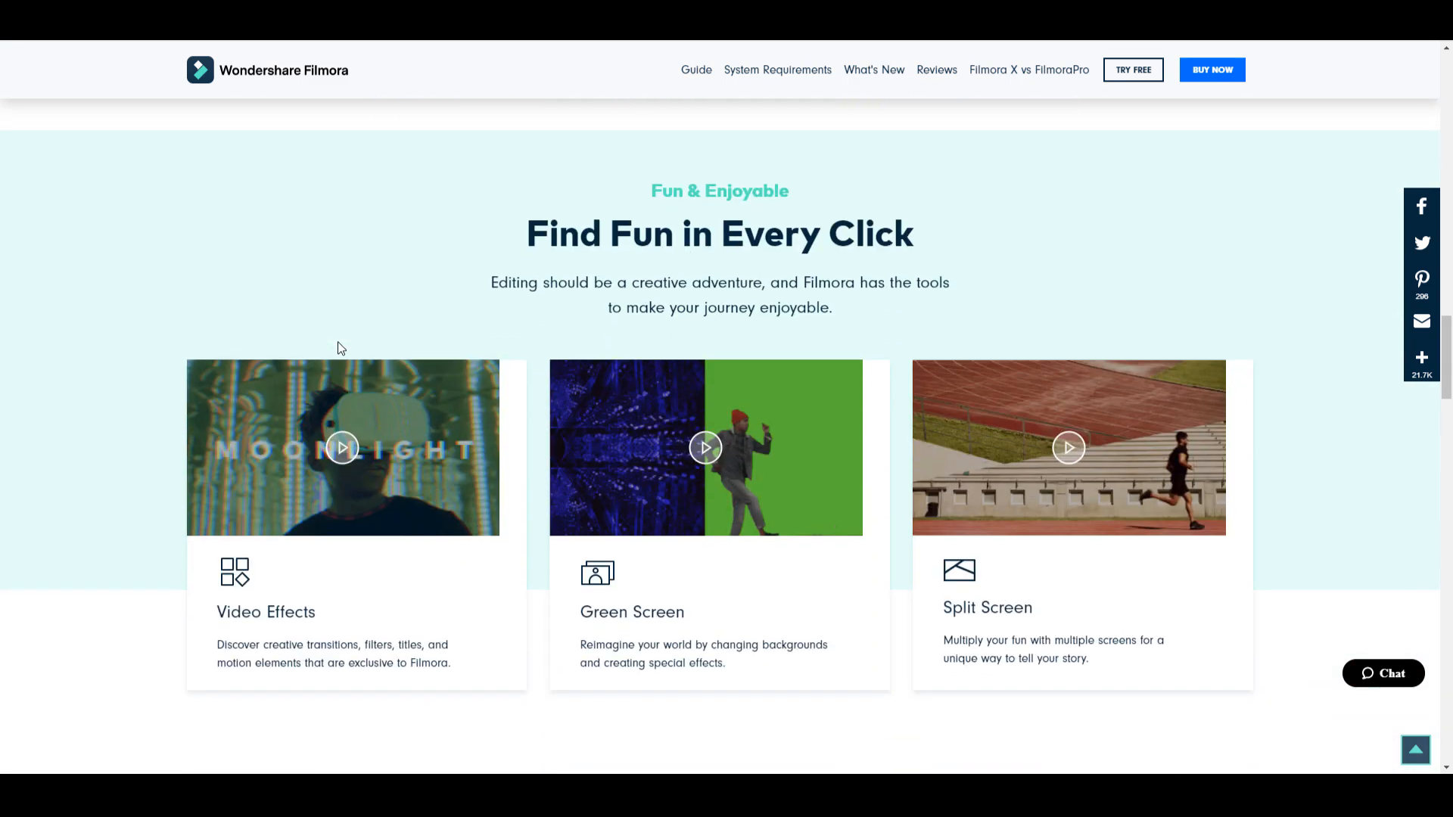
scroll(339, 344, up, 3)
scroll(340, 345, down, 6)
scroll(340, 342, down, 1)
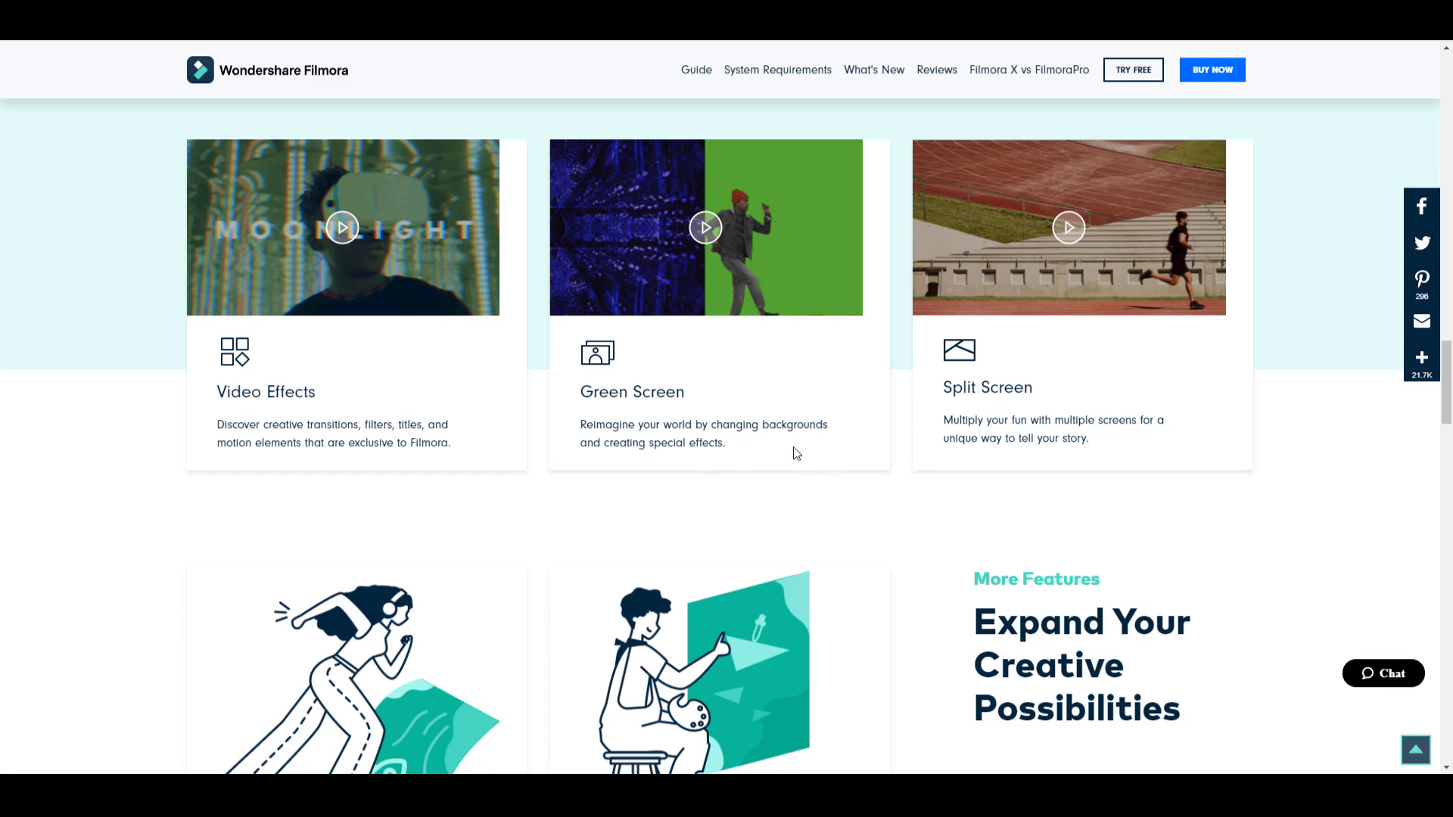
scroll(464, 446, up, 5)
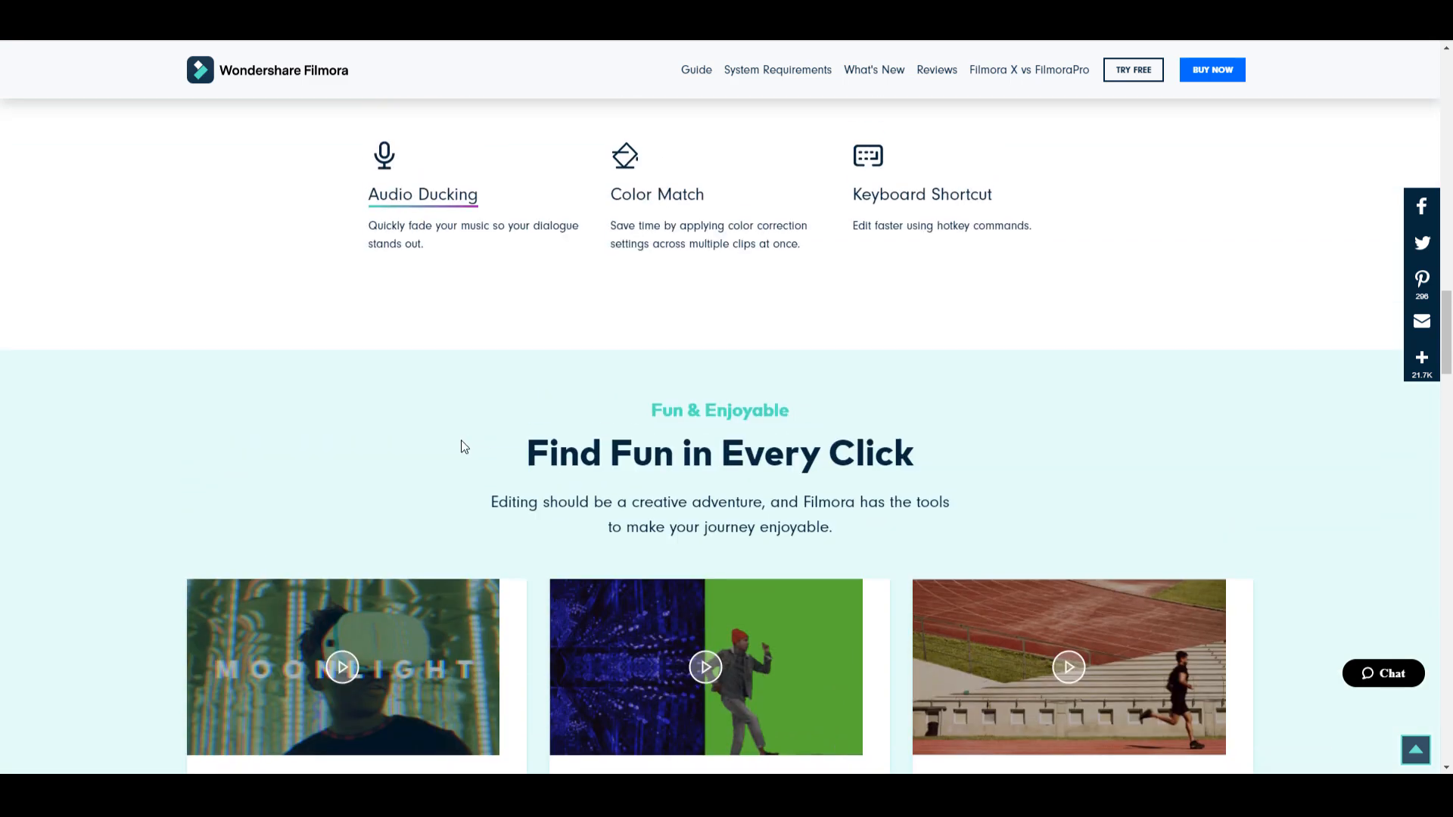
scroll(545, 451, up, 18)
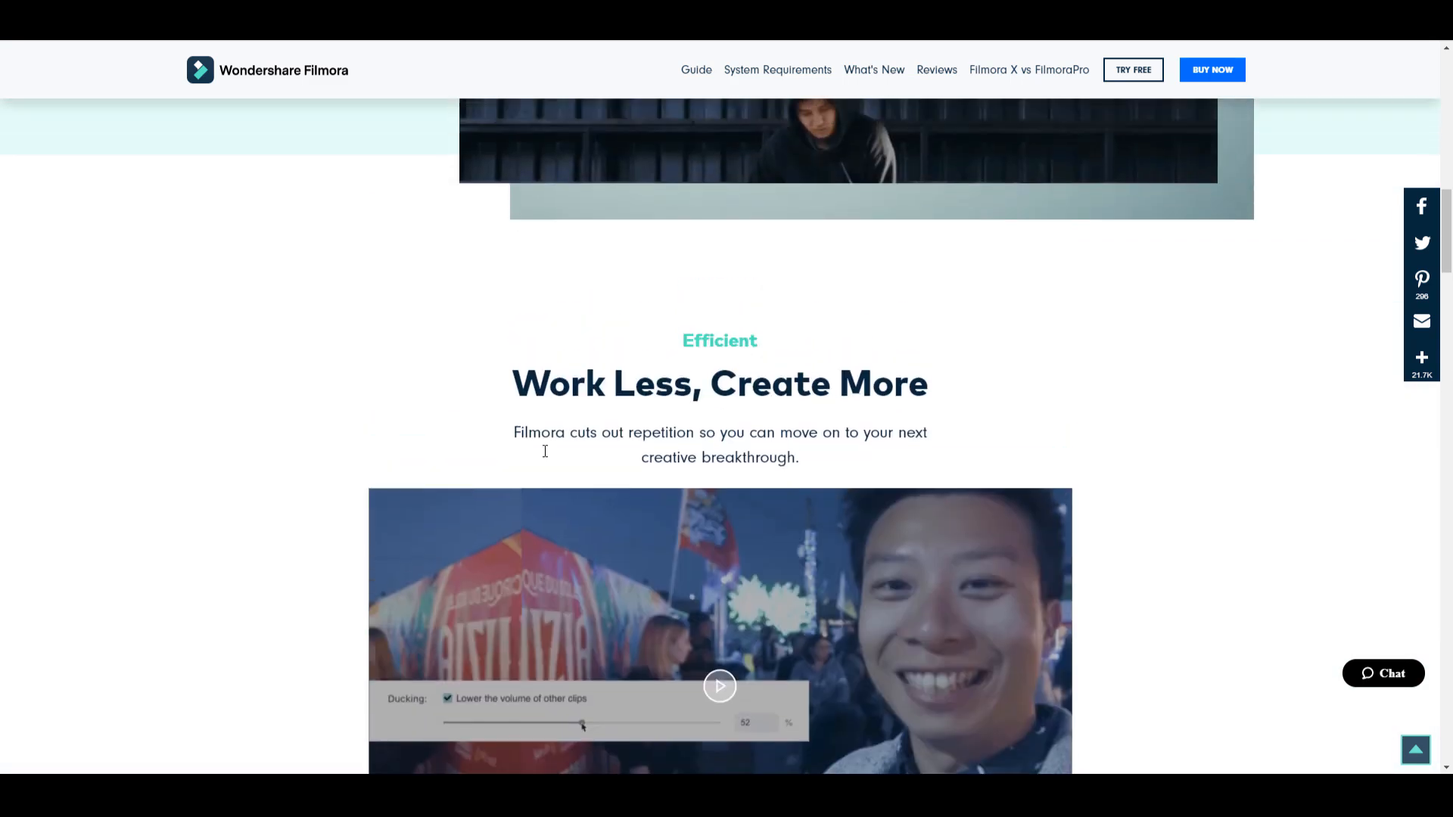
scroll(393, 331, up, 15)
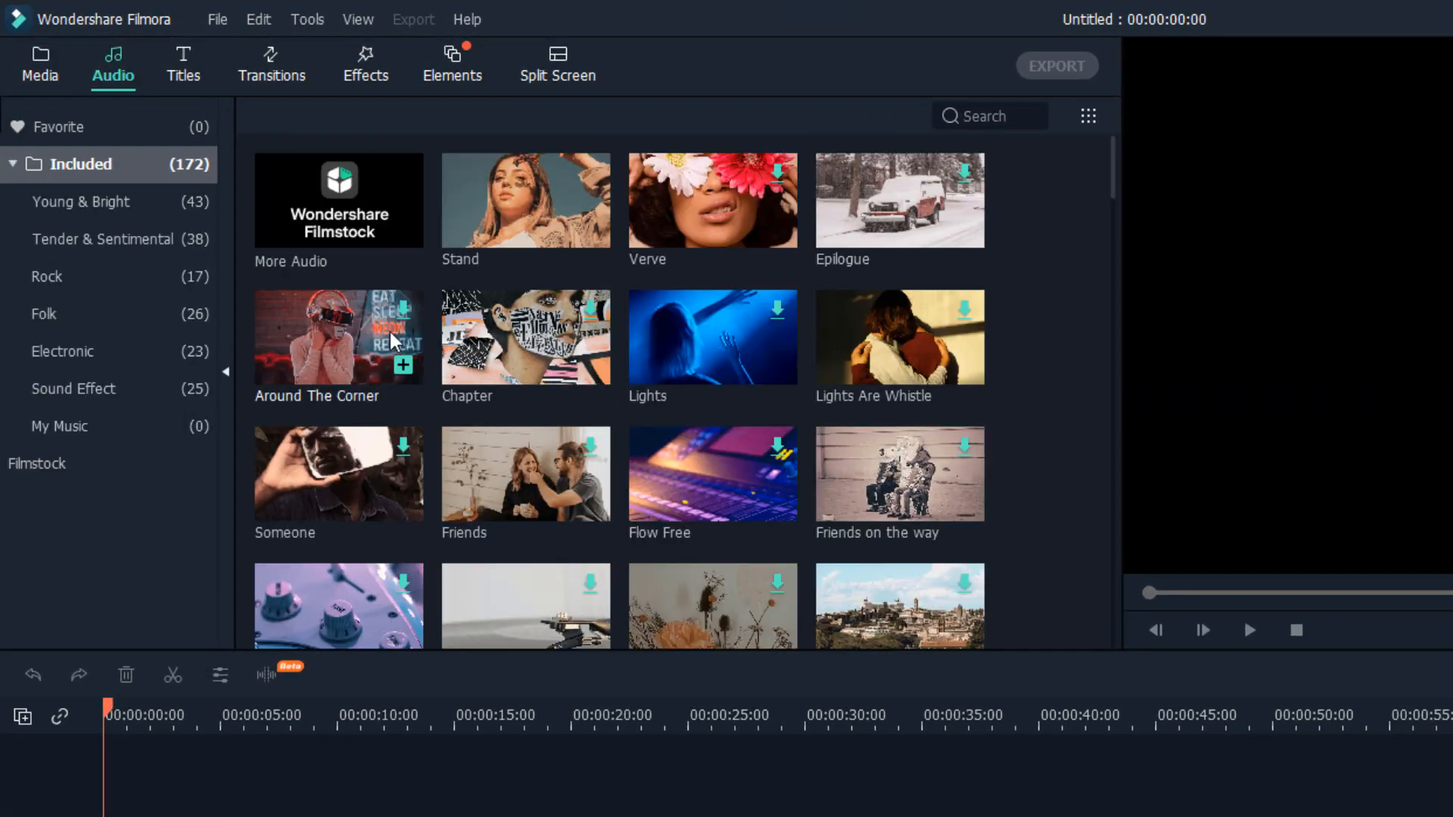
- Browse the Filmstock audio packs and the included title templates
click(30, 462)
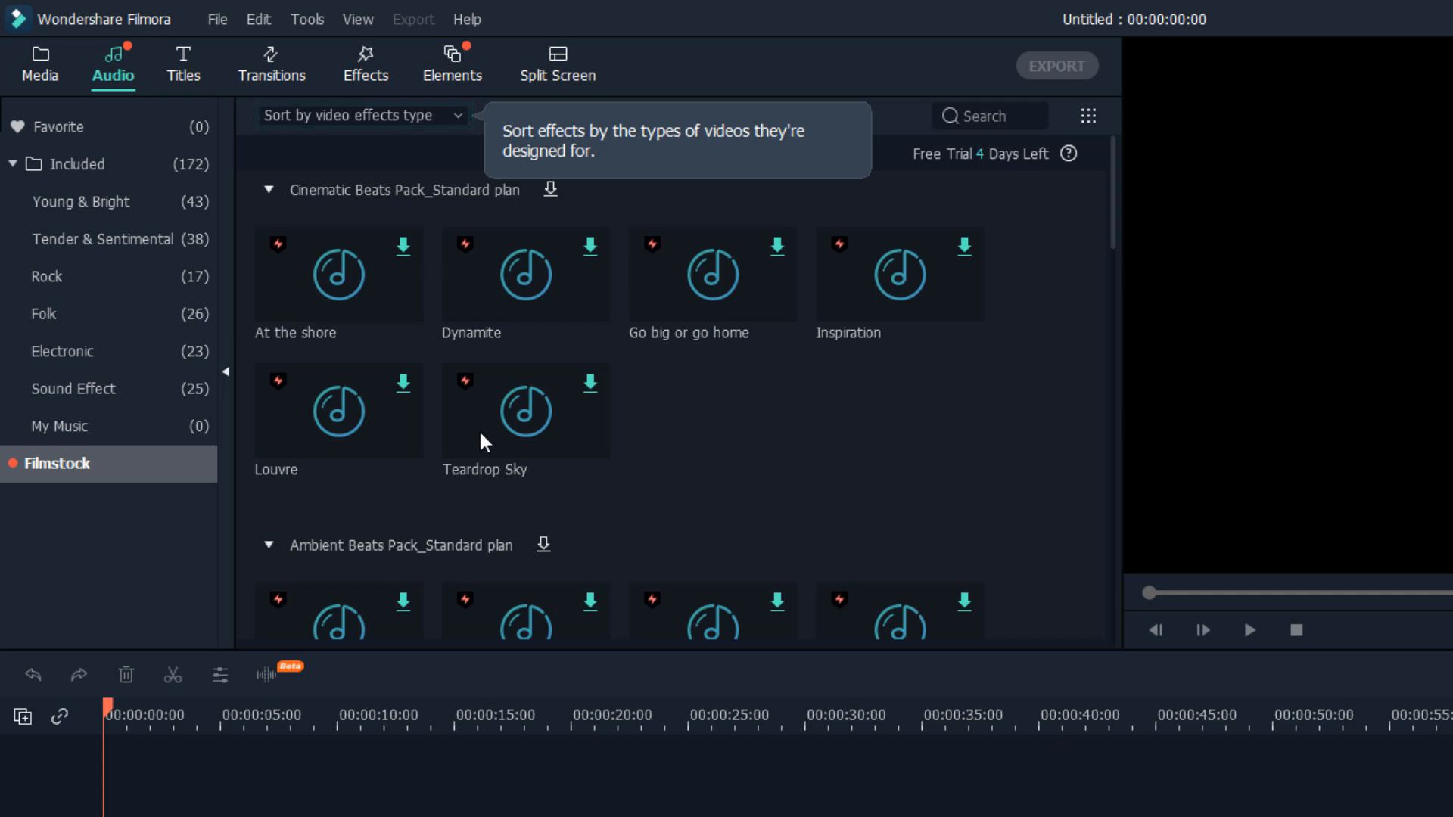
mouse_move(463, 453)
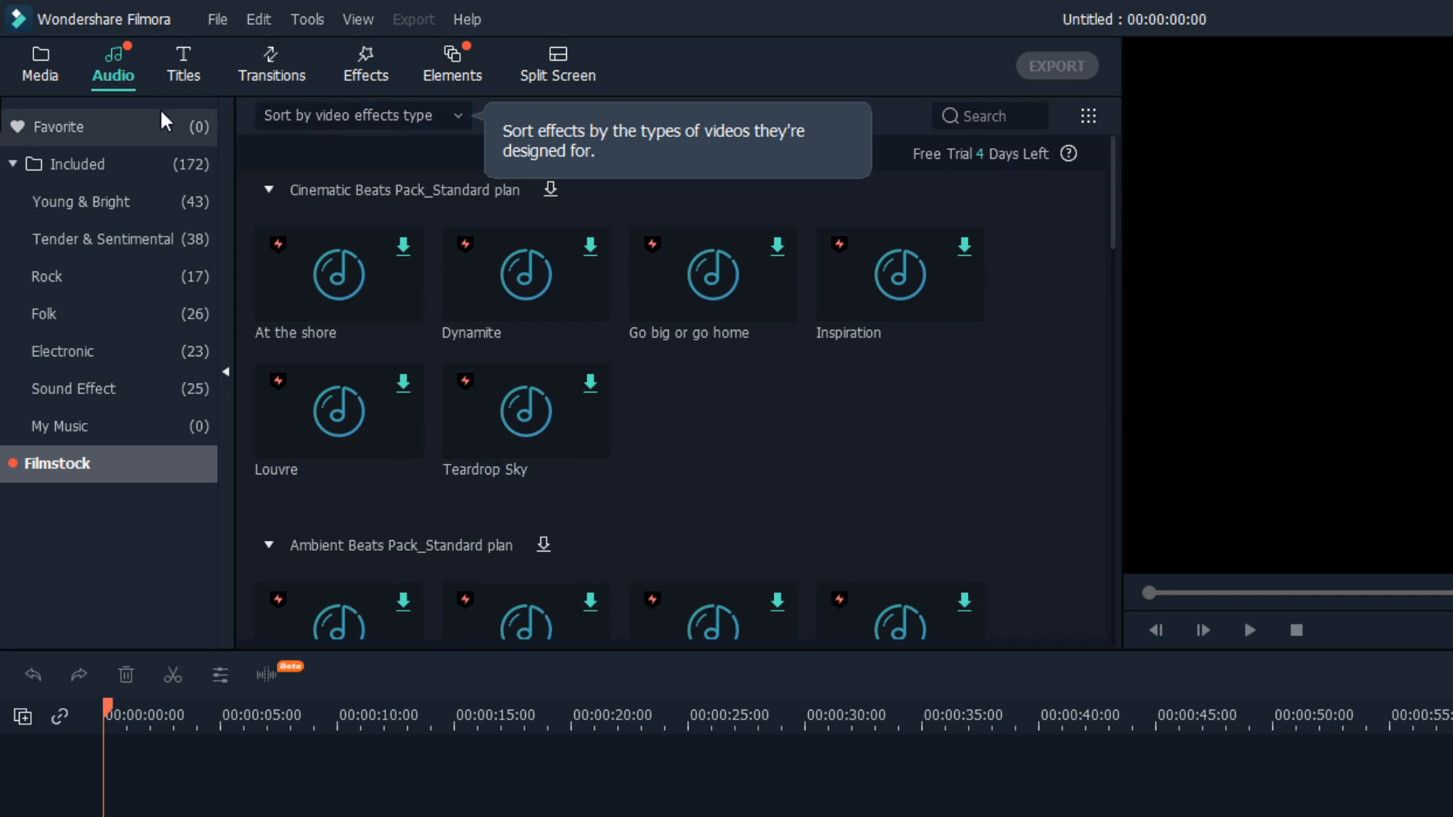
click(182, 73)
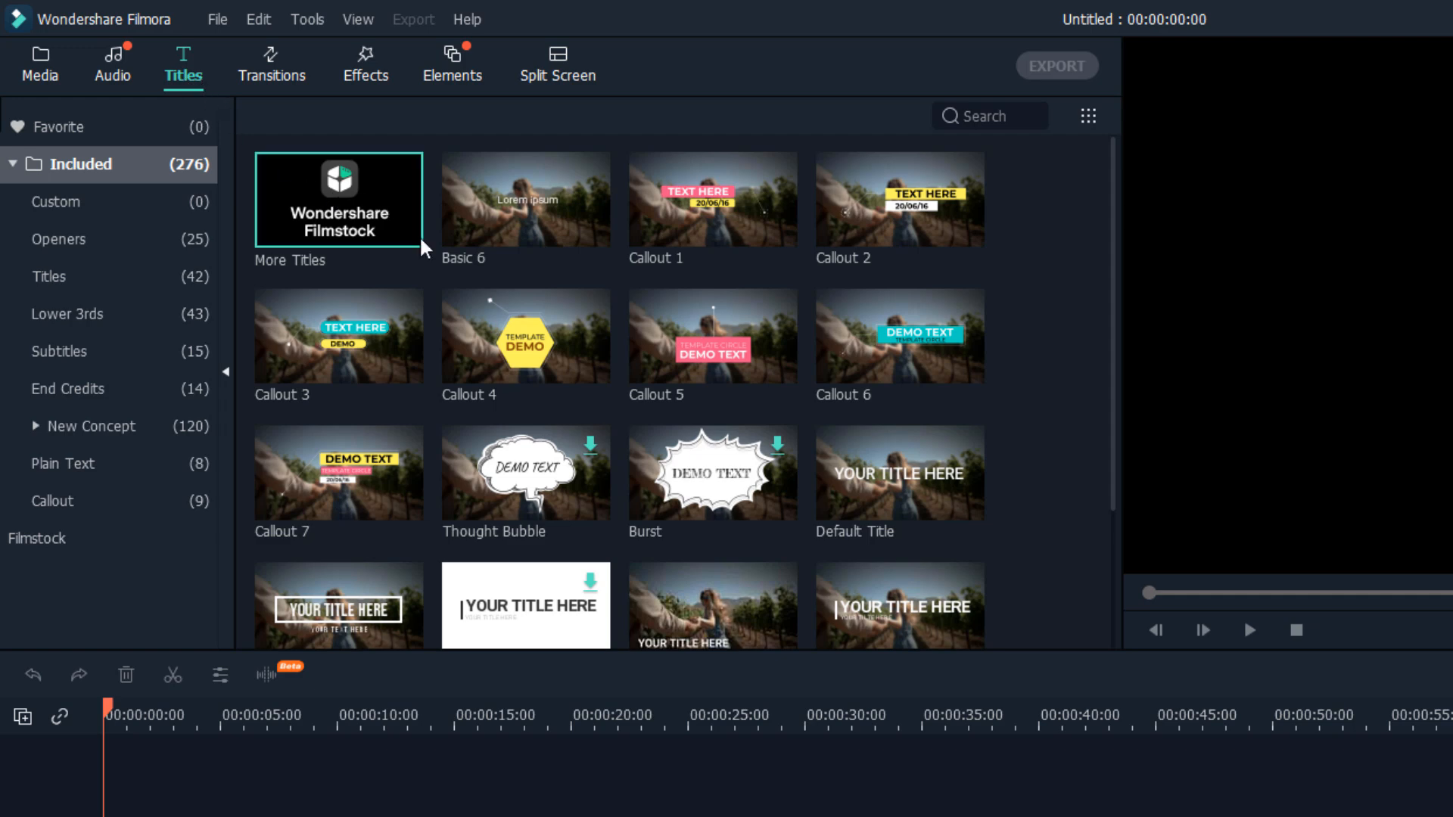
scroll(493, 371, down, 10)
scroll(494, 373, up, 10)
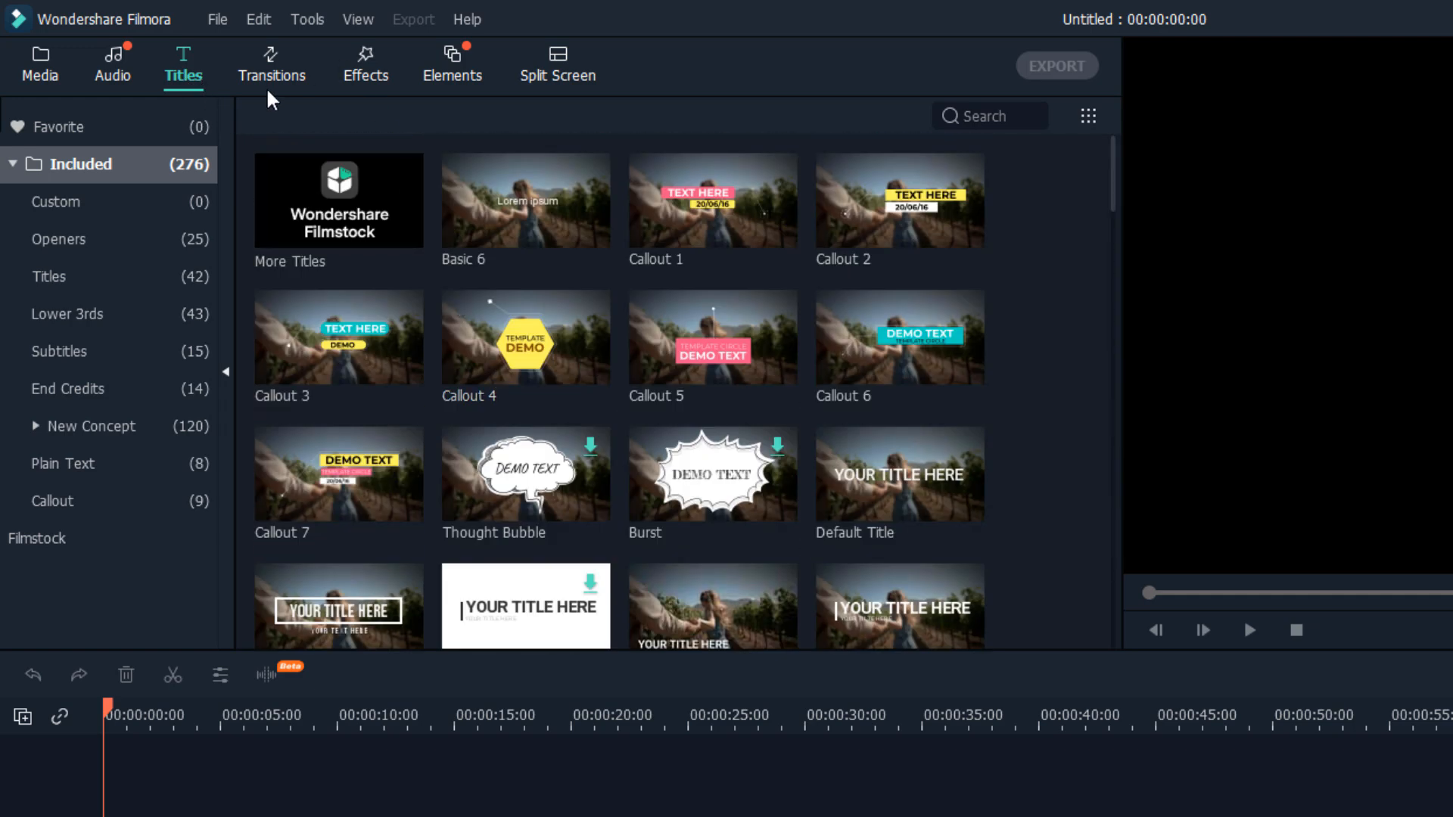
scroll(746, 400, down, 6)
scroll(743, 397, down, 6)
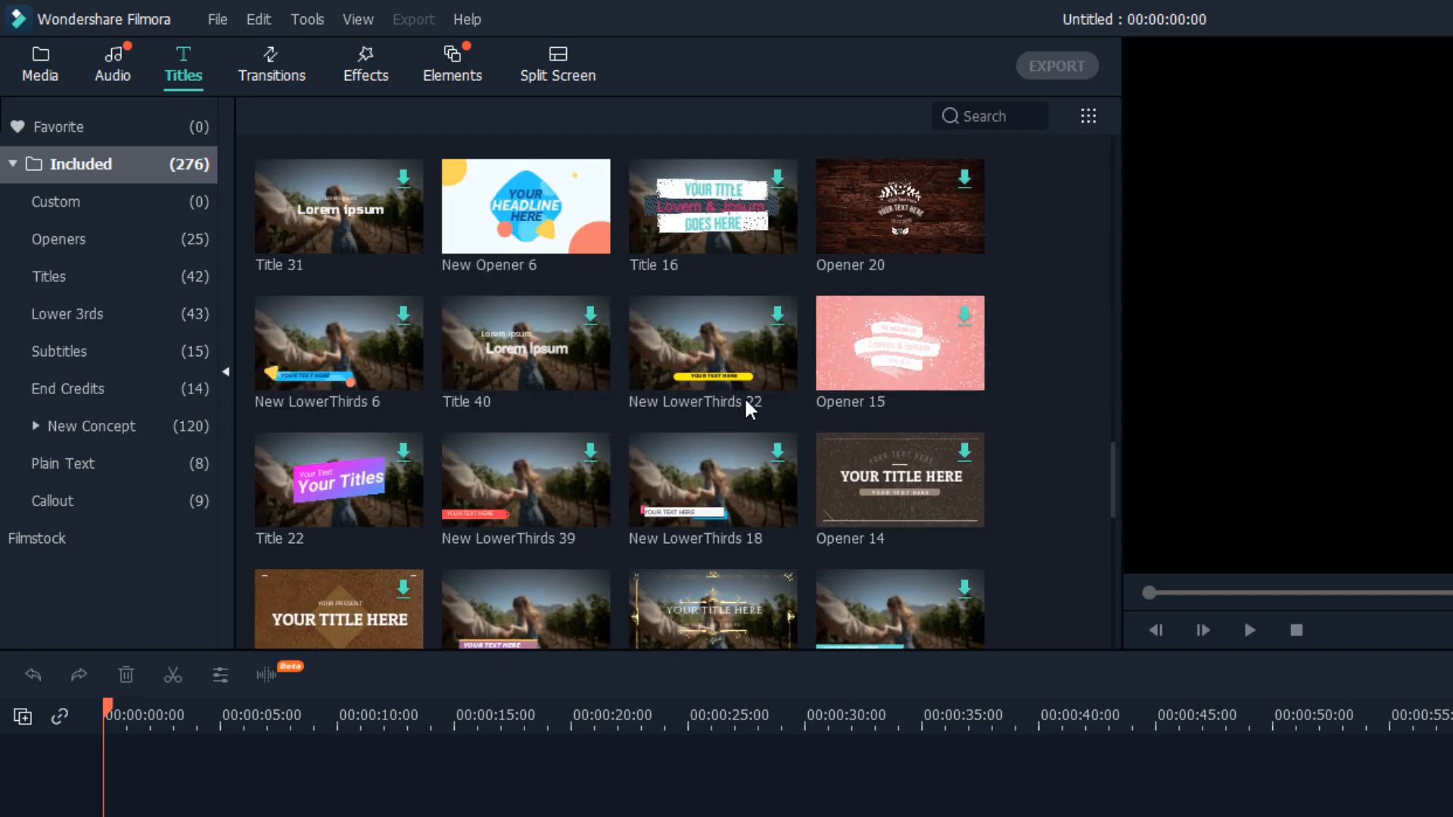
scroll(717, 459, down, 3)
scroll(716, 457, up, 15)
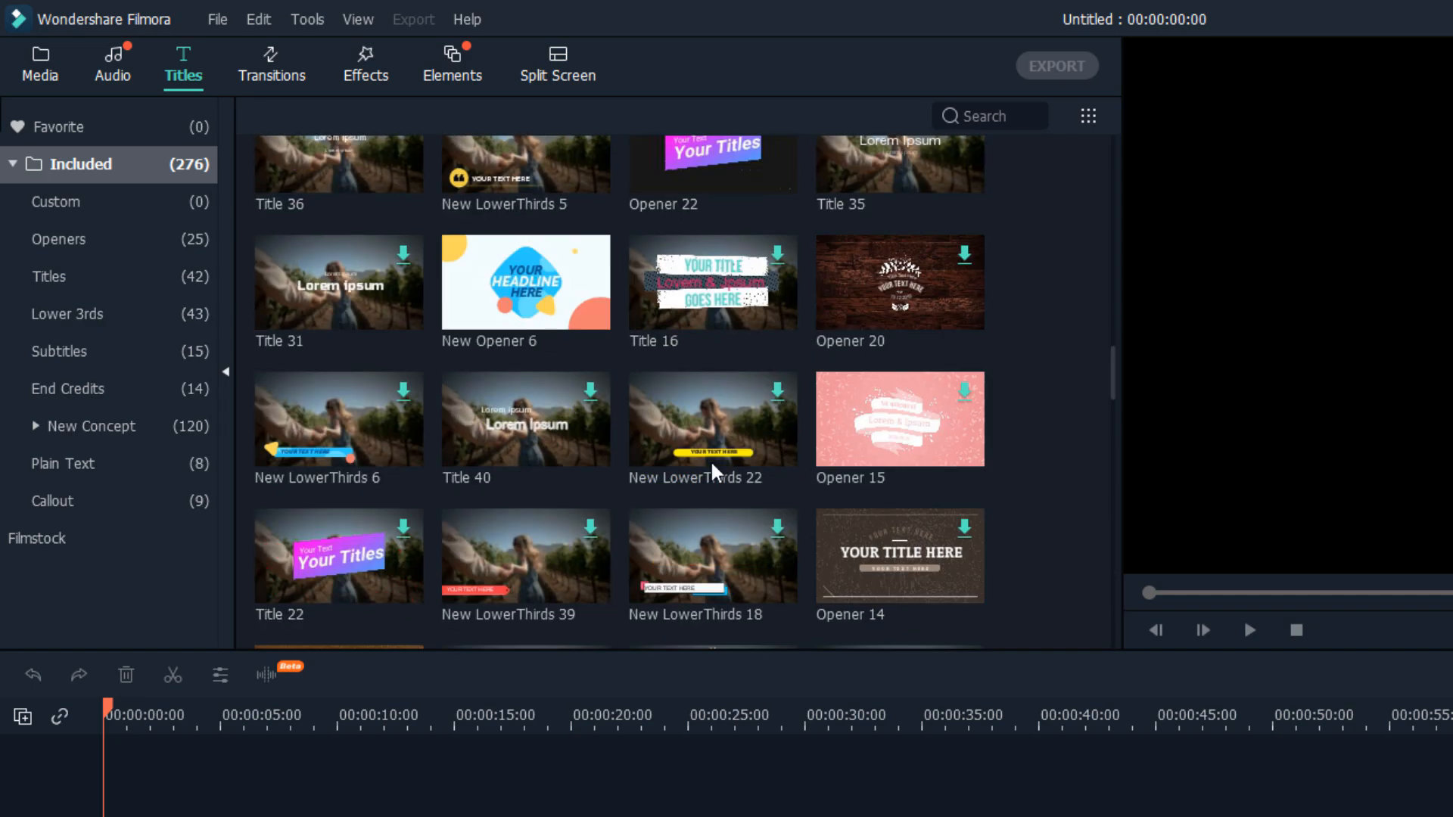
- Browse the transitions, effects, elements and split screen libraries
click(261, 60)
click(372, 75)
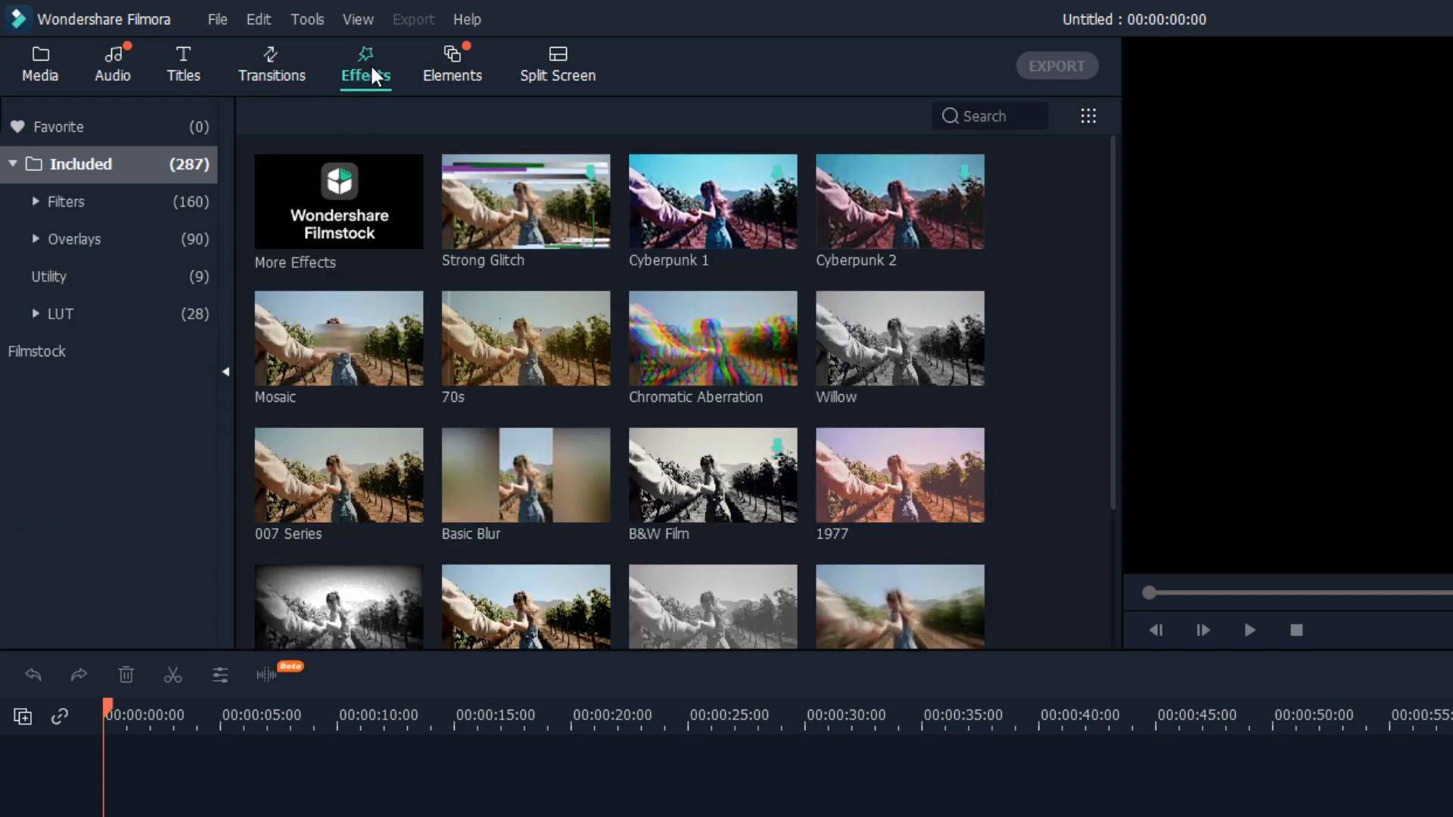
click(445, 72)
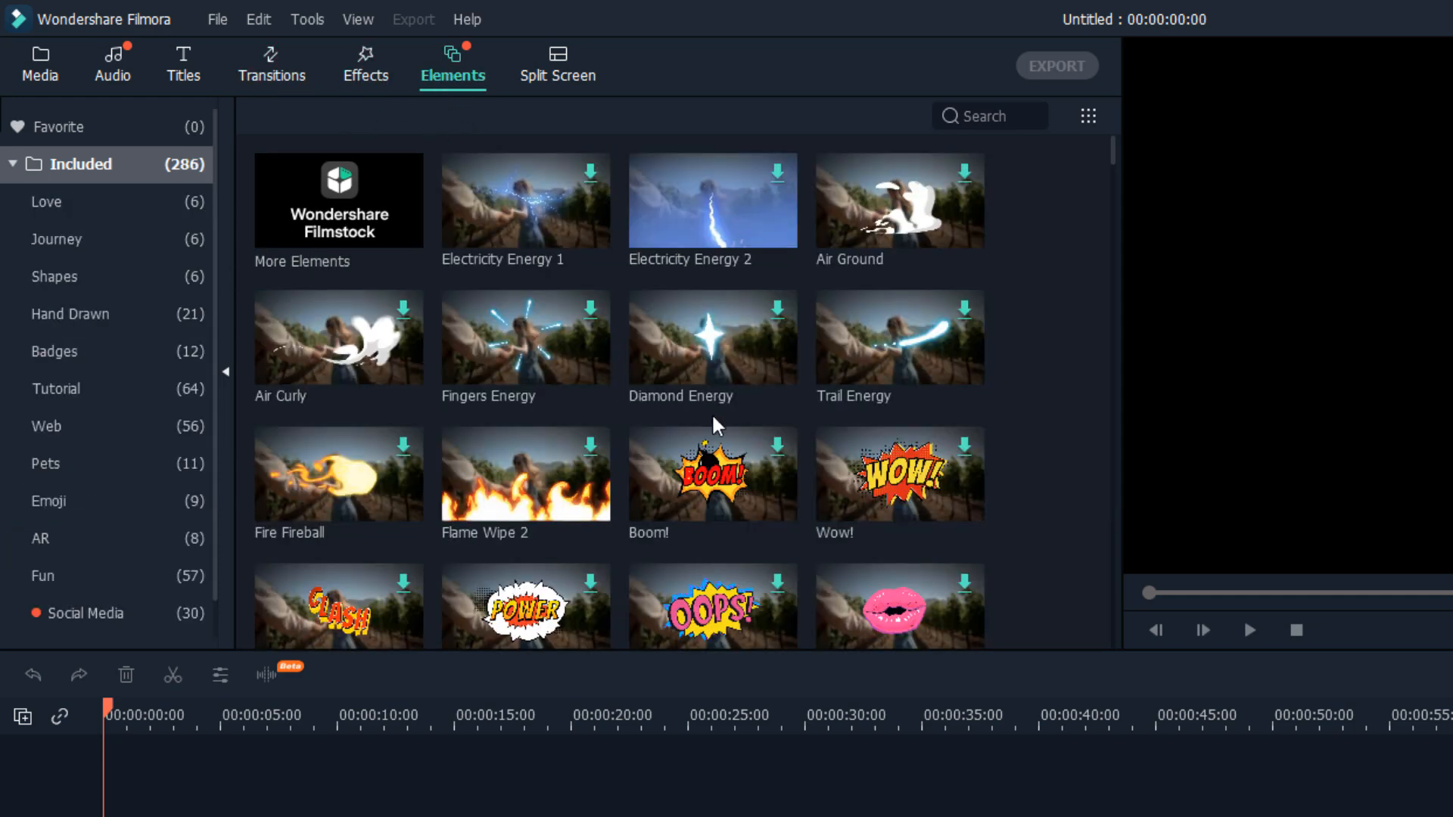
scroll(711, 411, down, 10)
click(561, 65)
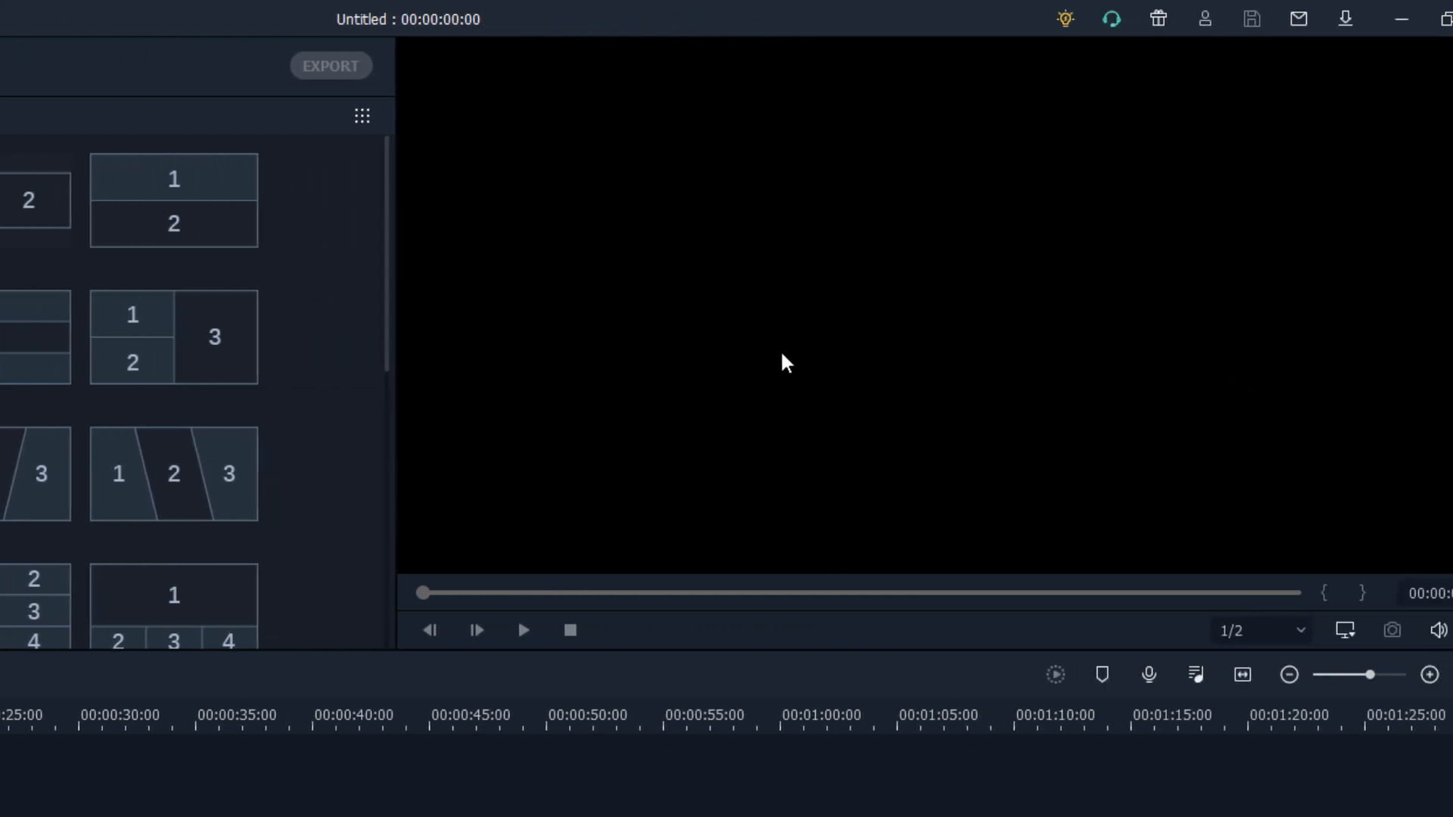
- View the preview player in full screen, return to the editor, and examine the player's display options and zoom levels
click(1421, 631)
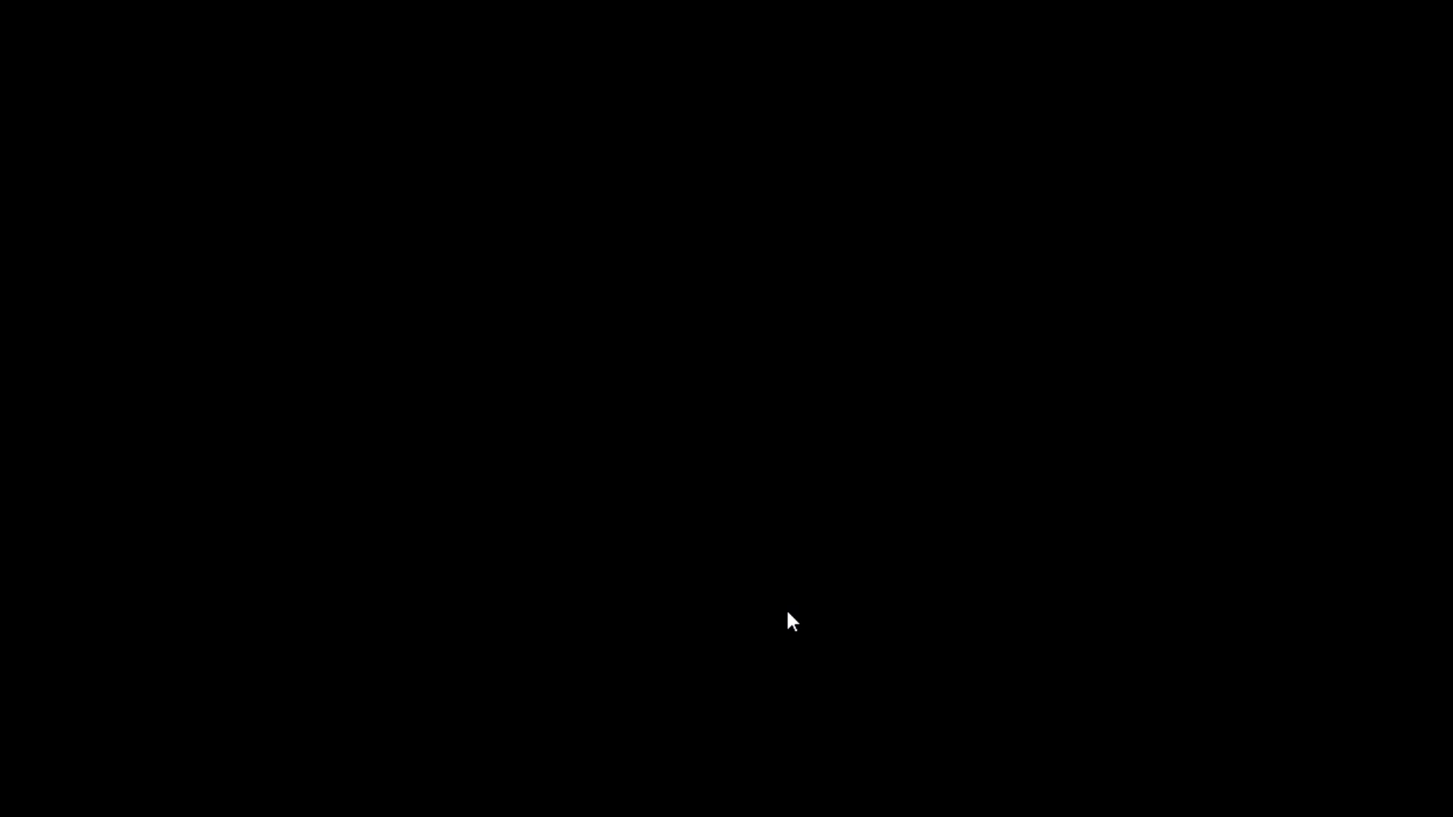
key(Escape)
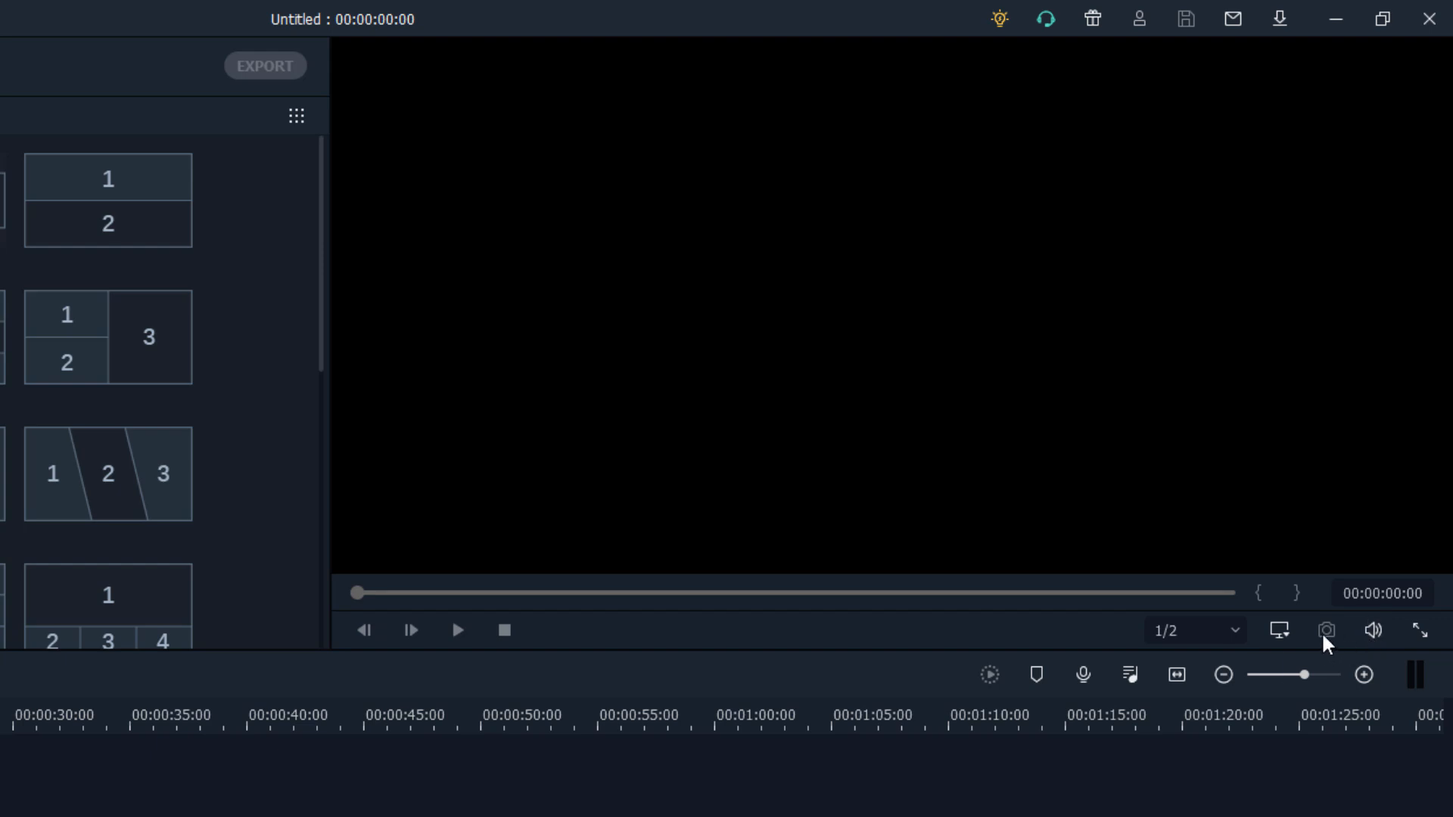
click(1279, 631)
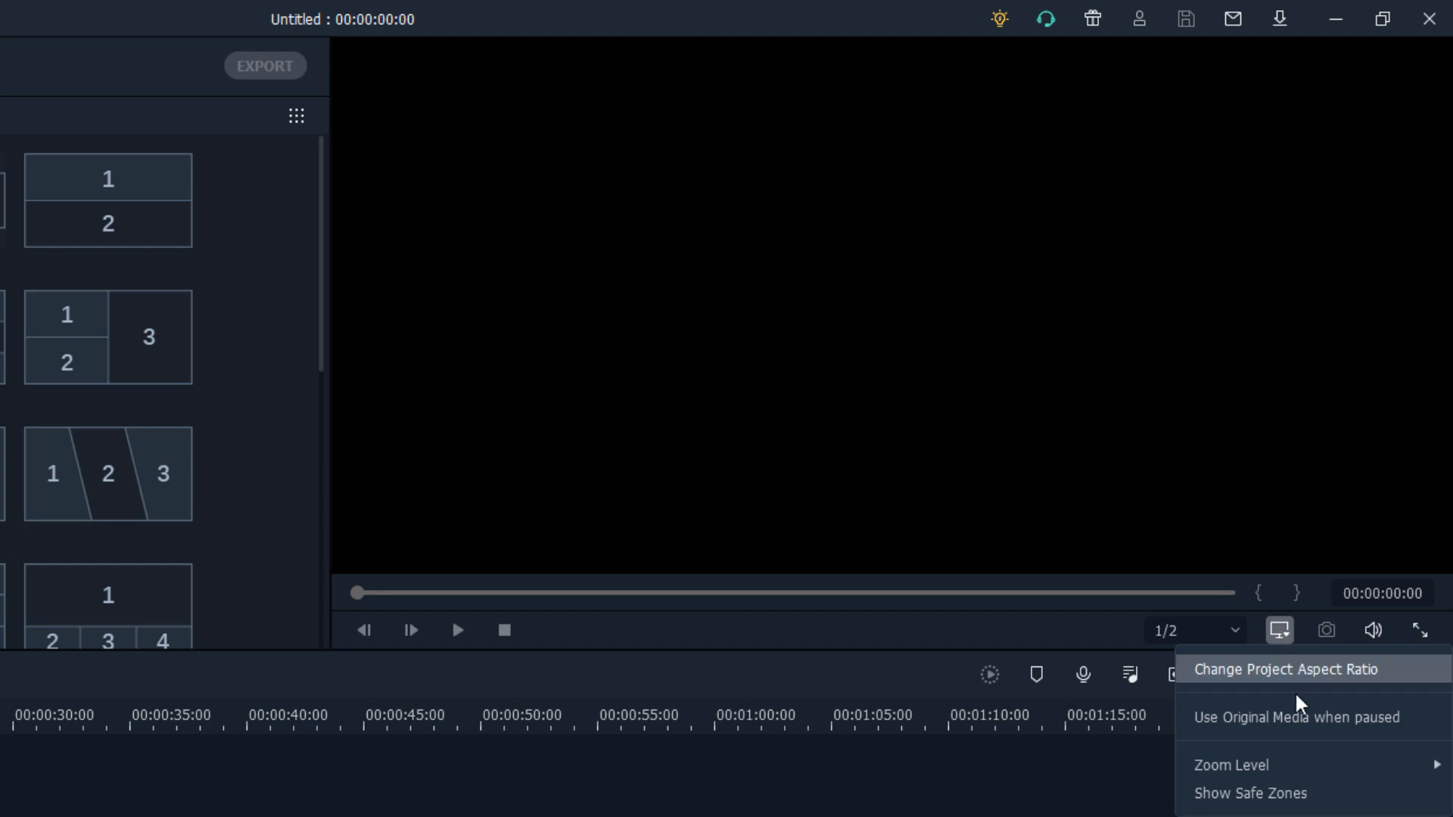
mouse_move(1269, 765)
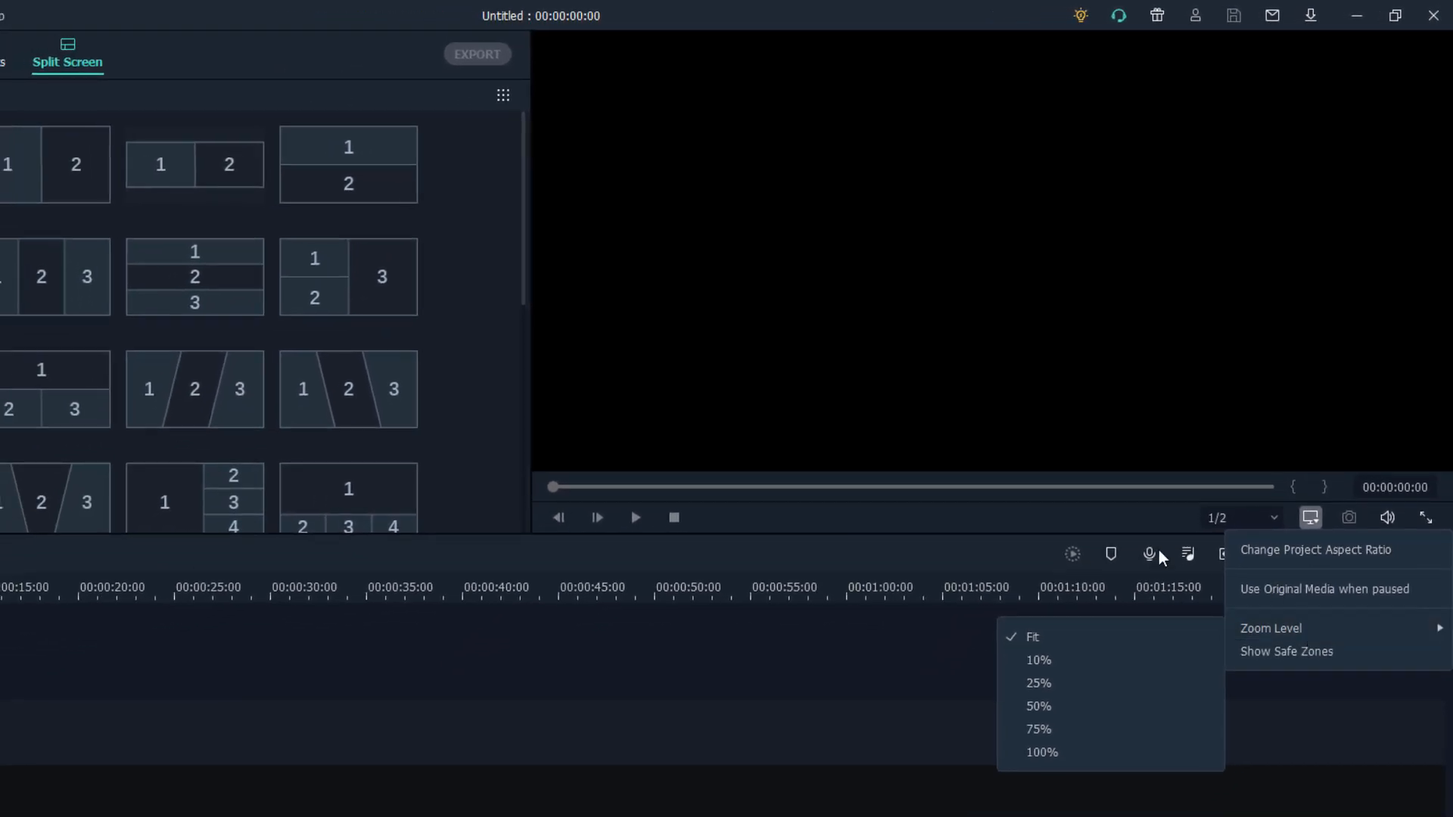
click(1117, 533)
click(1238, 521)
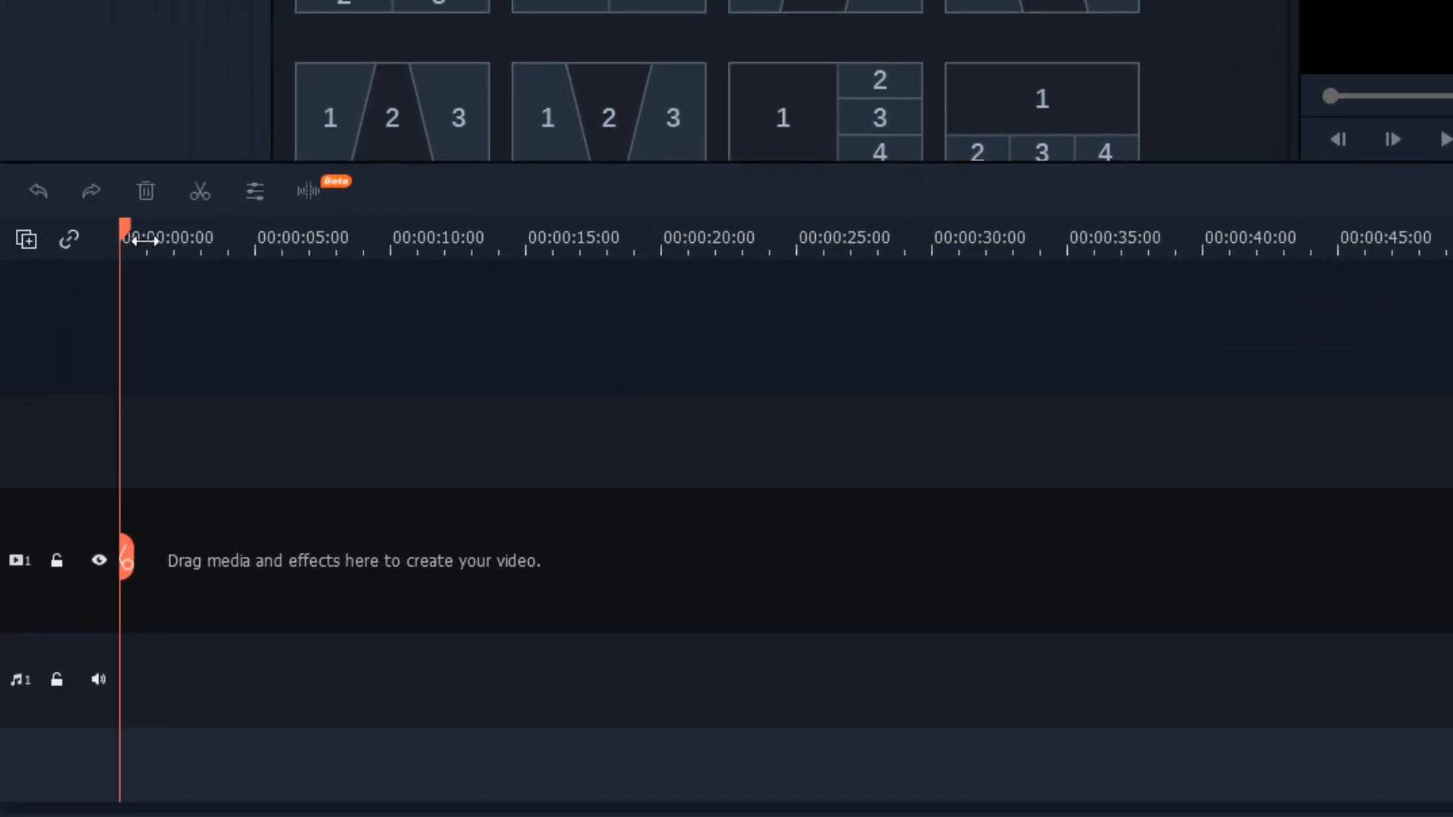
- Move the playhead to about one second on the timeline and slide its split handle down to the video track
drag(129, 577, 143, 378)
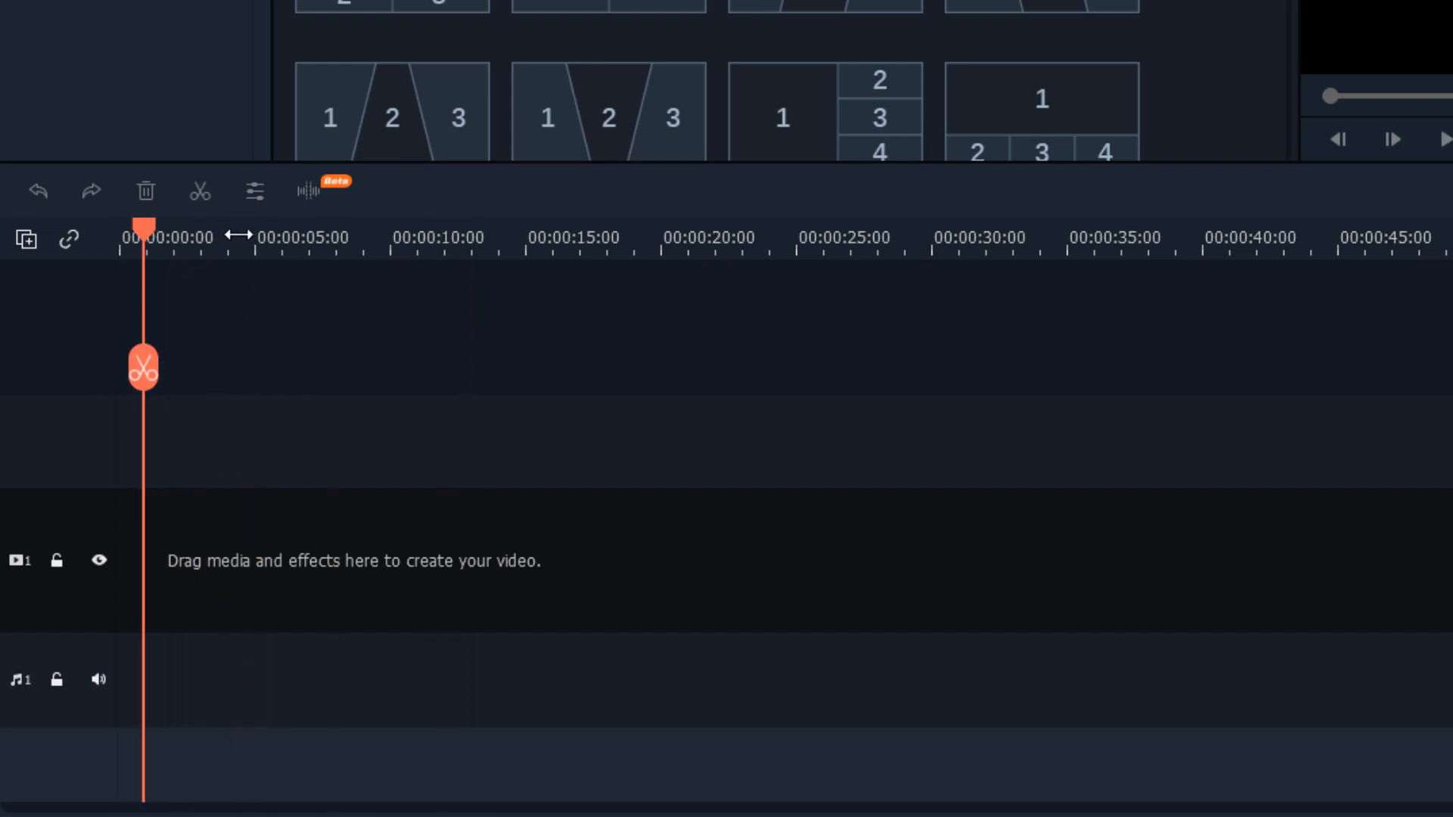
drag(238, 235, 246, 401)
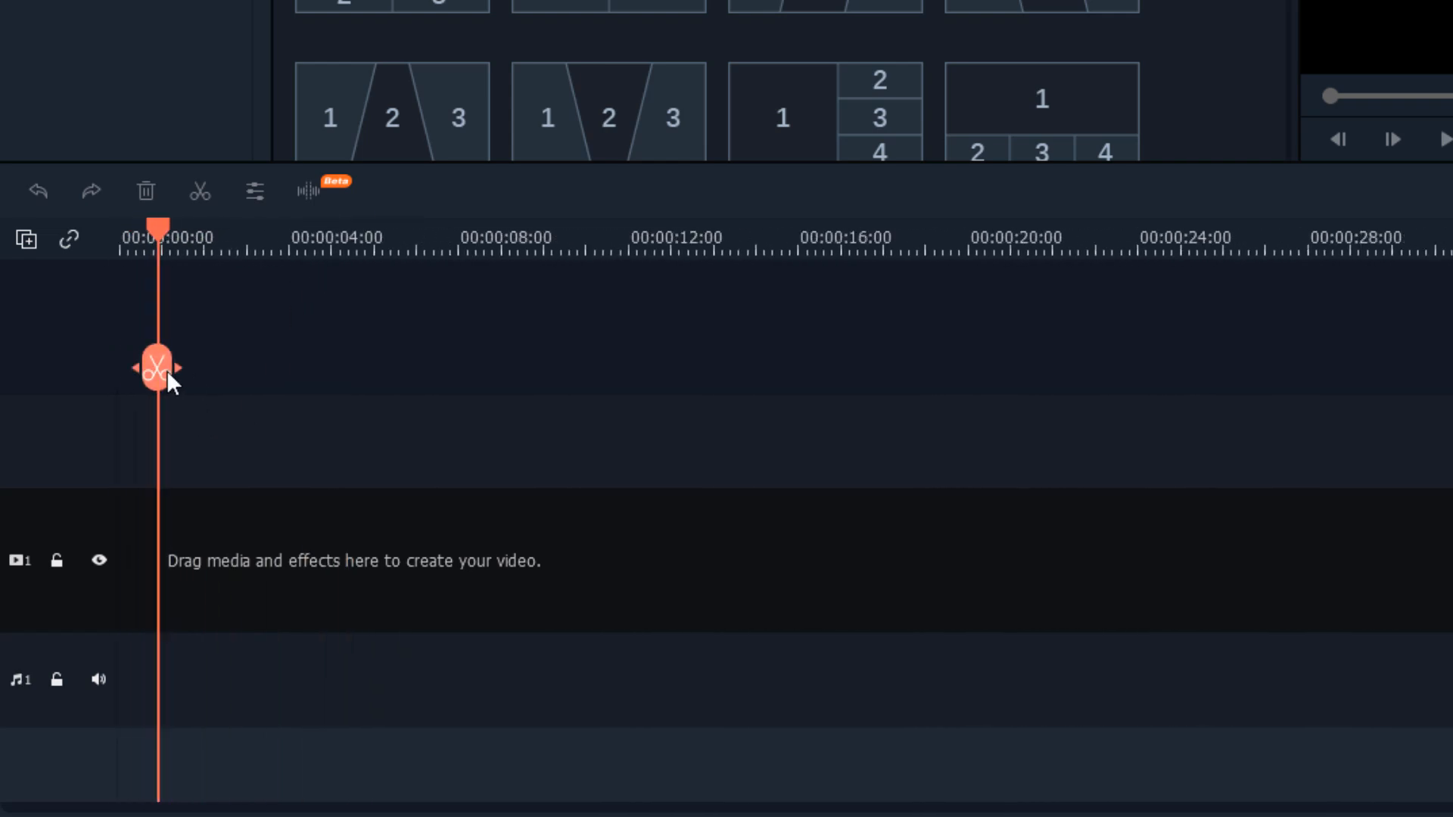
drag(167, 375, 140, 519)
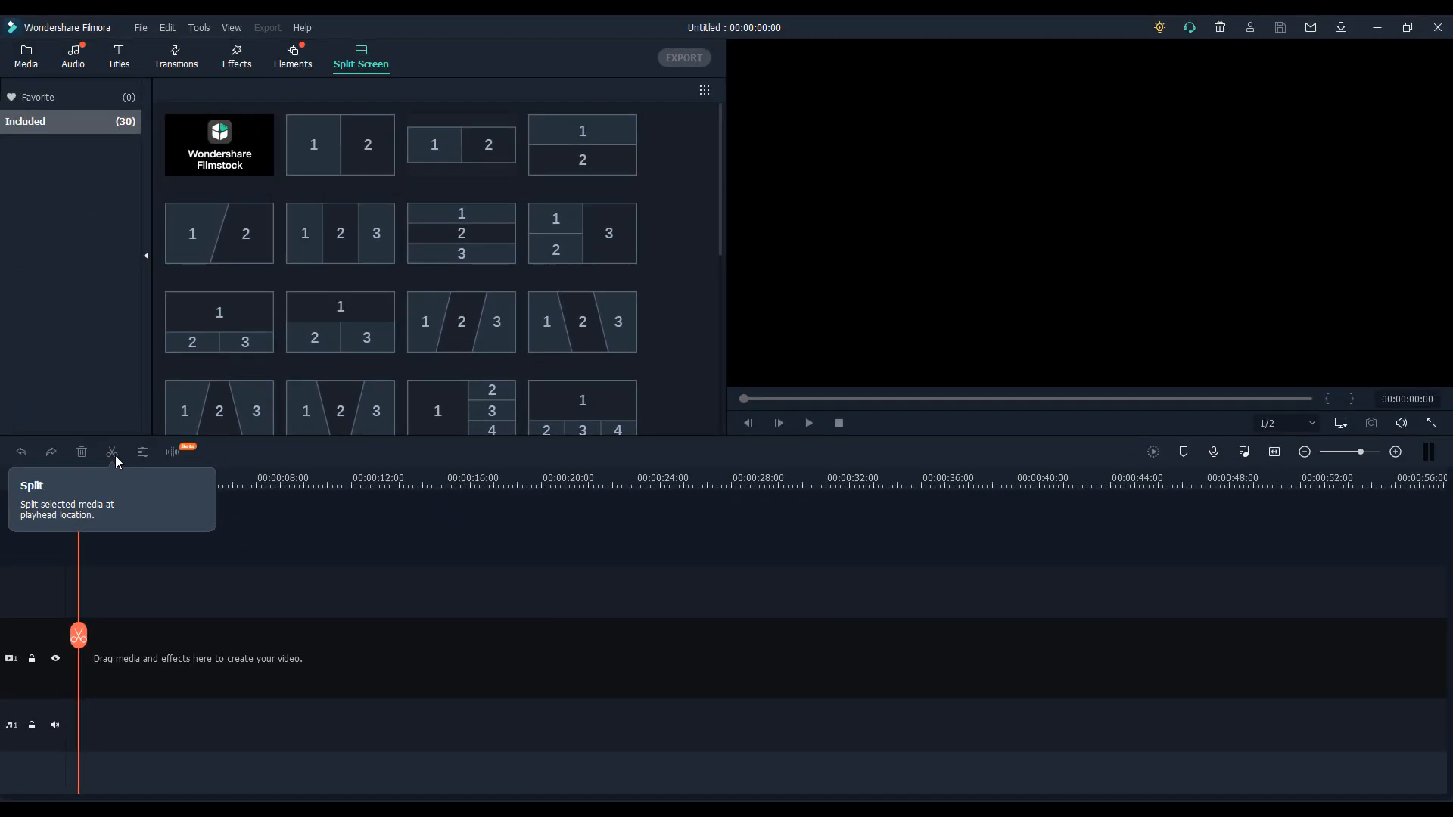
- Show the project media library and review the available options for importing media
click(33, 64)
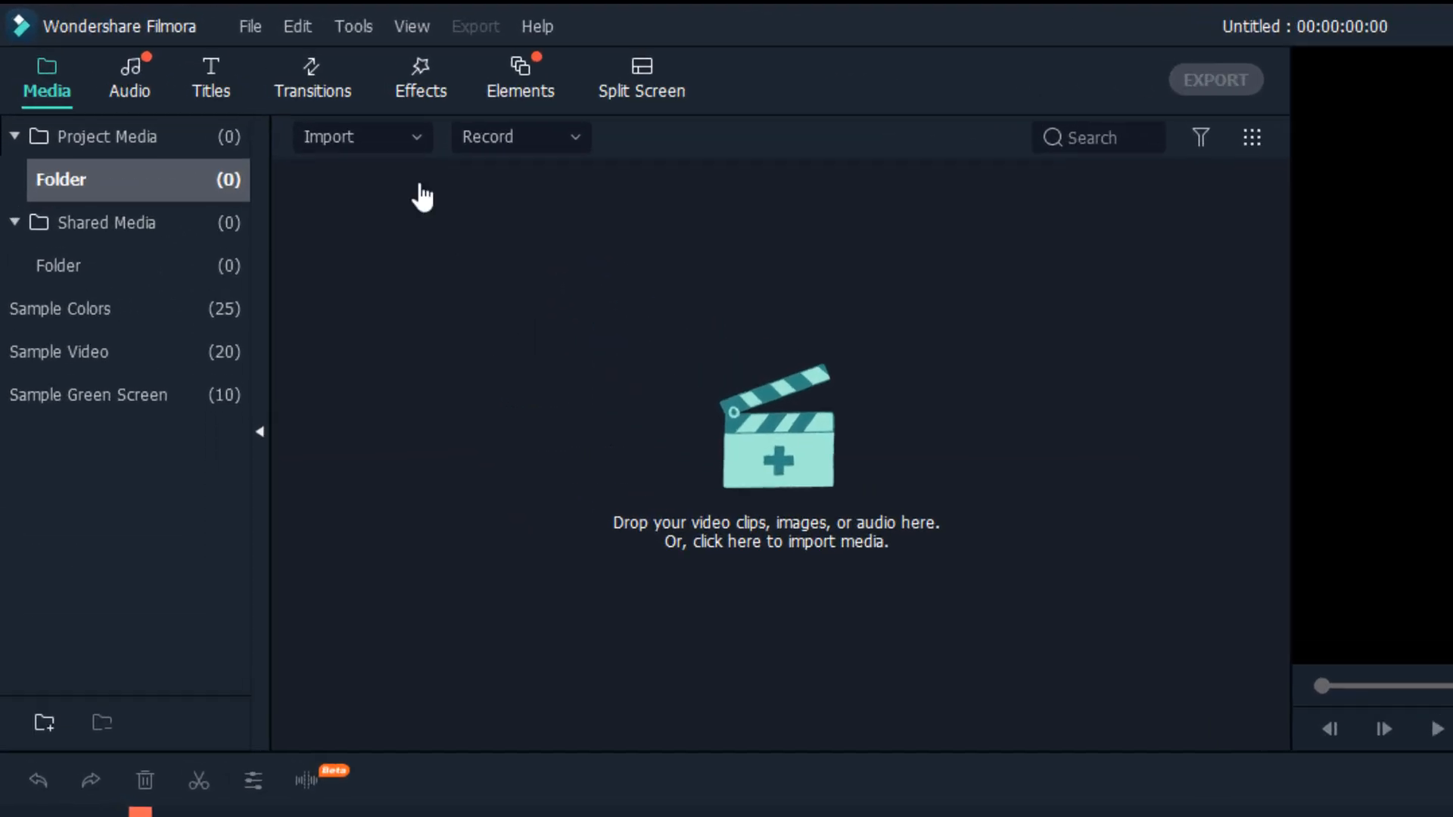
click(143, 28)
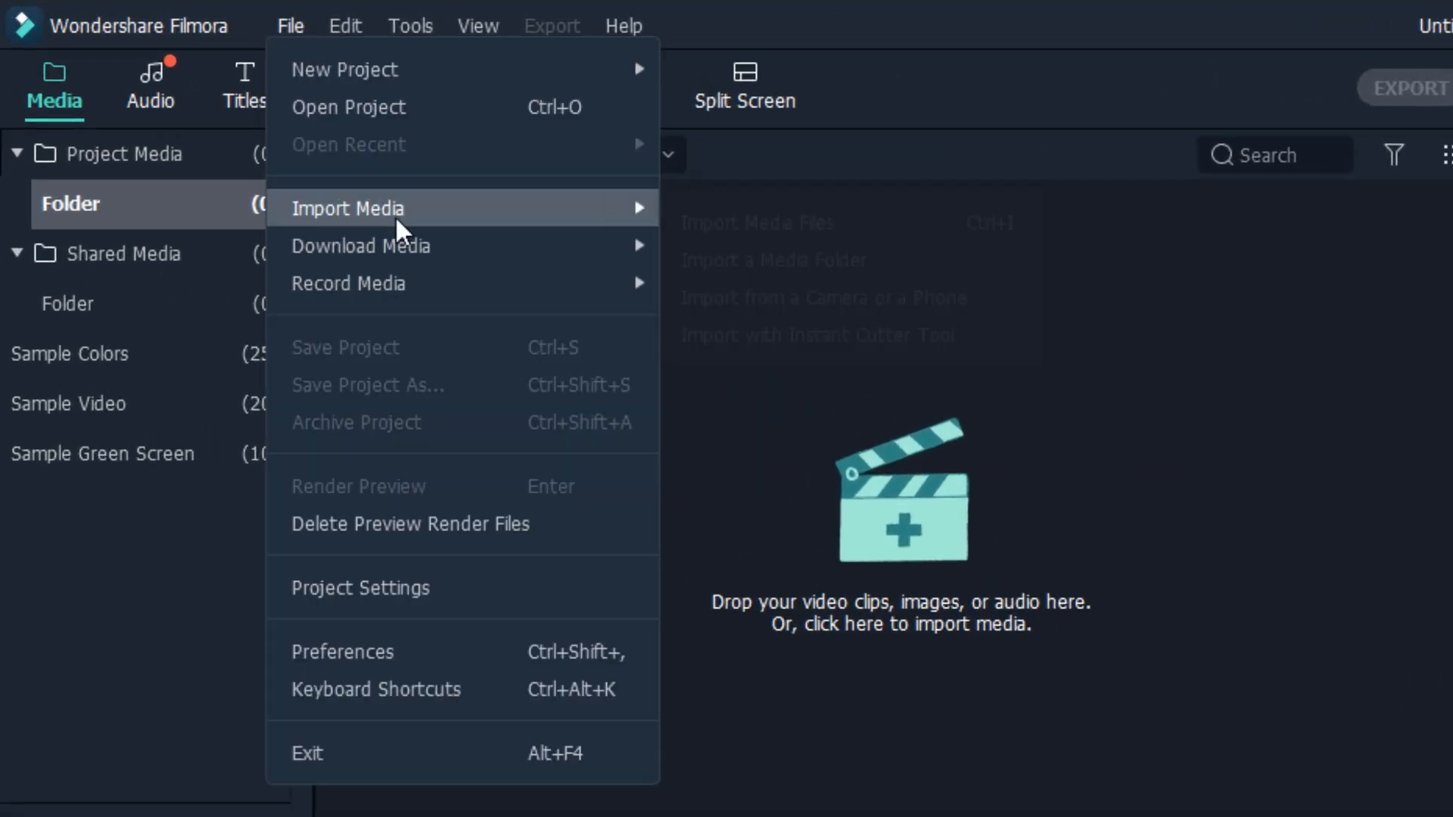
mouse_move(401, 227)
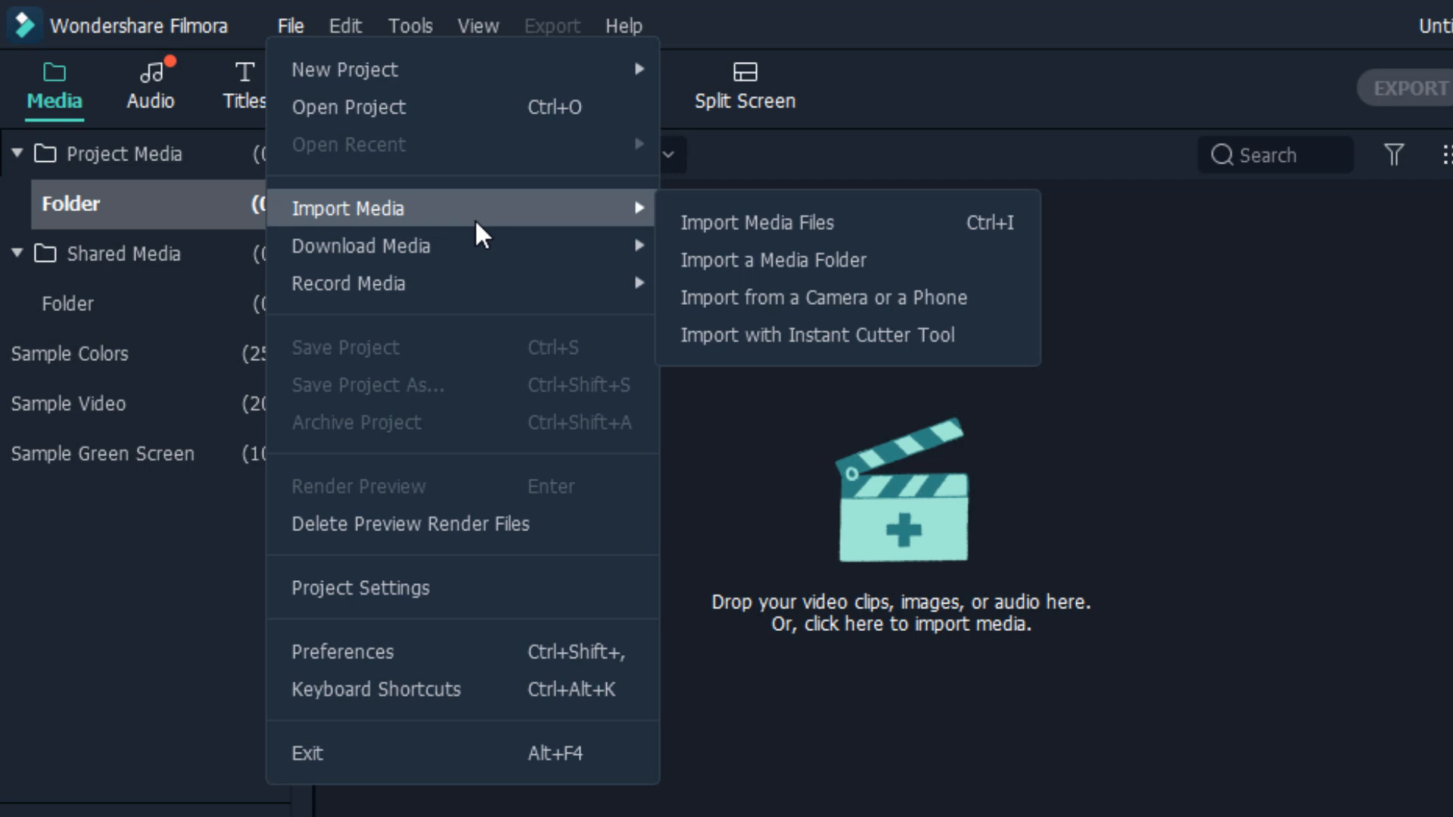
click(958, 68)
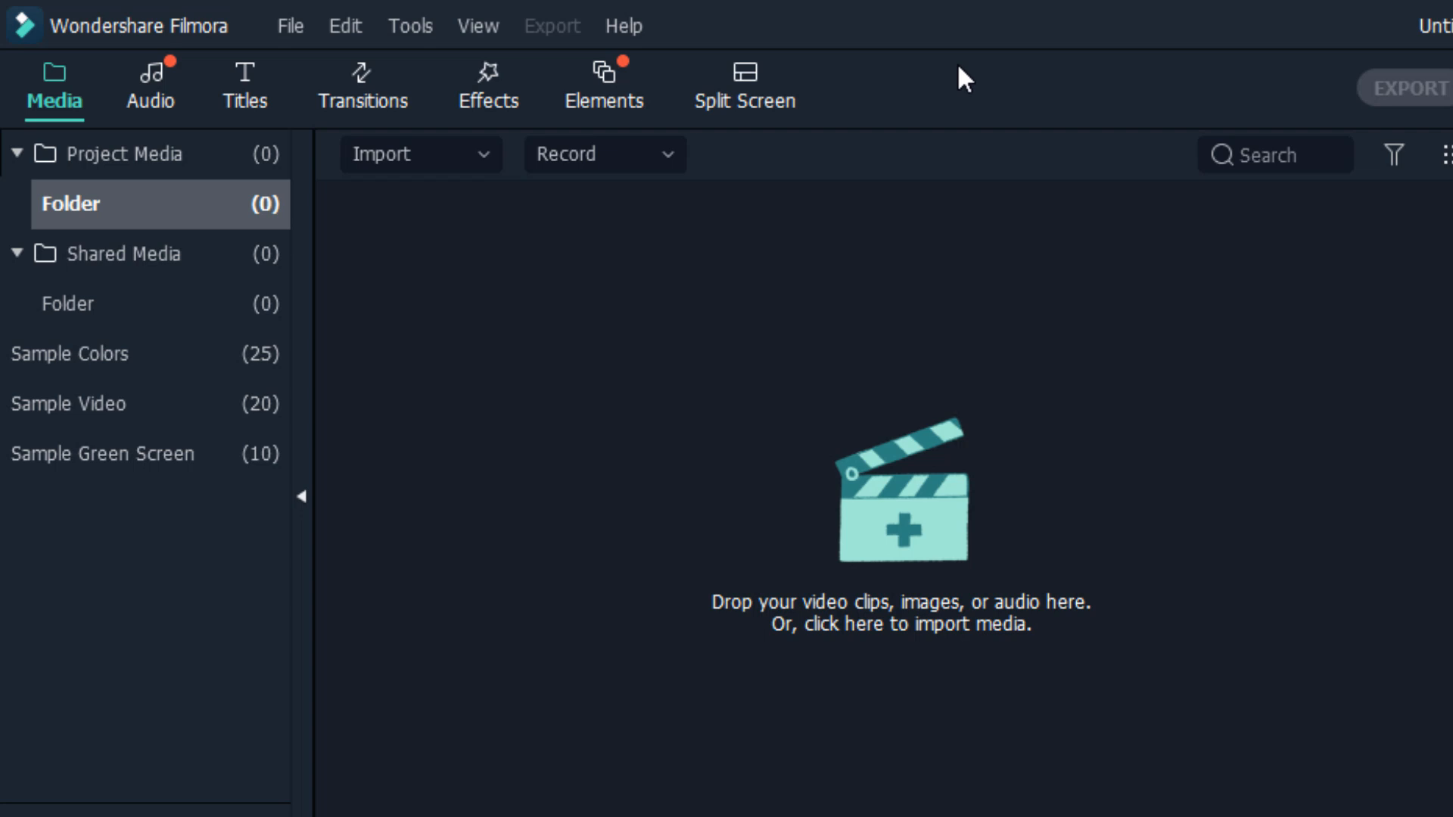
- Review the commands for recording and importing media, ending with the import of a media folder
click(292, 23)
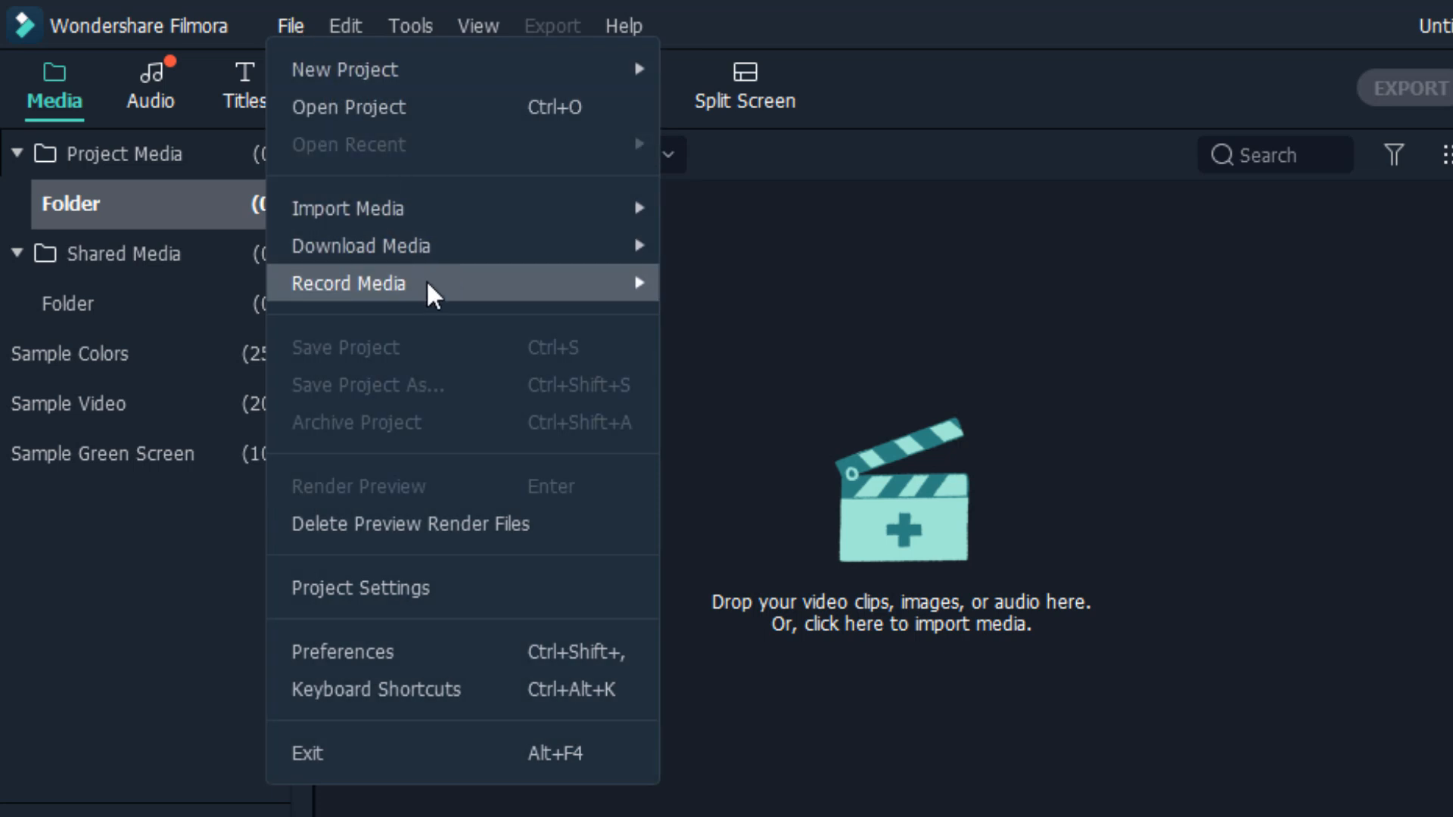
mouse_move(430, 292)
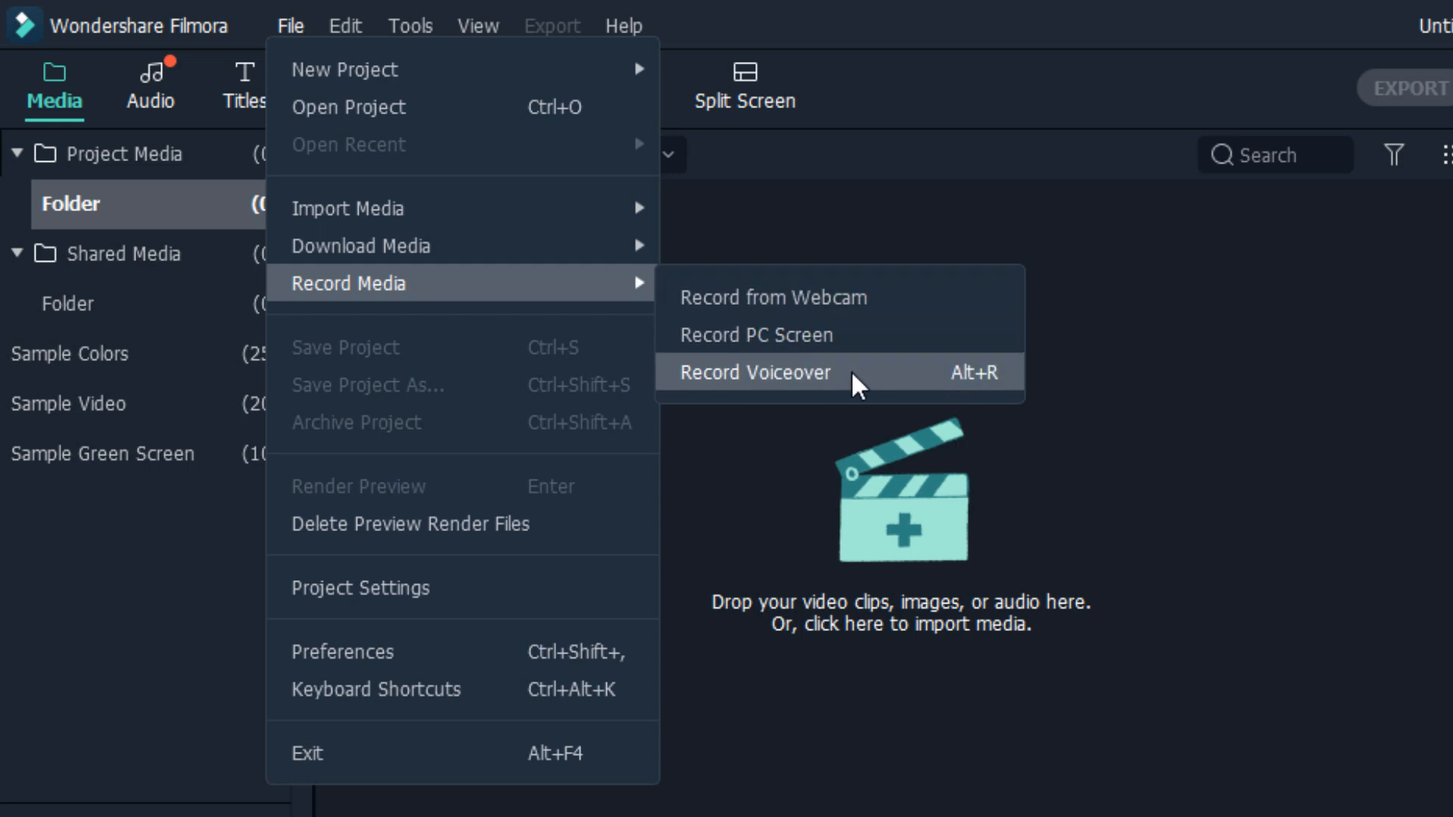
mouse_move(475, 226)
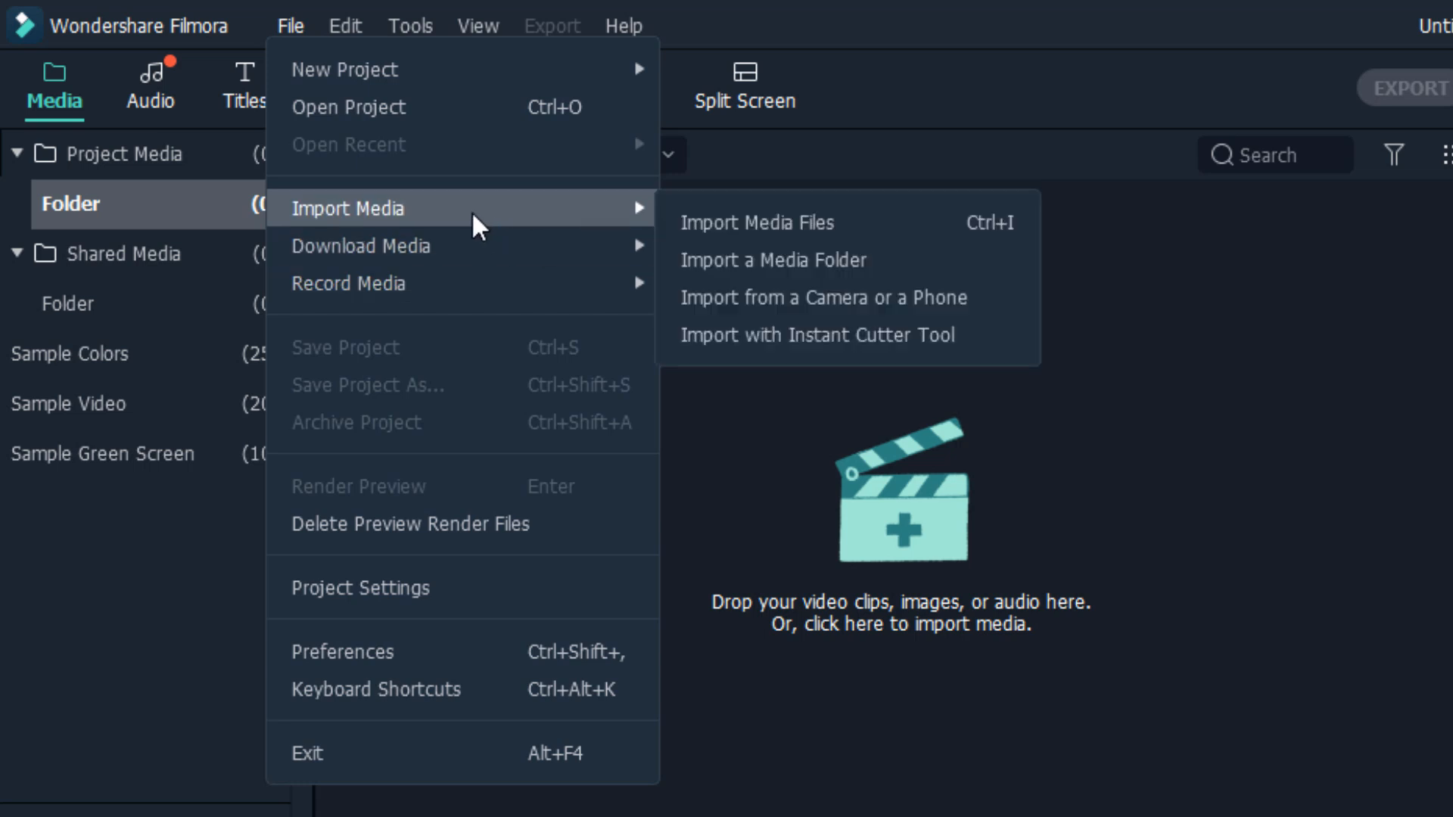
click(855, 265)
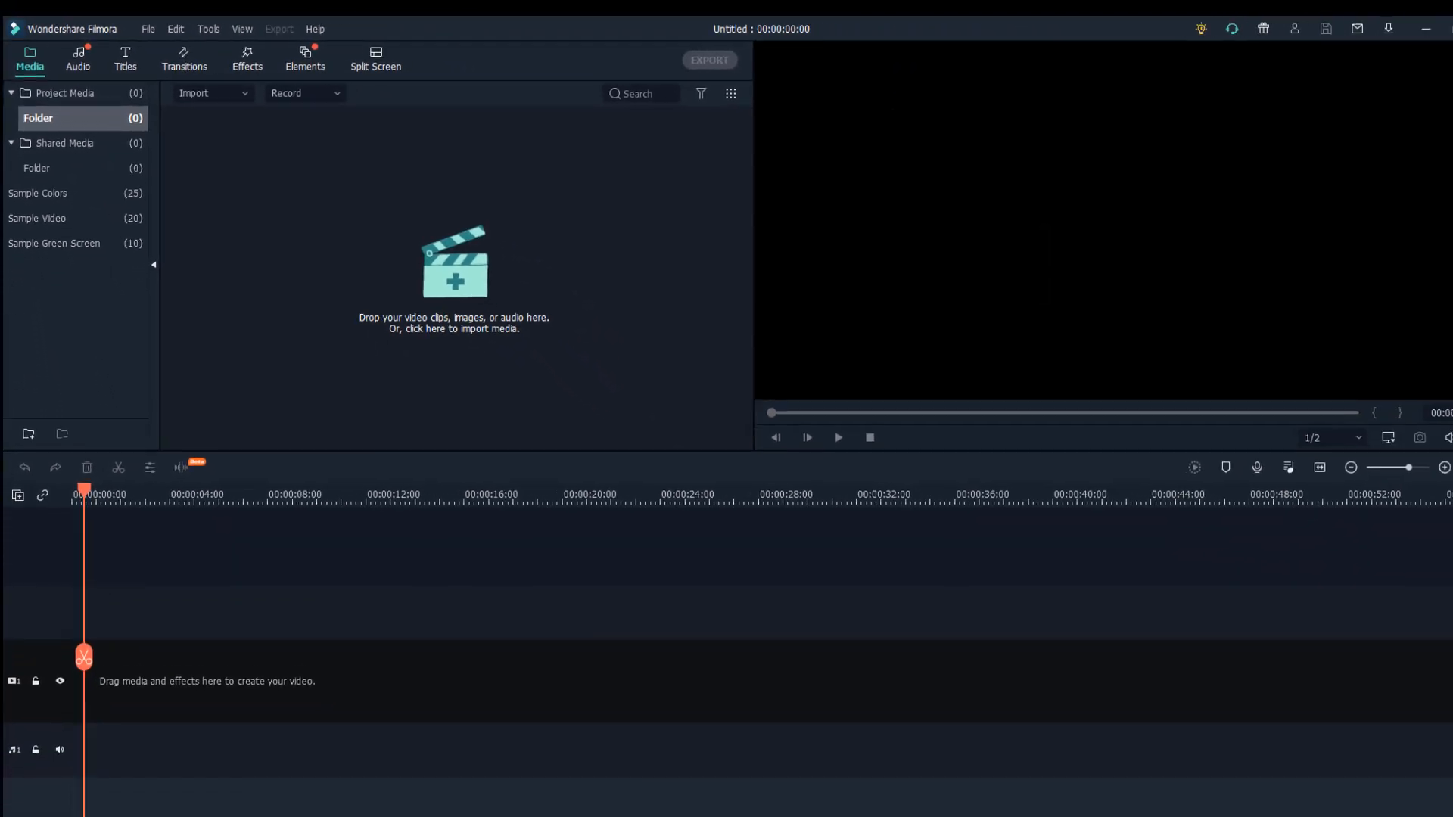
- Add the media files to the project folder and place the video and video (2) clips back to back on video track 1
drag(343, 302, 320, 247)
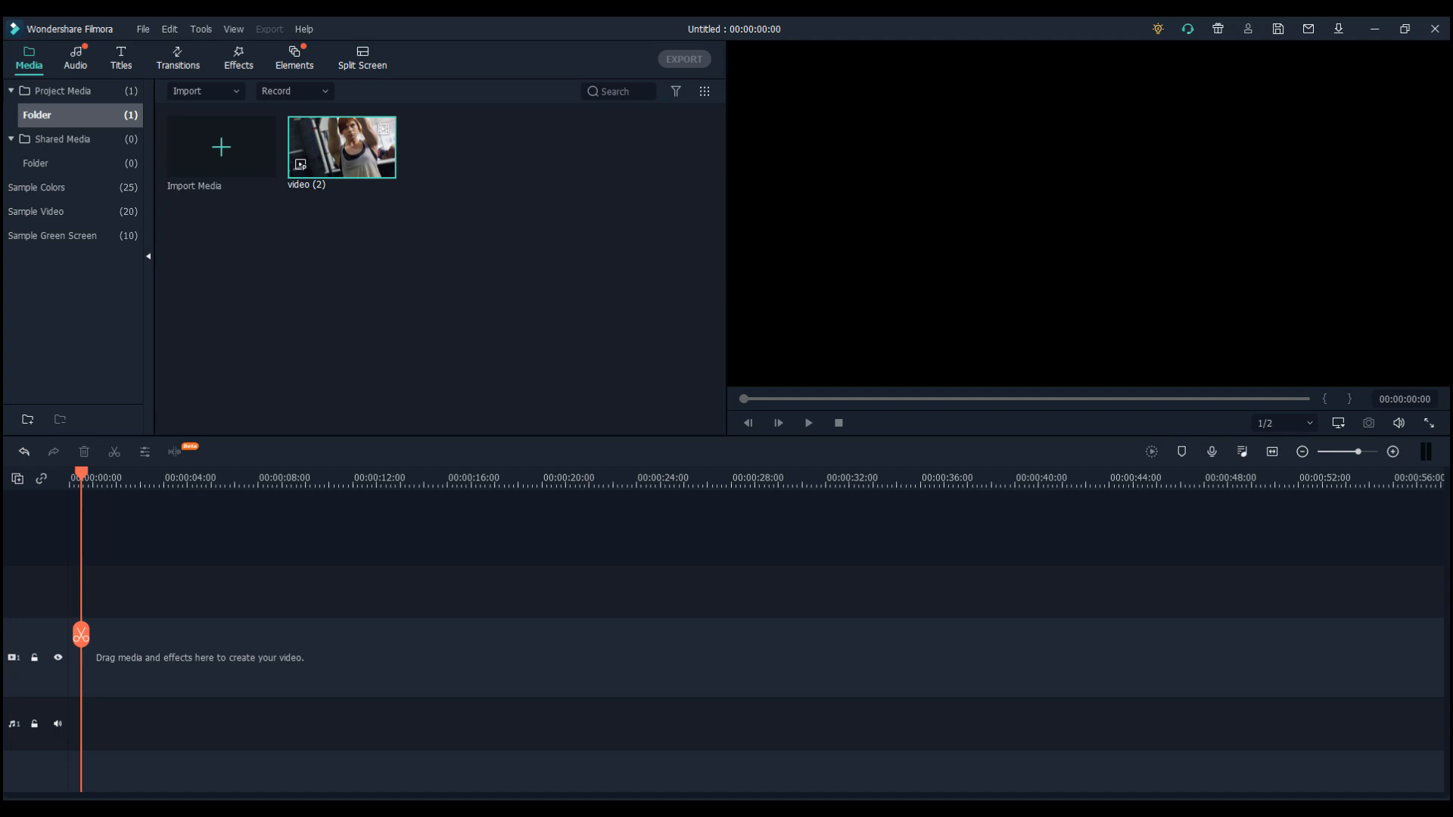
drag(336, 275, 311, 315)
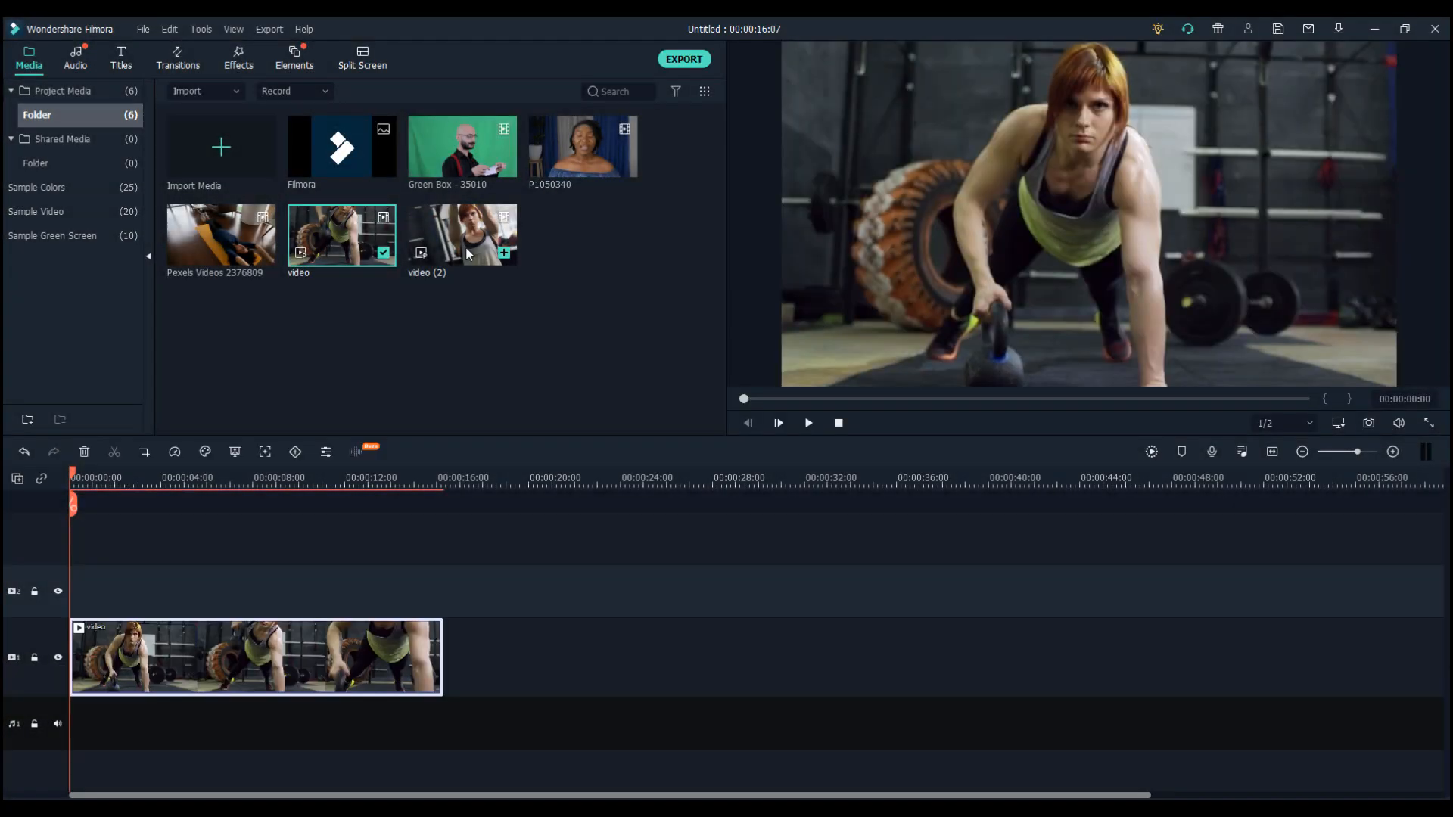
drag(466, 247, 448, 686)
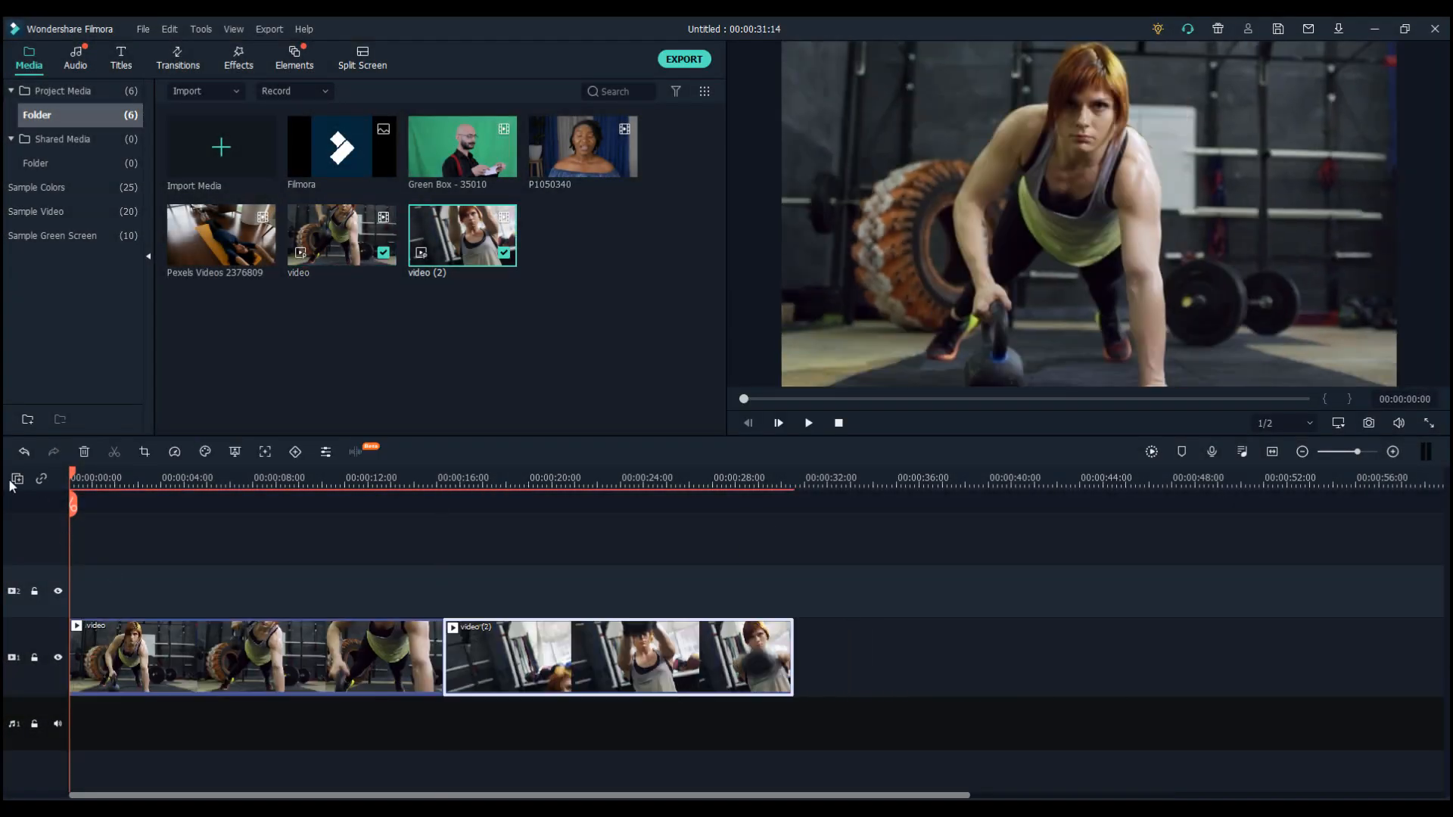
- Split the first clip at about six seconds and delete its remaining part, closing the gap before video (2)
drag(73, 504, 220, 516)
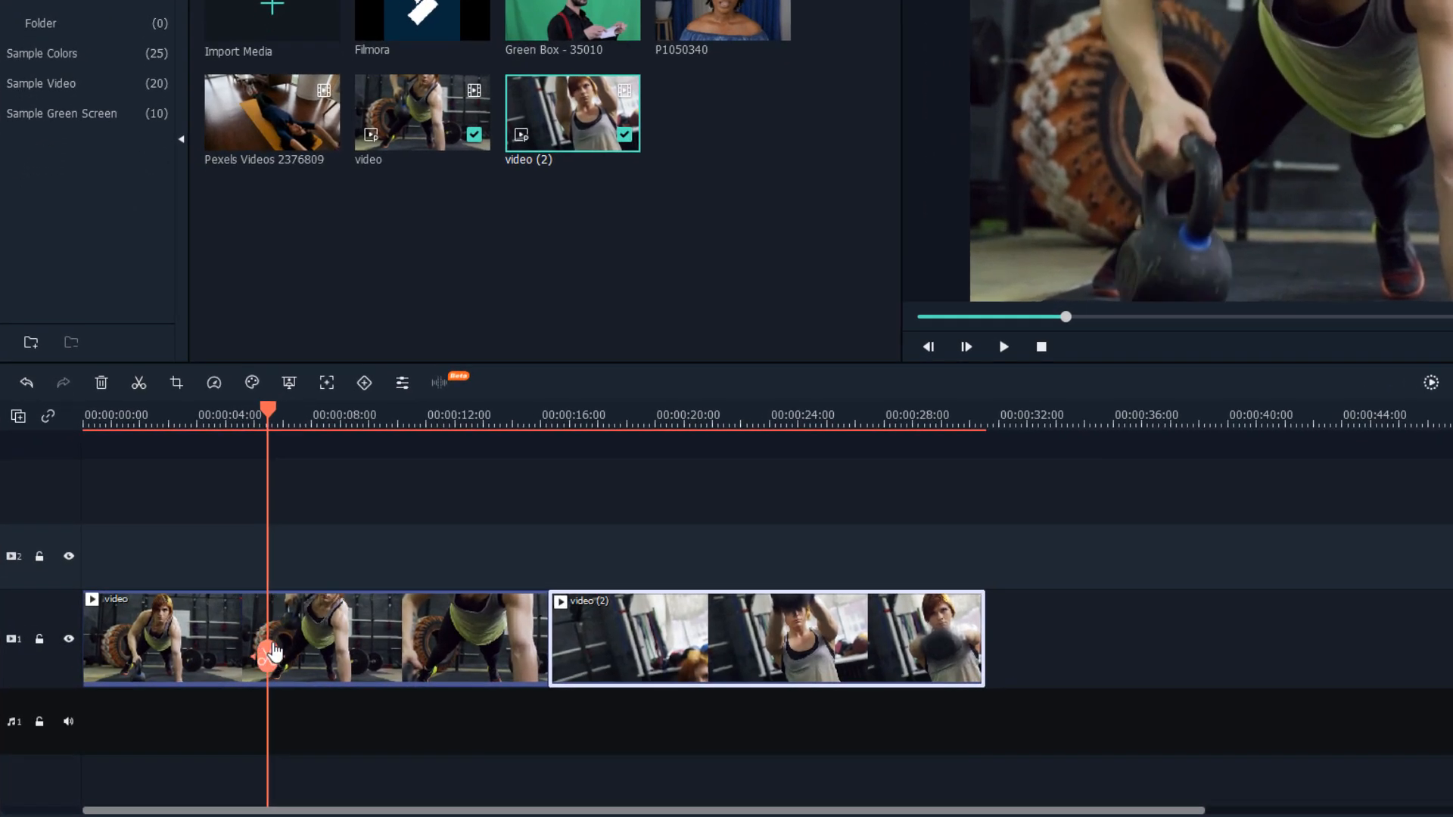
click(309, 625)
click(268, 657)
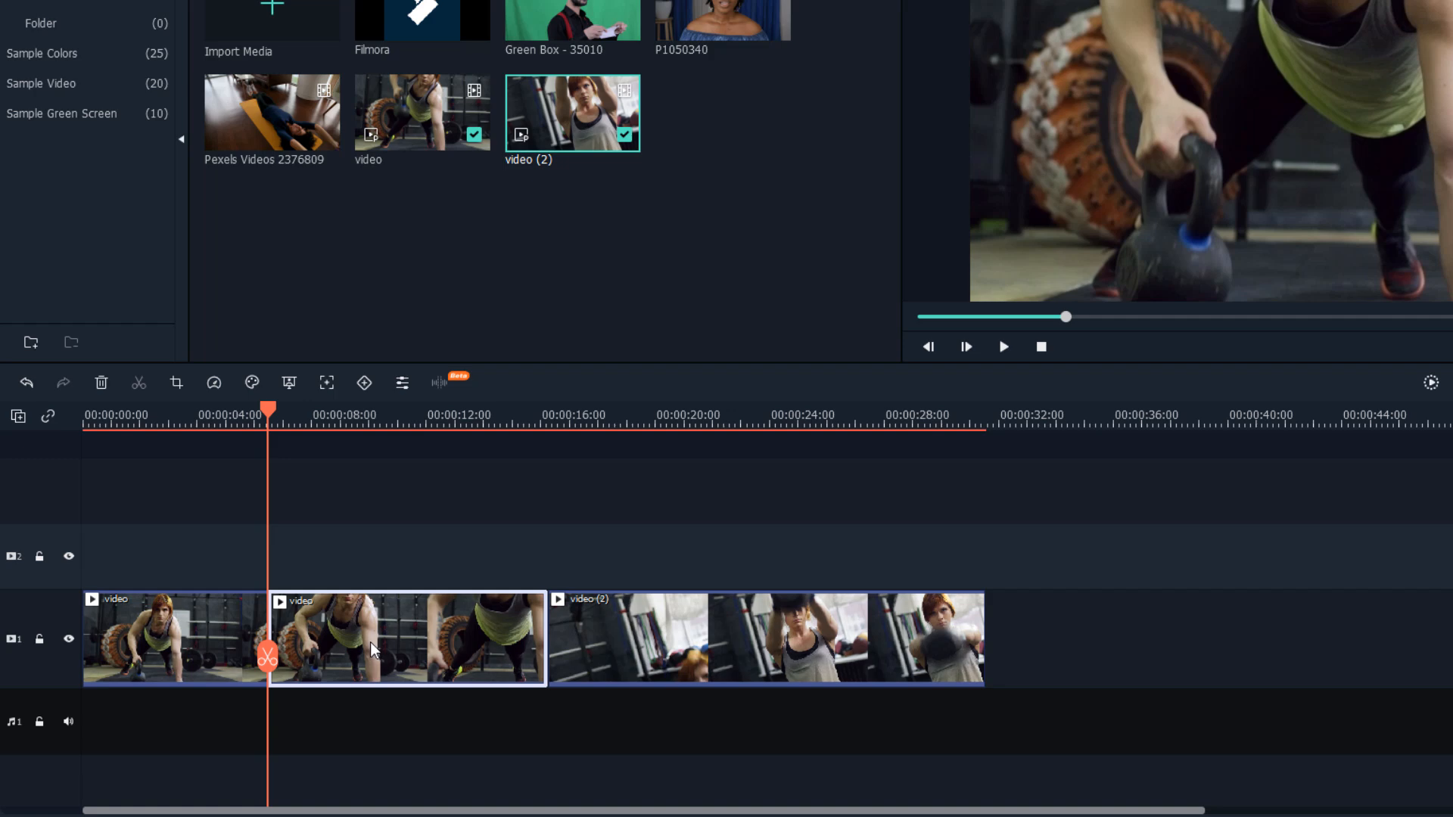
key(Delete)
- Split the video (2) clip about four seconds in and delete its opening part
drag(269, 663, 389, 626)
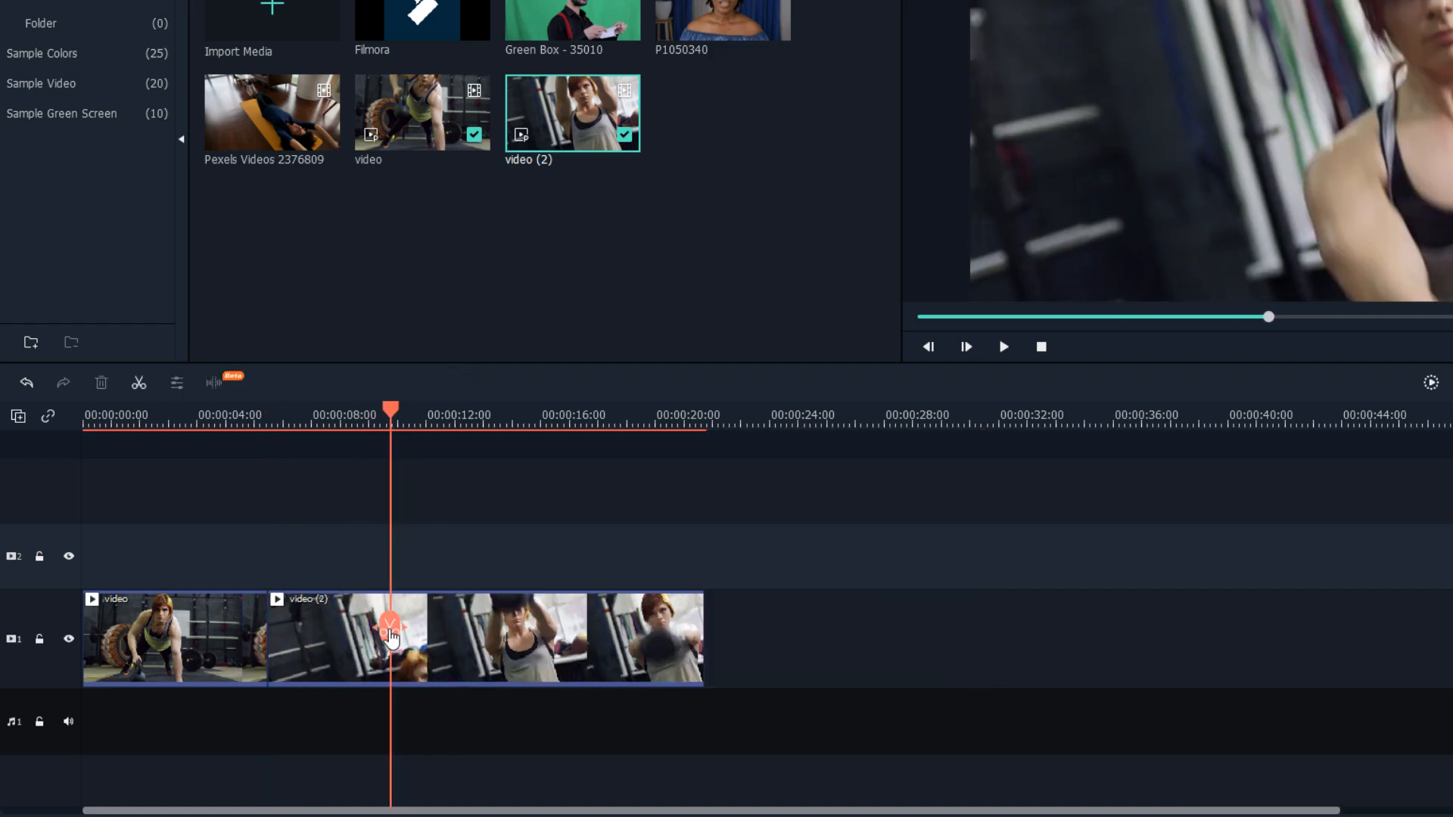
click(390, 626)
key(Delete)
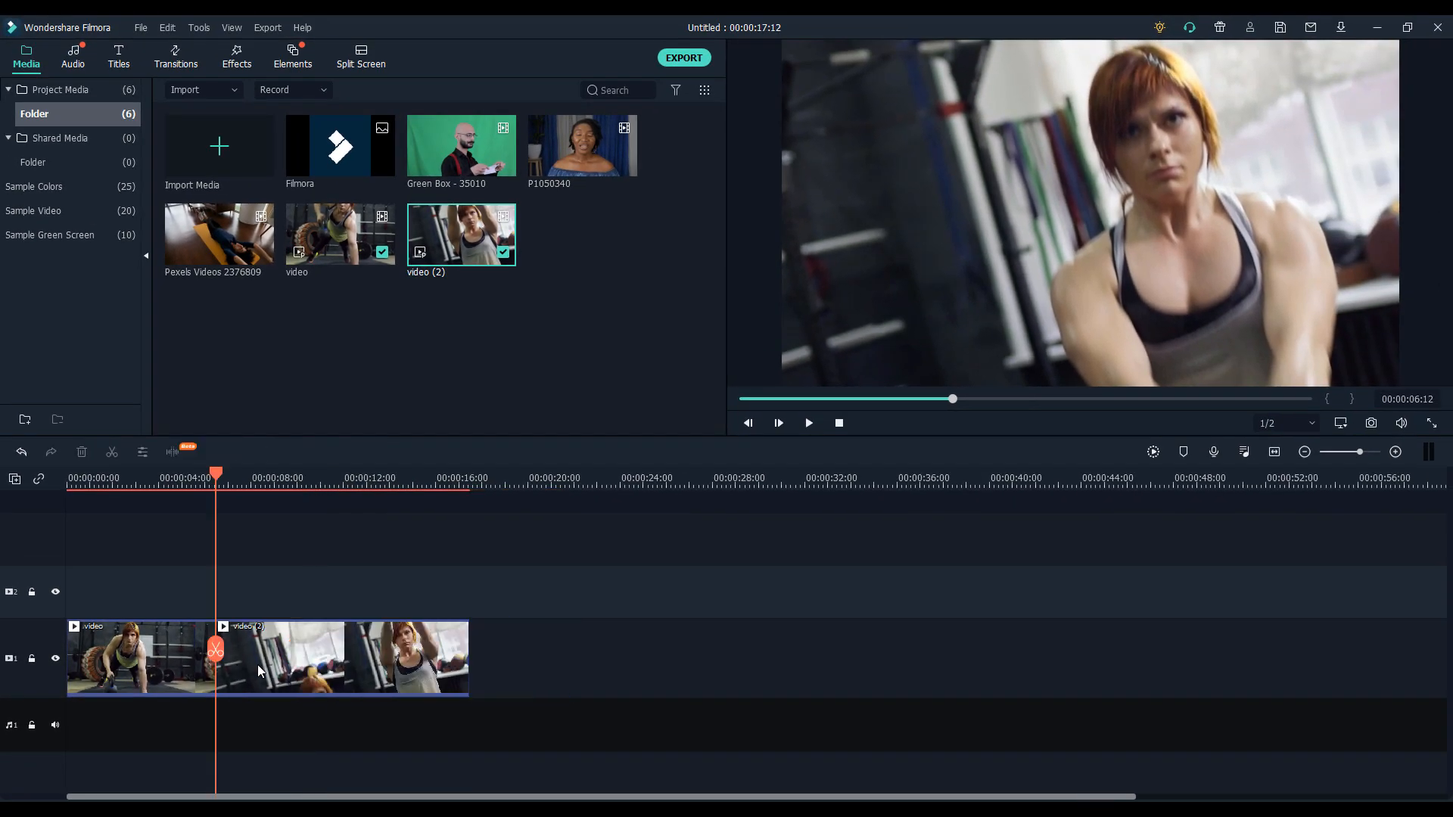
- Select the first clip, place the playhead about two seconds into it, and review the available speed options
drag(218, 473, 68, 475)
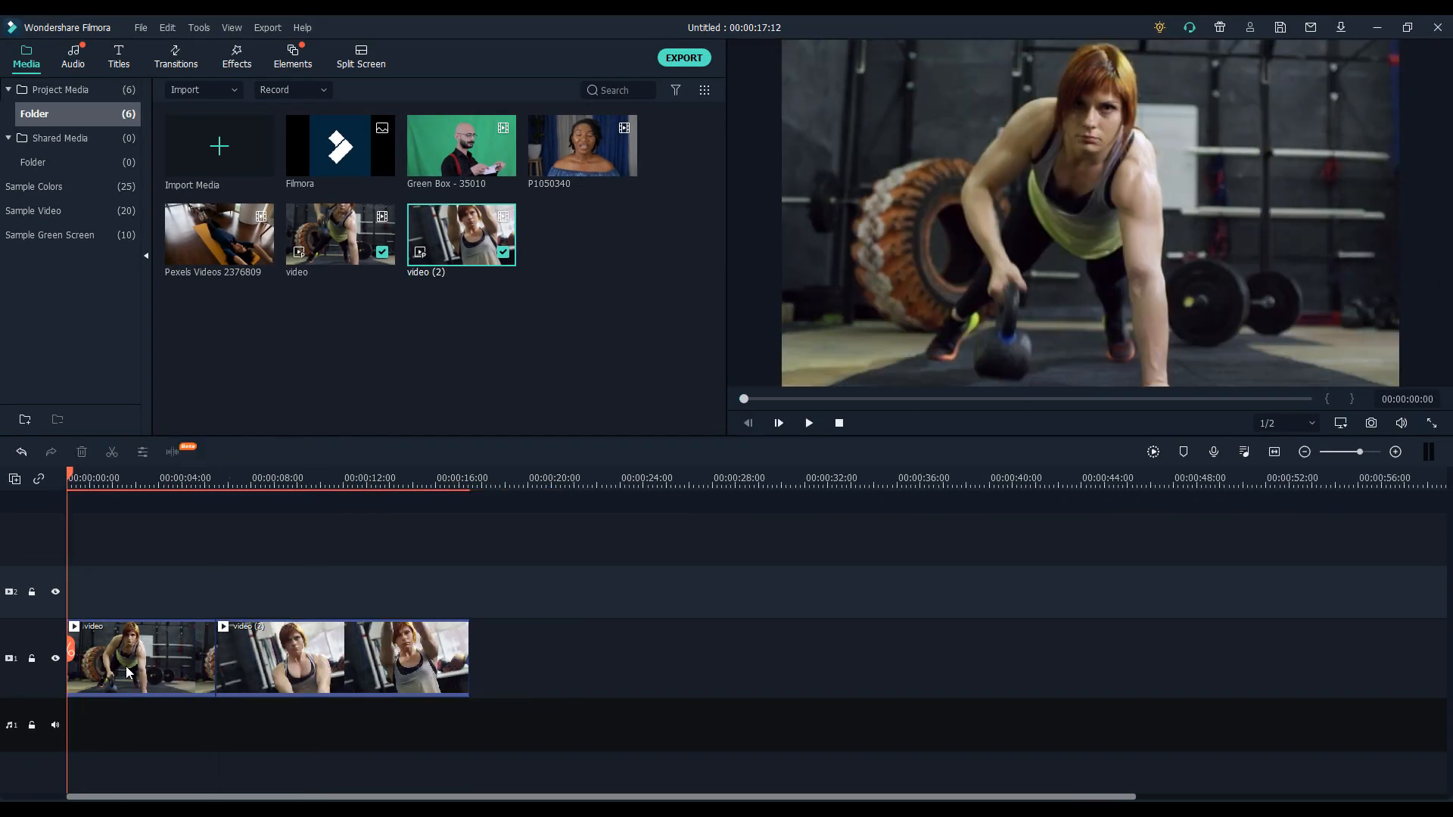
click(127, 672)
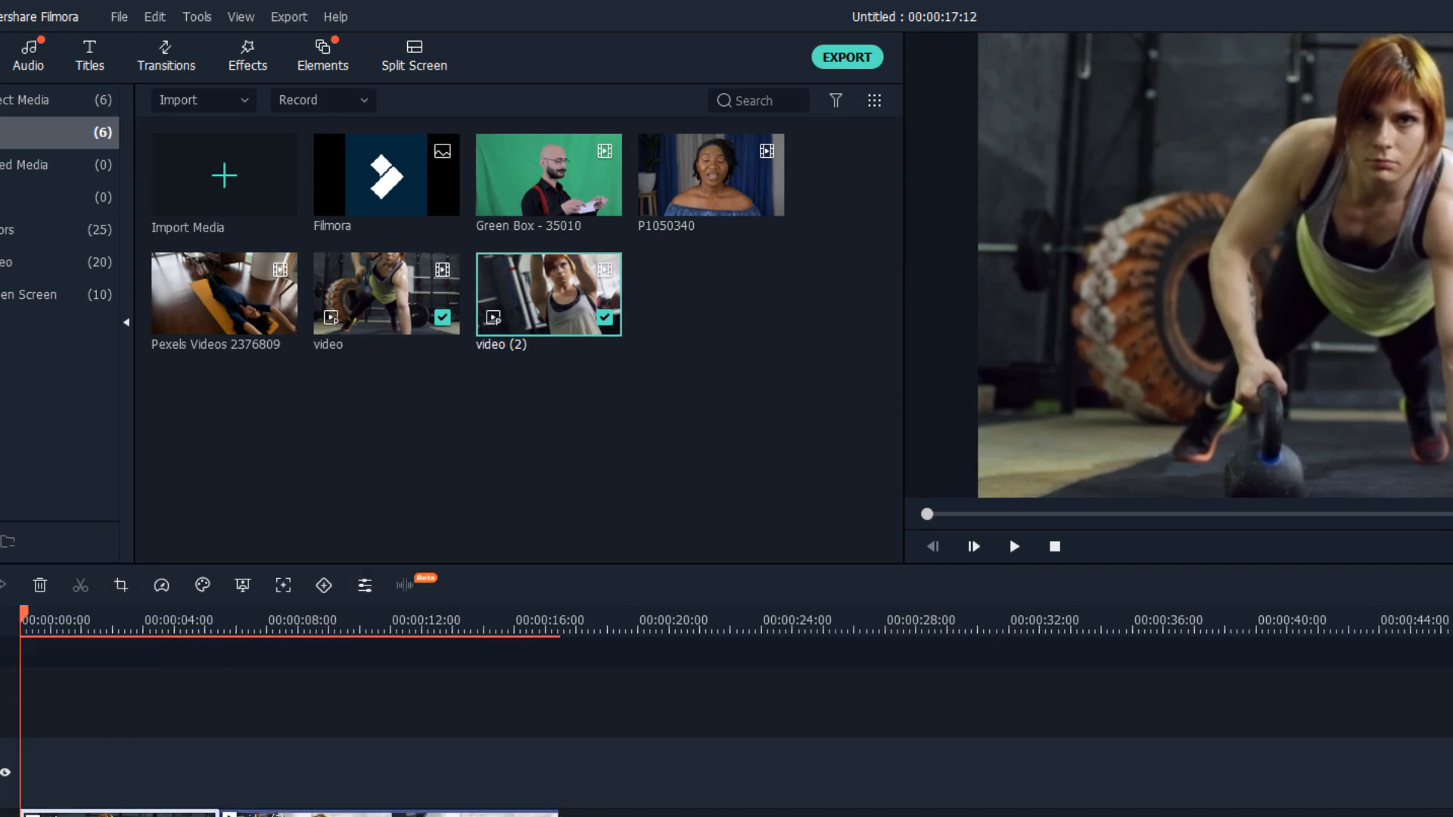
click(80, 814)
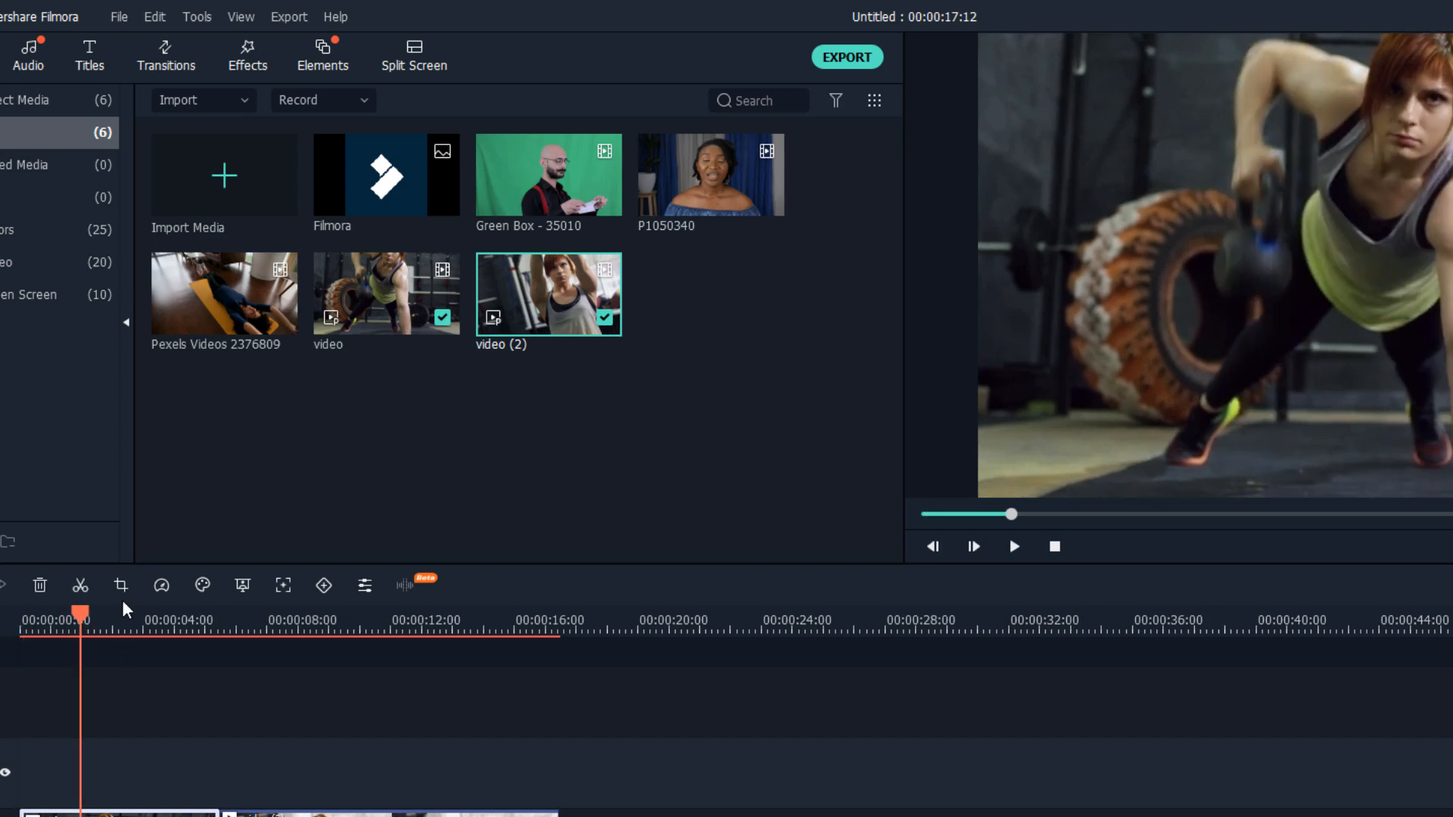
click(161, 587)
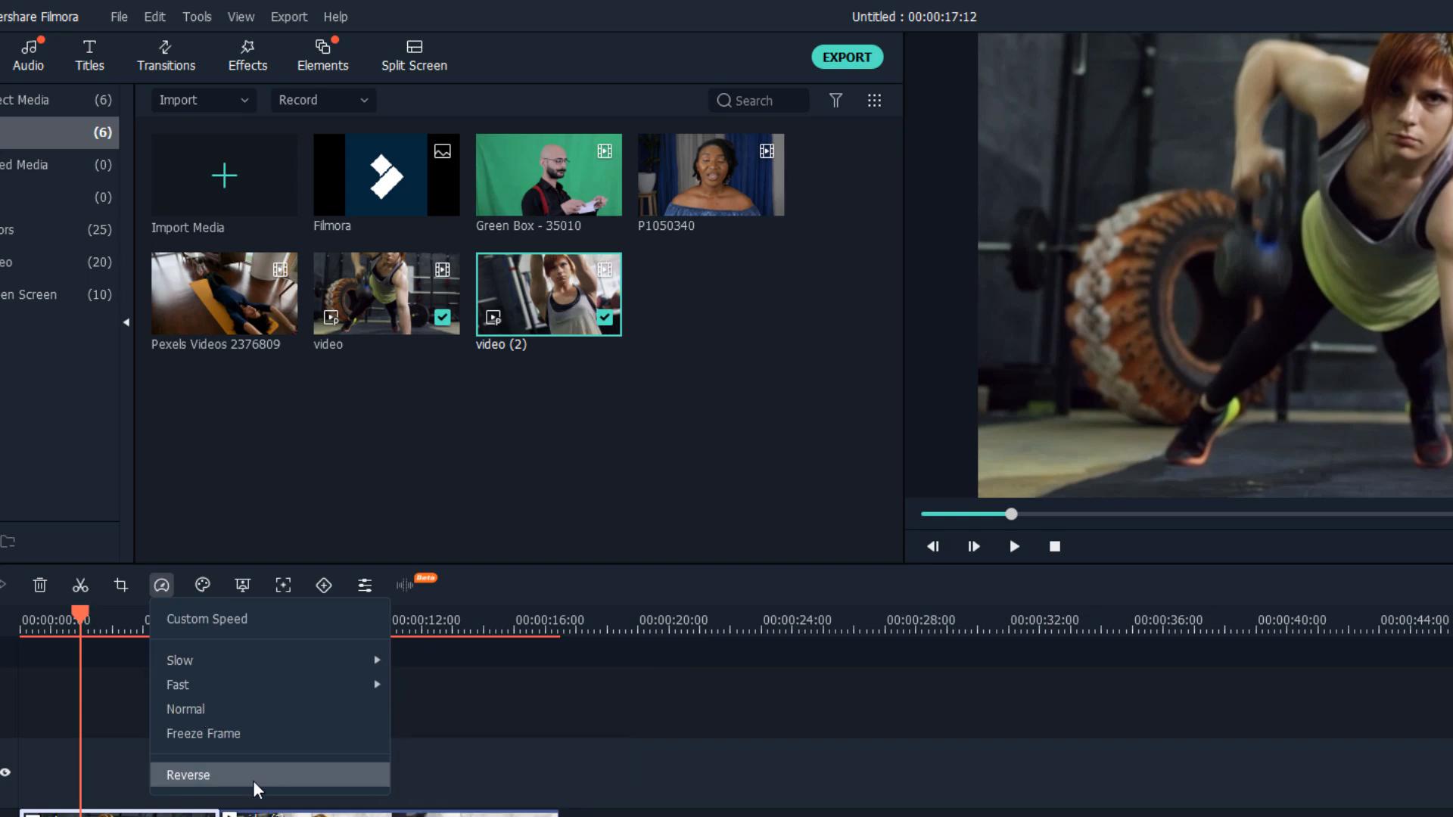
click(574, 583)
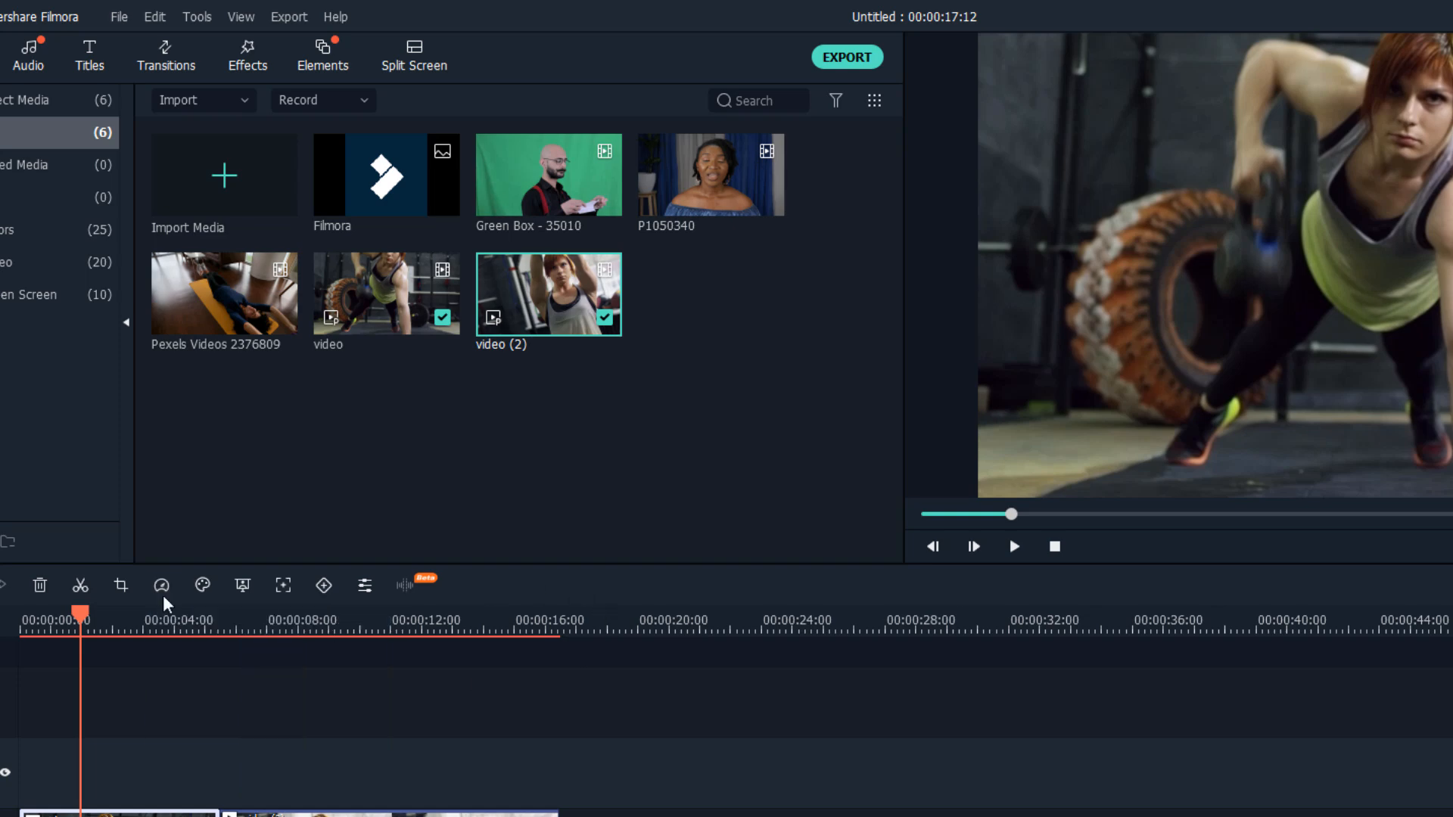
- Open color correction for the first clip and browse all presets and the 3D LUT category, returning to All Presets
click(202, 584)
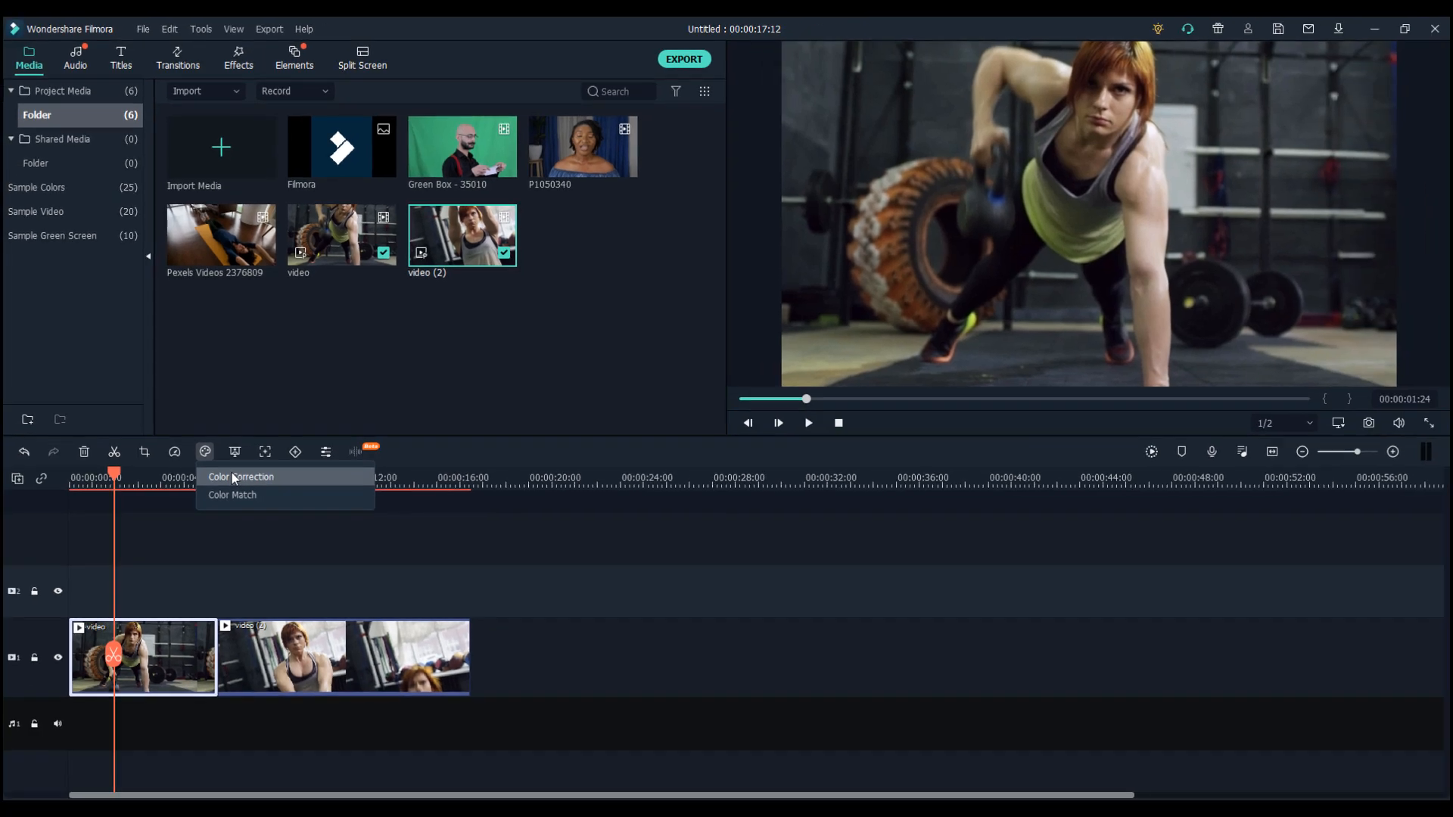
click(233, 474)
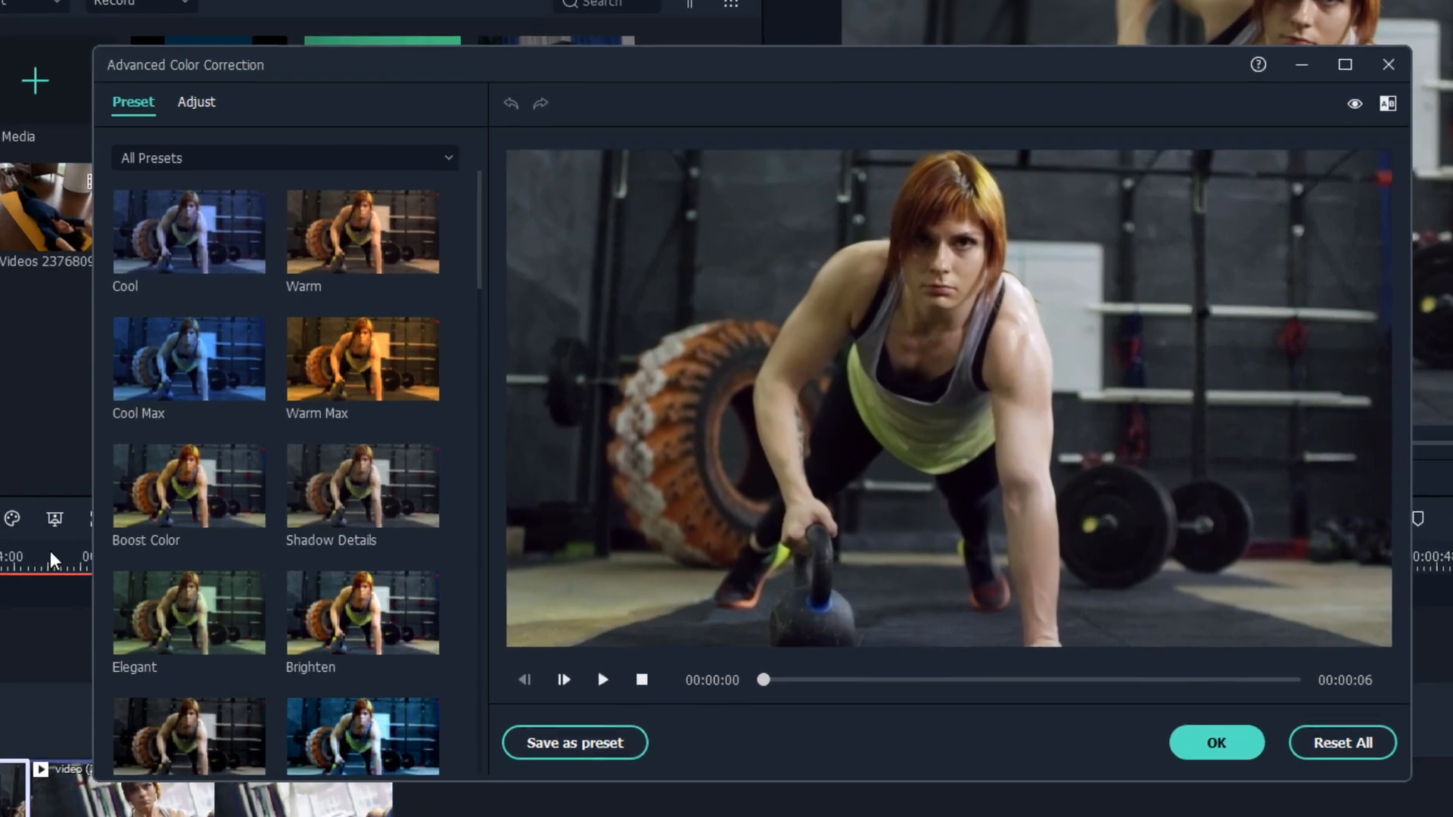
scroll(265, 302, down, 10)
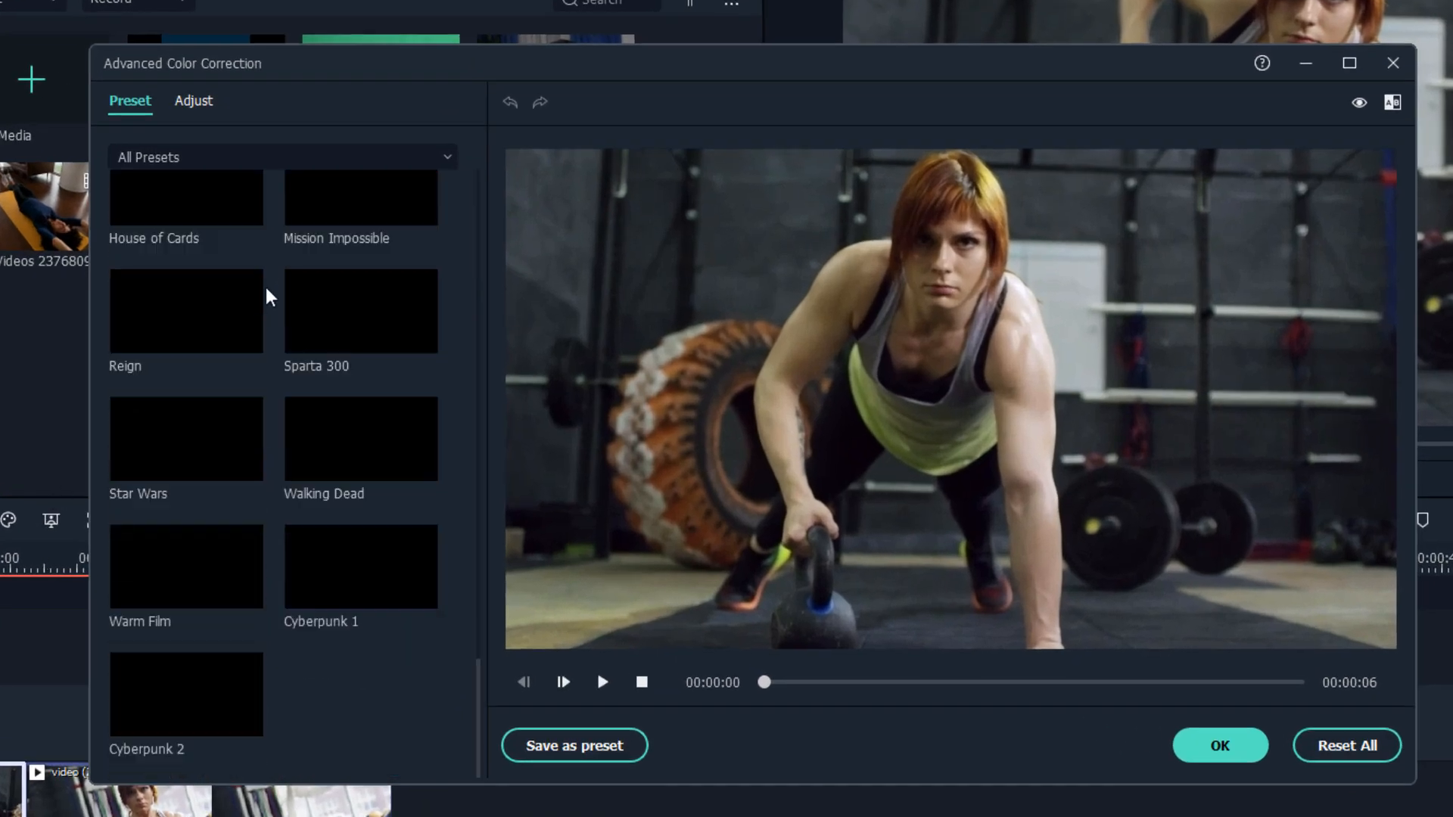
scroll(280, 303, up, 4)
scroll(288, 310, up, 3)
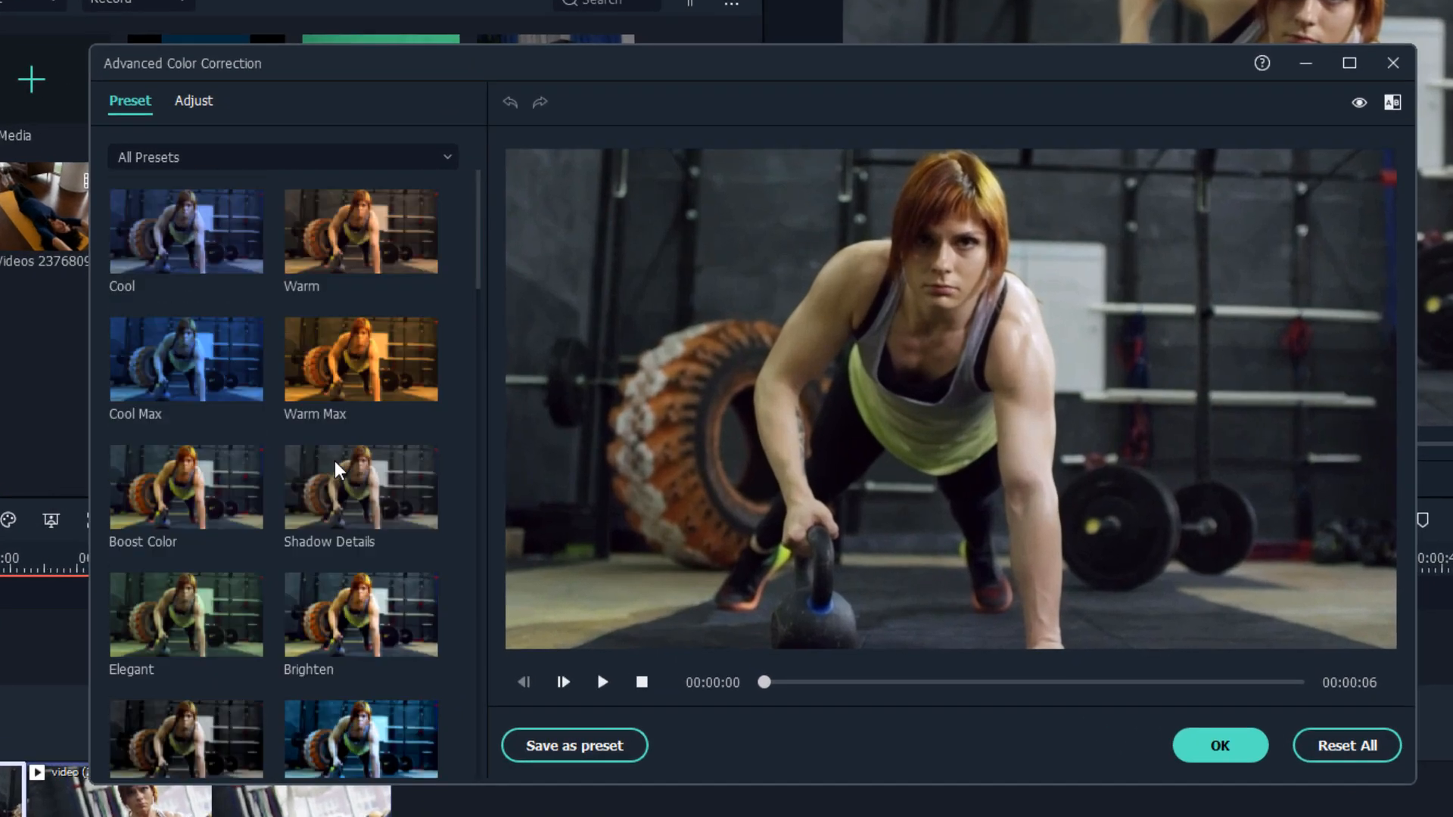
click(285, 167)
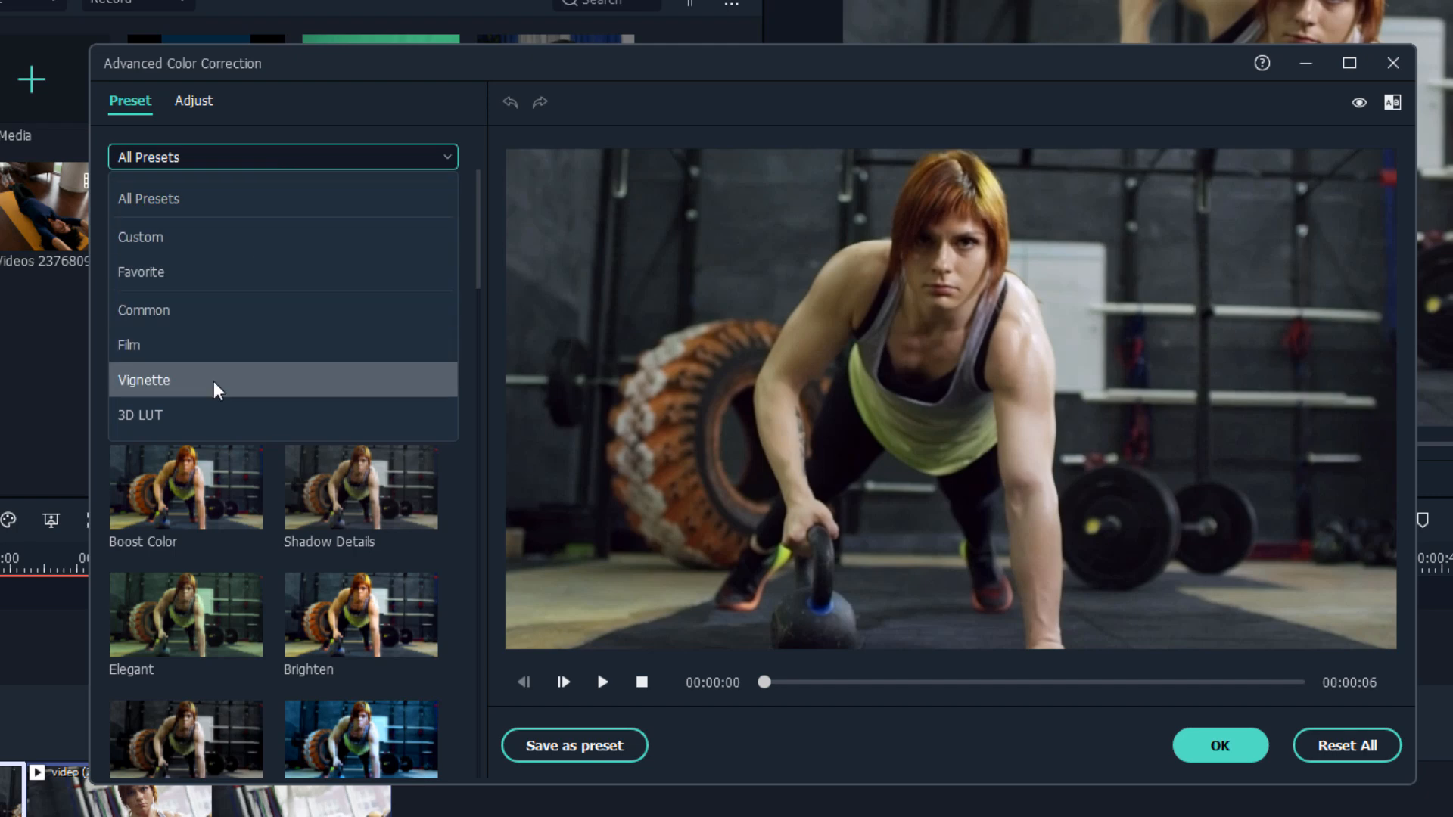
click(195, 415)
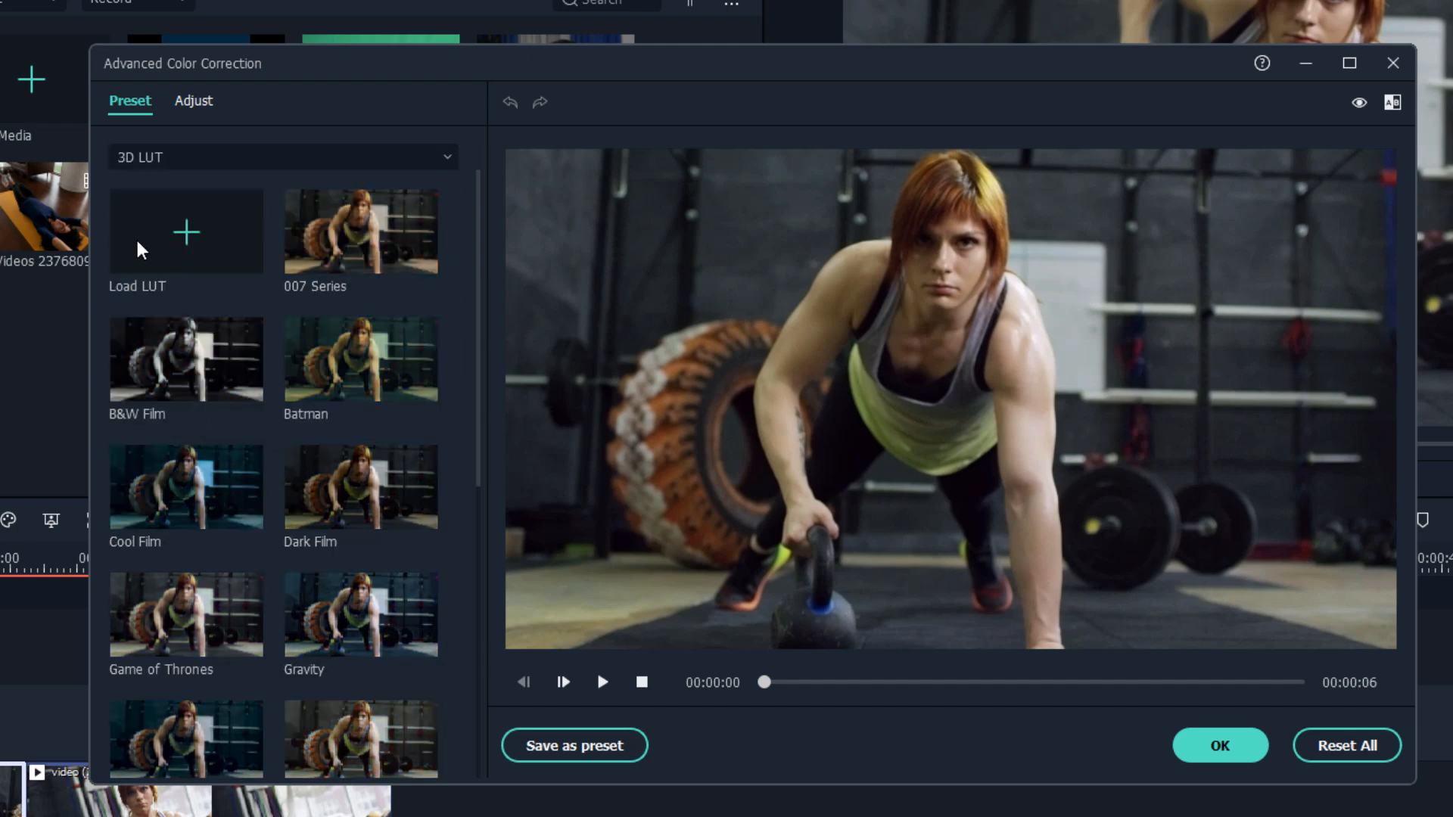
click(229, 158)
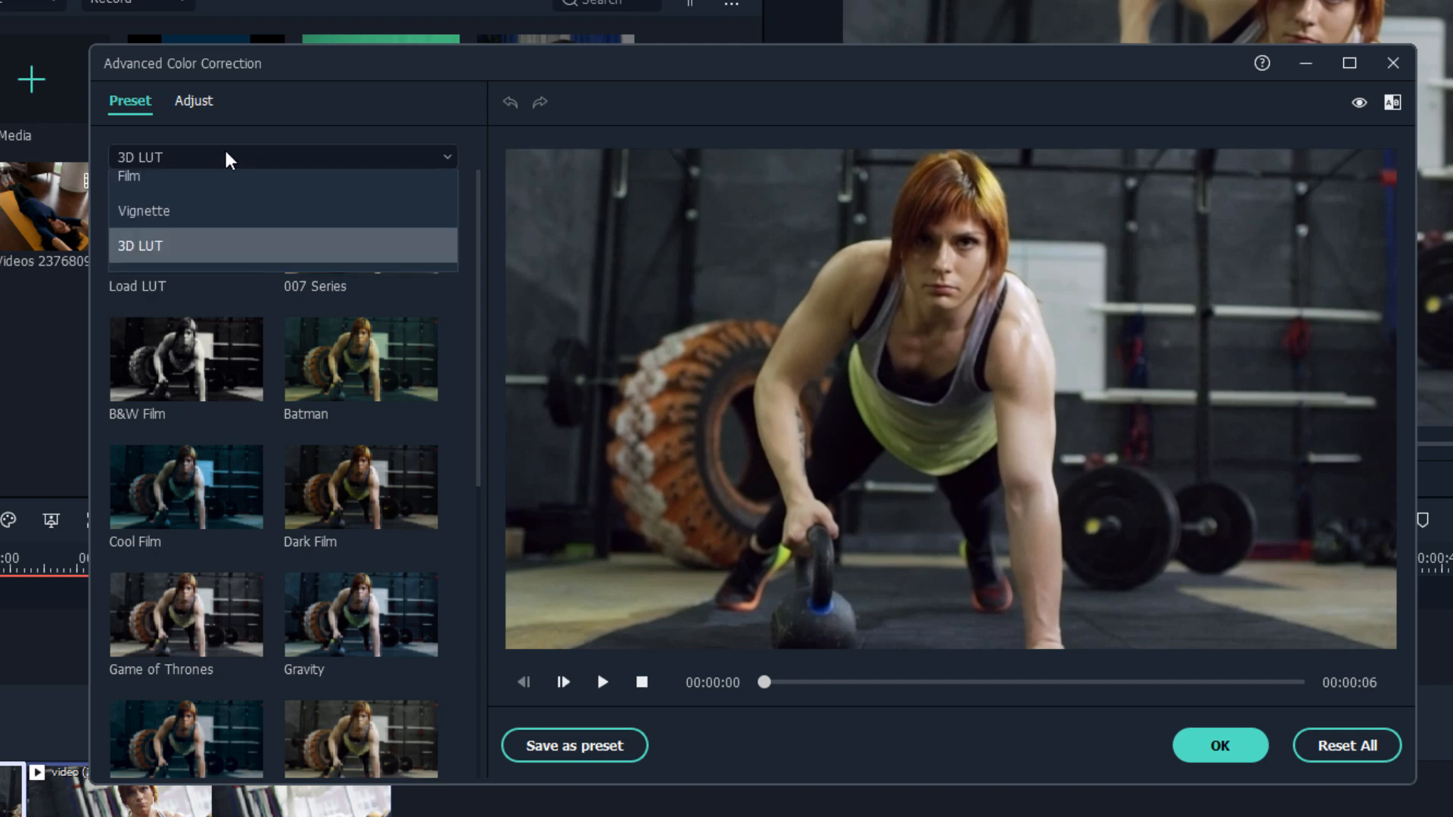
click(228, 200)
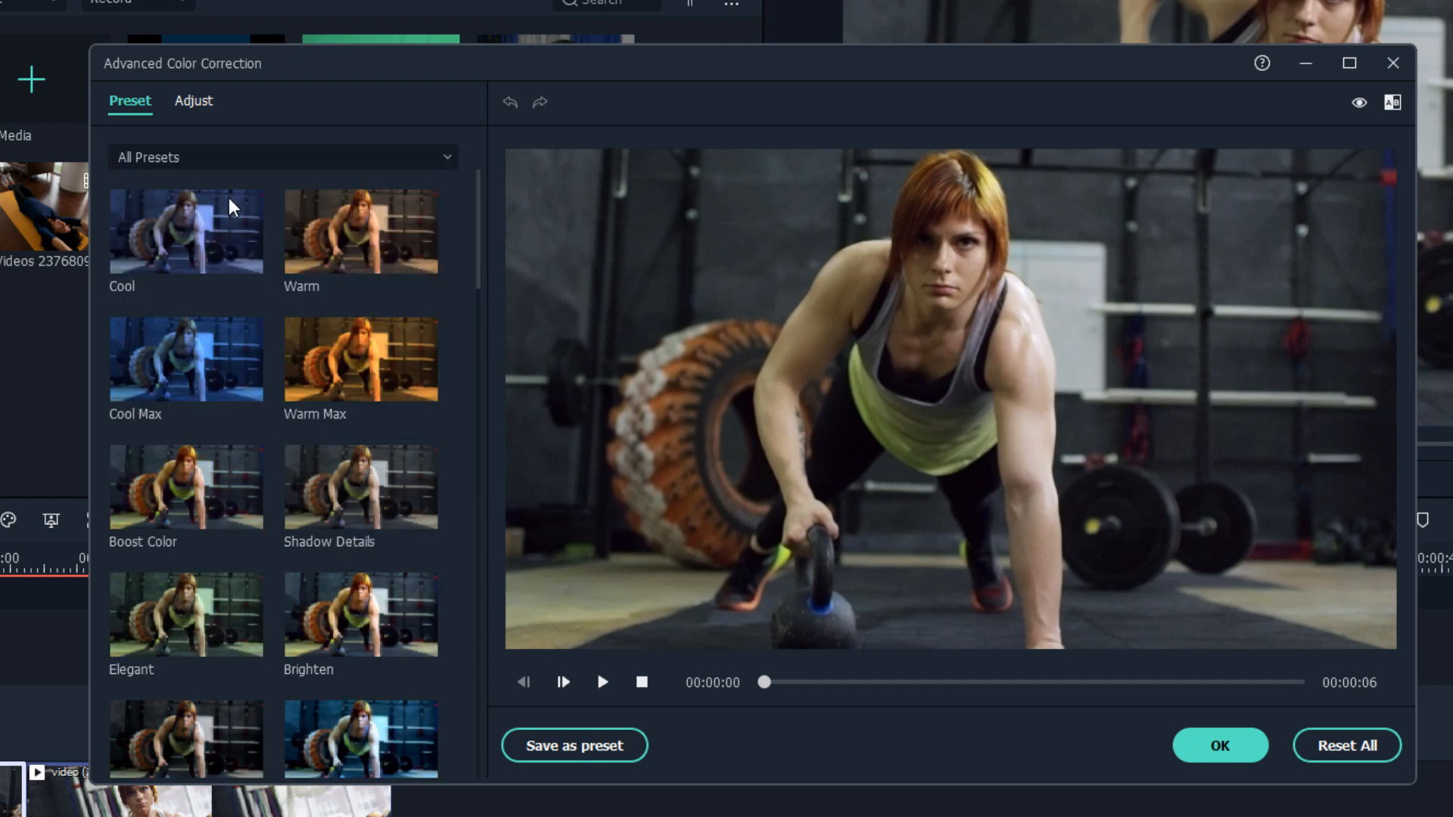
- Apply the Warm color preset to the first clip and check the graded picture at about three seconds
click(361, 233)
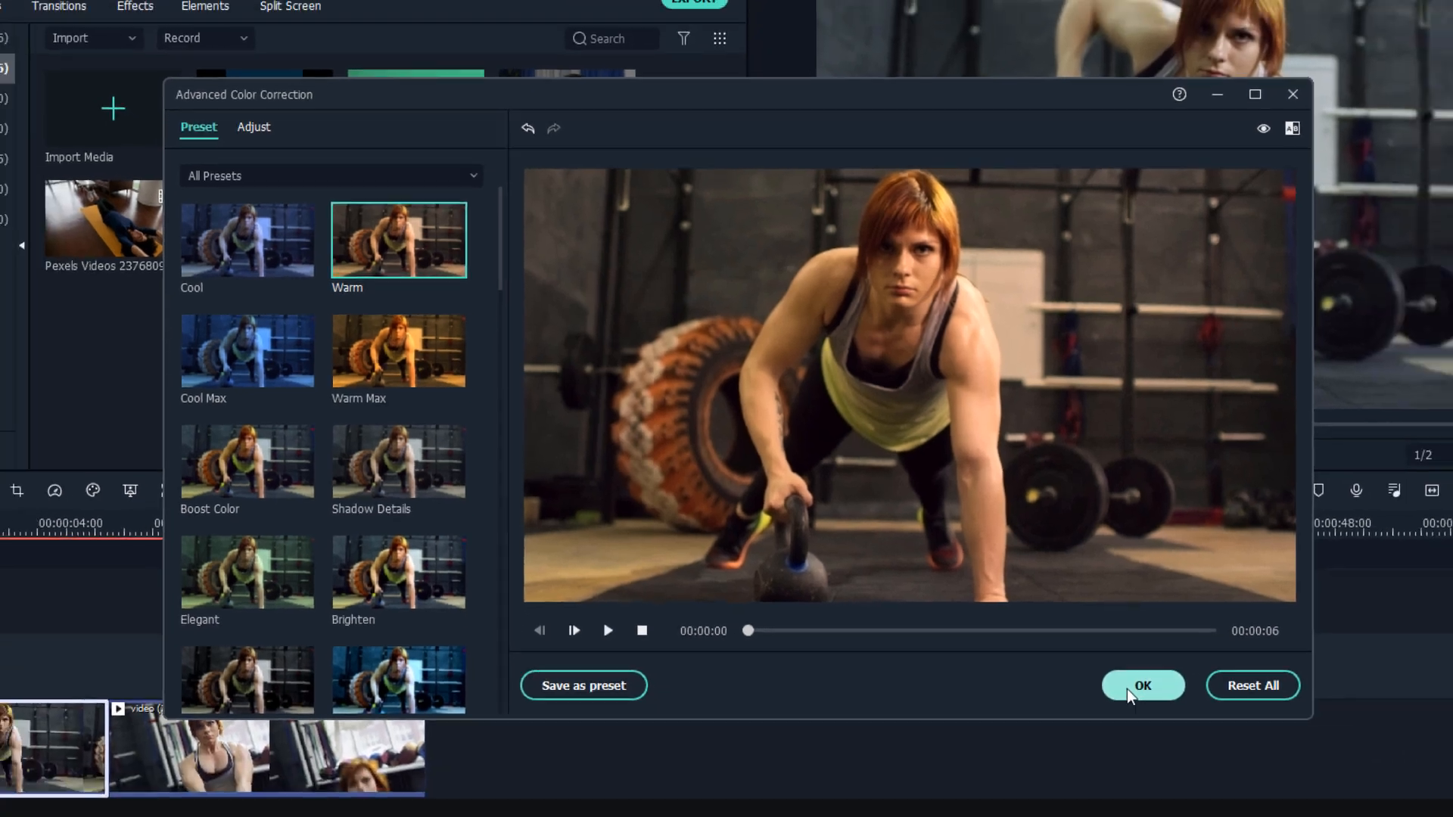
click(1205, 755)
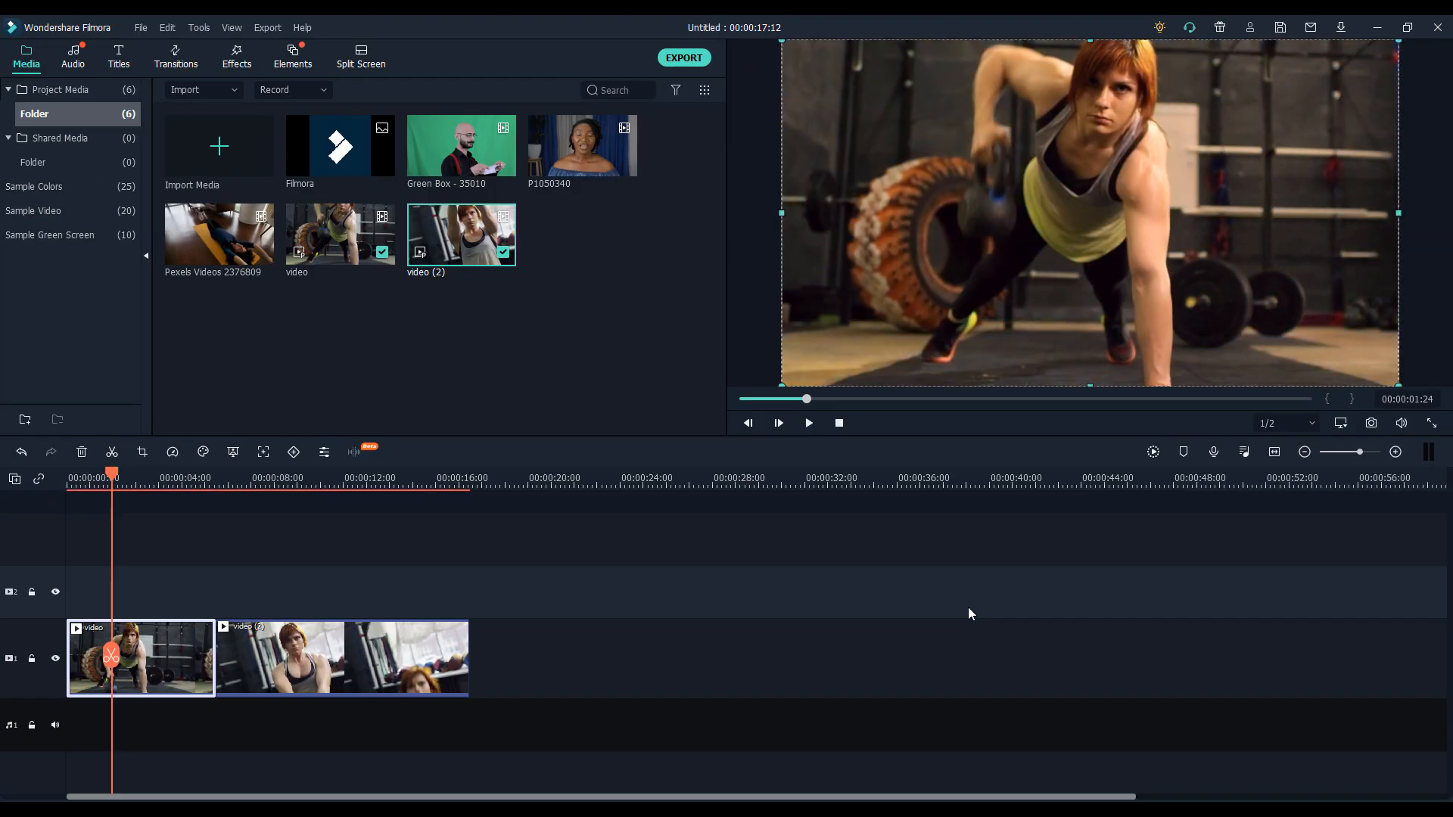
mouse_move(155, 524)
mouse_down()
mouse_move(306, 542)
mouse_move(147, 550)
mouse_up()
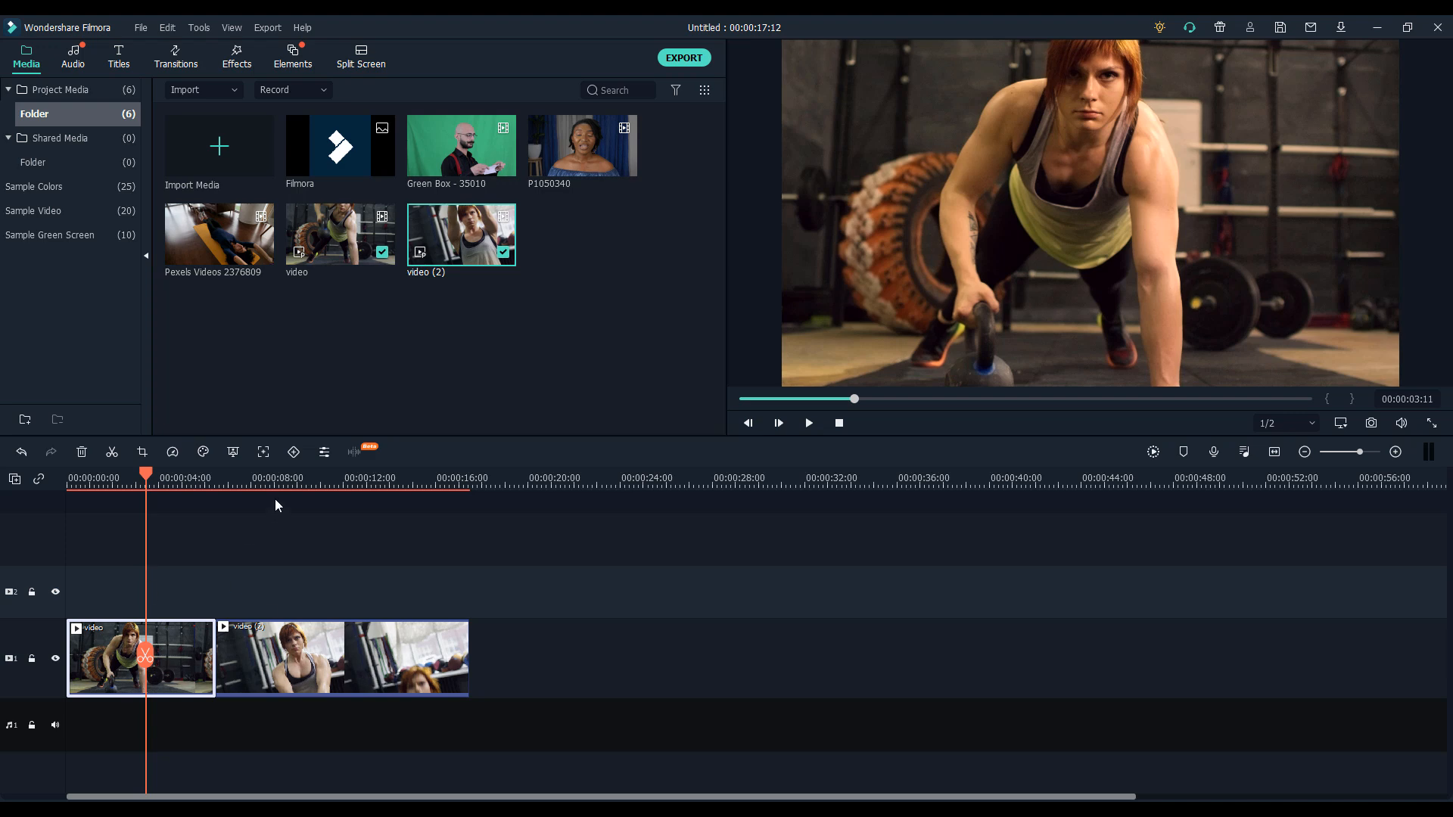
- Move the playhead to about nine seconds, select the video (2) clip, and find where Color Match is offered for it
drag(145, 473, 277, 503)
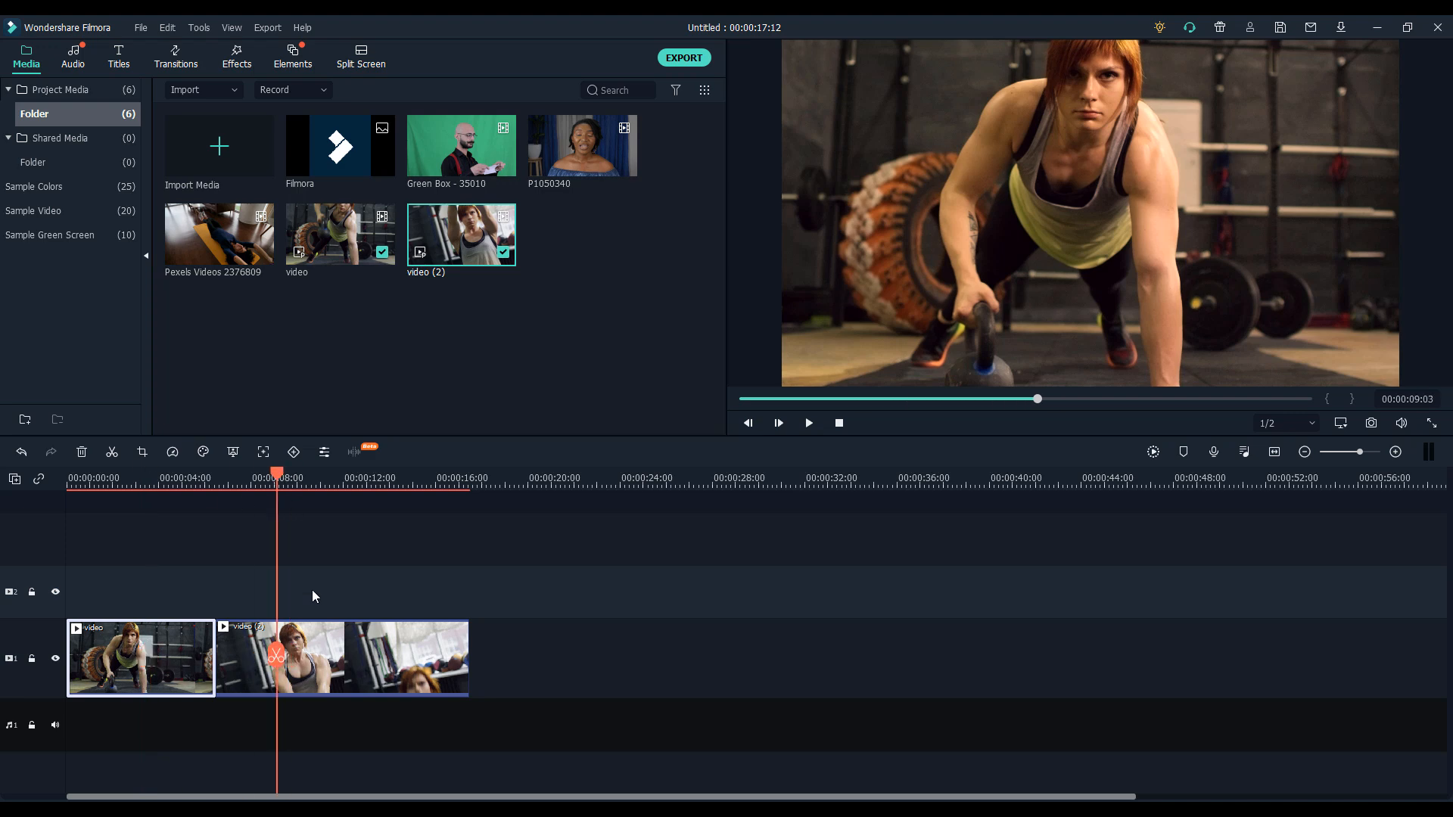
click(339, 685)
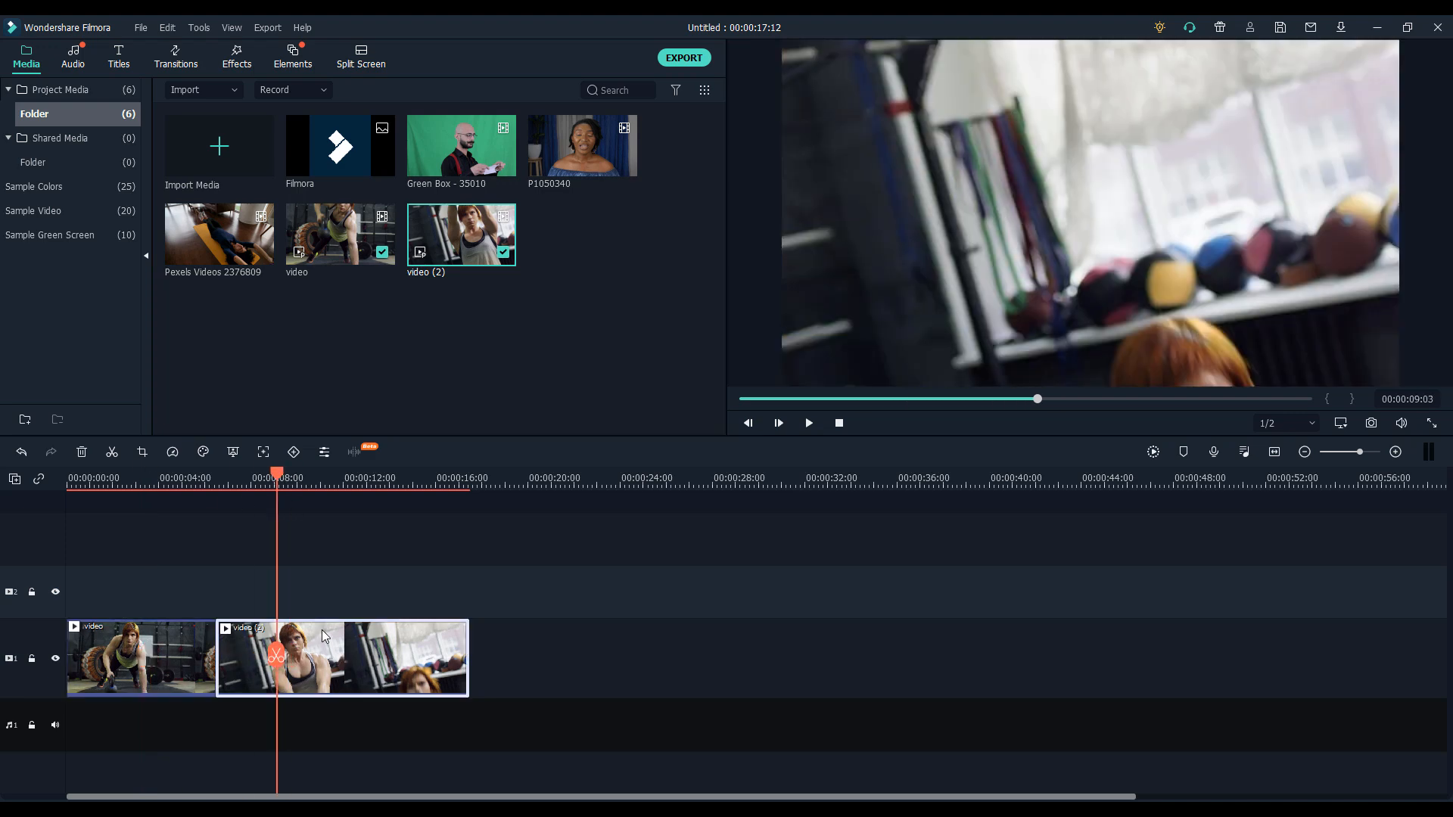
click(202, 452)
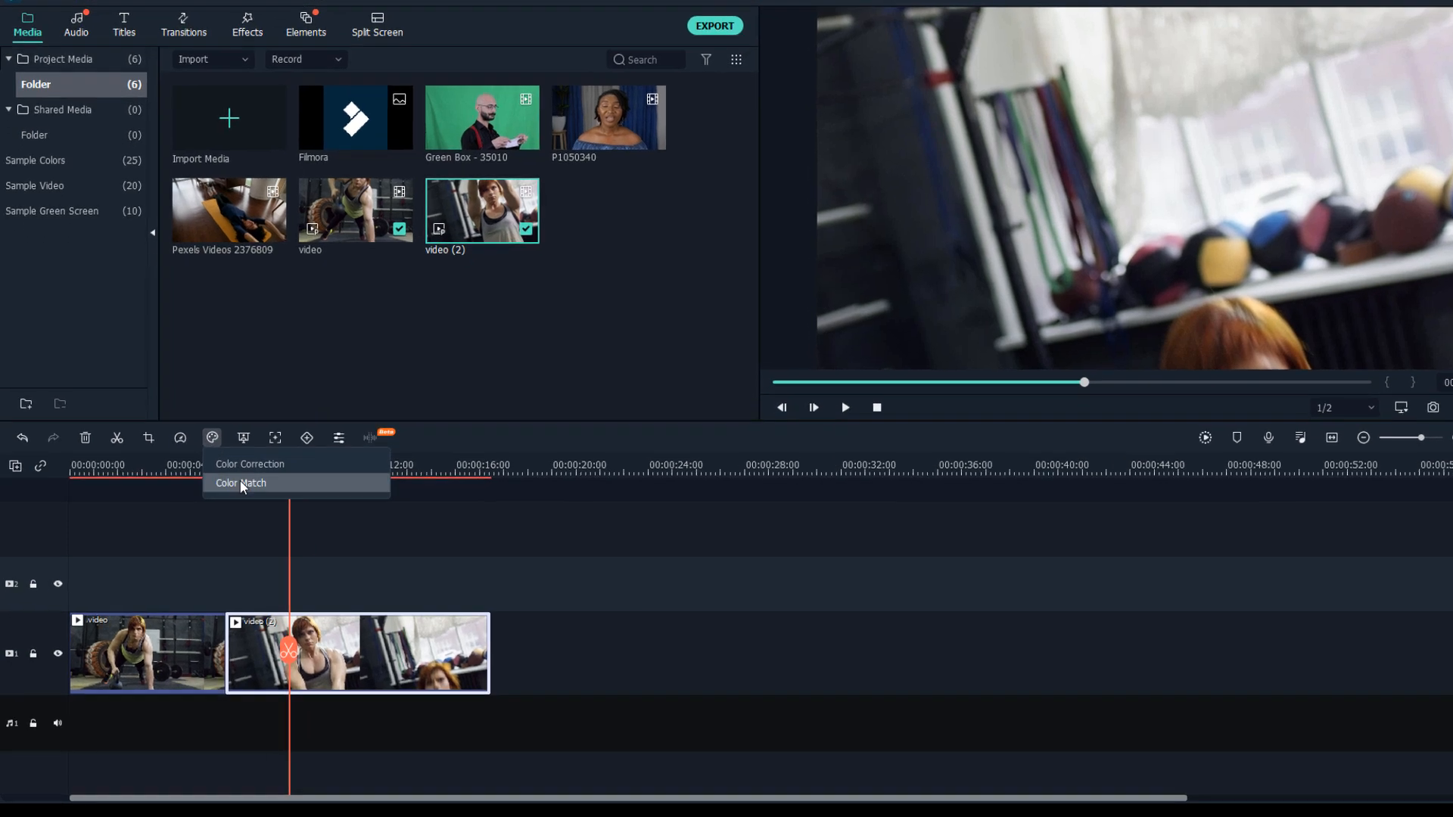
right_click(452, 636)
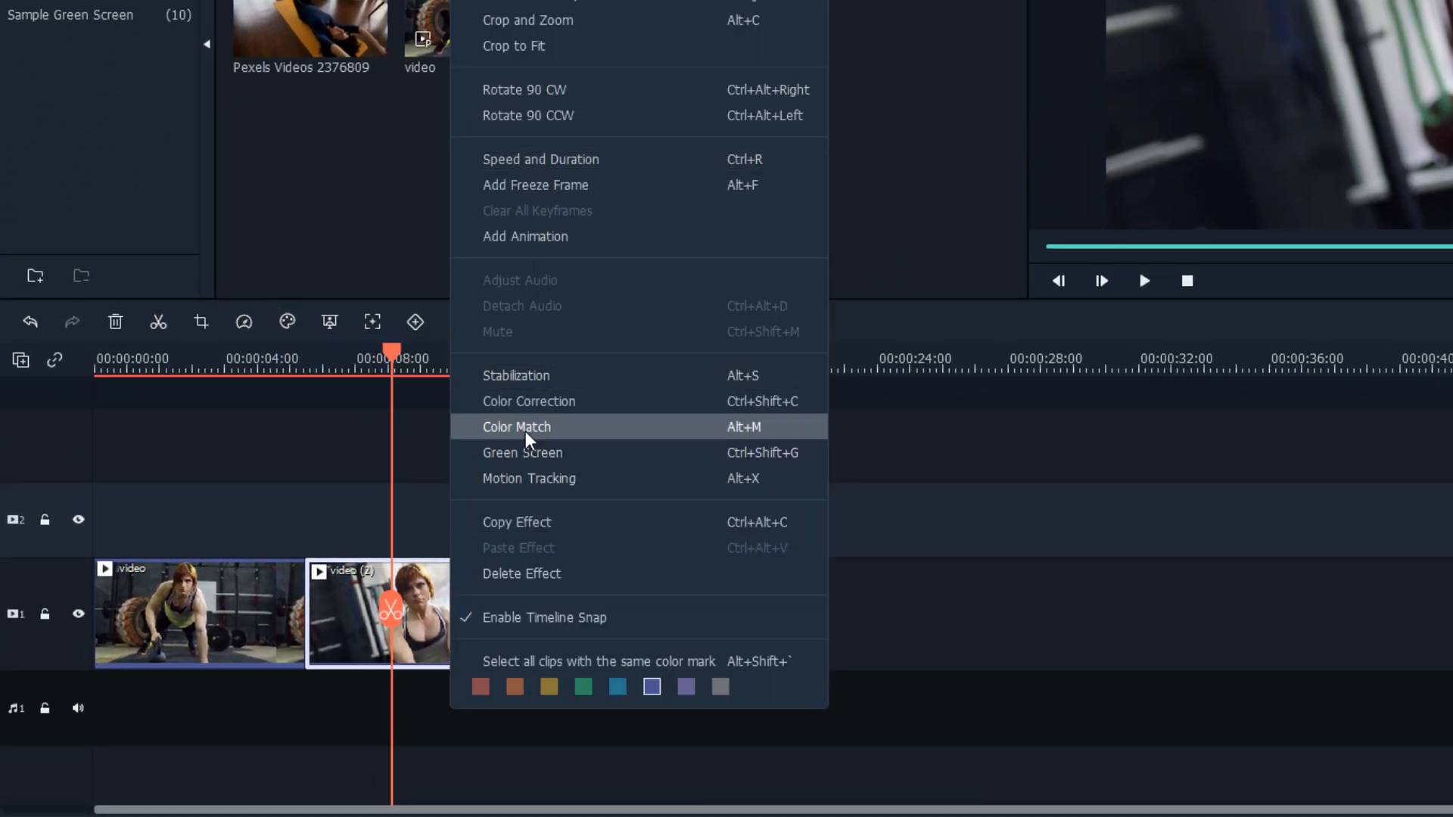
- Color match the video (2) clip to the opening frame of the first clip and set the match level to 38%
drag(395, 361, 358, 359)
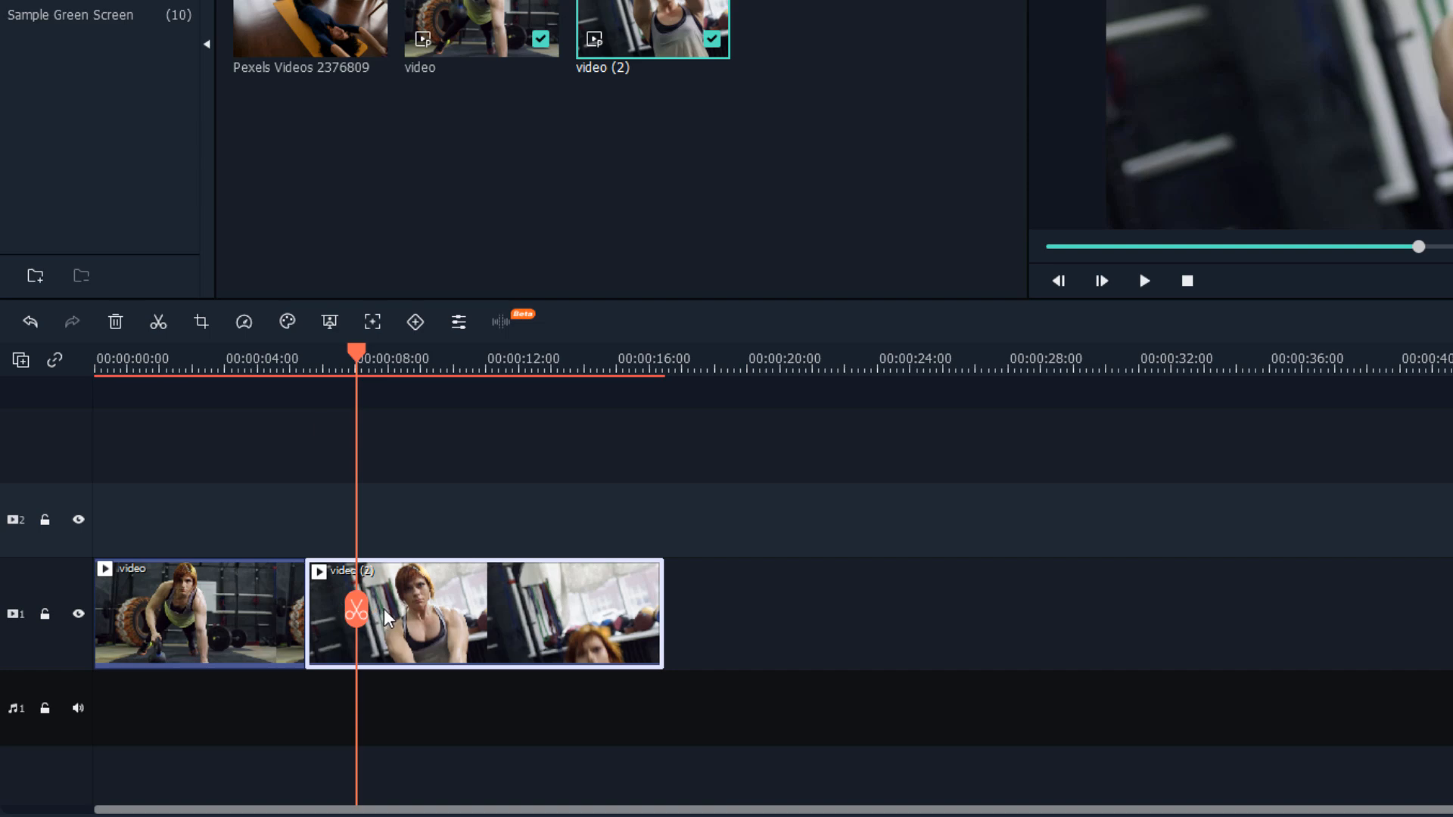
click(286, 321)
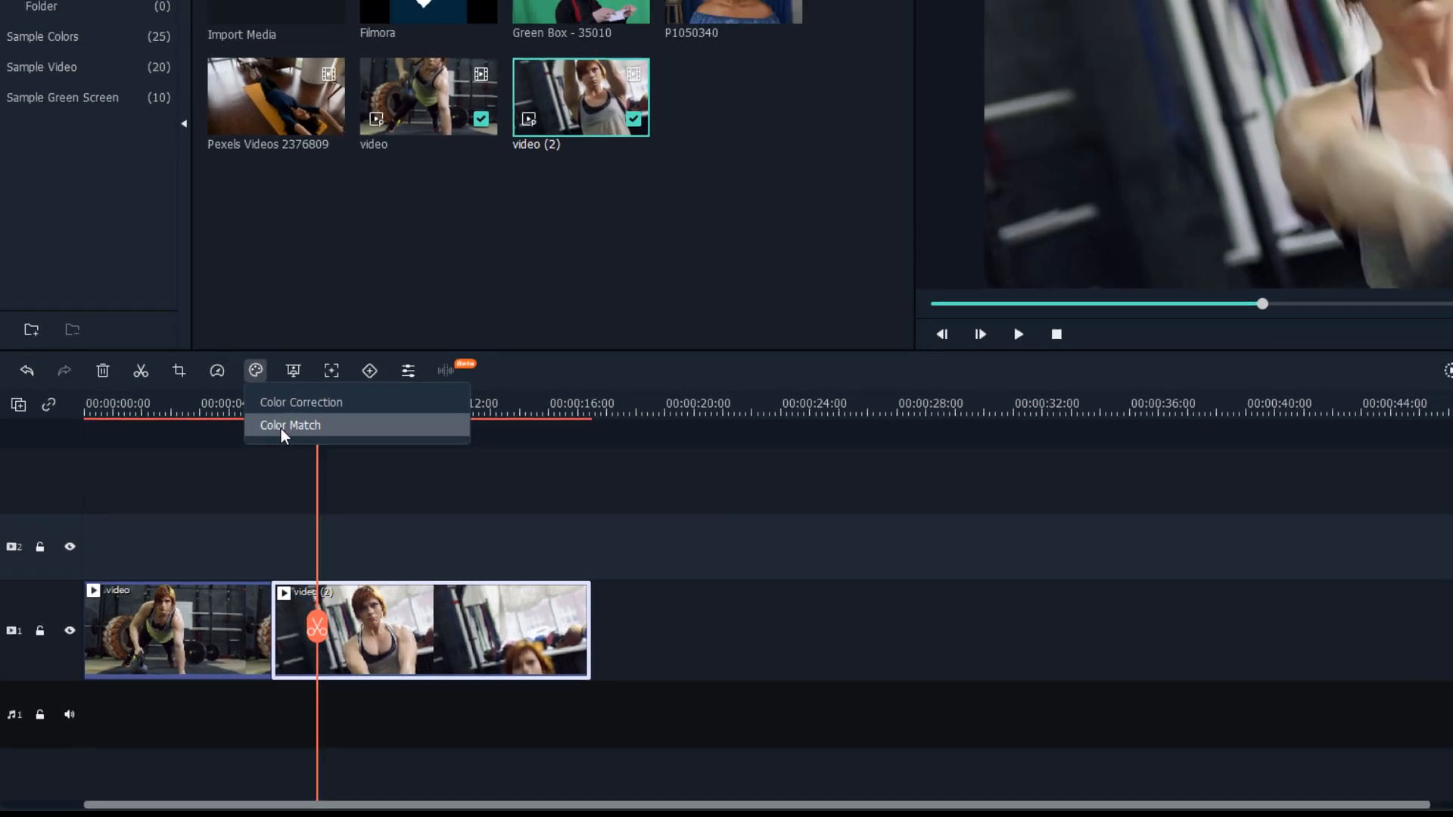
click(282, 426)
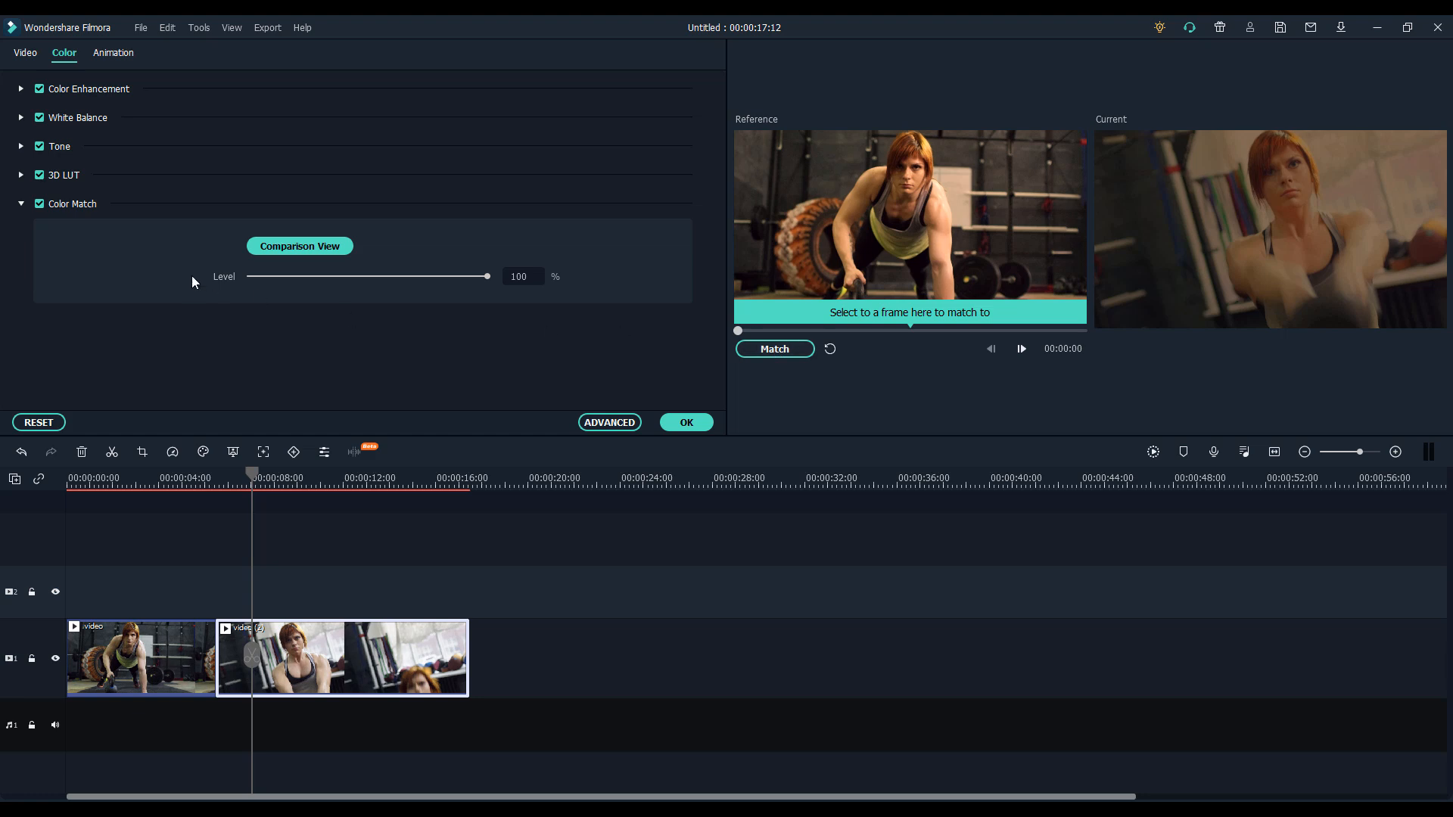
drag(488, 277, 341, 278)
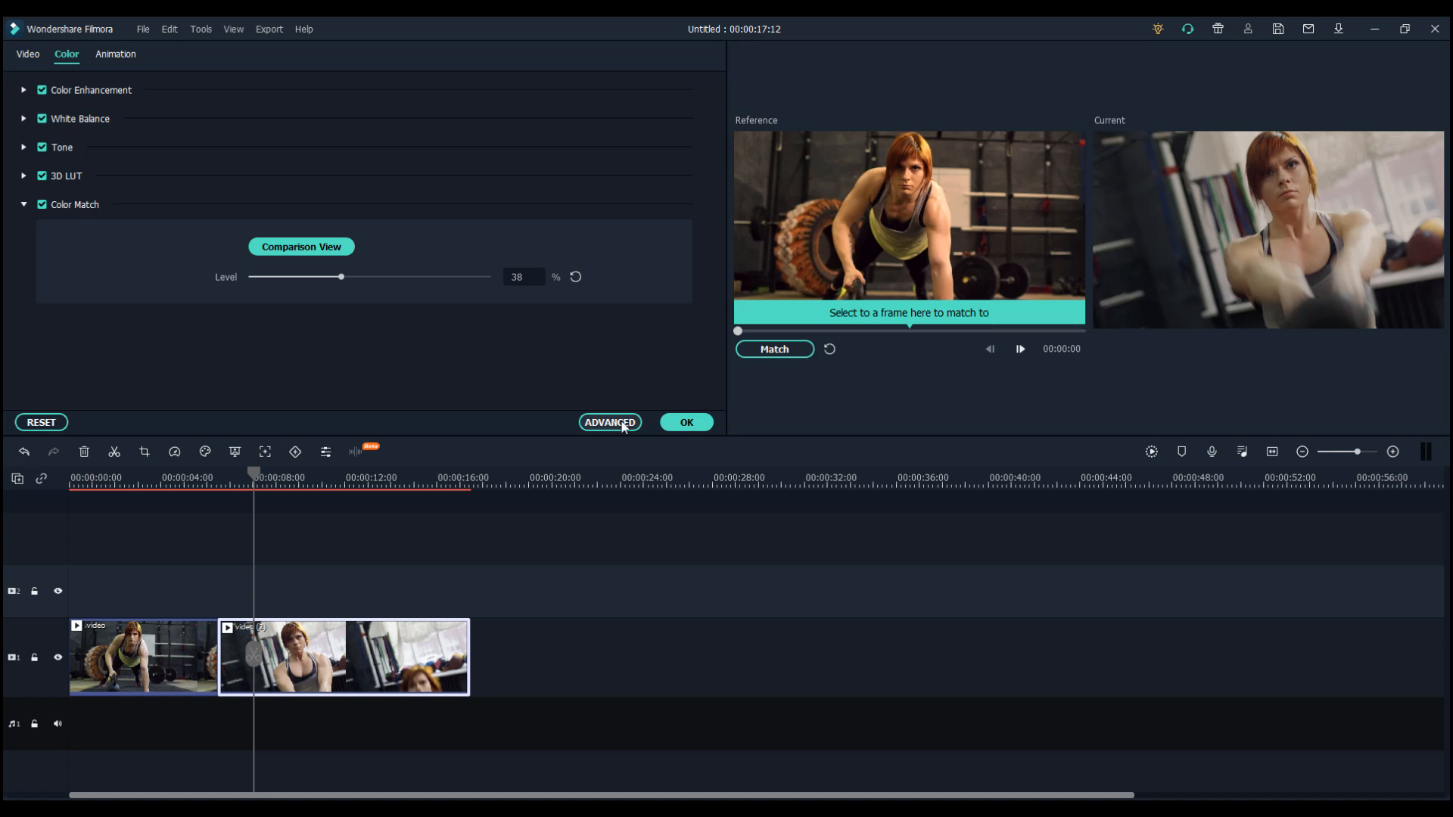
- Open advanced color correction for the video (2) clip and set the HSL red hue to 11 and luminance to 37
click(609, 422)
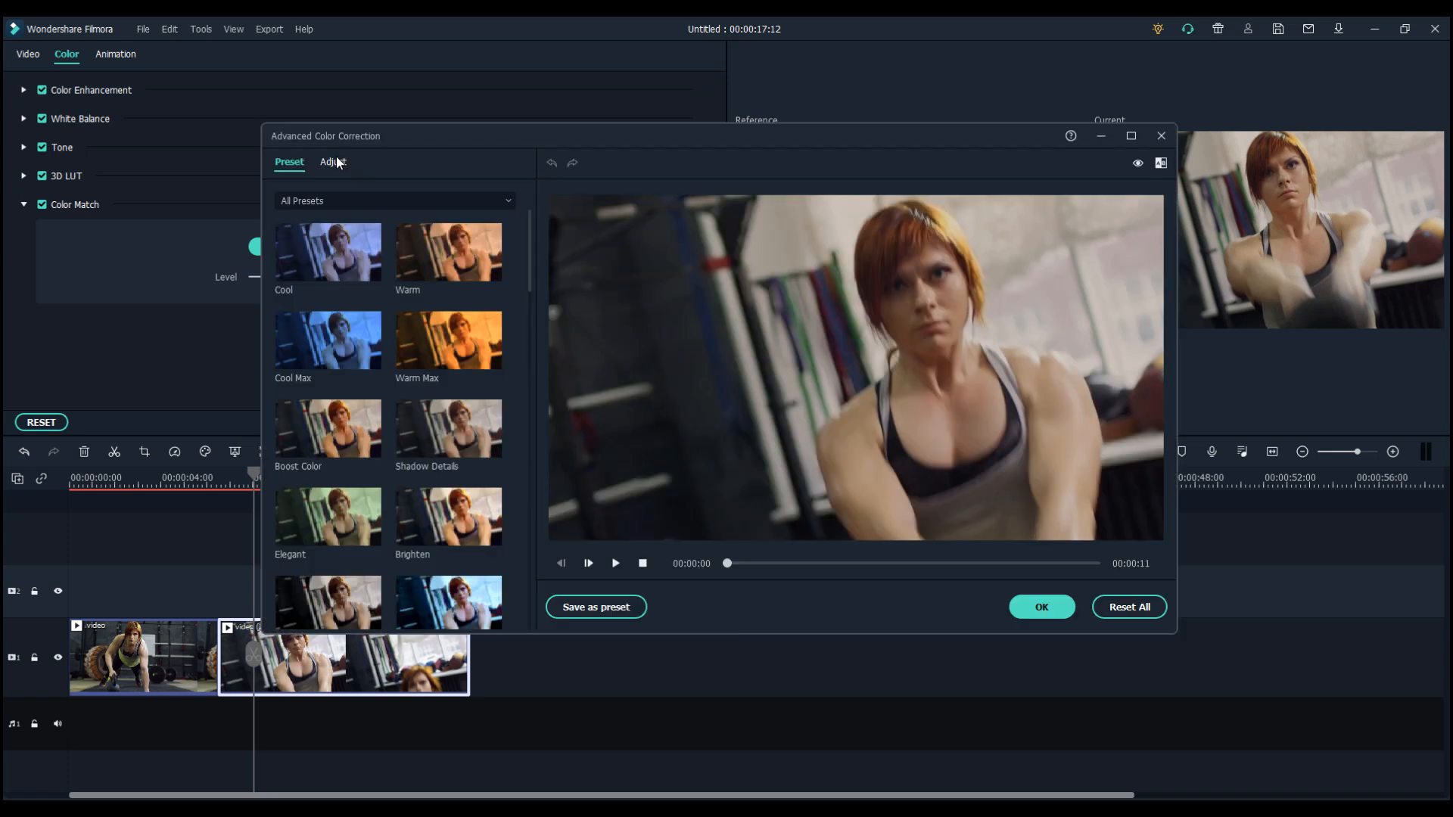
click(333, 162)
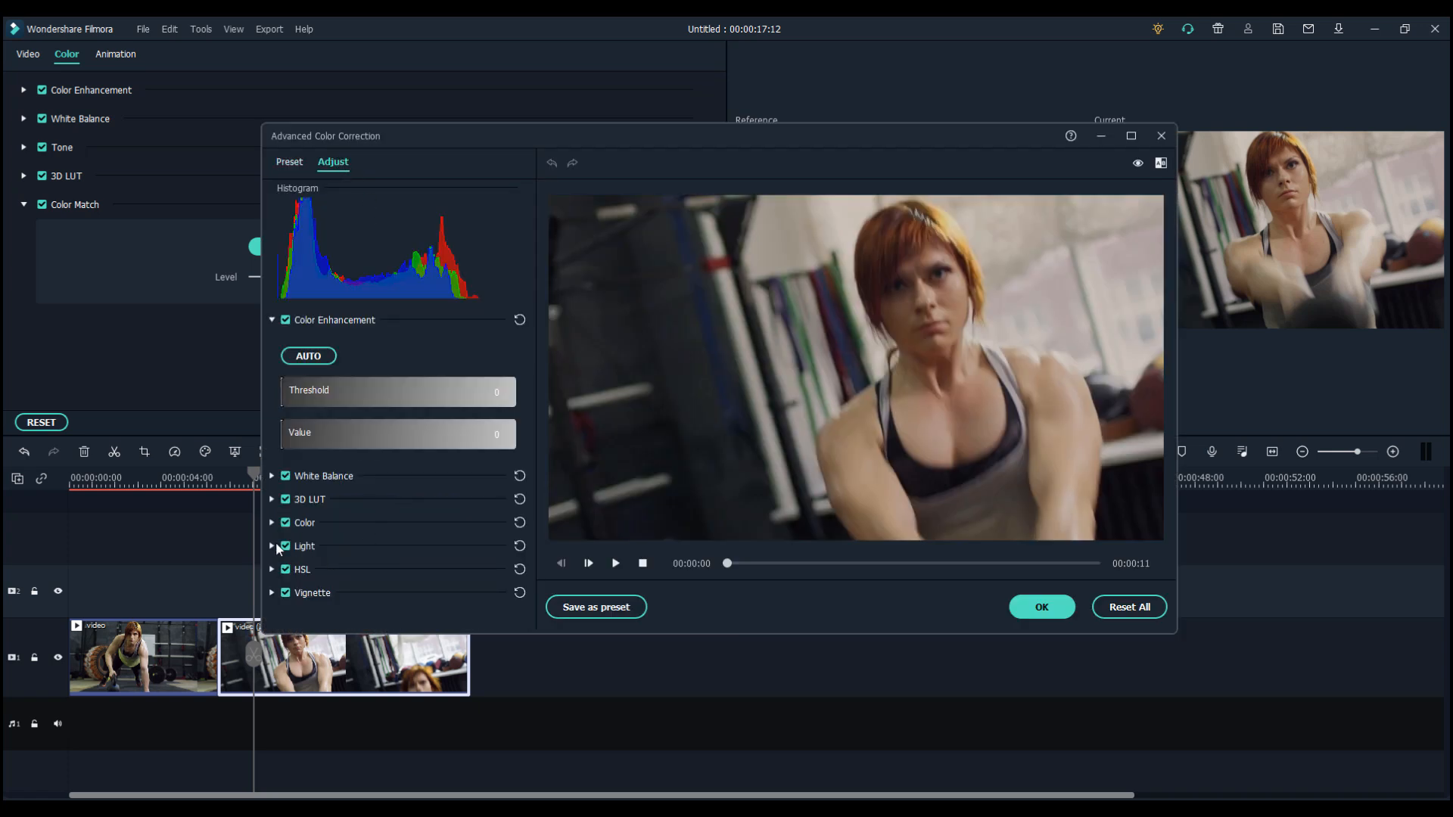
click(274, 568)
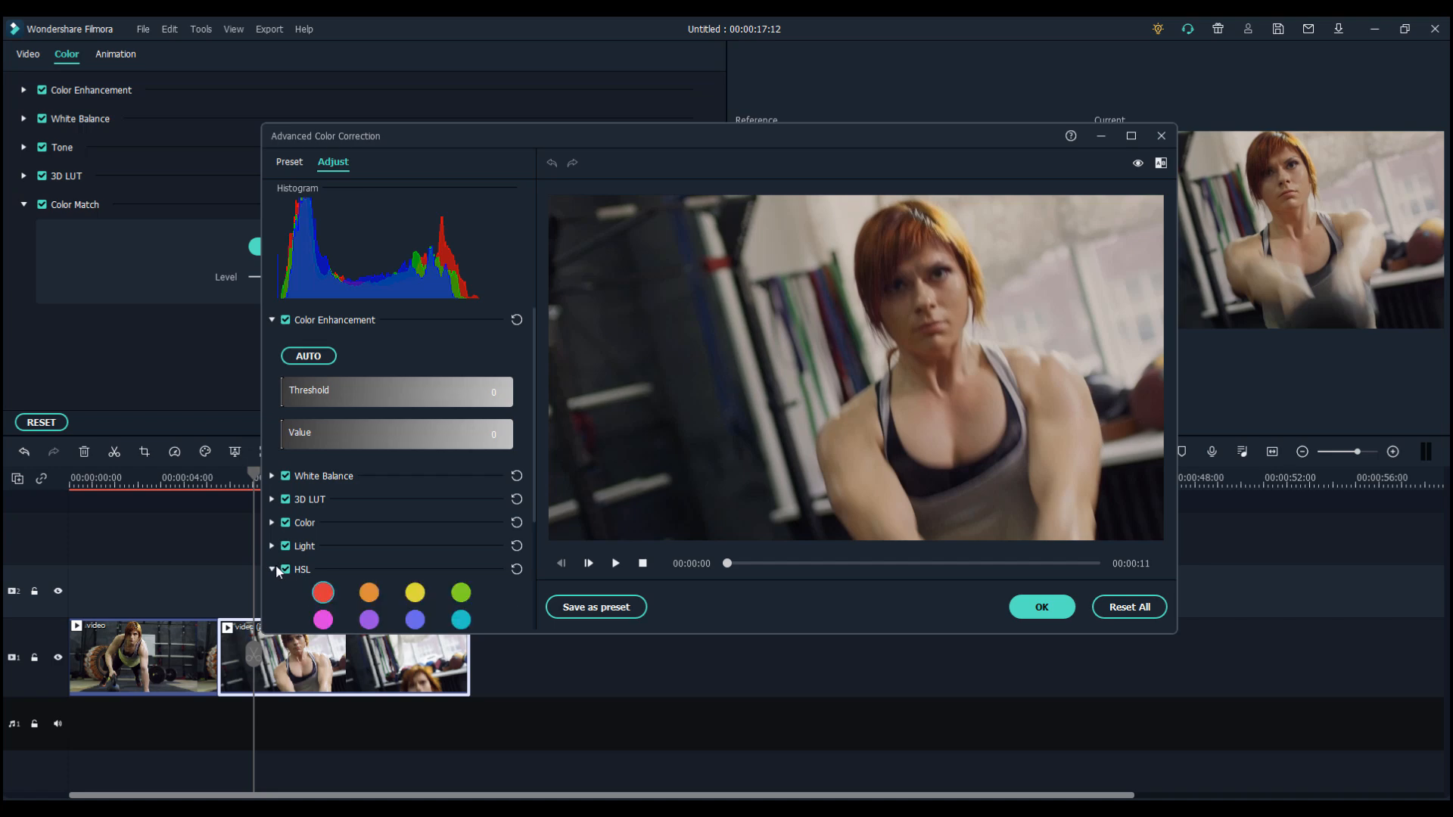
scroll(355, 525, down, 3)
drag(392, 523, 406, 526)
drag(392, 605, 437, 602)
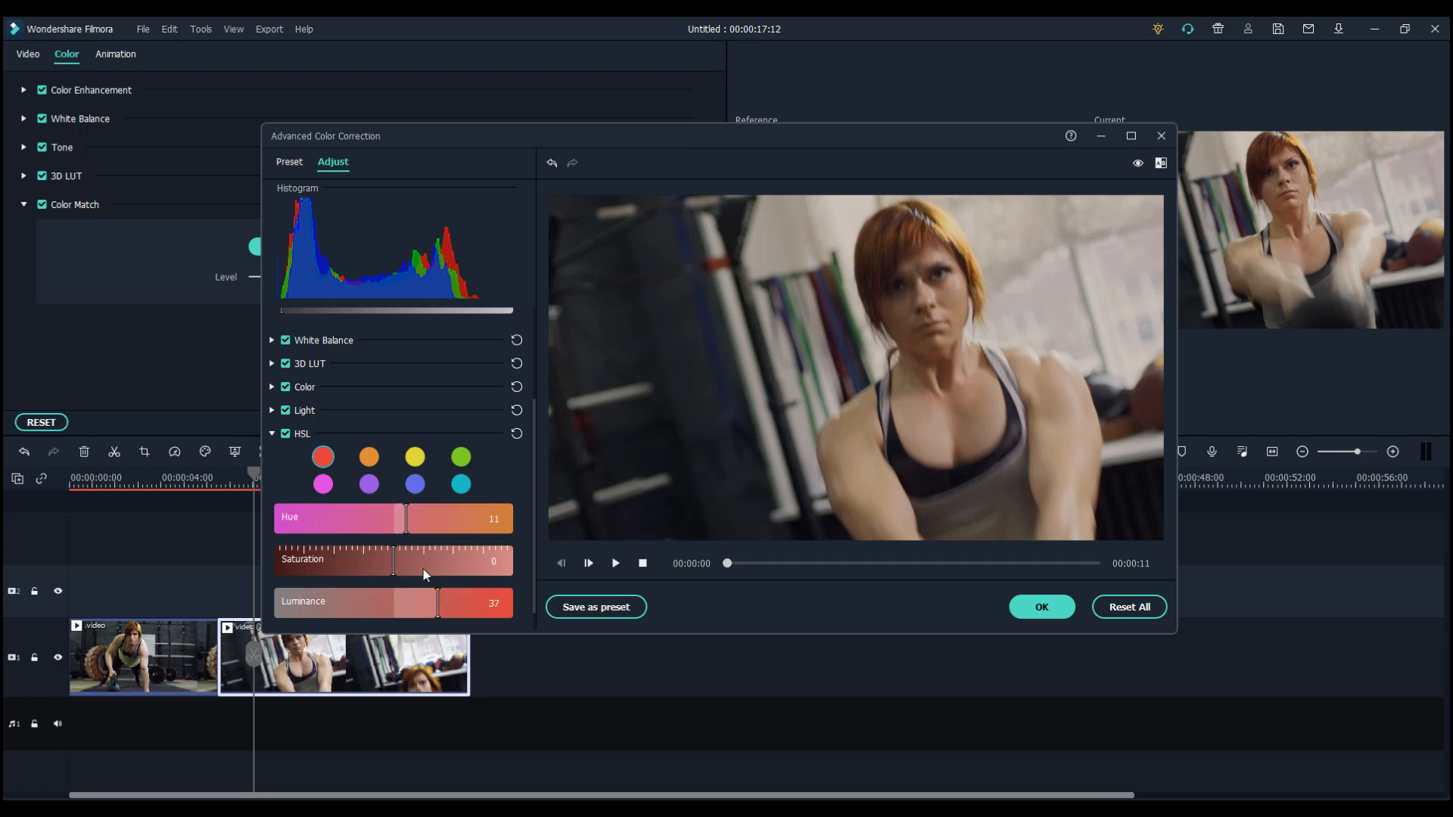
- Set the Light adjustments to highlights 38, shadows -21 and whites 41, and apply the advanced correction
click(272, 433)
click(271, 546)
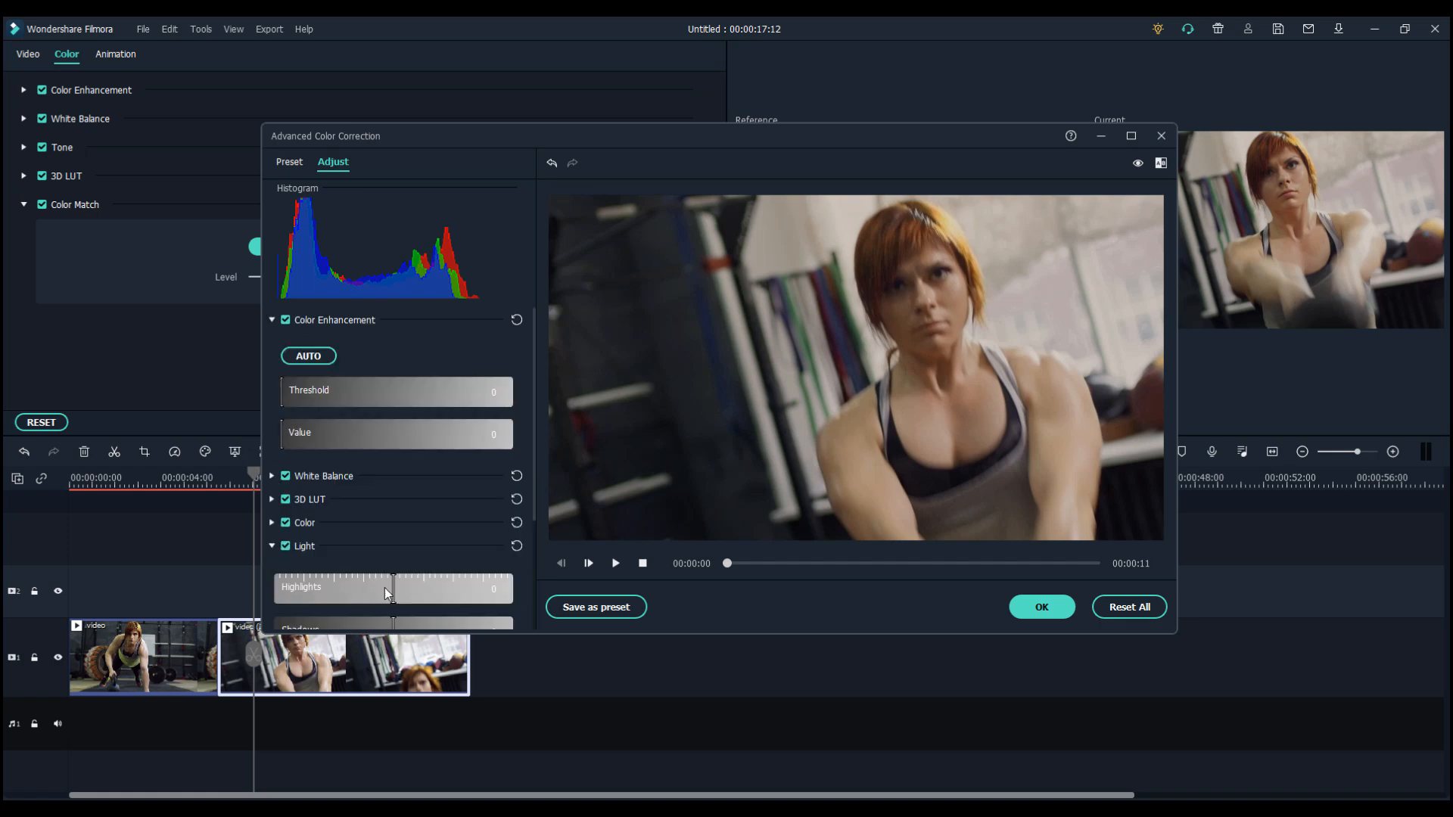
drag(389, 588, 474, 588)
scroll(445, 522, down, 2)
scroll(444, 522, down, 1)
drag(394, 519, 443, 530)
mouse_move(393, 468)
mouse_down()
mouse_move(355, 469)
mouse_move(369, 471)
mouse_up()
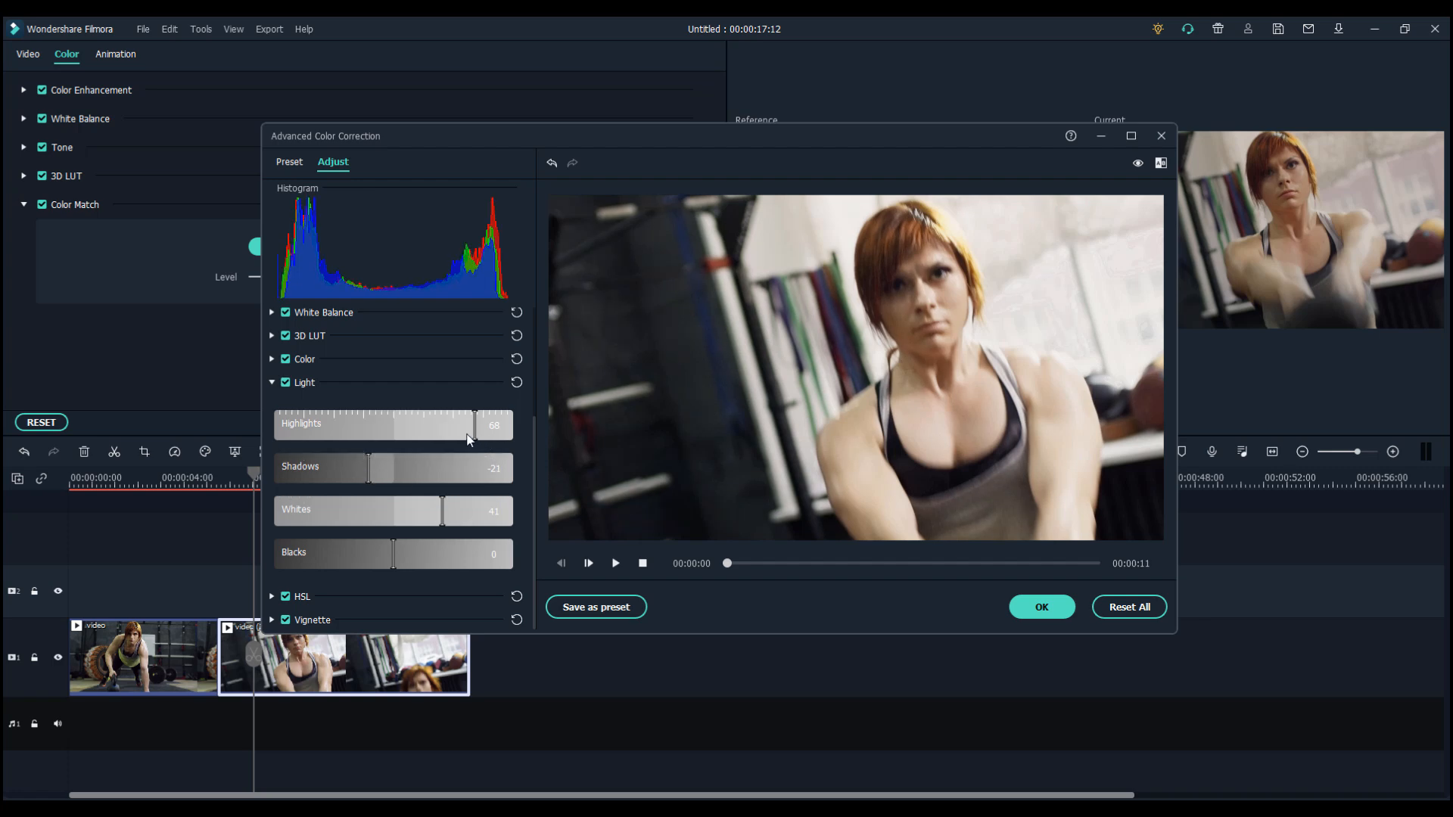
drag(474, 438, 439, 439)
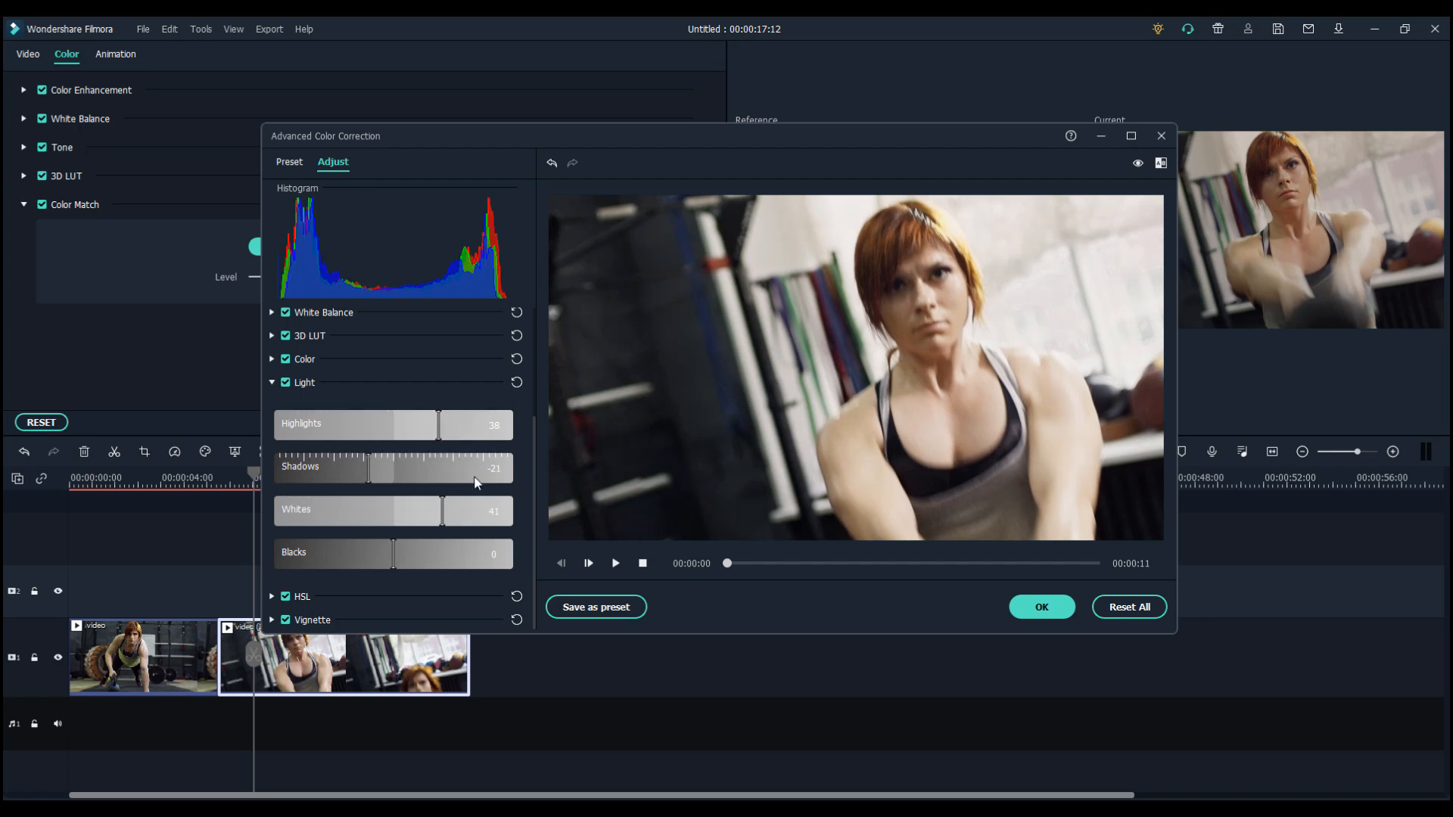
click(1031, 613)
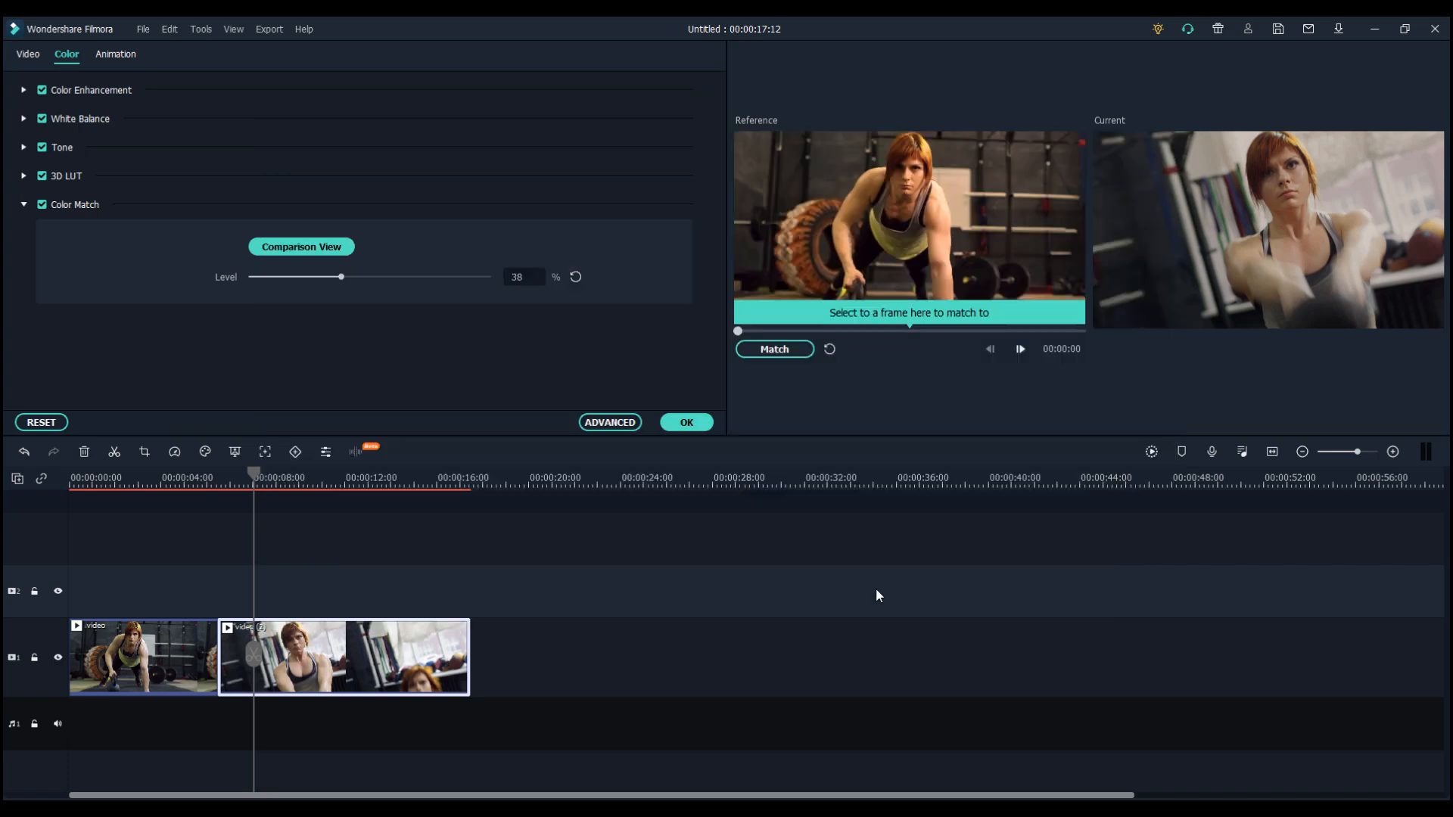
- Raise the video (2) clip's color match level to 66% and apply the match
drag(342, 277, 417, 286)
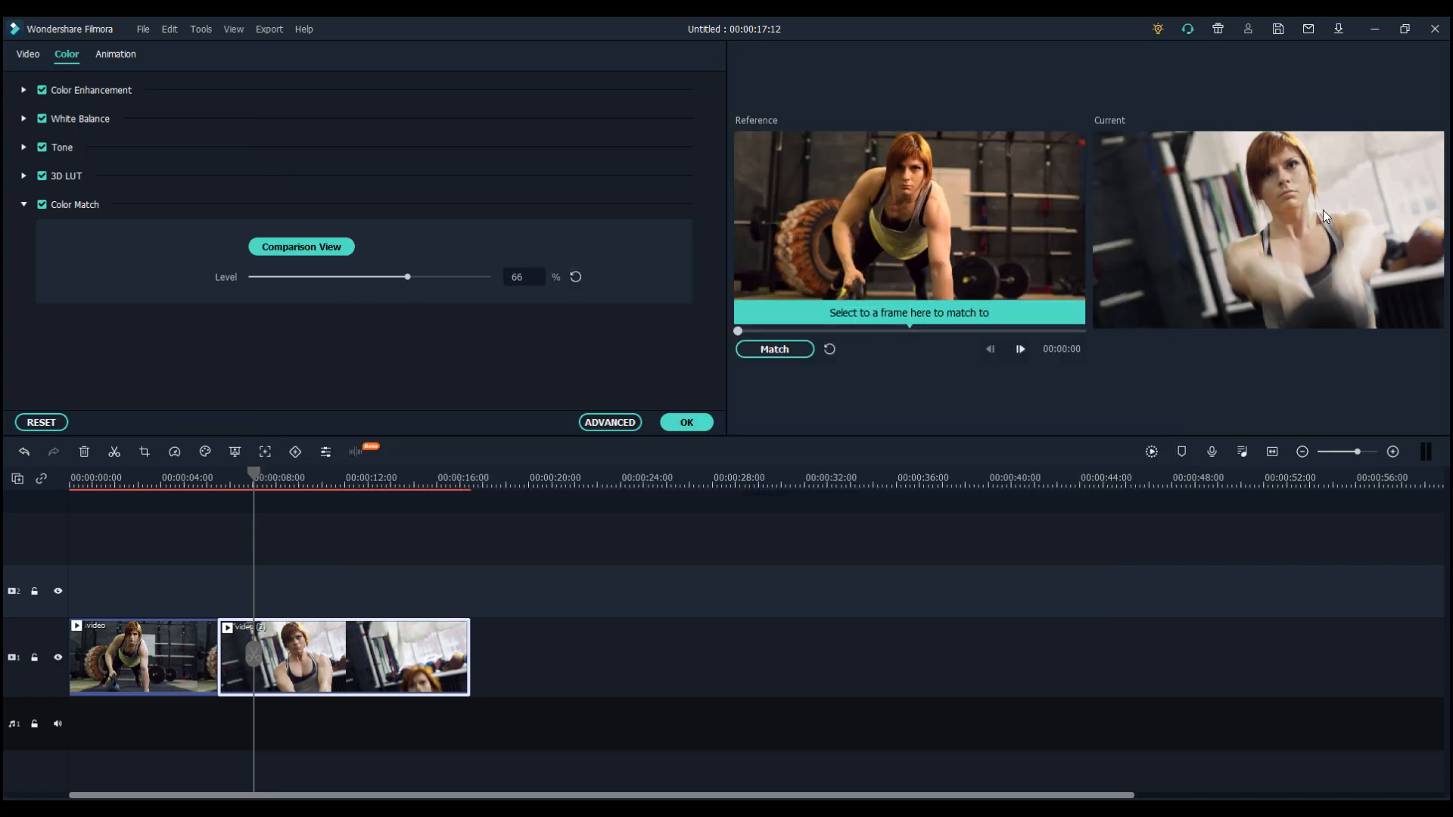
click(687, 423)
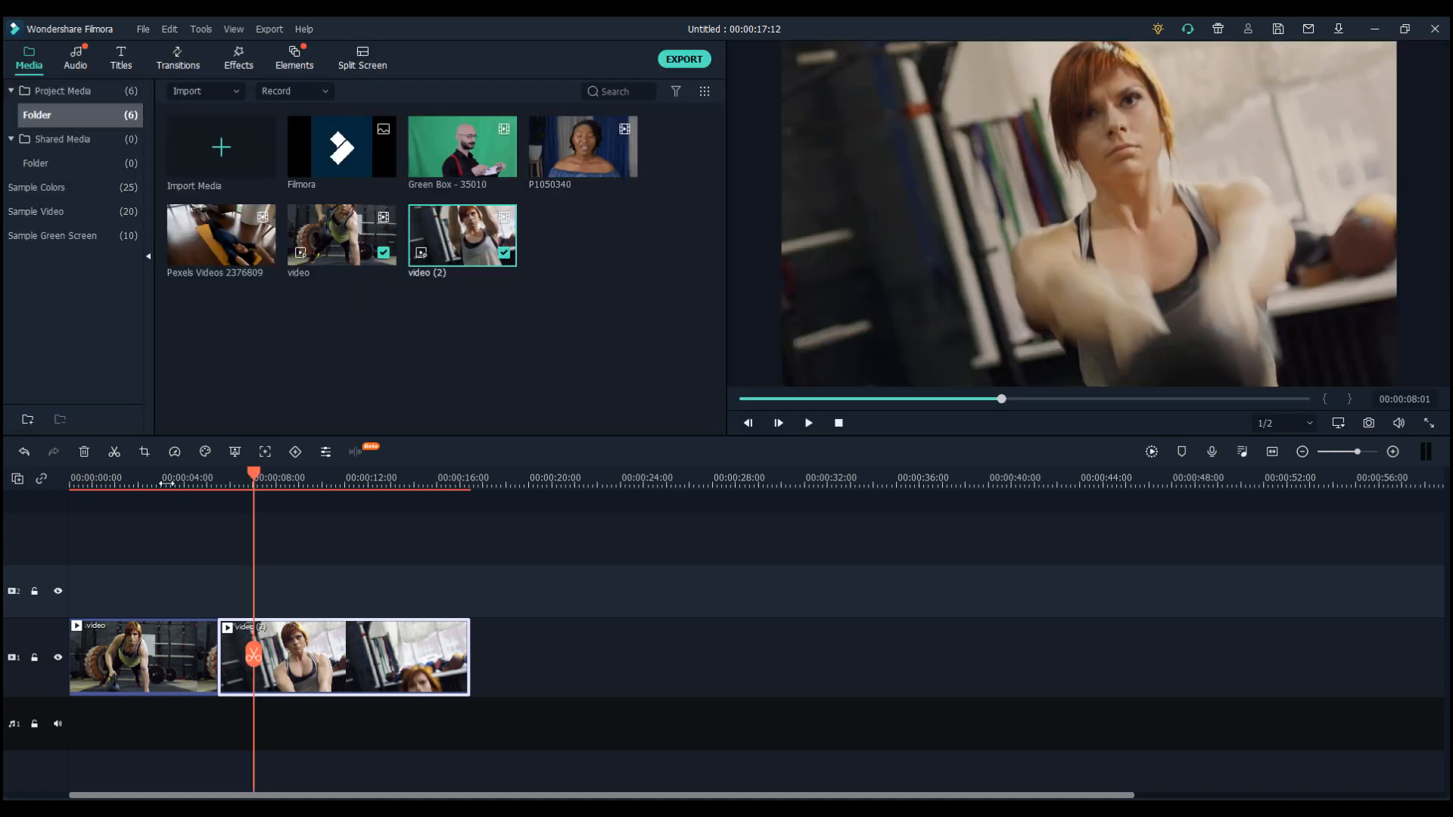
- Append Pexels Videos 2376809 and Green Box - 35010 to the first video track and trim Green Box to end at about 37 seconds
drag(221, 235, 507, 660)
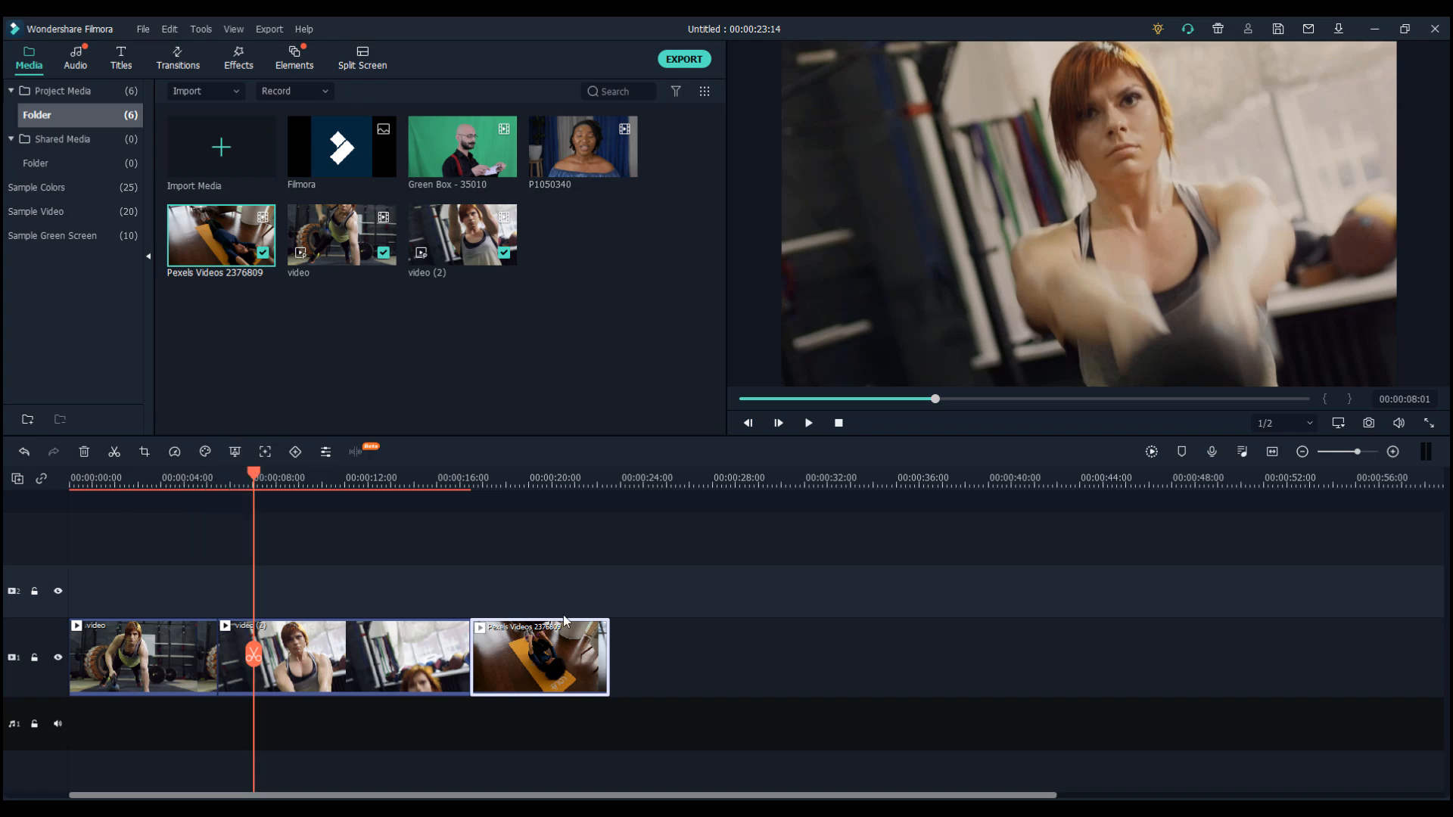
drag(462, 146, 616, 656)
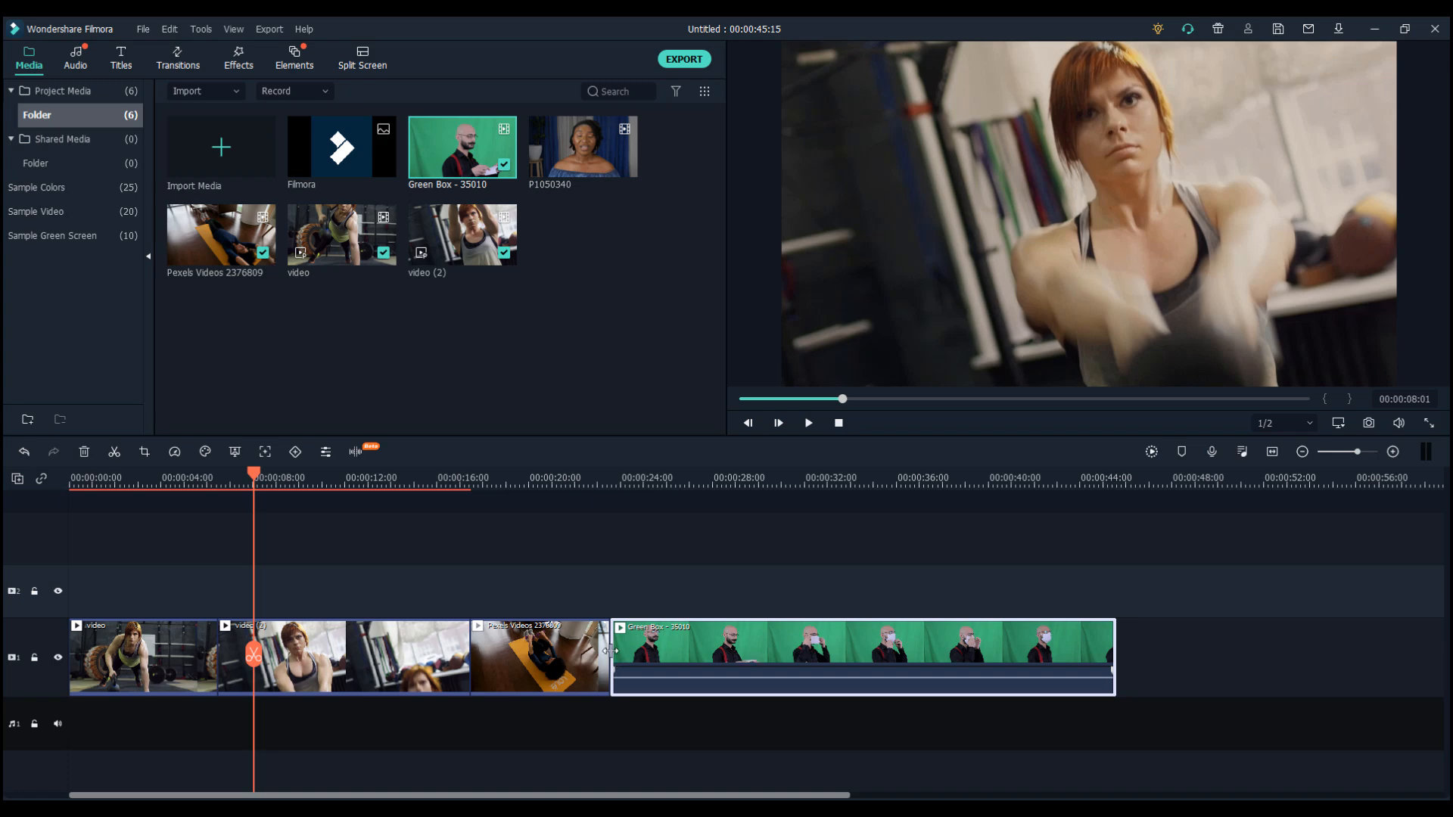
click(610, 650)
drag(1113, 666, 928, 663)
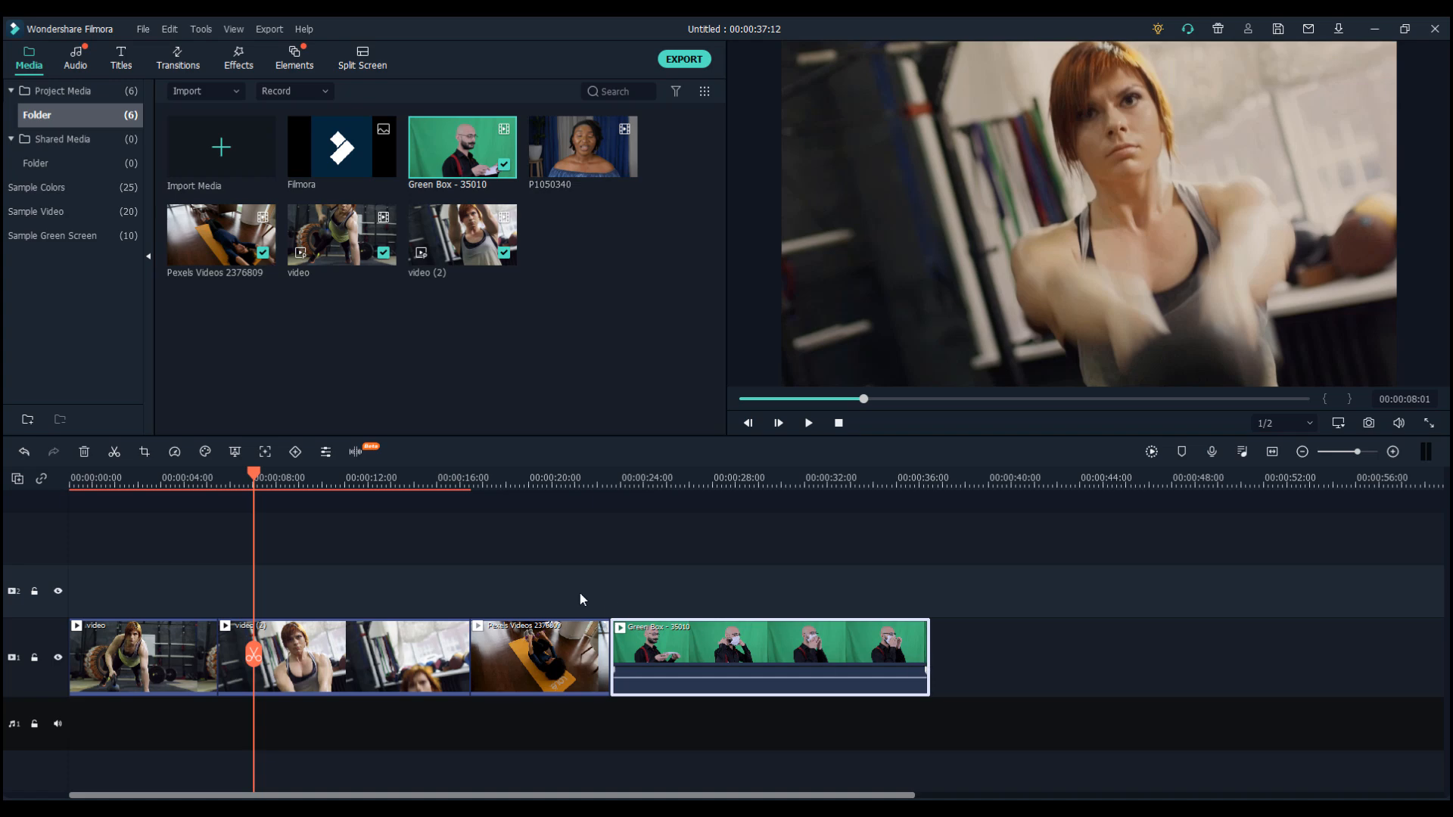
- Move the playhead to about 30 seconds, enable Green Screen keying on the Green Box clip and set its offset to 6
drag(257, 475, 764, 574)
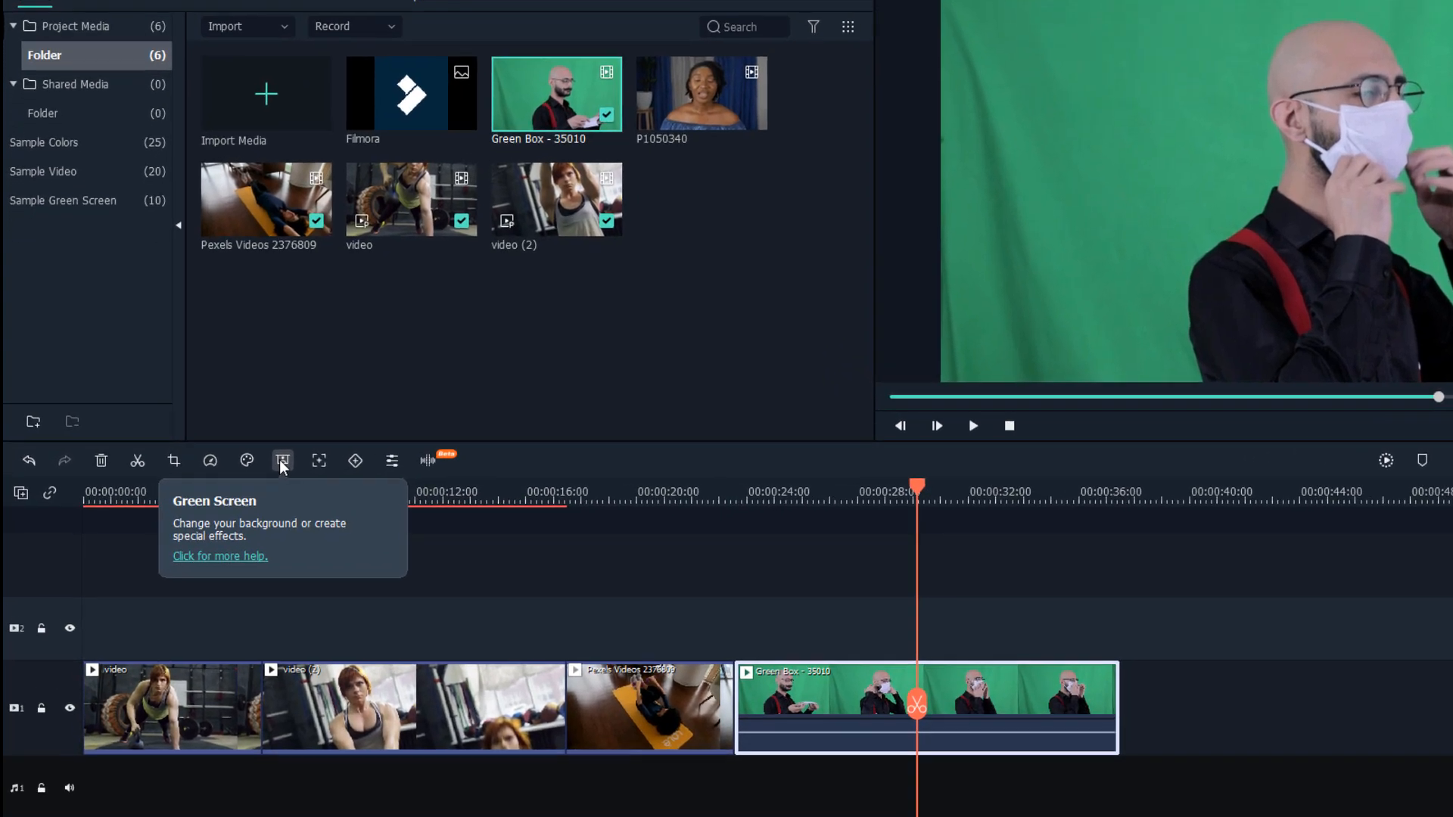
right_click(962, 700)
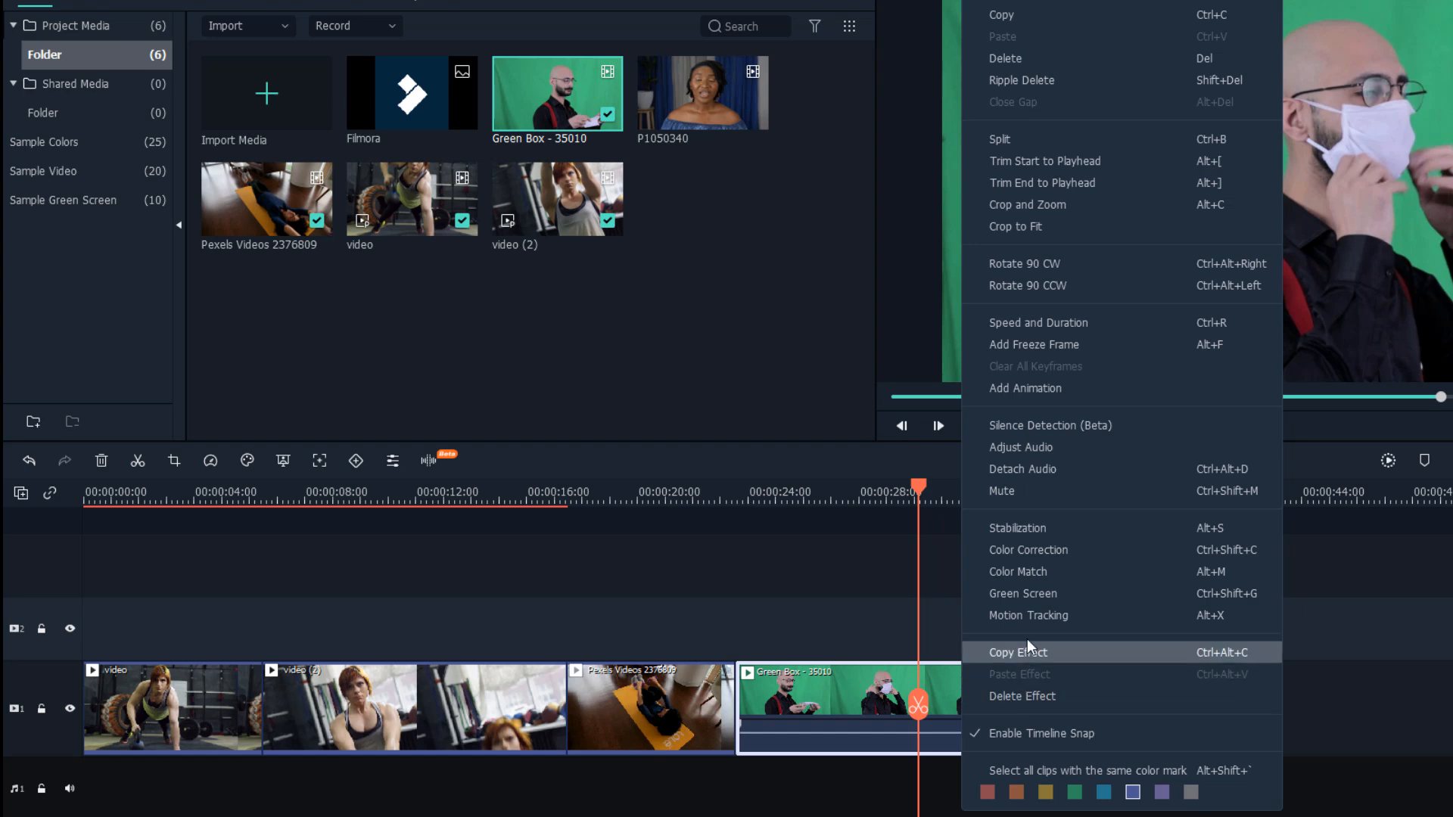
click(1029, 596)
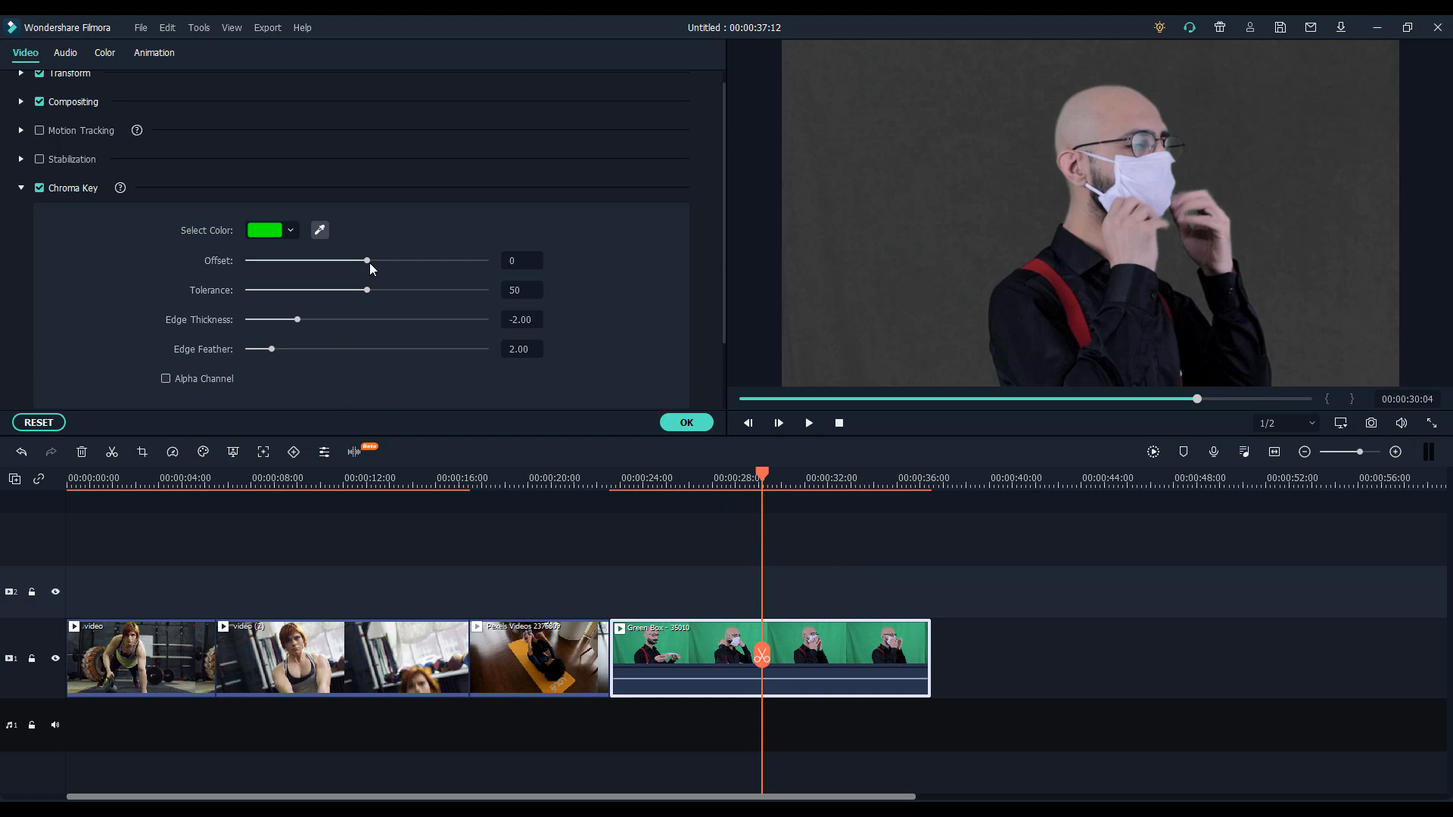
drag(370, 261, 388, 269)
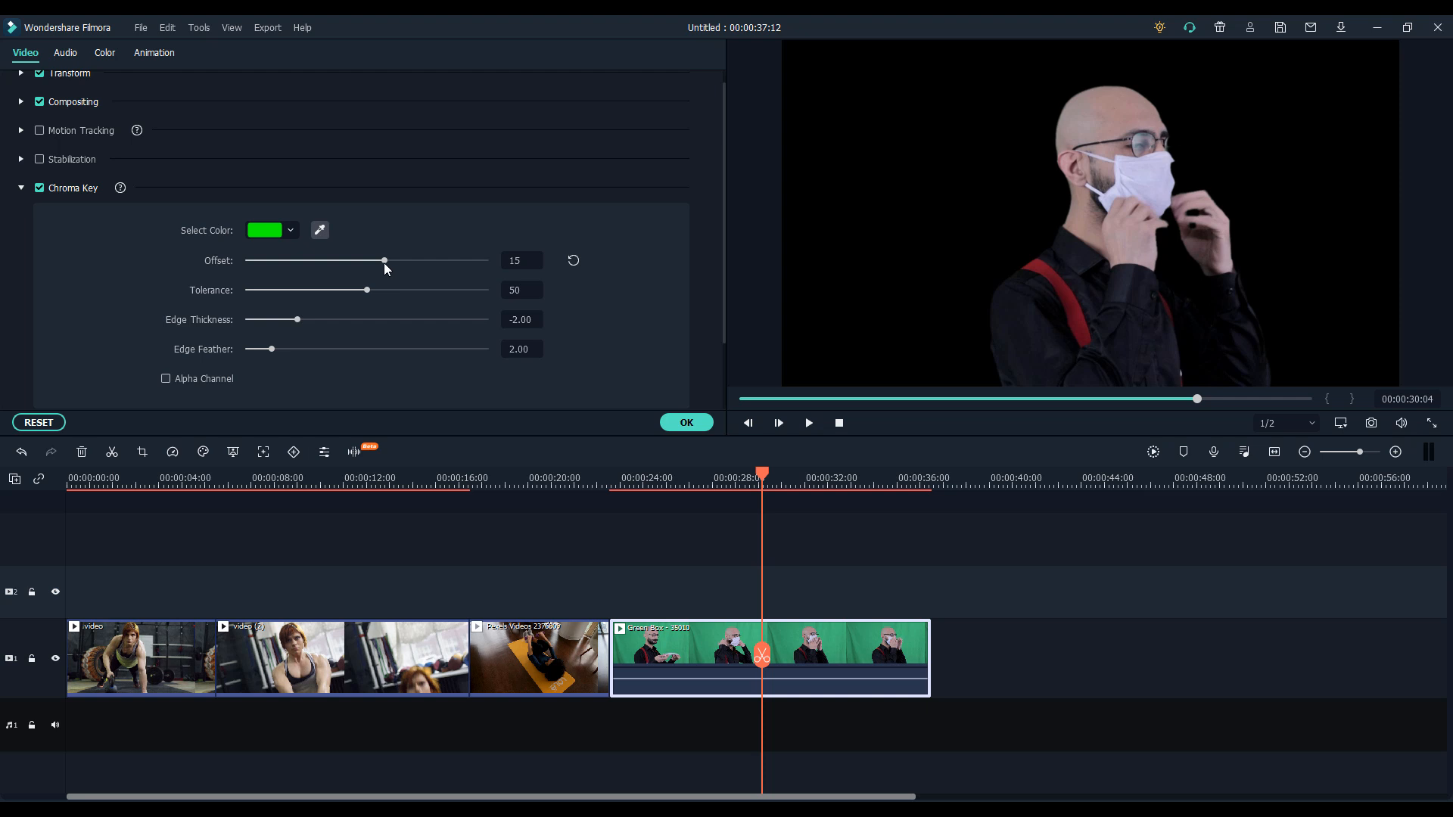
drag(378, 261, 374, 261)
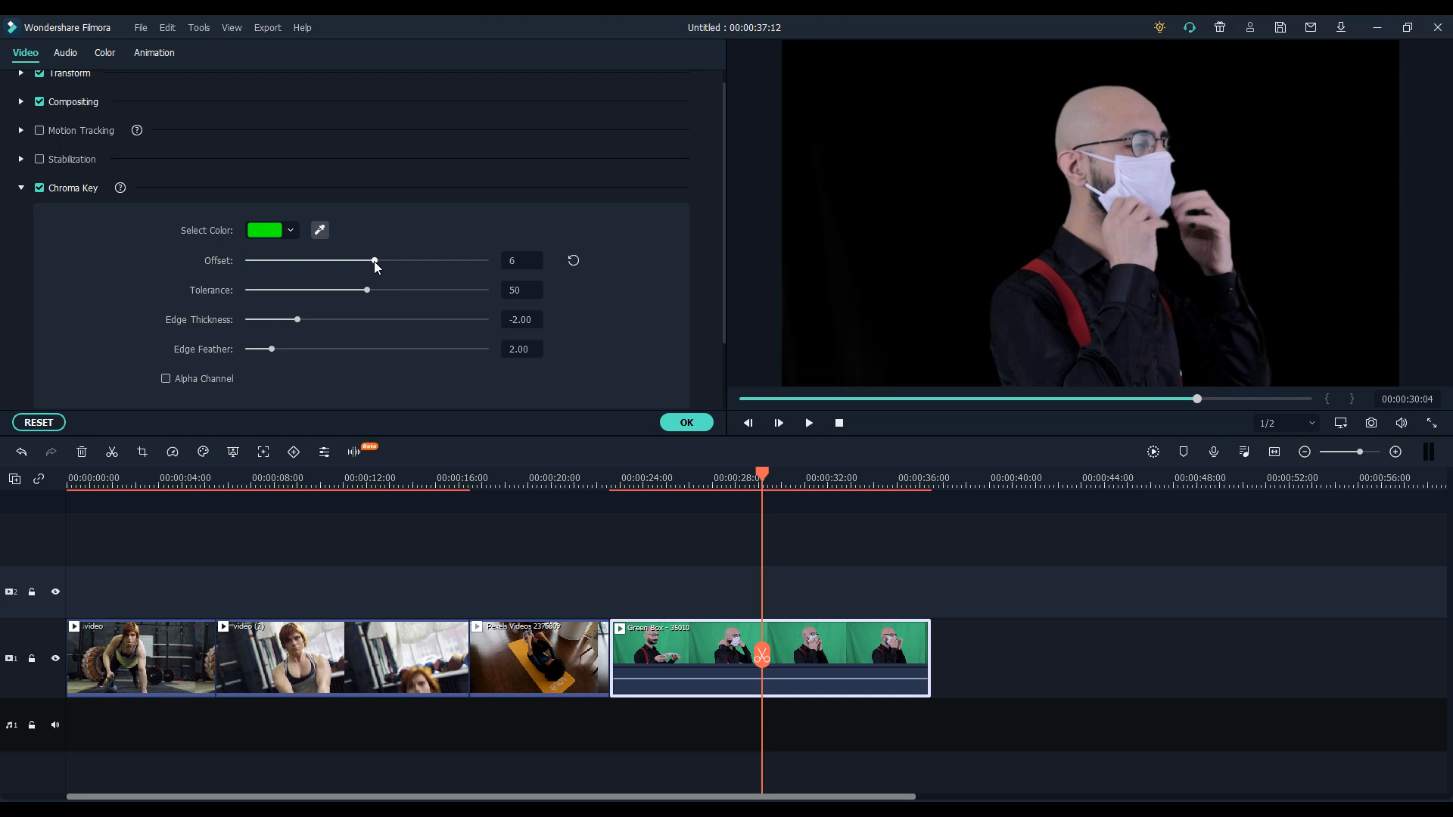
- Try sampling the key color from the preview with an offset of 16 and a tolerance of 53
click(319, 231)
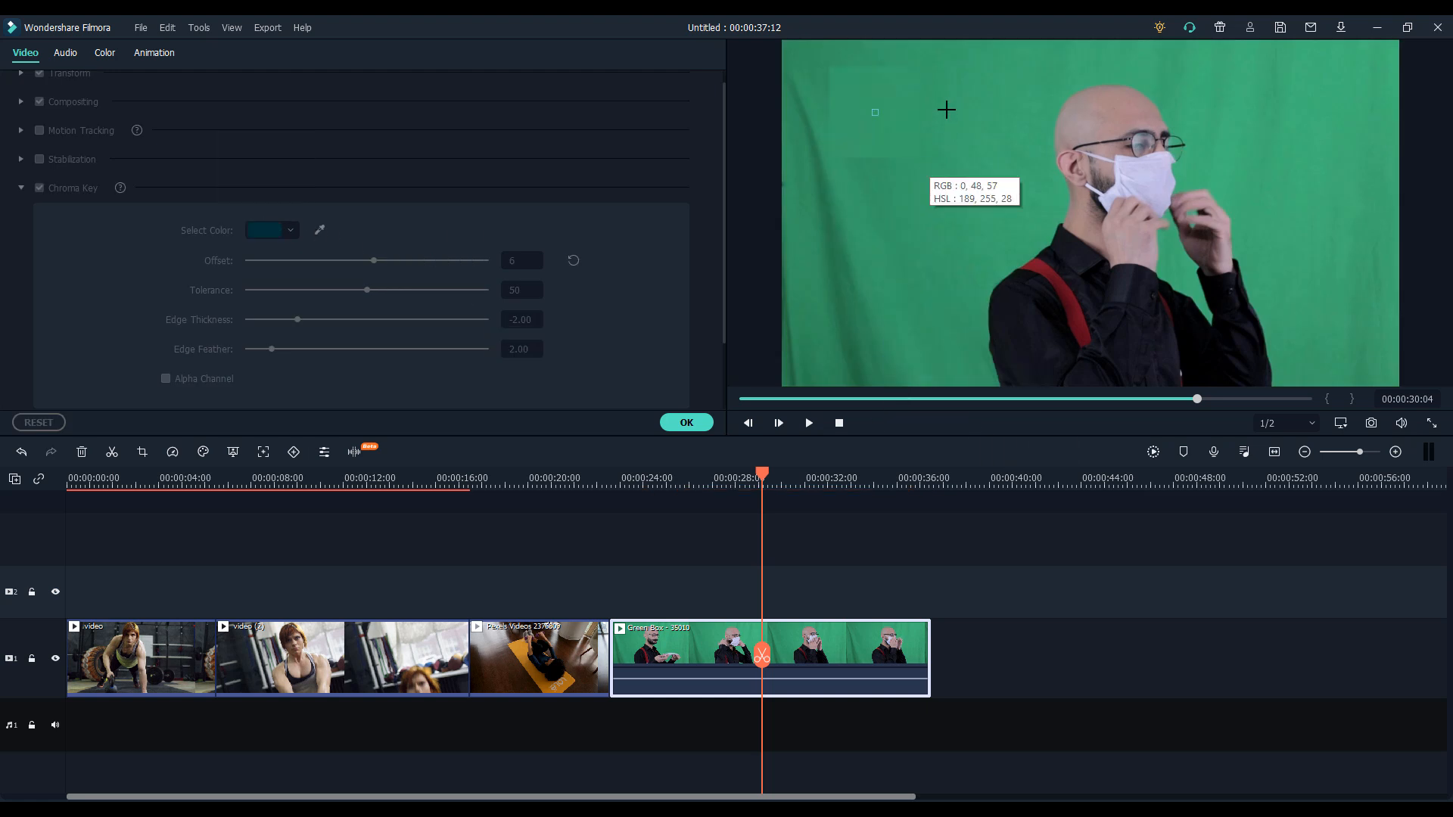
click(863, 315)
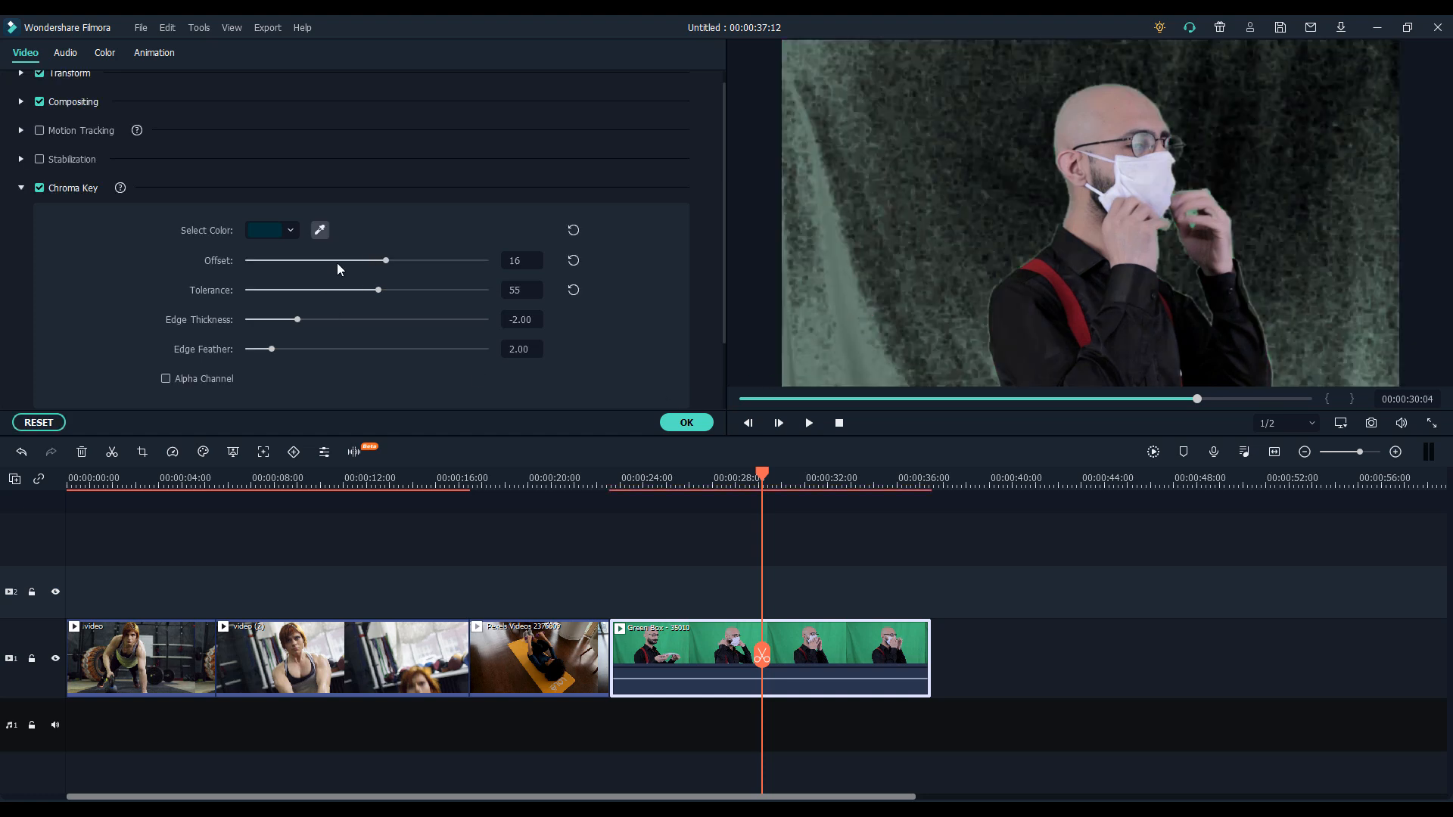
drag(385, 291, 374, 289)
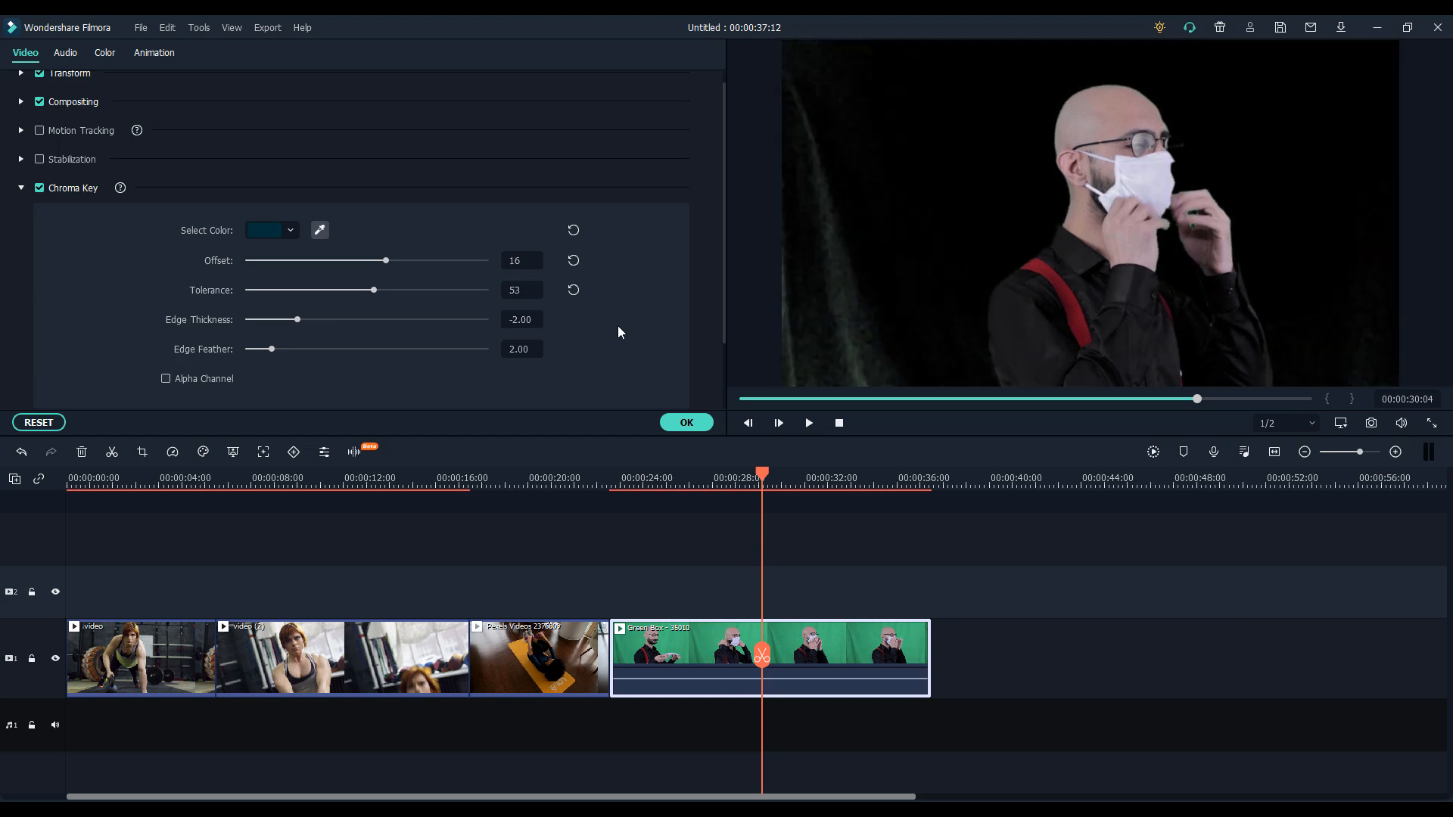
- Restore the default green key color with offset 6, tolerance 50 and edge feather 1.21, and apply the keying
click(570, 234)
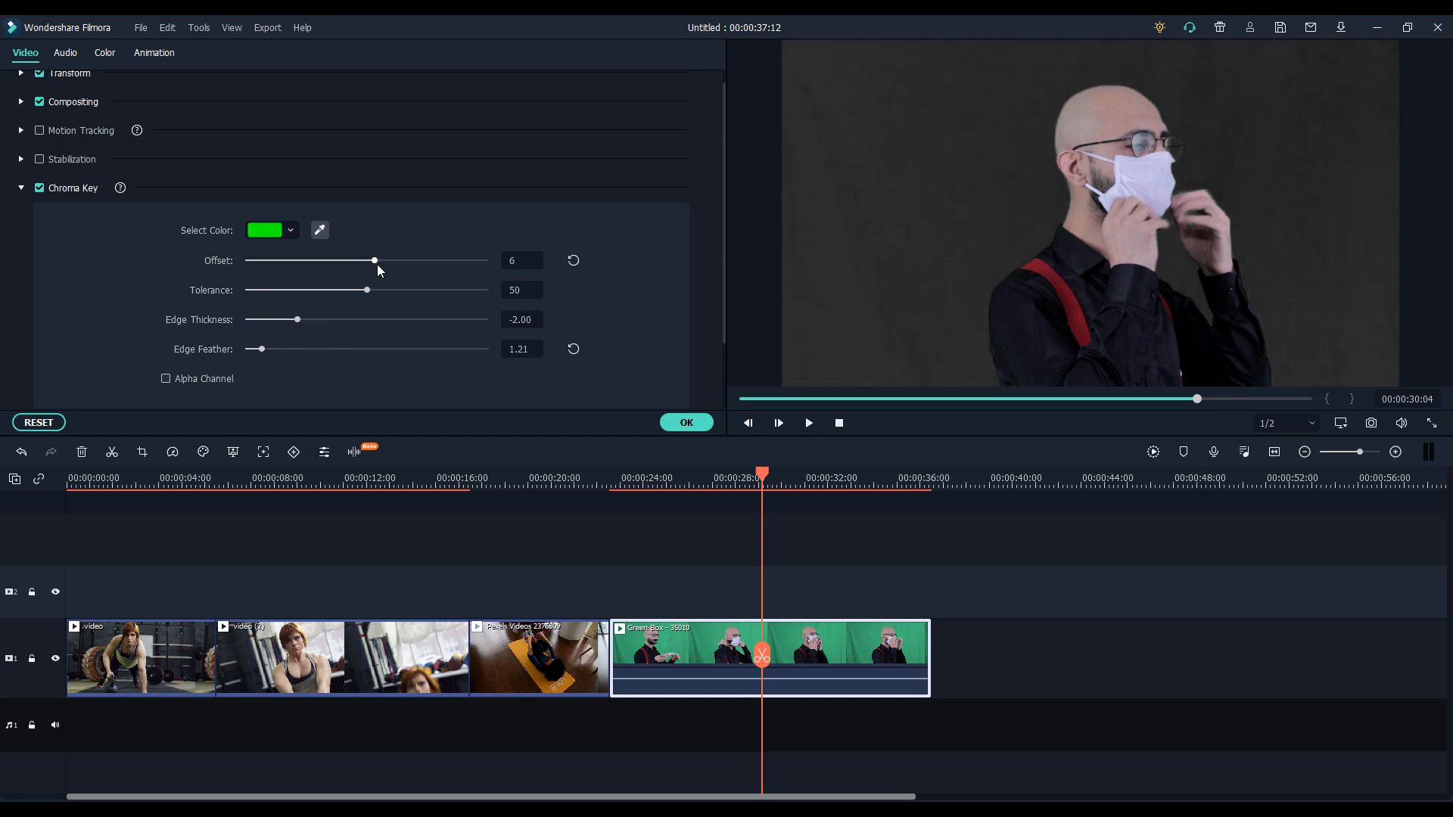
click(686, 422)
click(766, 478)
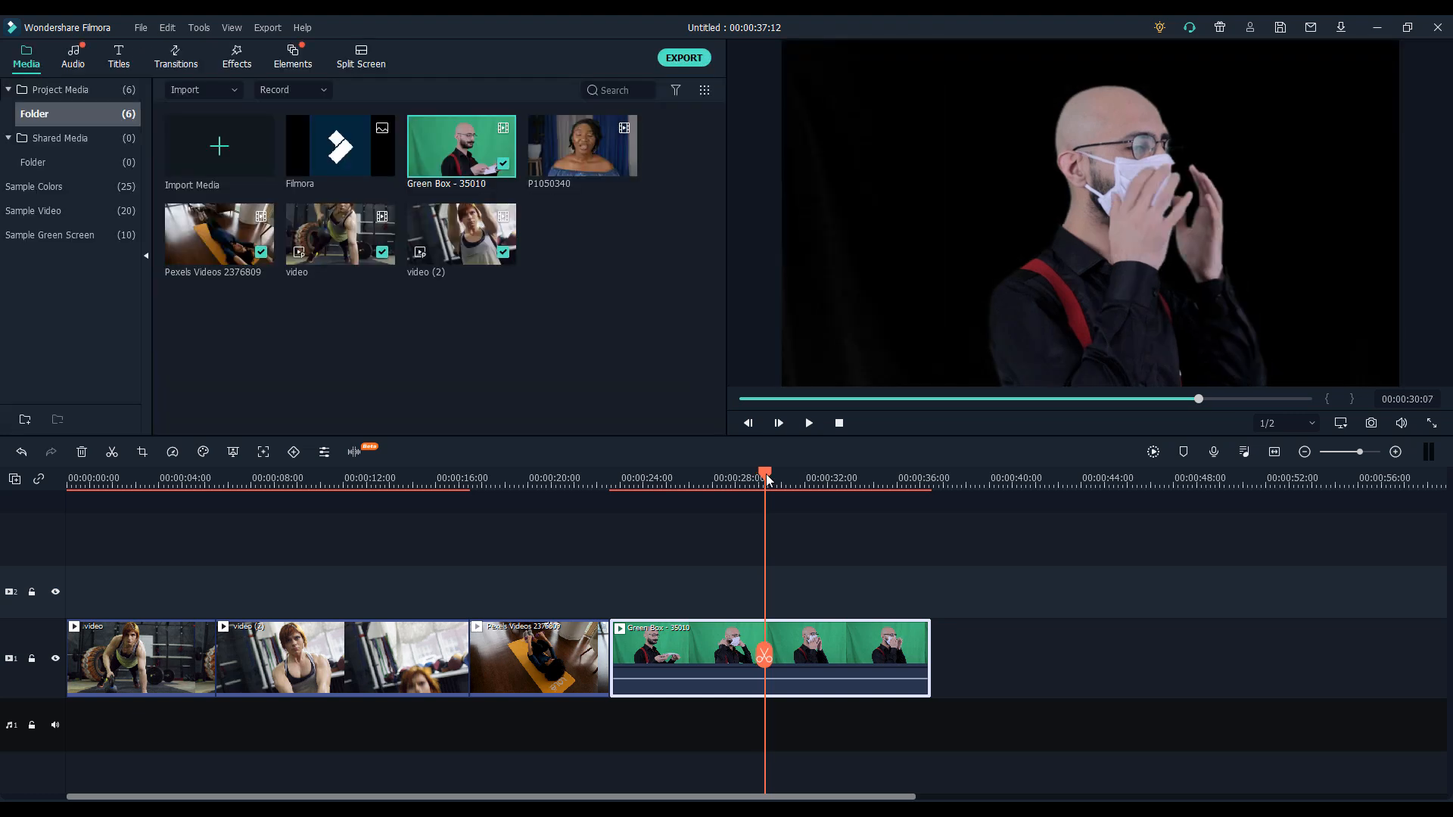
- Select the first clip, move the playhead to its start and enable Motion Tracking on it
drag(765, 478, 121, 522)
click(163, 673)
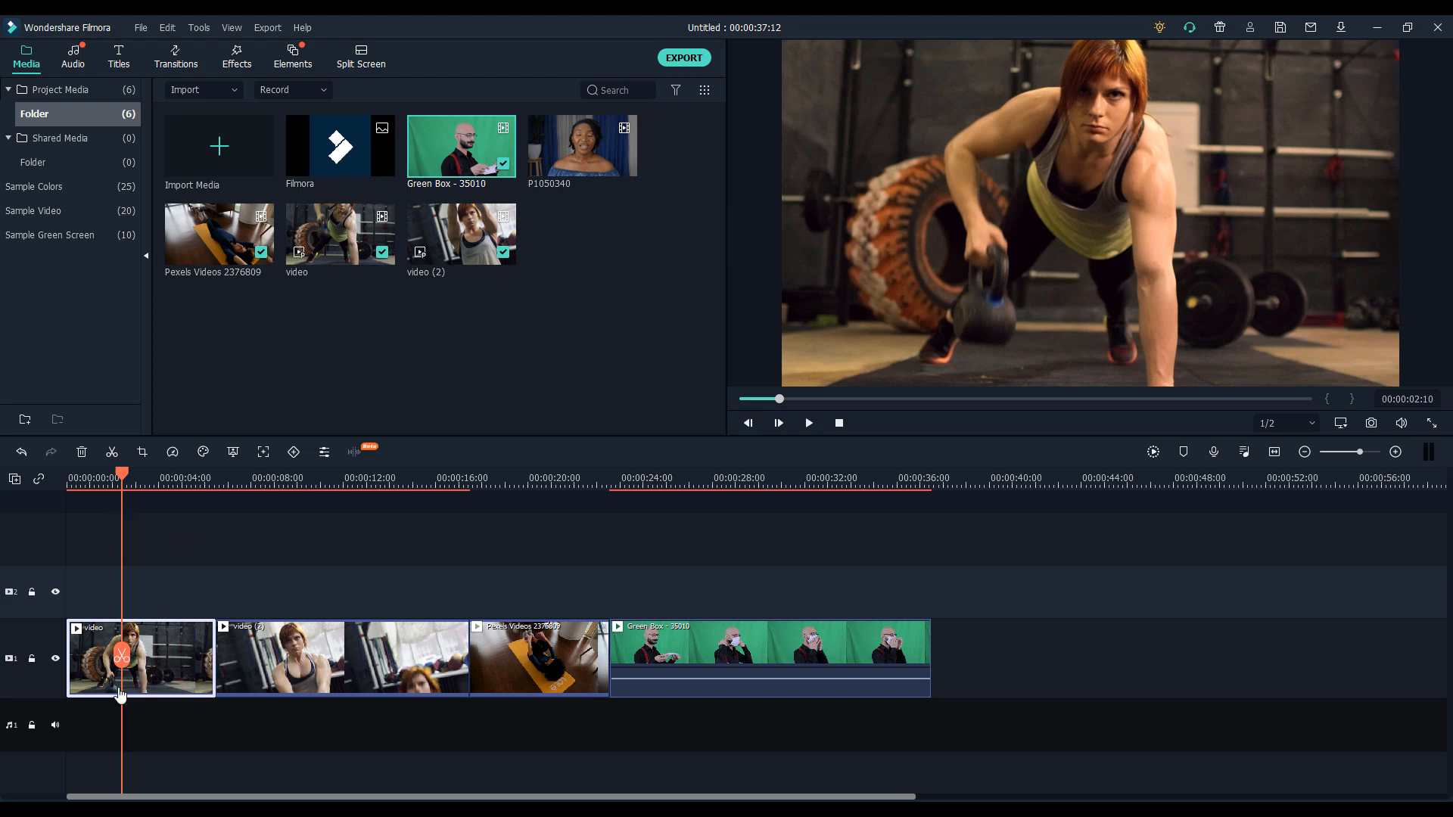
click(84, 478)
drag(53, 480, 47, 480)
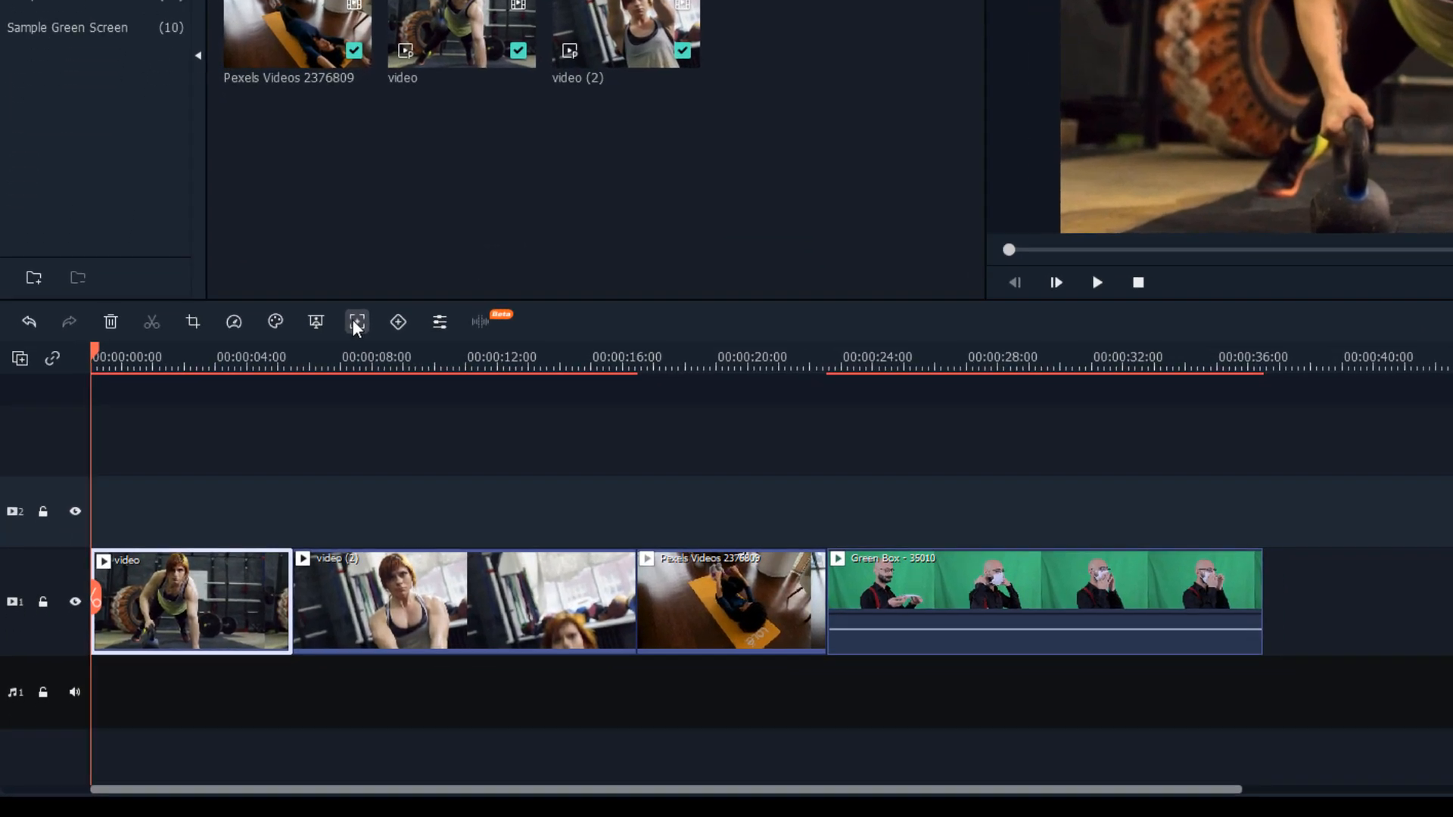
click(377, 293)
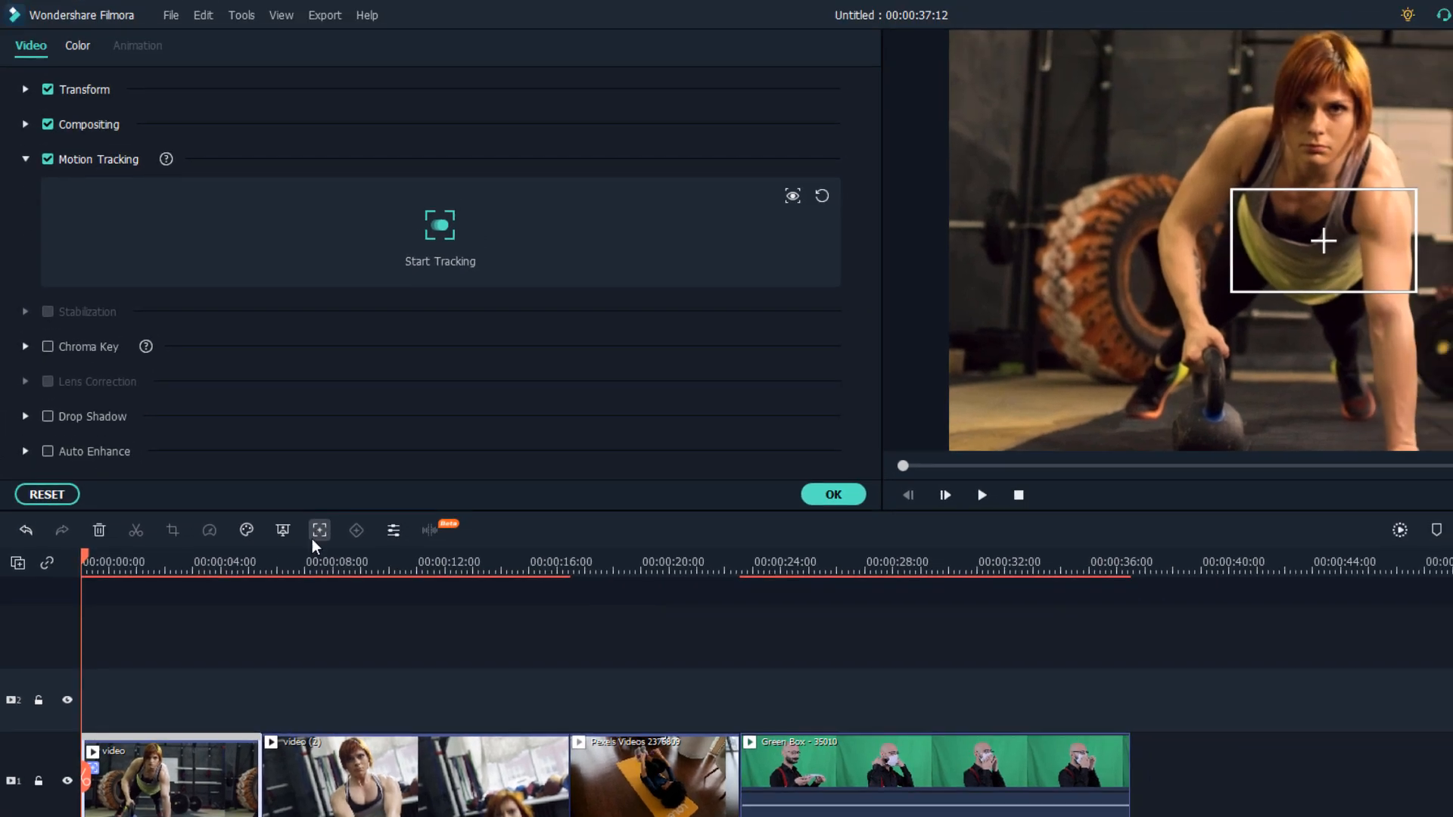
right_click(170, 789)
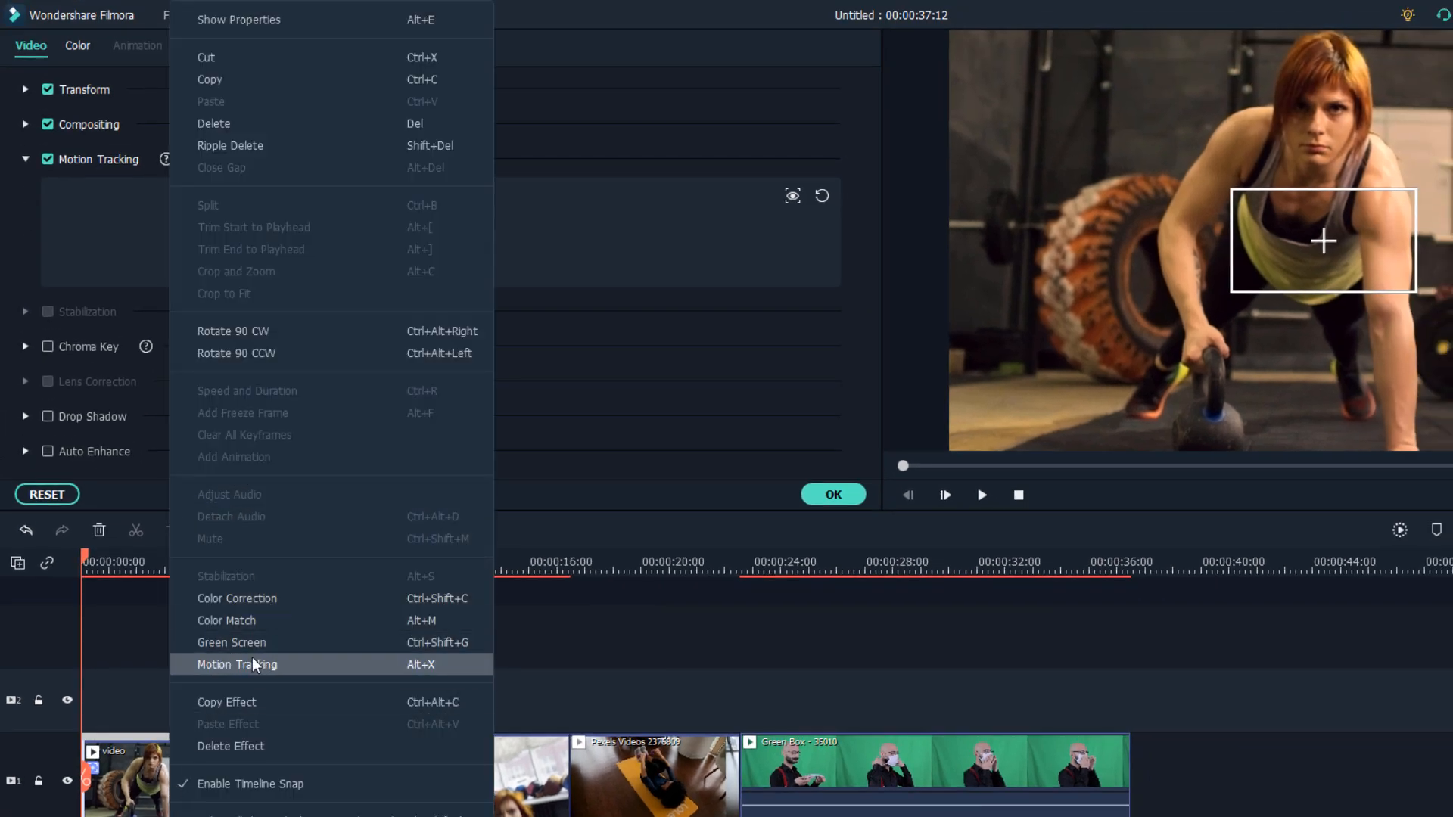
click(221, 673)
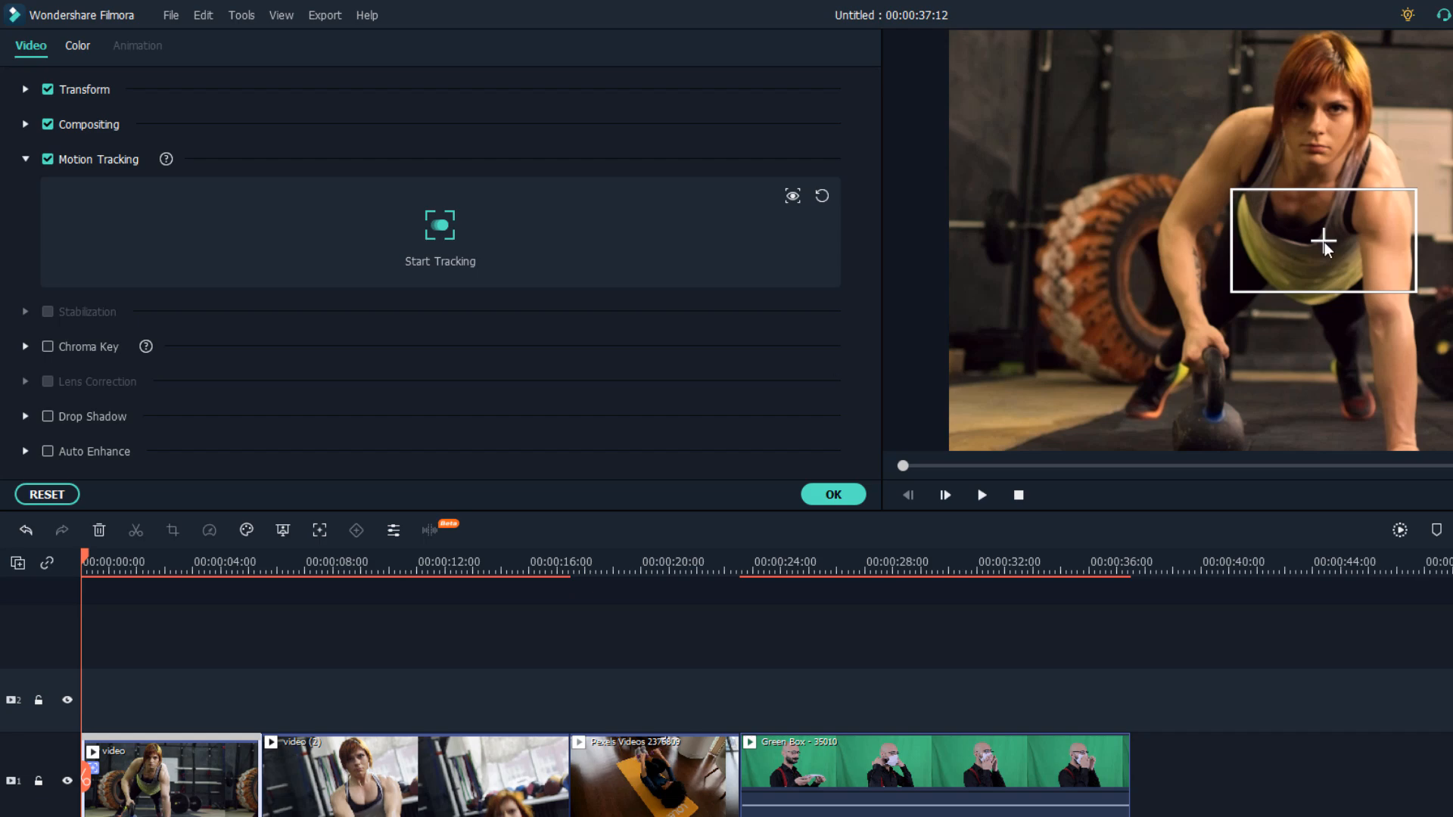
- Fit the tracking frame around the hand and kettlebell handle, run the tracking and play it back from the start
drag(1326, 241, 1248, 340)
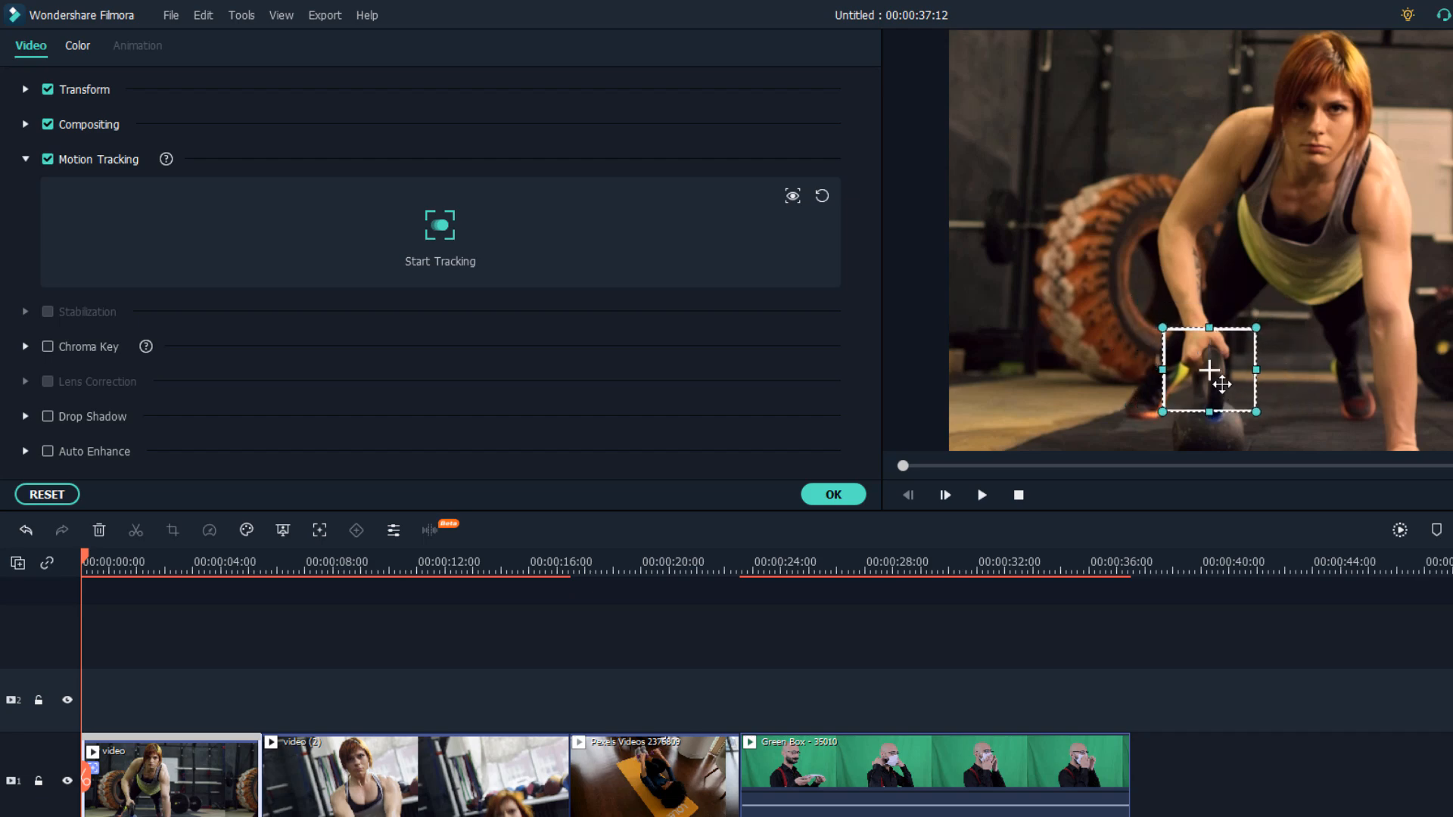
drag(1221, 384, 1159, 423)
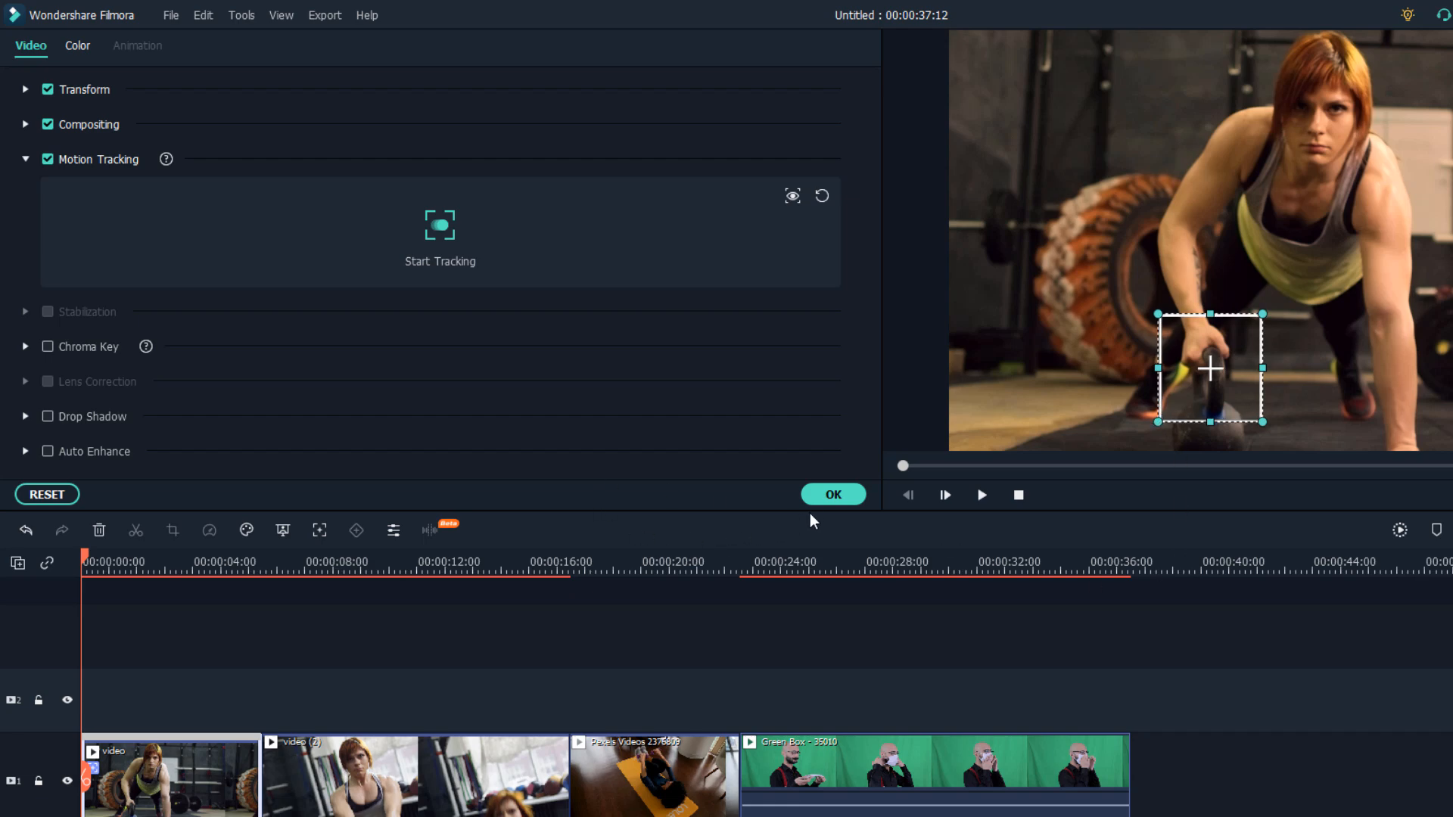
click(441, 228)
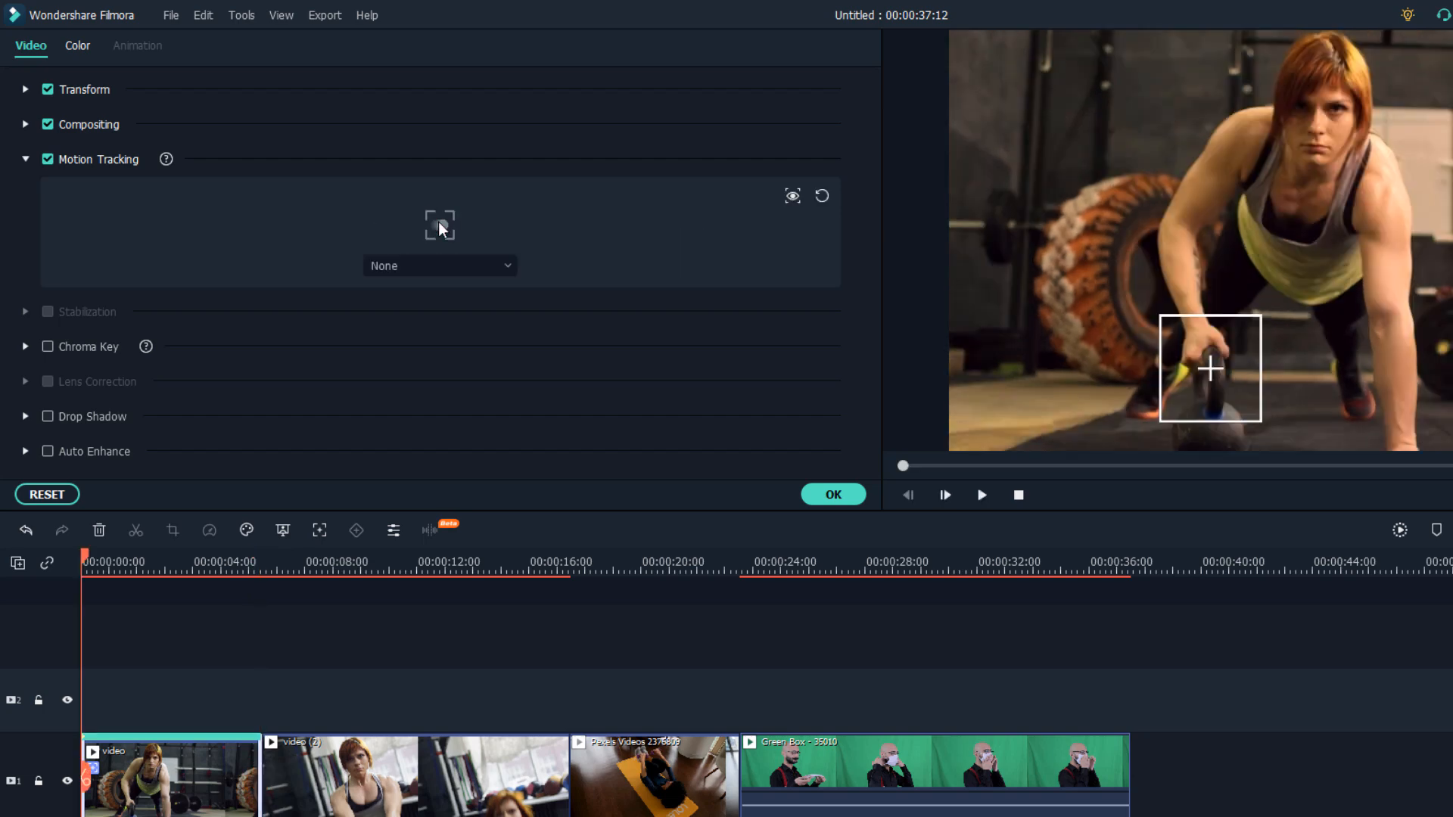
click(982, 495)
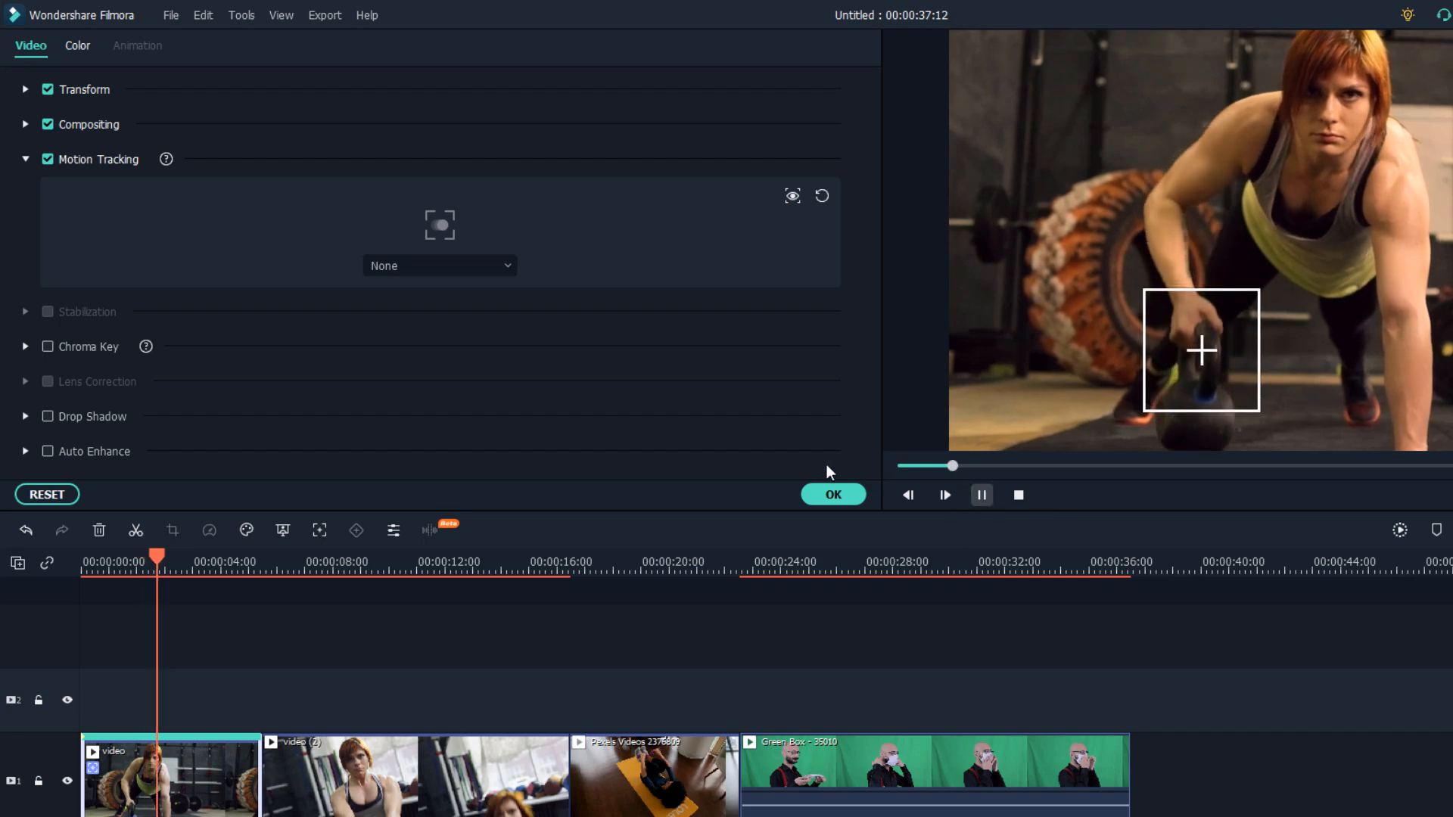
click(907, 496)
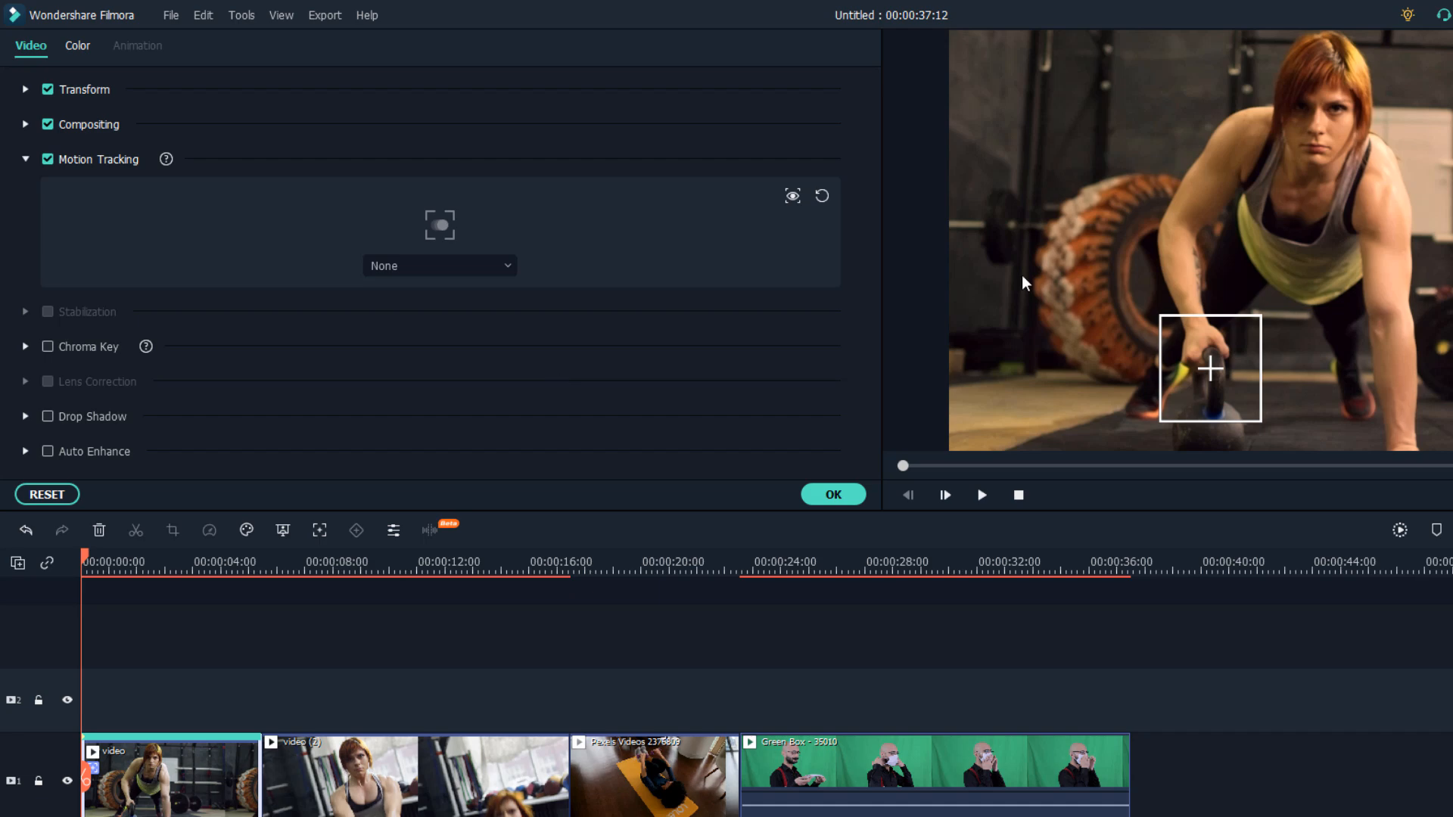
- Import Filmora.png from the computer as the tracked object, play back the tracking result and accept the Motion Tracking settings
click(388, 267)
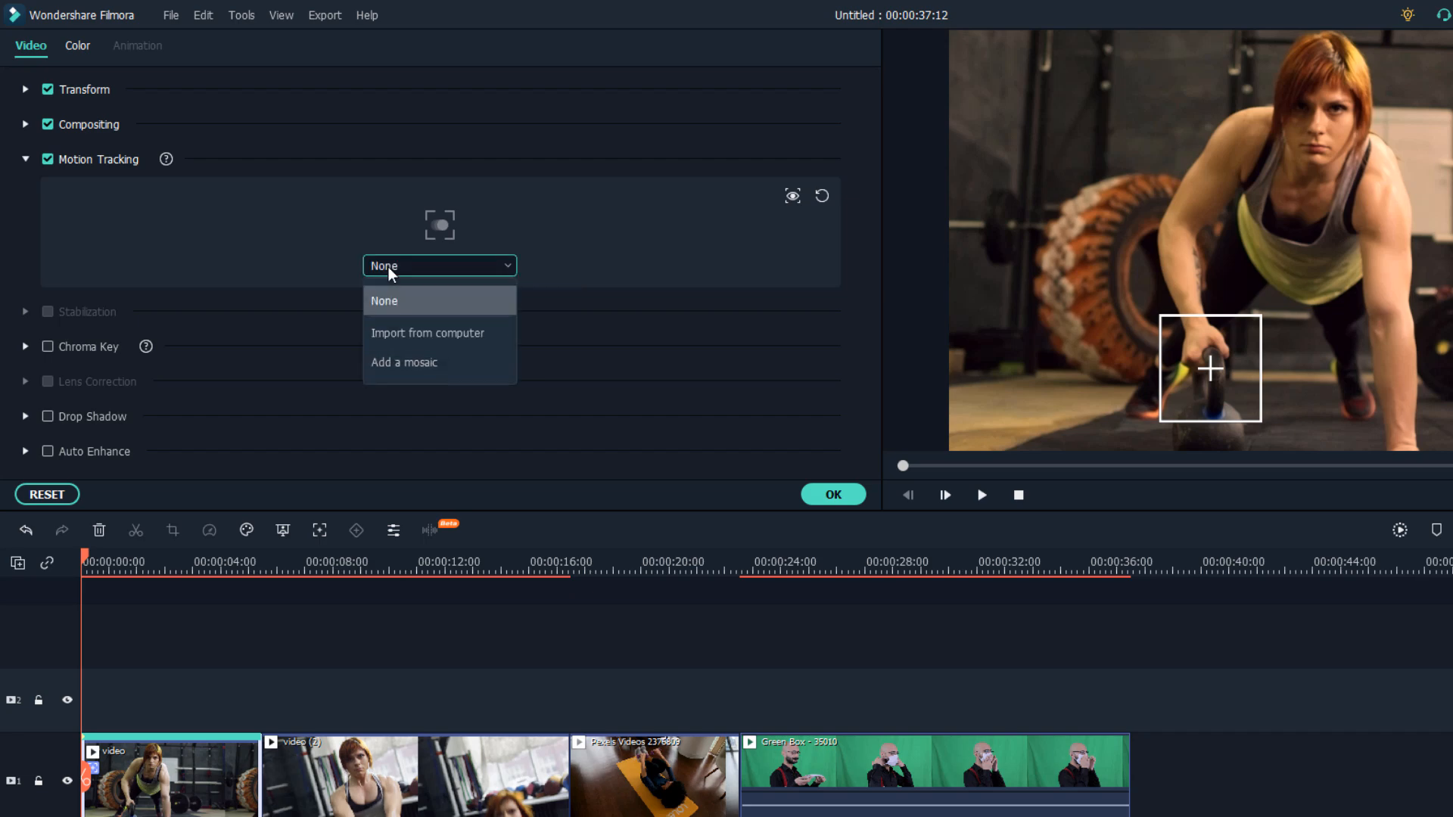
click(394, 333)
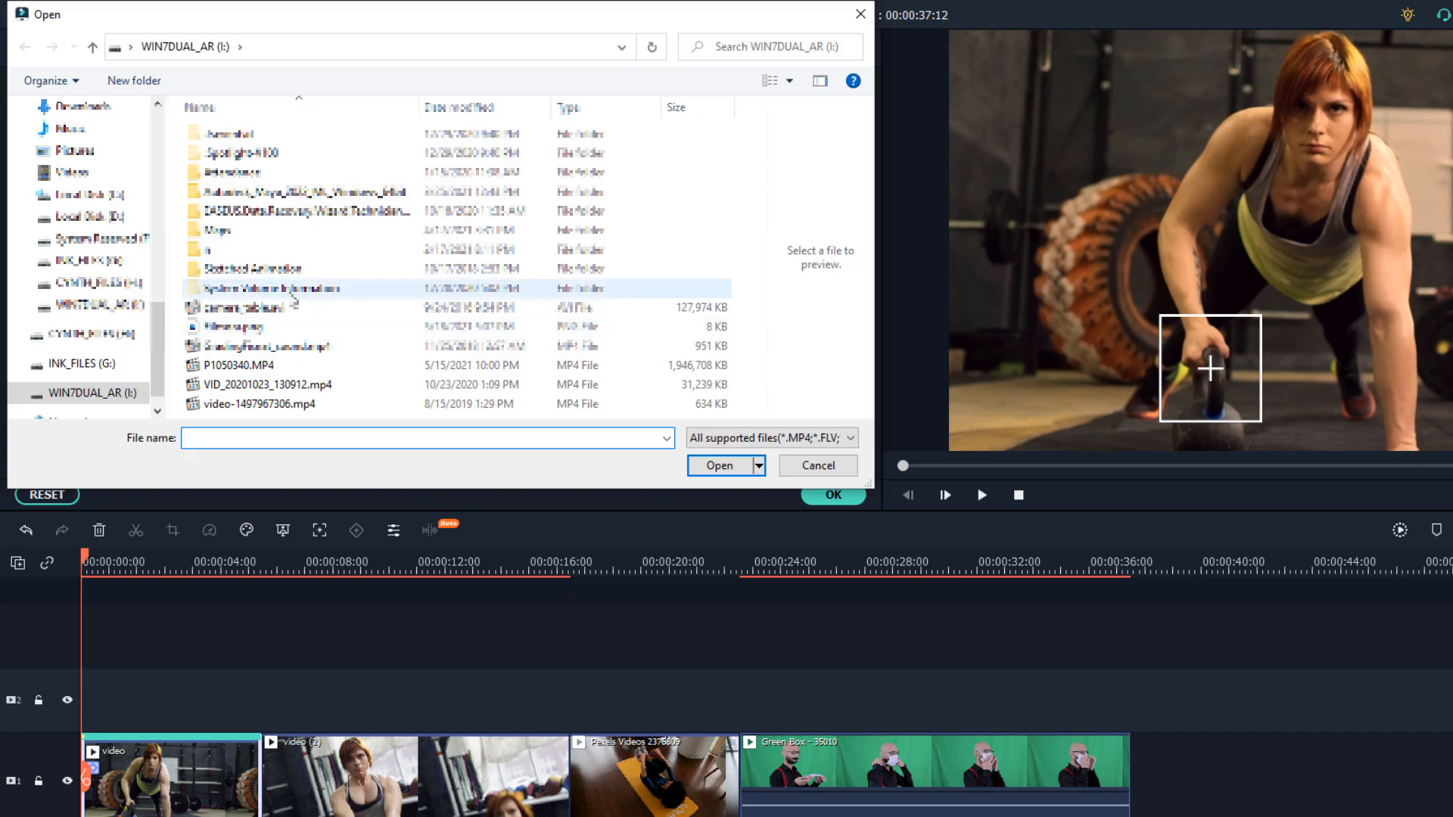
click(302, 332)
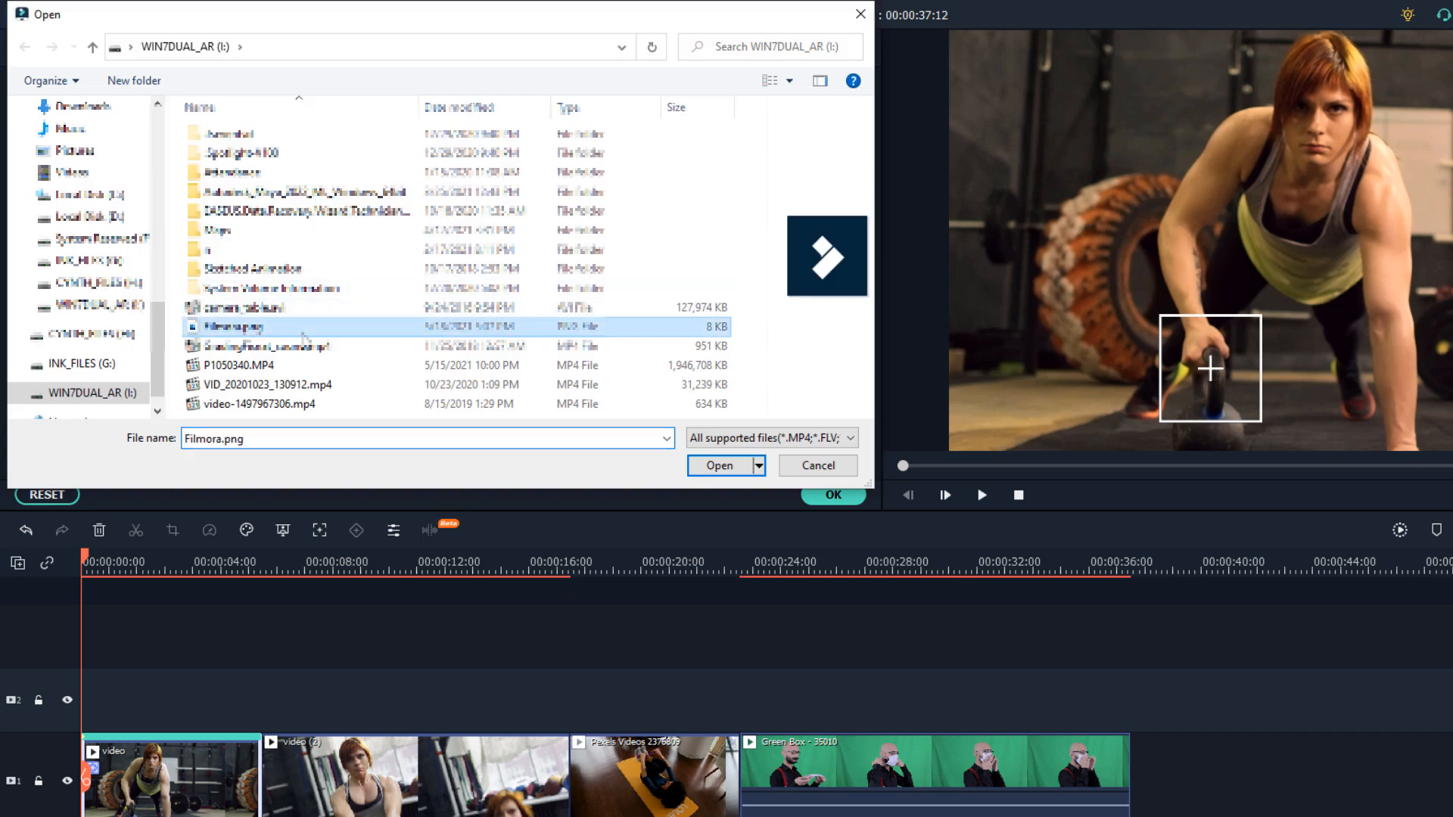
click(702, 465)
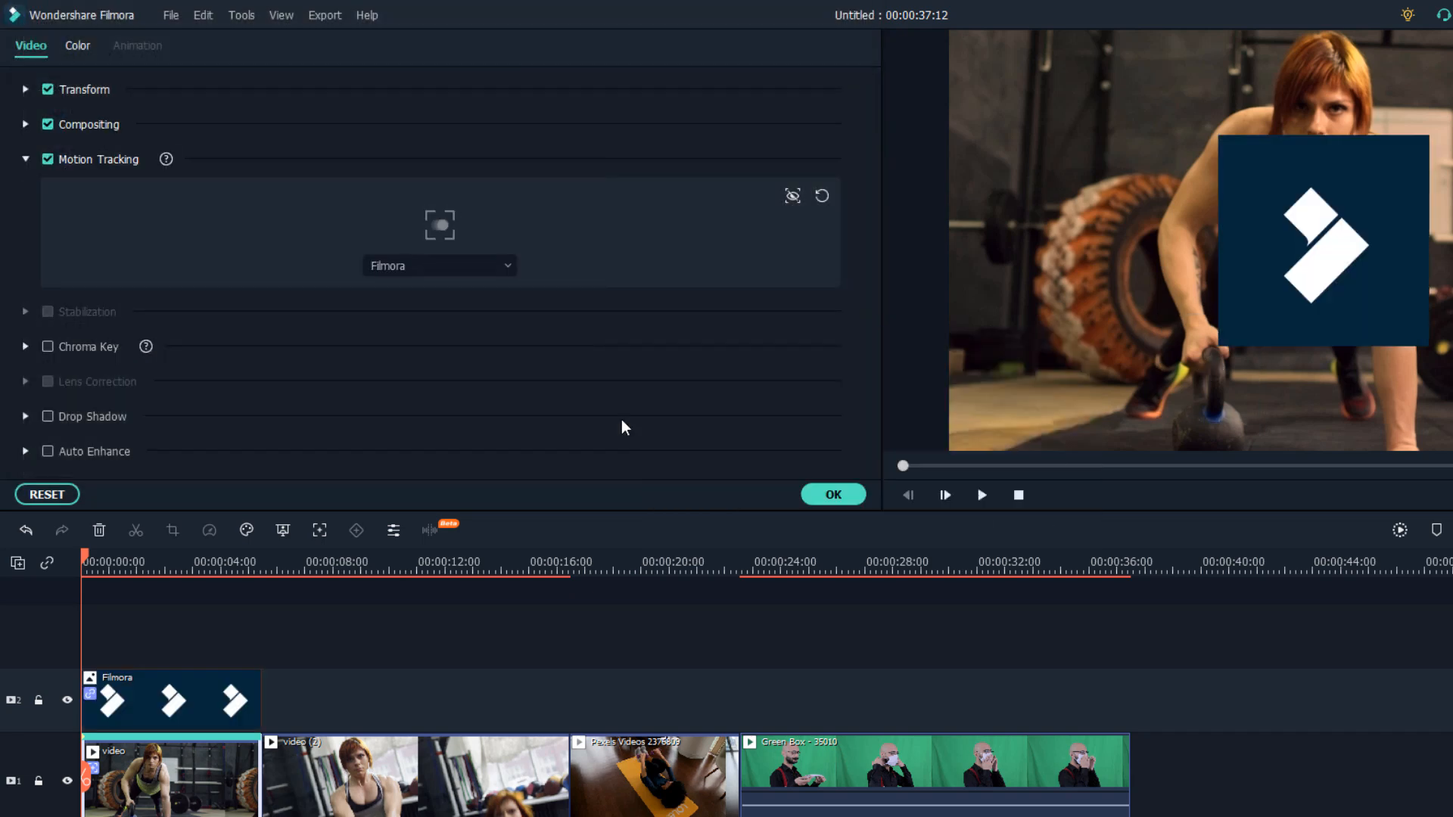
click(980, 501)
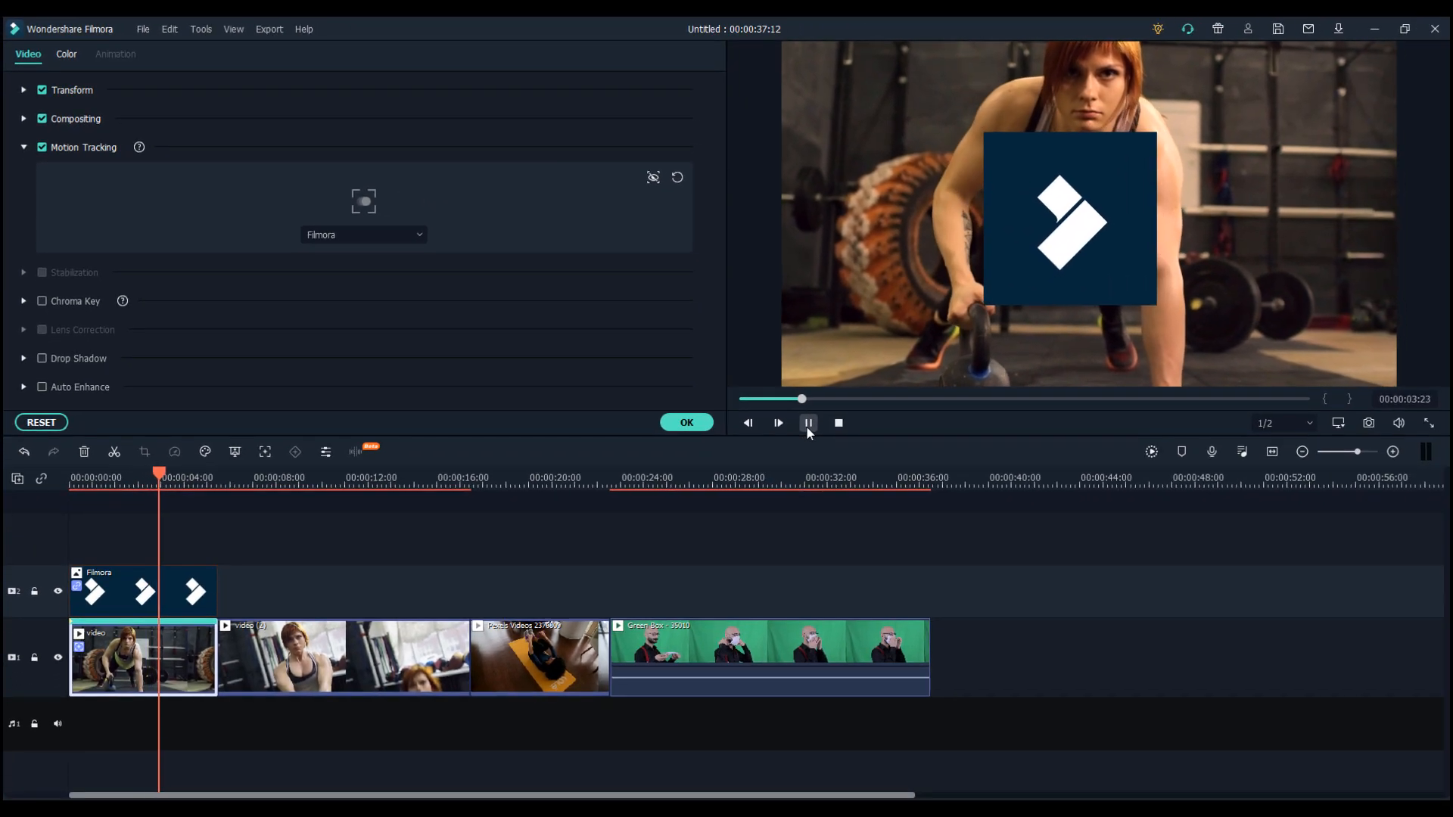
click(808, 425)
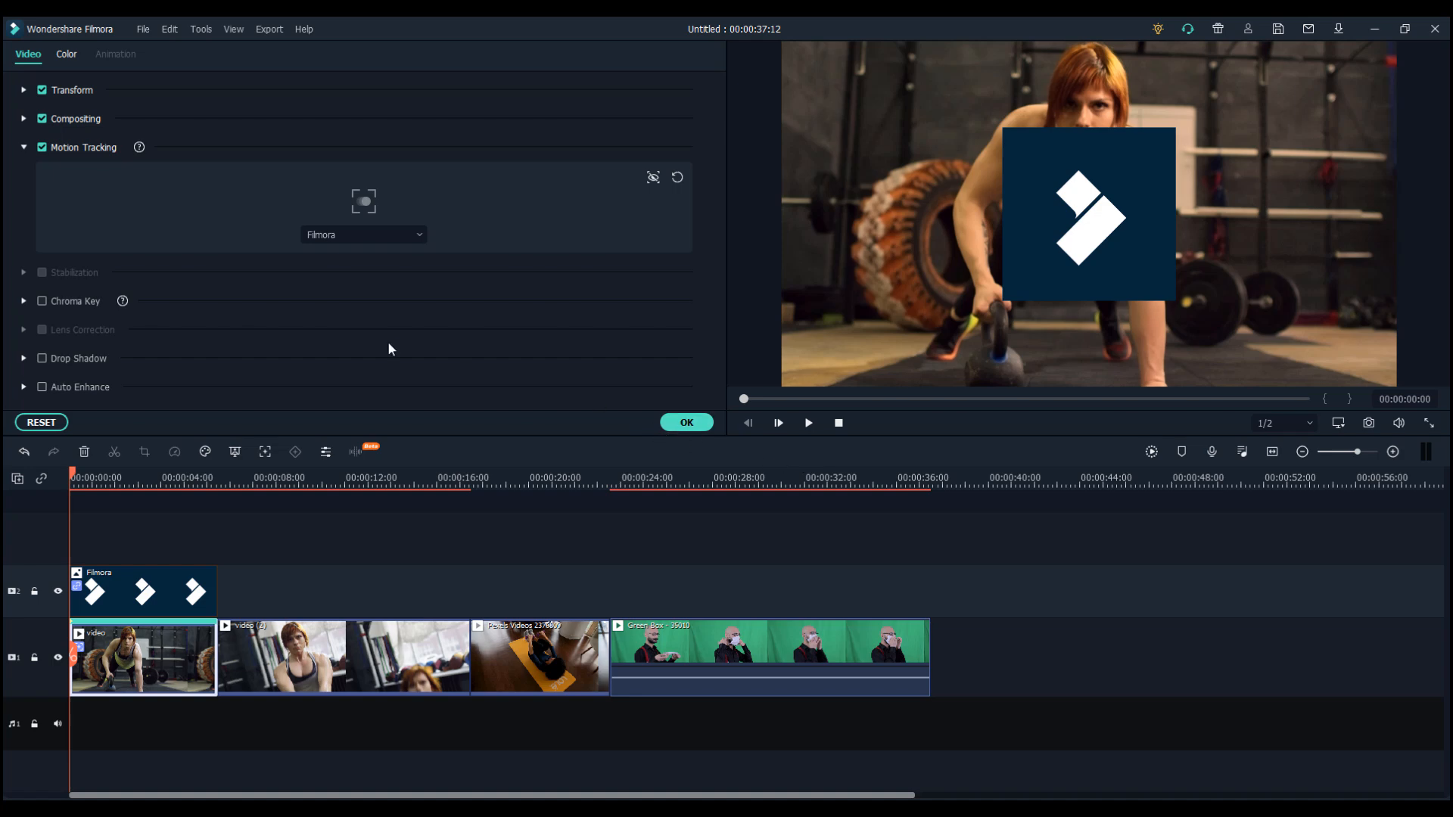
click(686, 424)
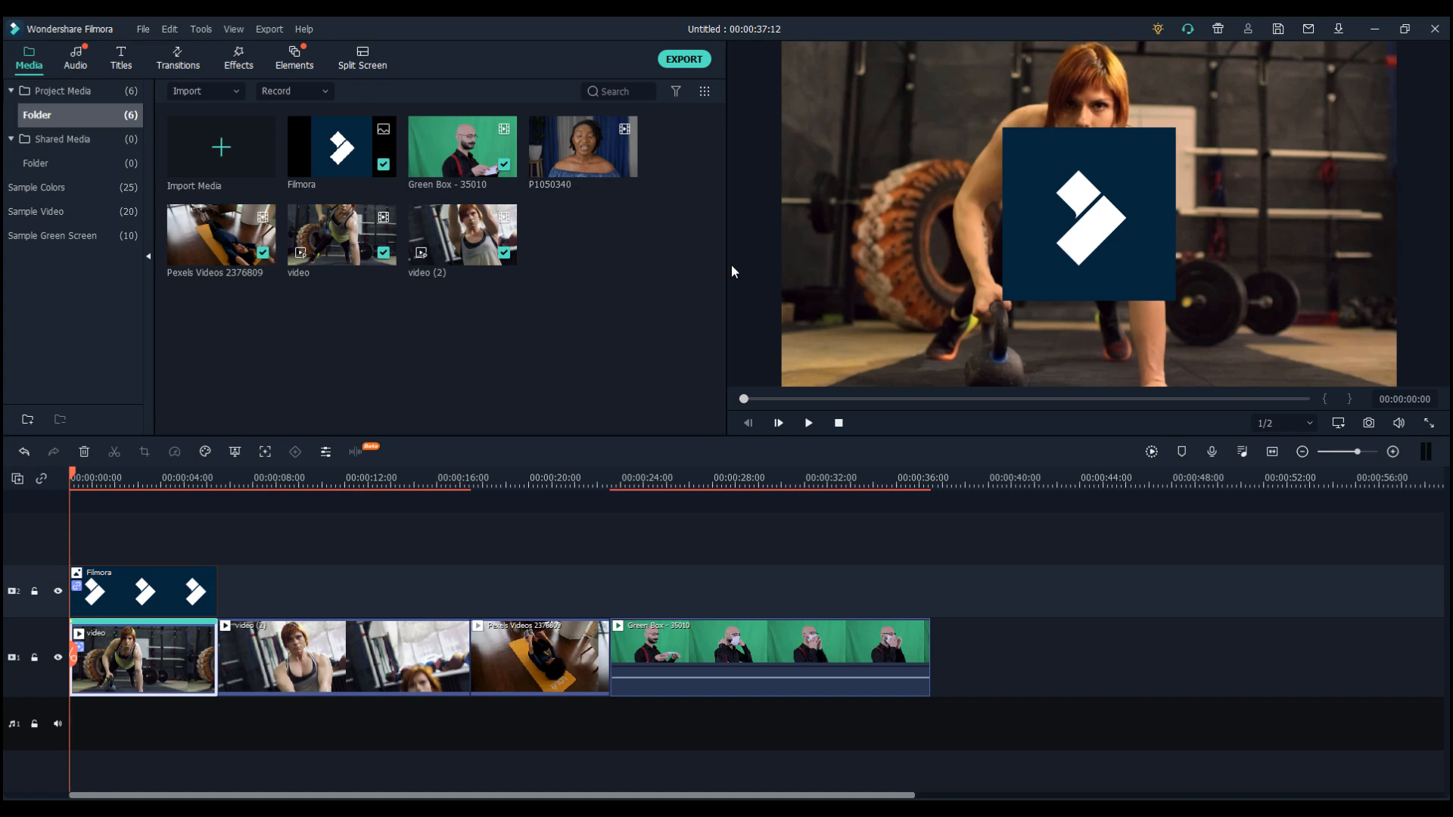
- Scale down the Filmora logo image, reposition it over the hand and kettlebell, and play back the tracked result
double_click(157, 602)
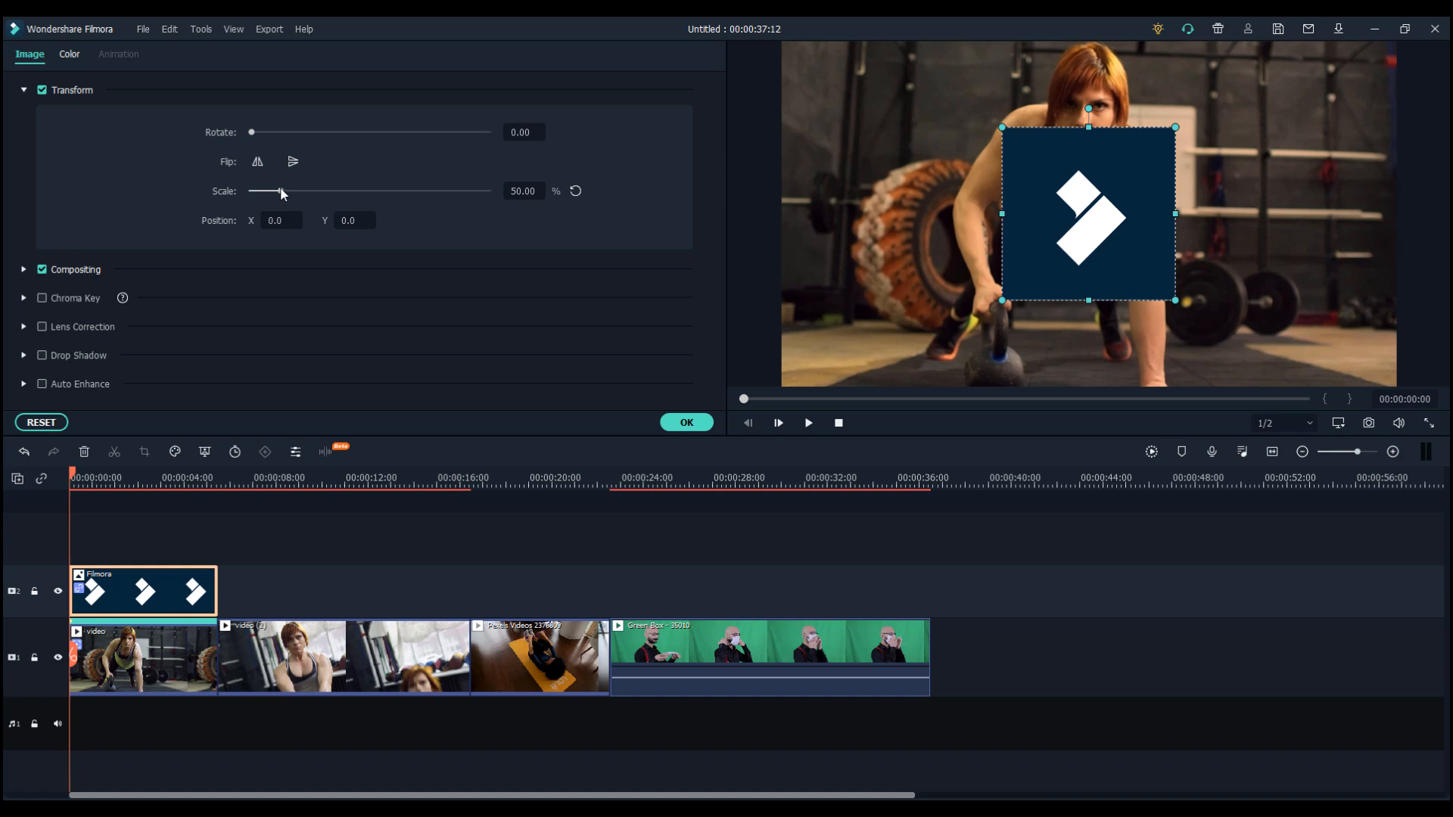
drag(279, 225, 268, 192)
drag(347, 218, 337, 218)
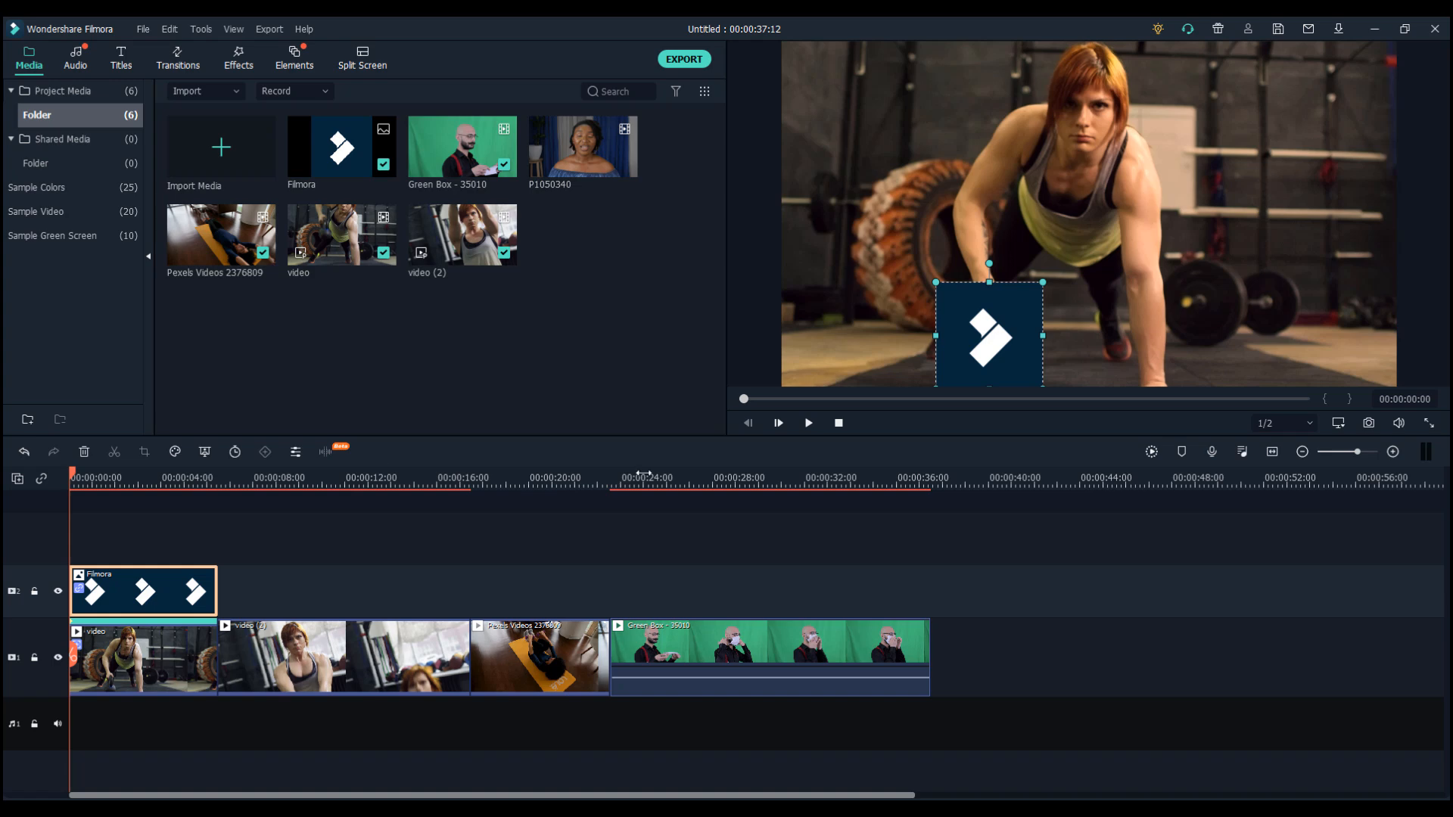
click(810, 422)
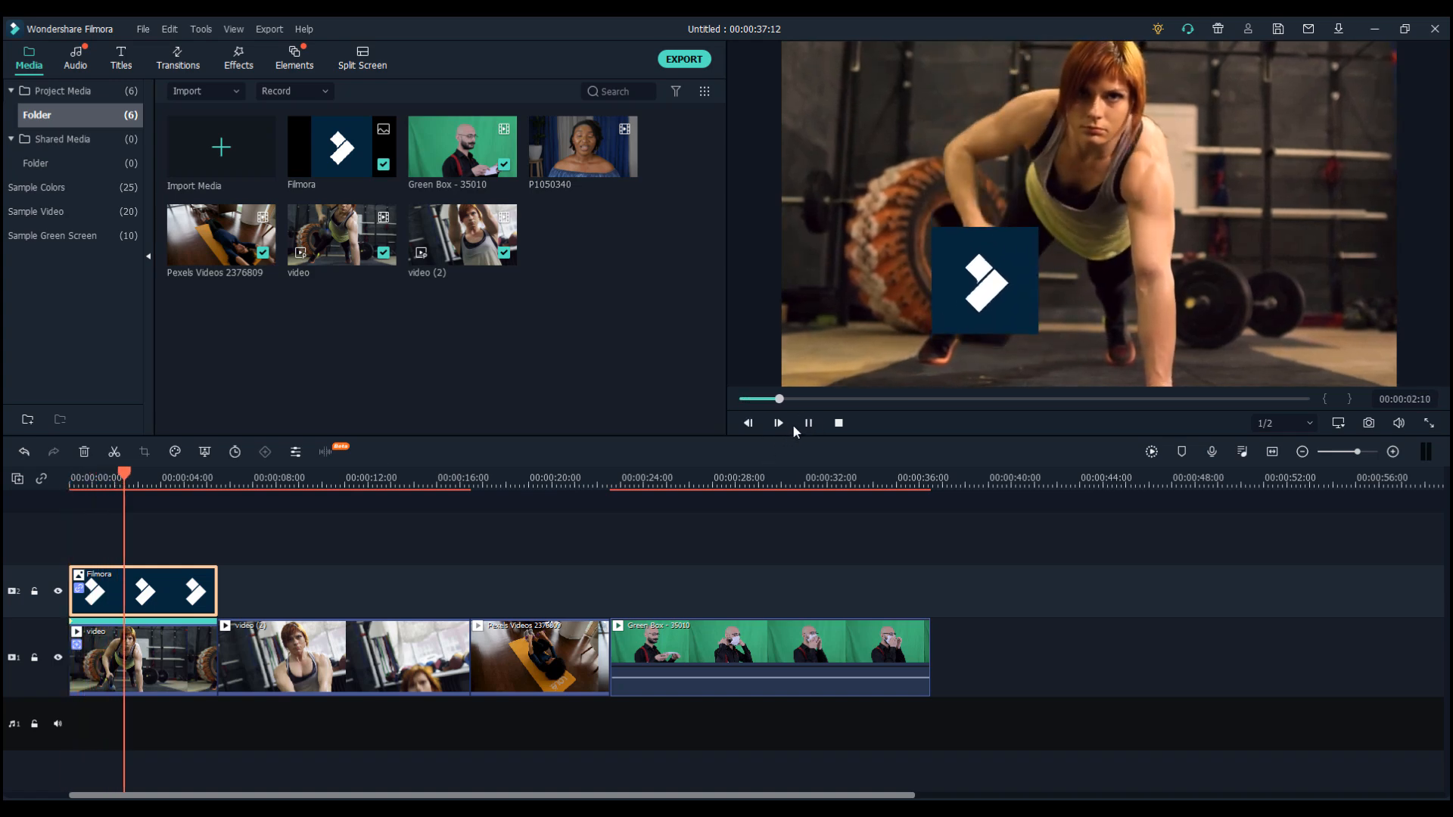
- Review the Motion Tracking settings of the first clip and close them
click(179, 651)
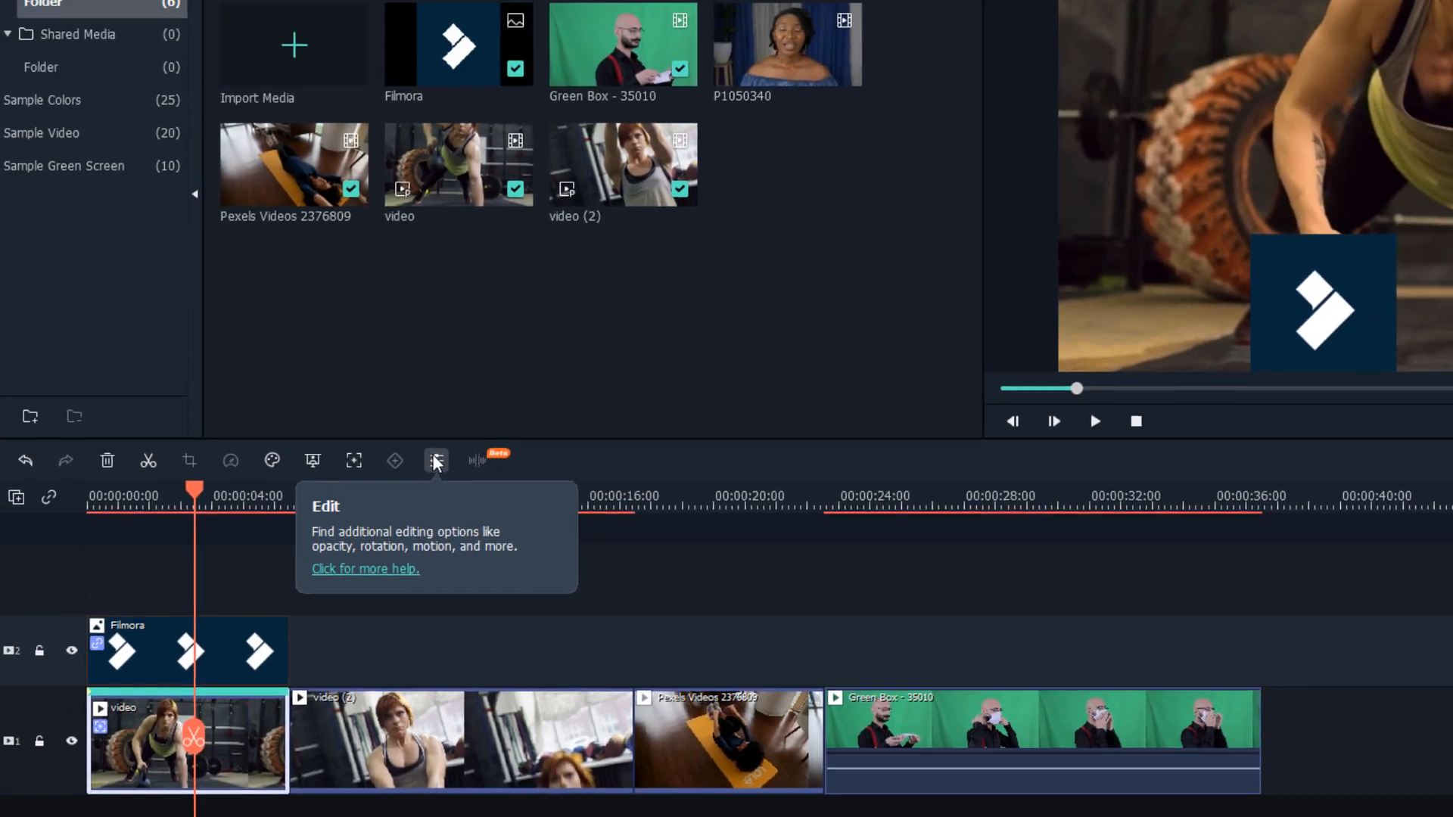
click(498, 327)
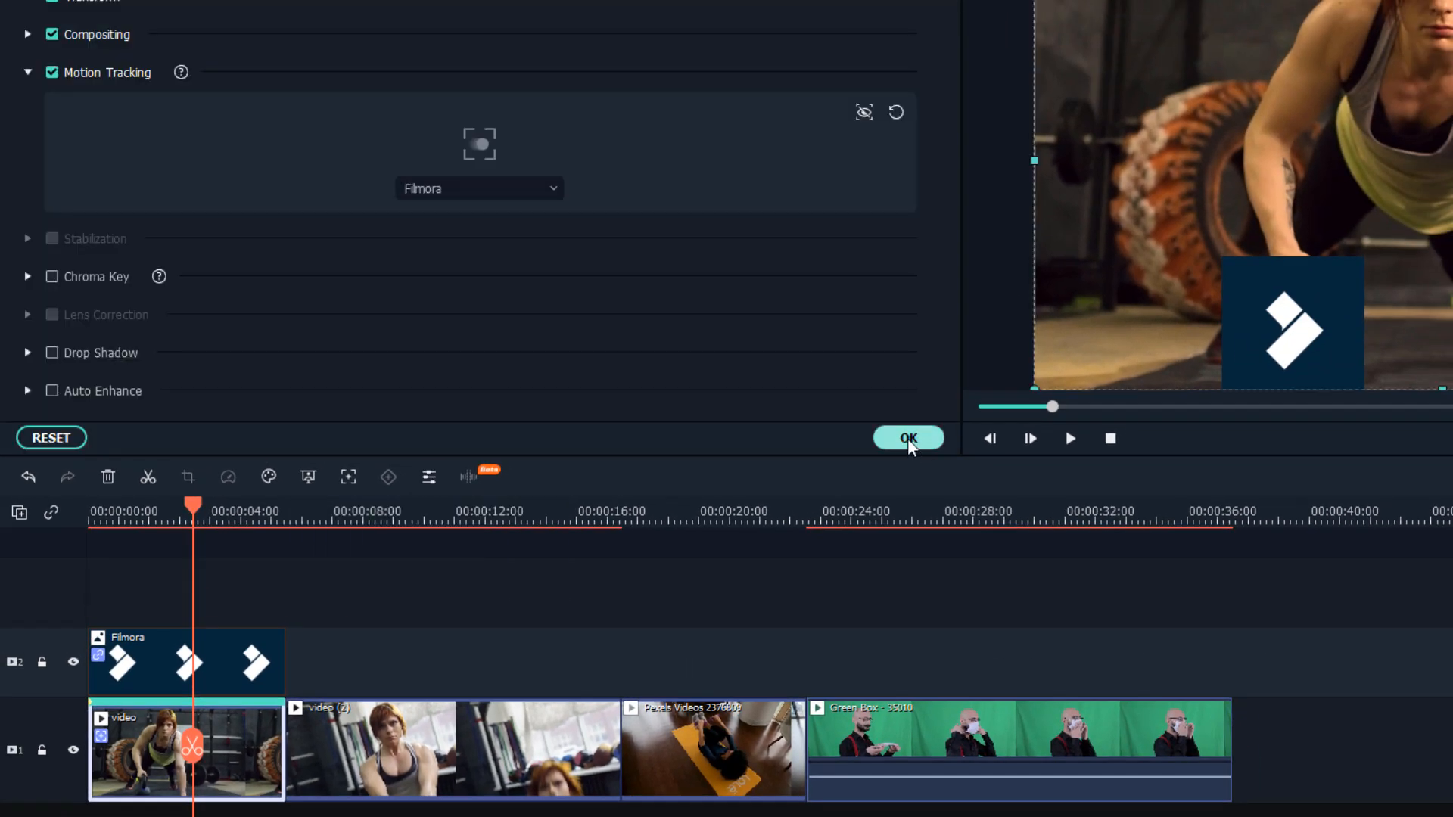
click(906, 438)
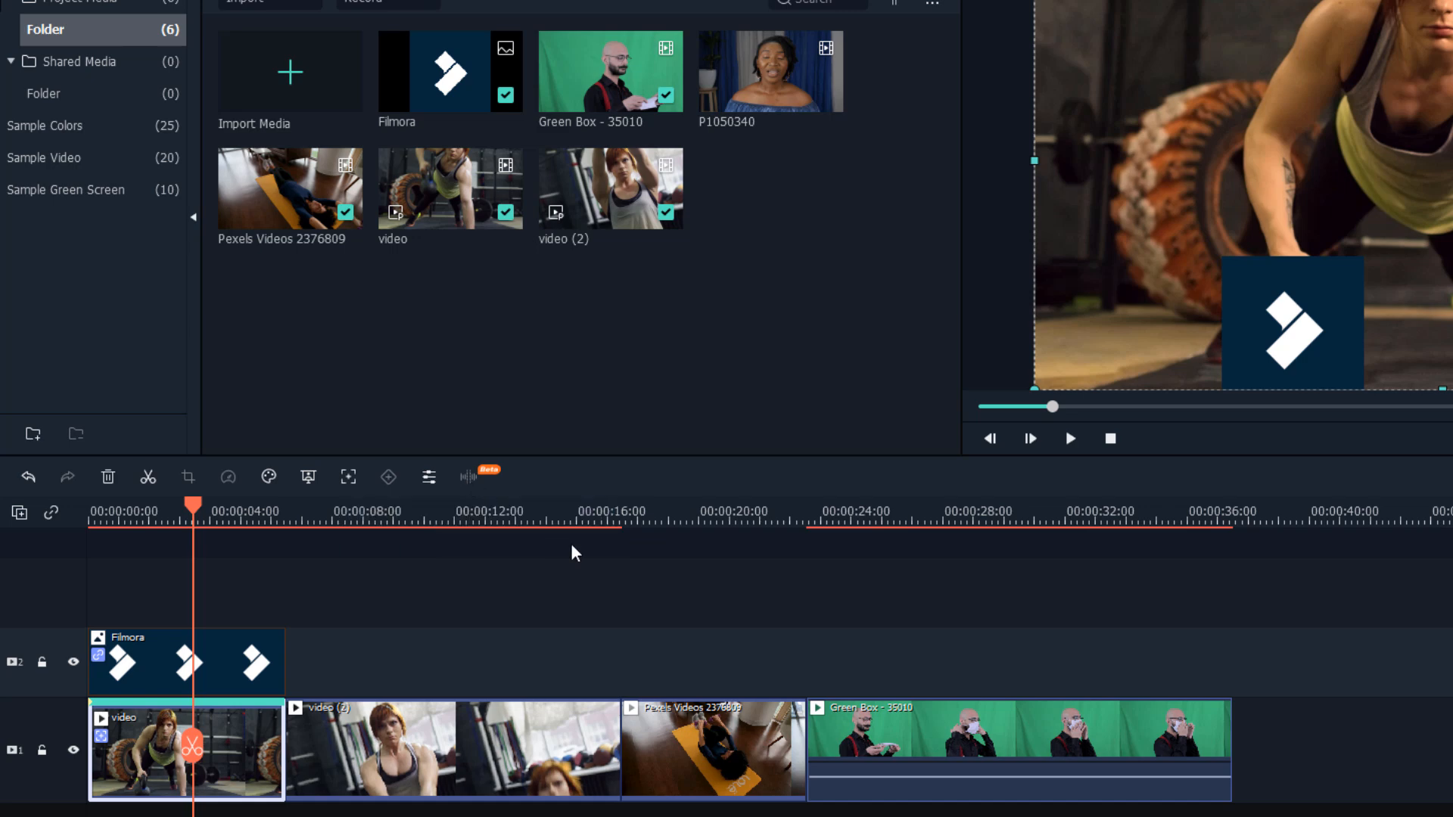
- Clear all clips from the timeline and add the P1050340 clip, matching the project to its 1920 x 1080 60fps settings
drag(1412, 581, 109, 816)
key(Delete)
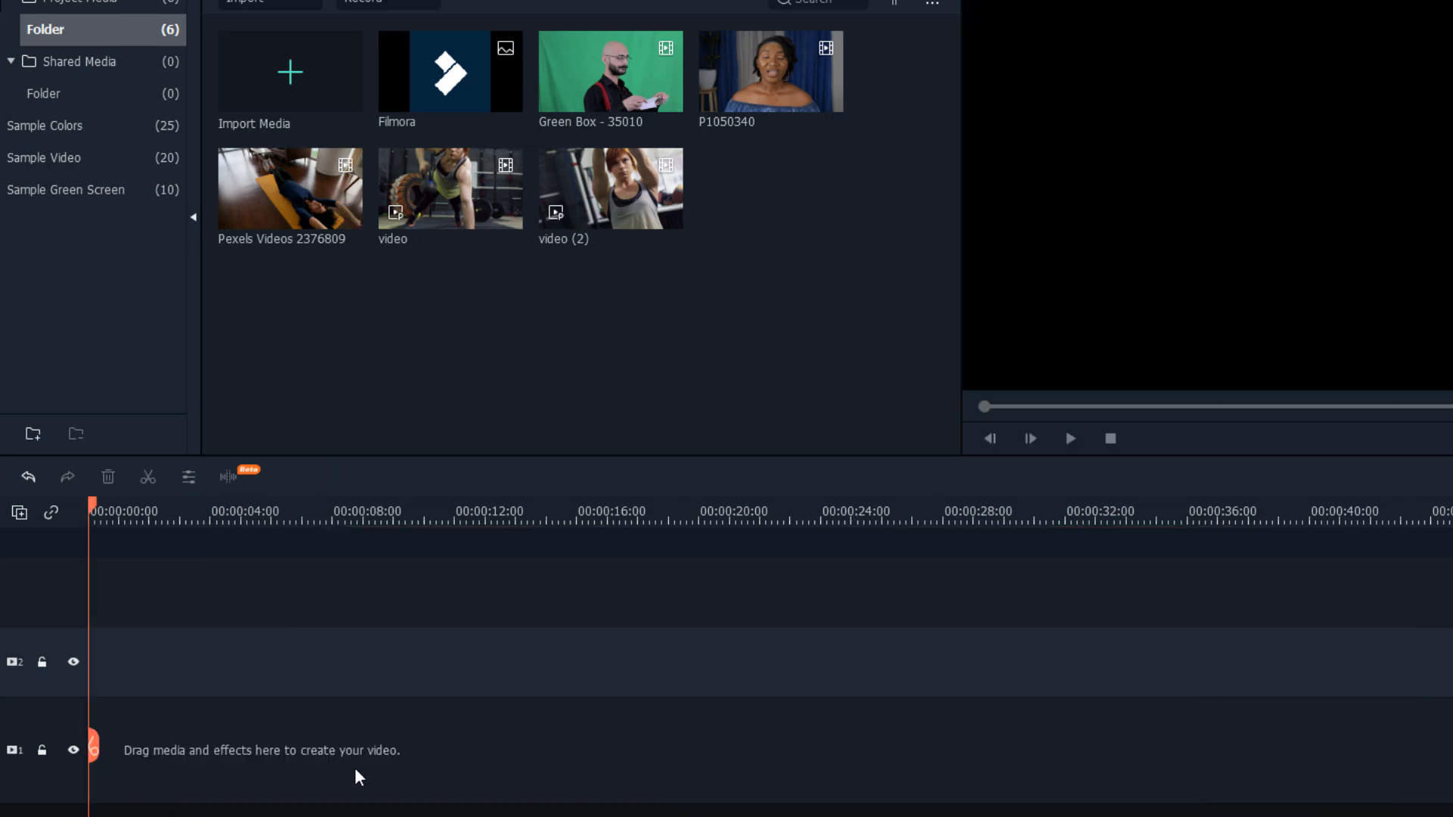
drag(742, 107, 41, 754)
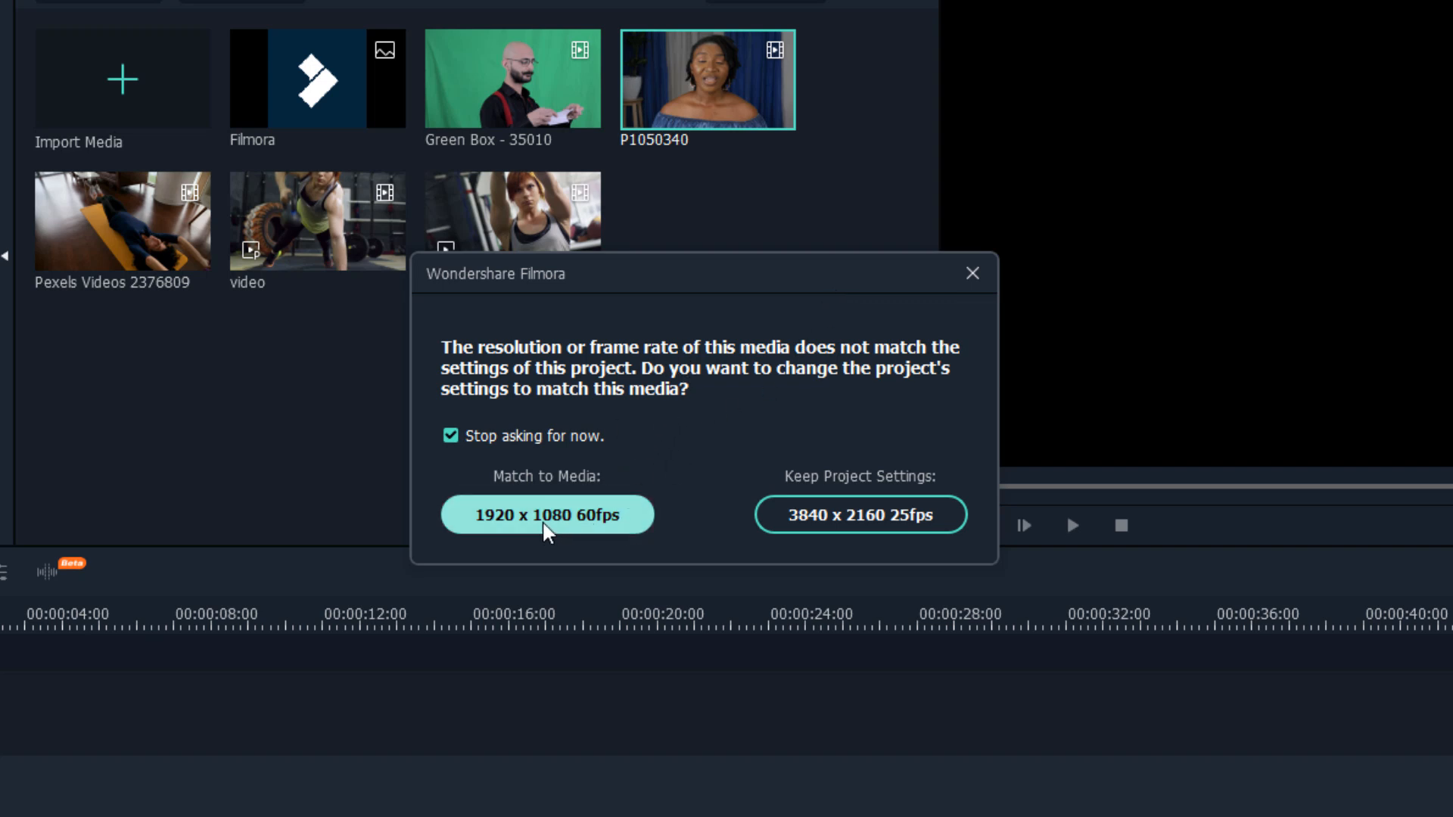
click(496, 513)
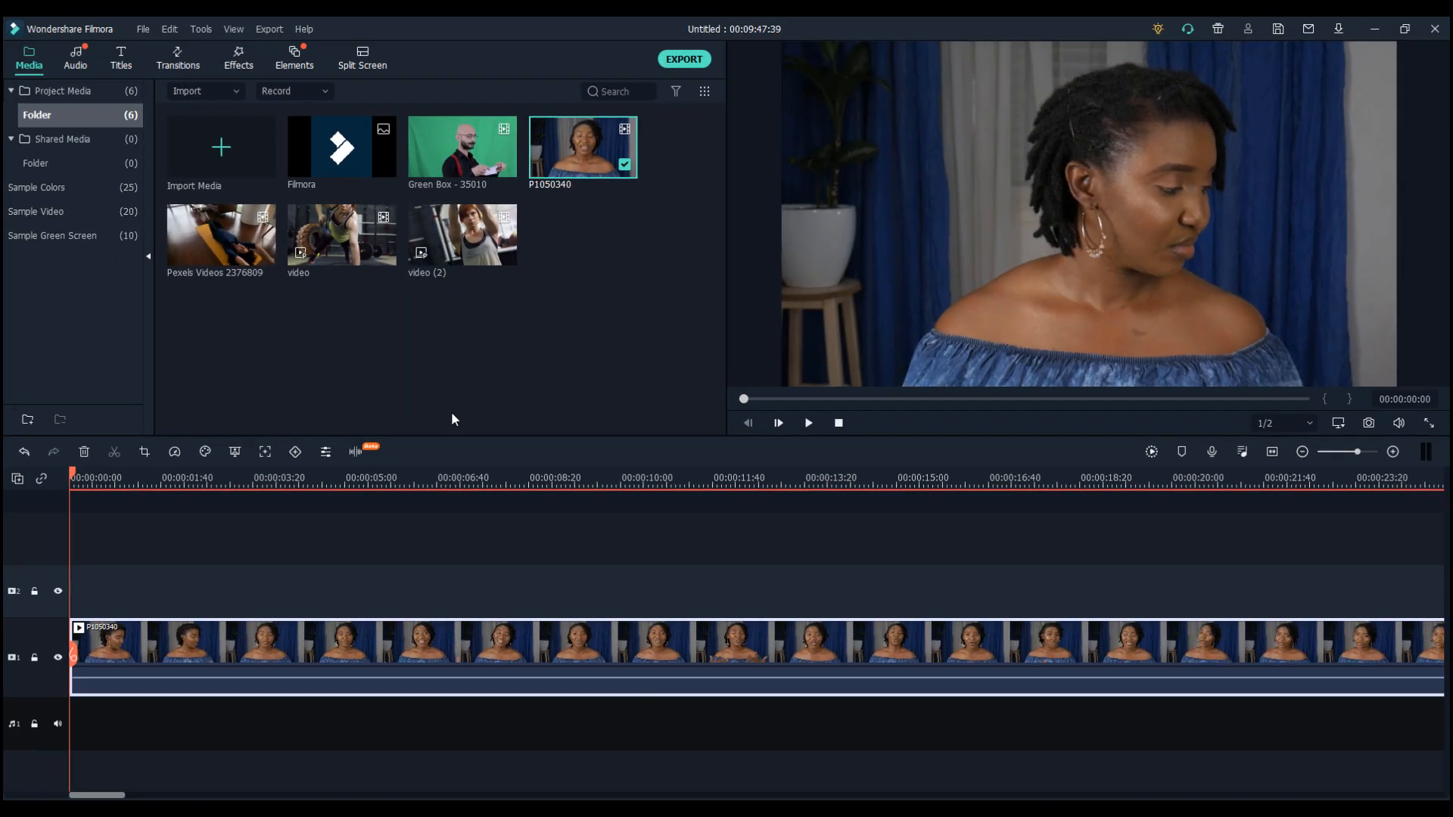
- Play and scrub through the P1050340 clip to examine where the speech has pauses in its waveform
click(940, 475)
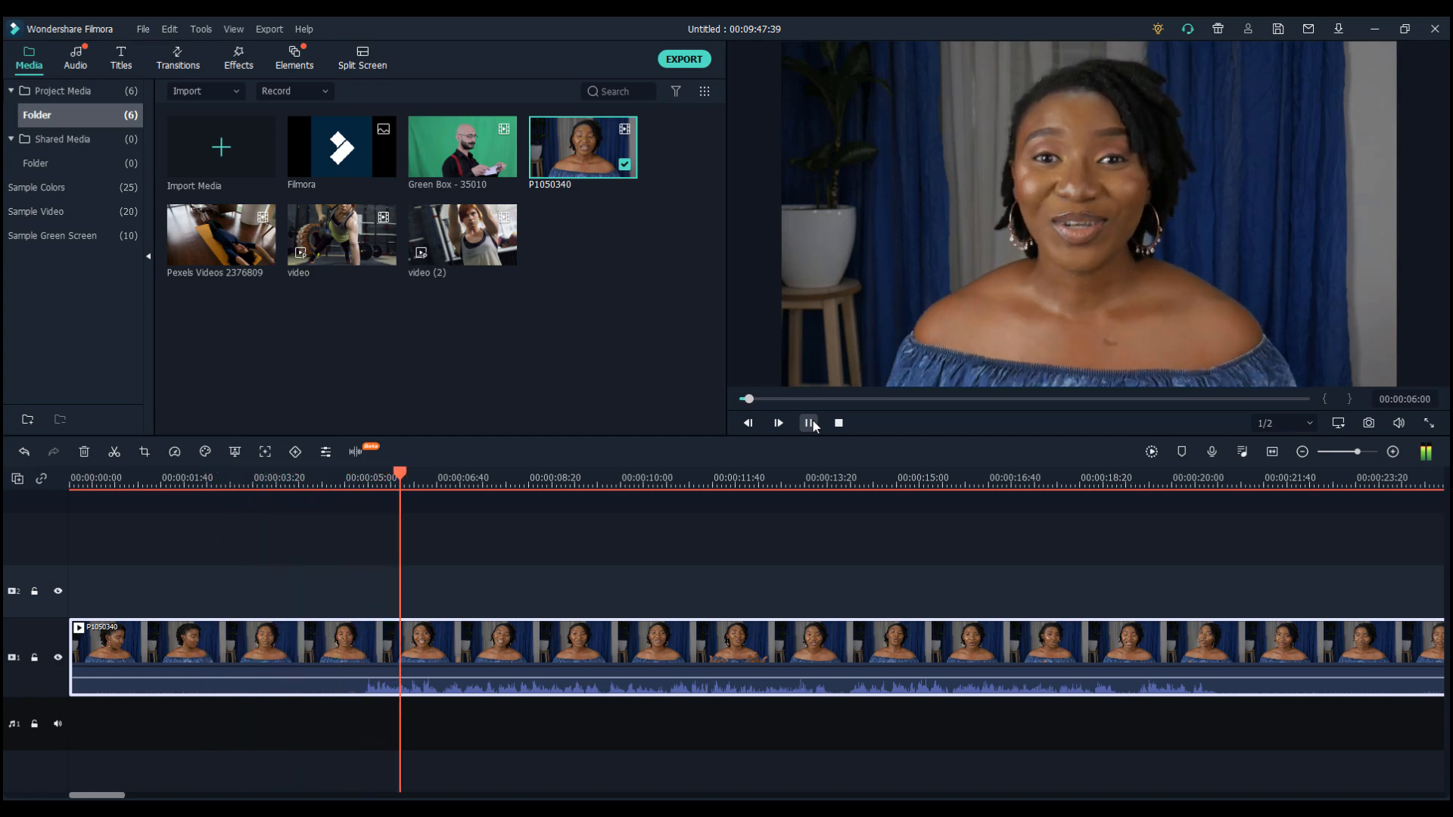
click(810, 422)
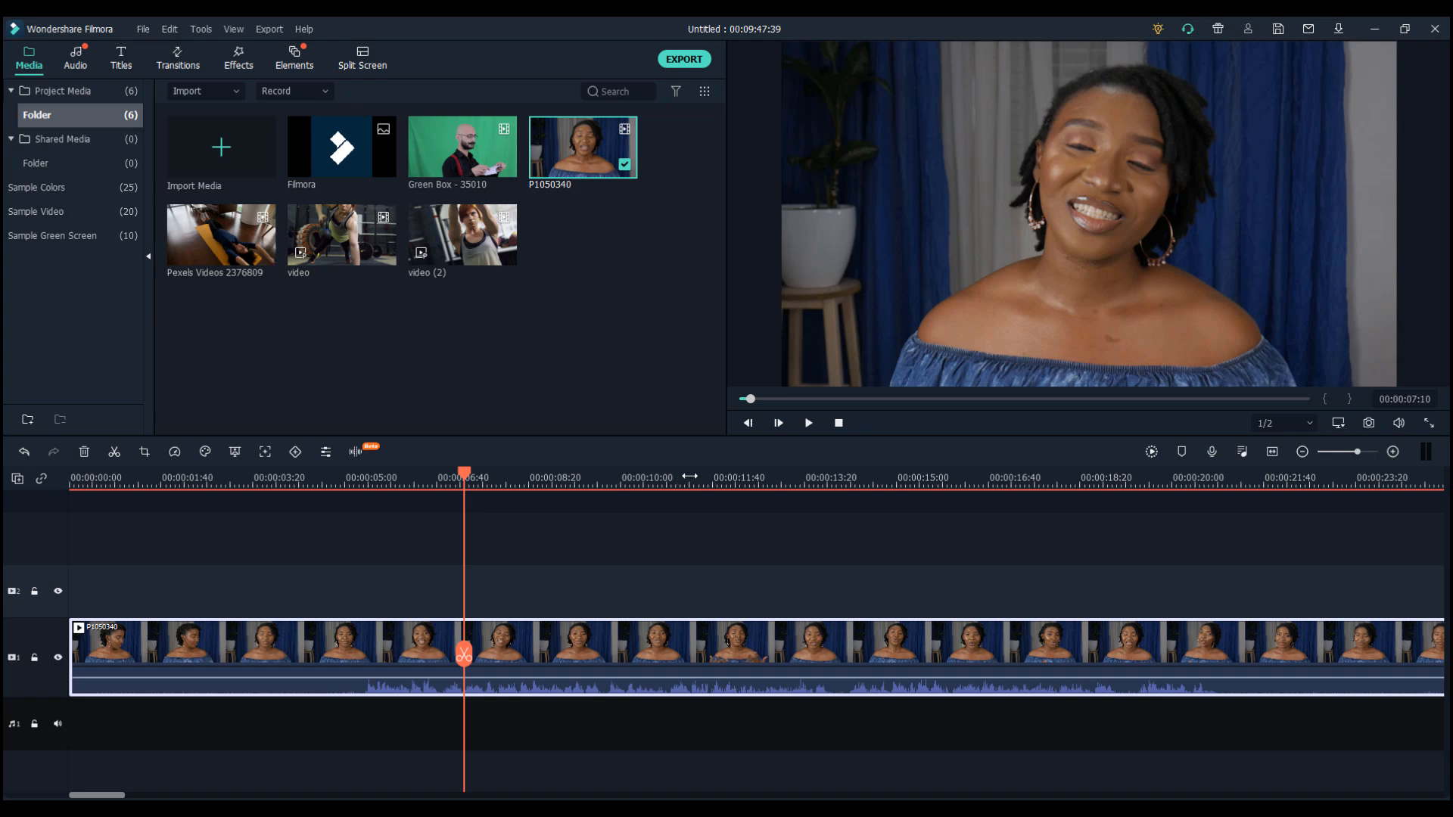
scroll(694, 476, down, 3)
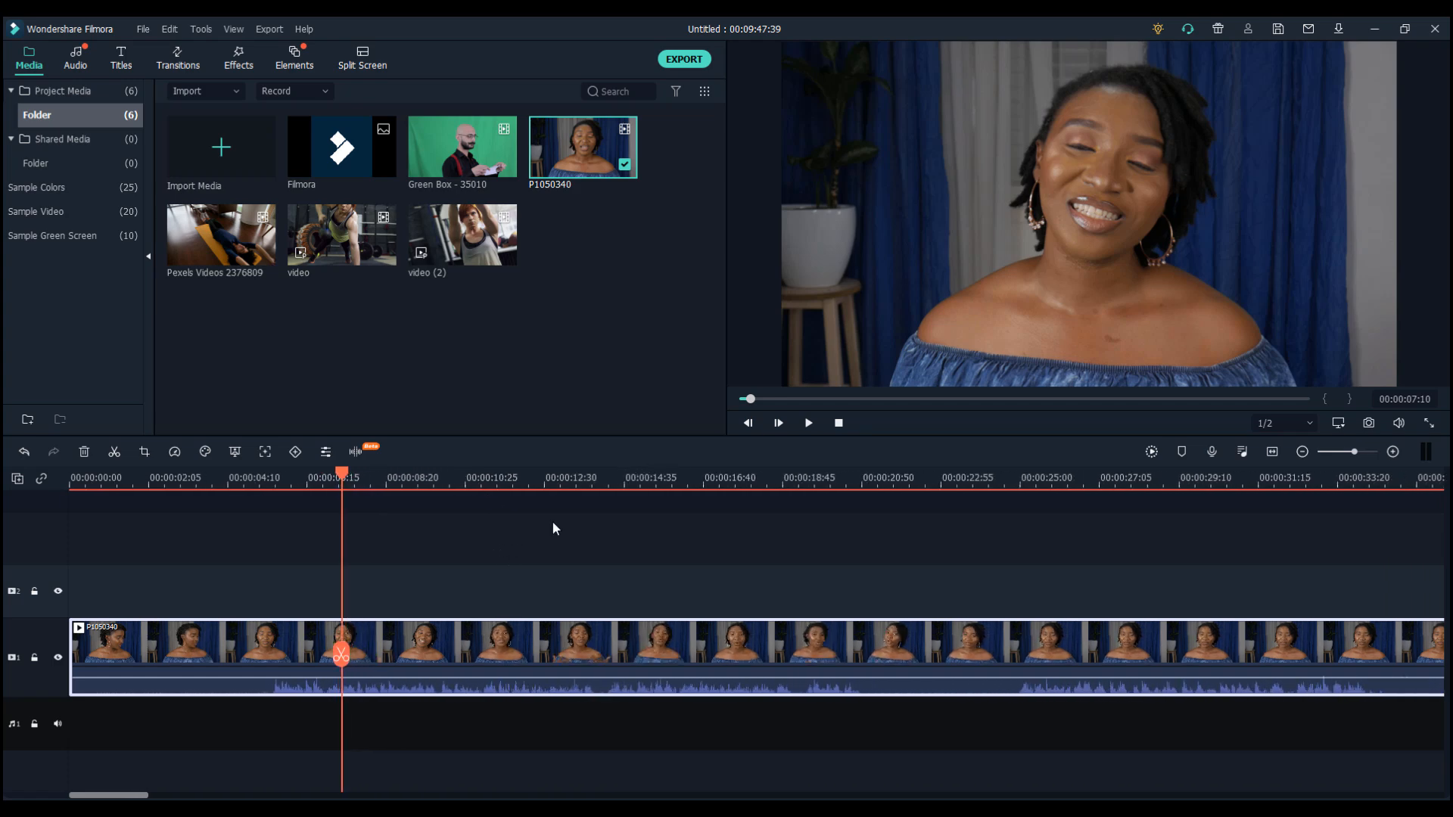
scroll(720, 505, down, 3)
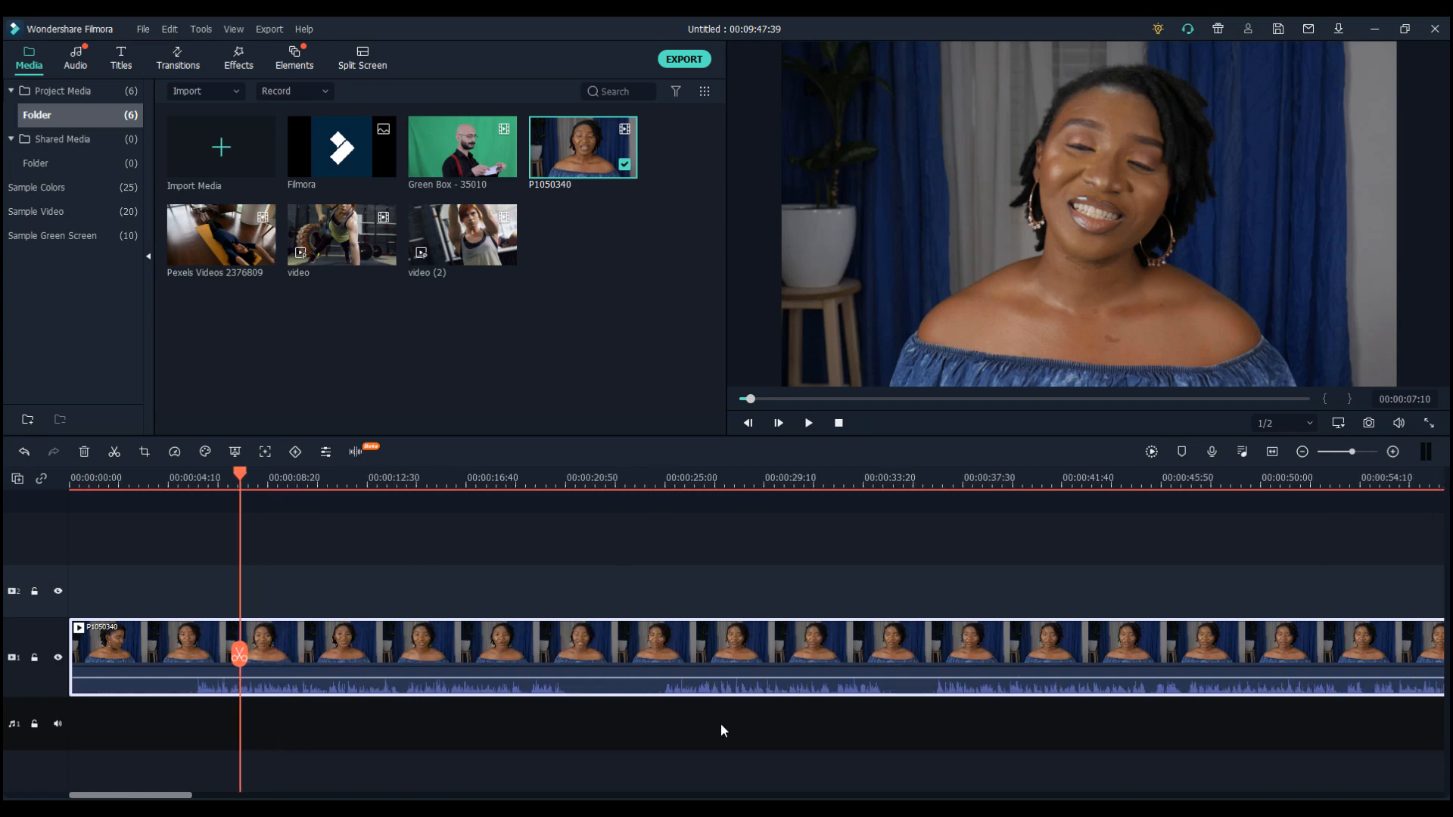
drag(266, 477, 855, 452)
scroll(878, 477, down, 5)
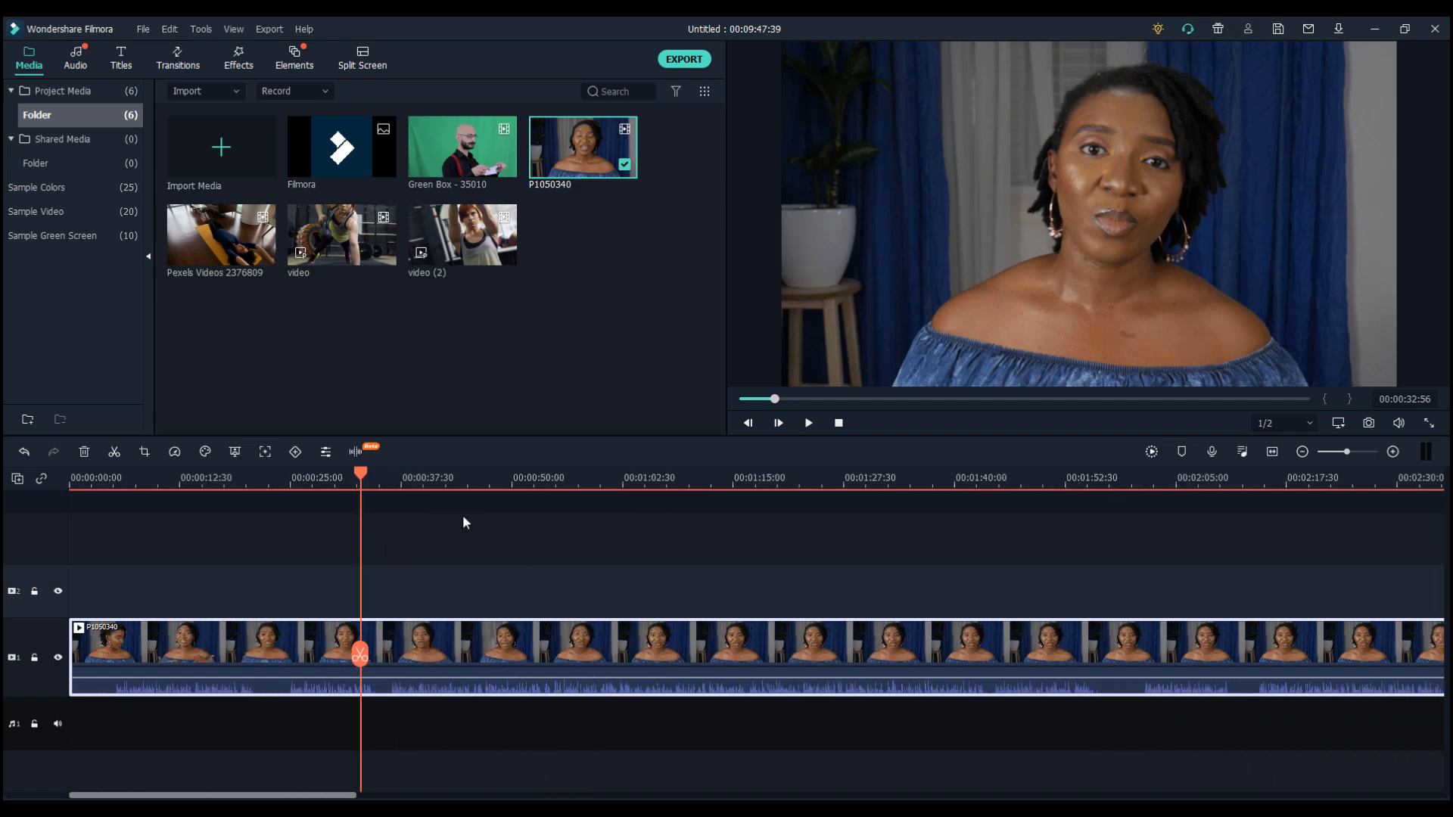
drag(360, 473, 492, 474)
drag(821, 490, 401, 507)
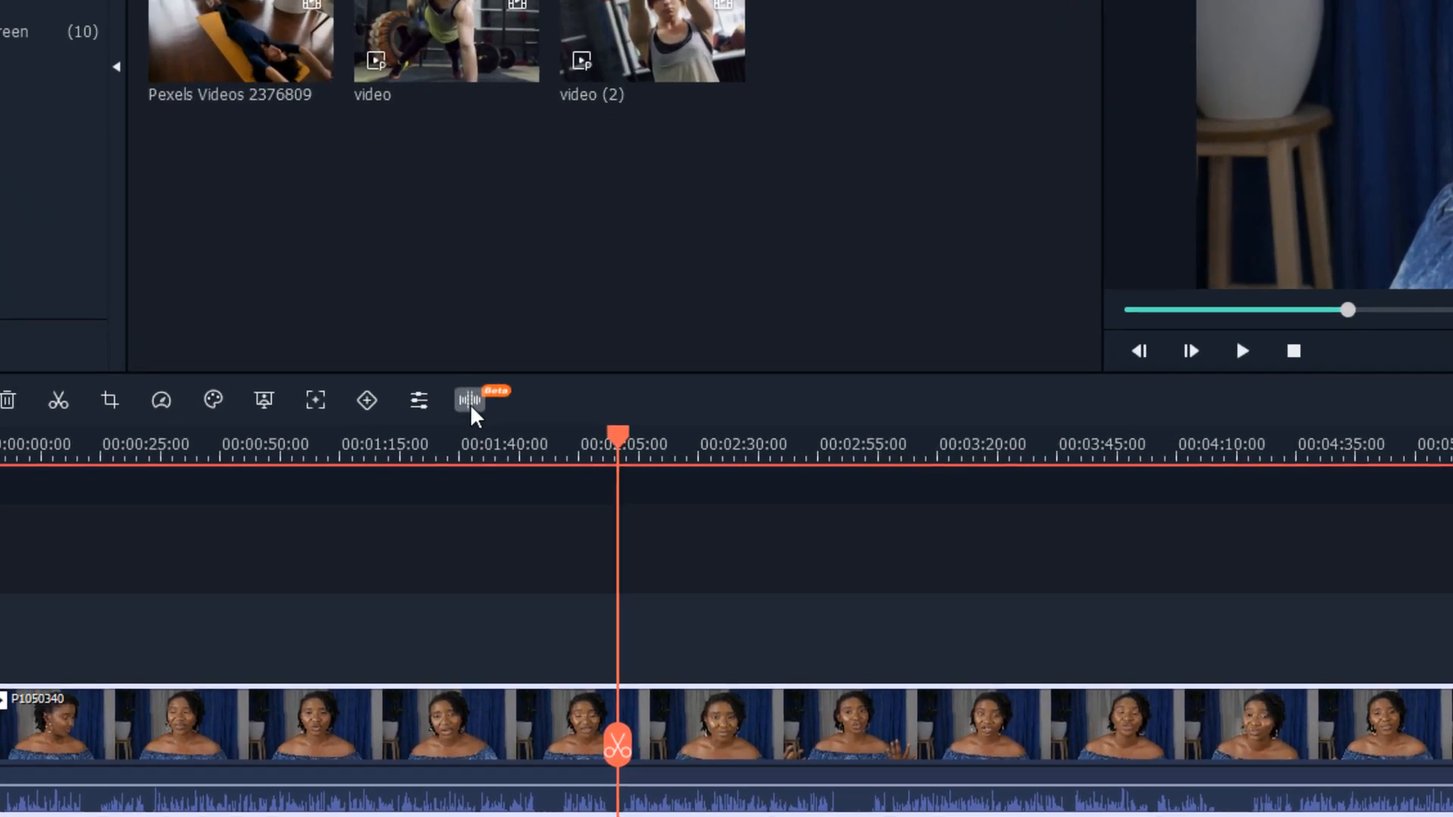
- Run Silence Detection on the P1050340 clip and examine the detected silent sections
click(471, 399)
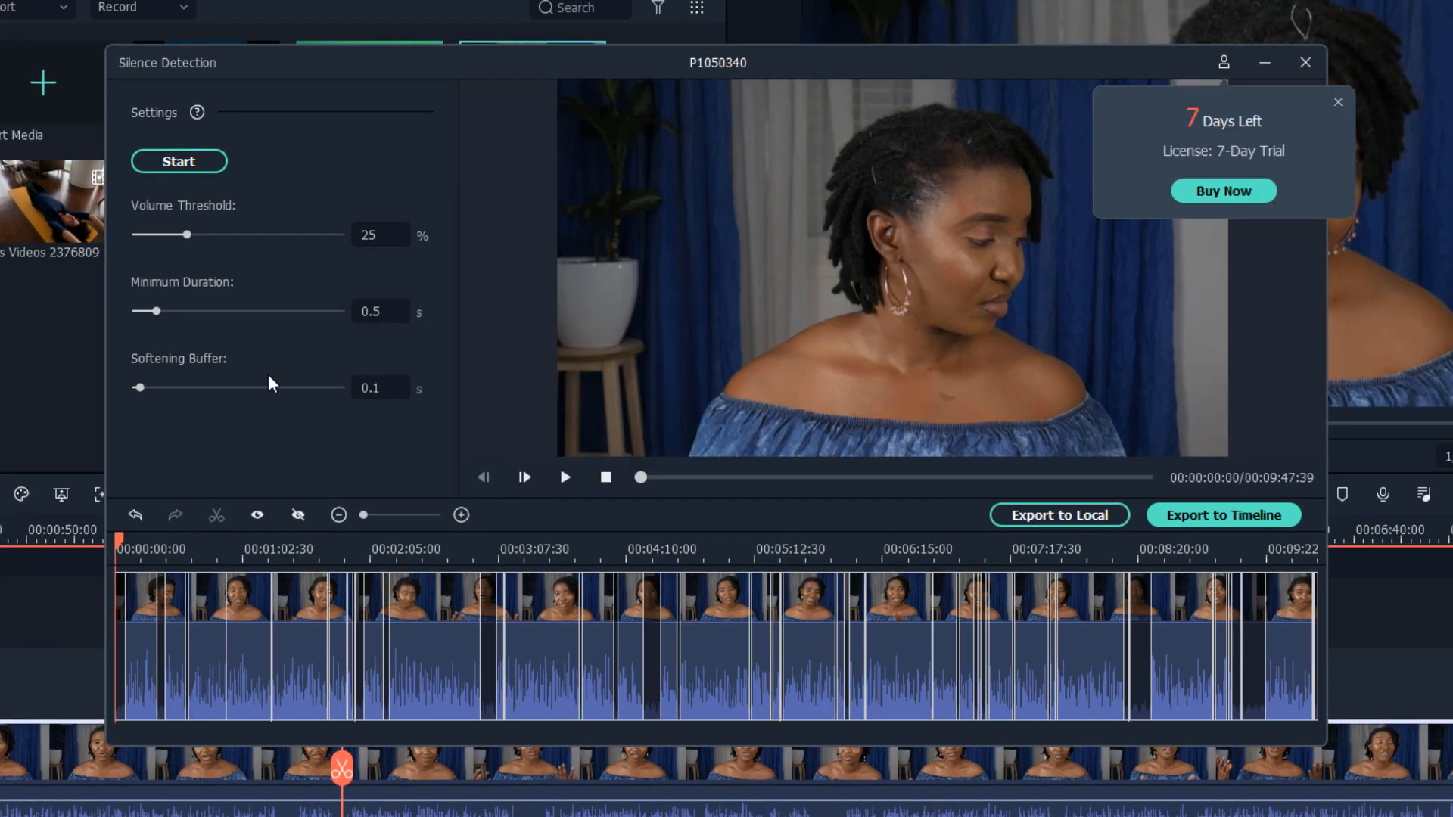
drag(445, 548, 585, 559)
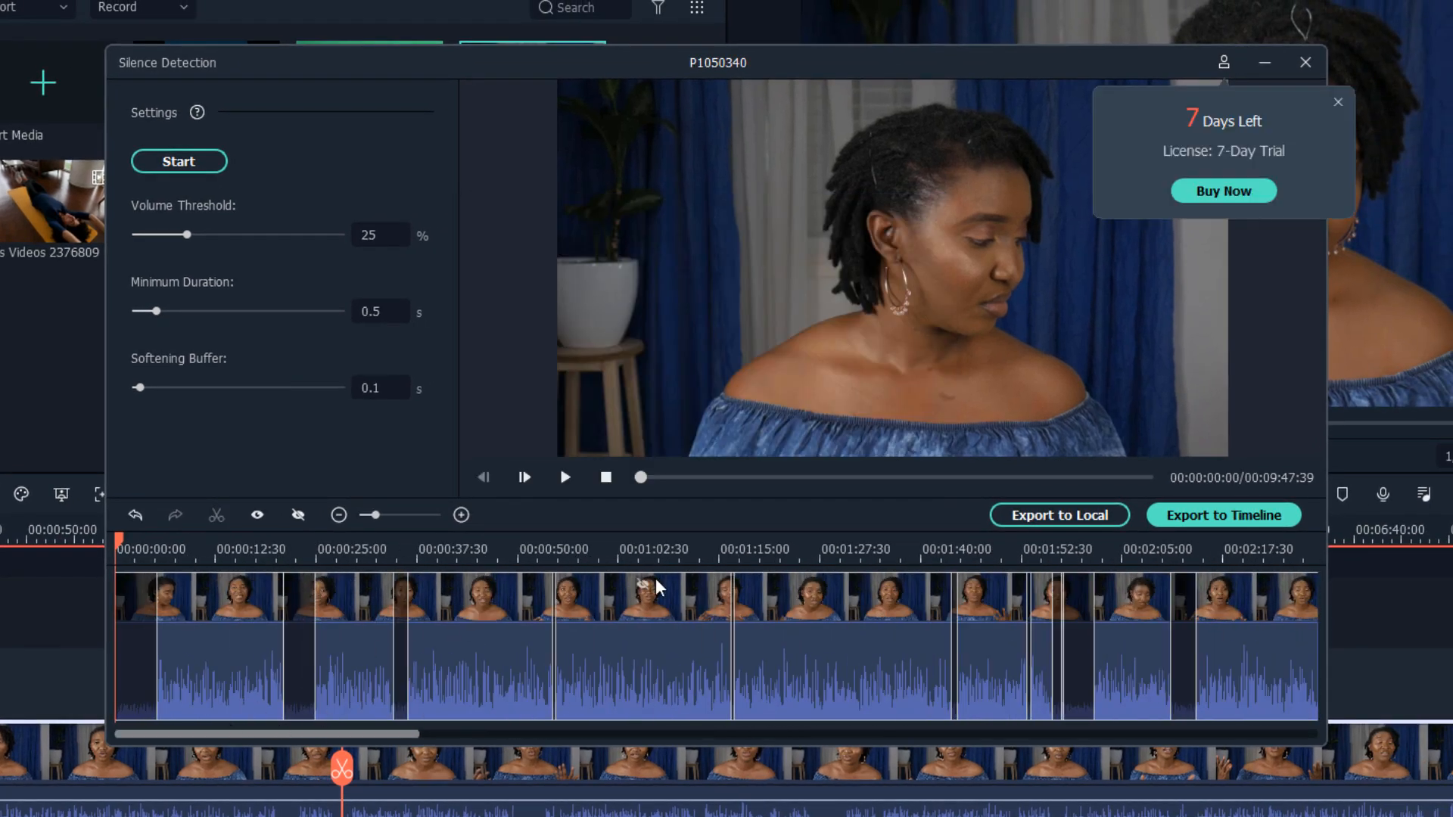
drag(728, 542, 397, 545)
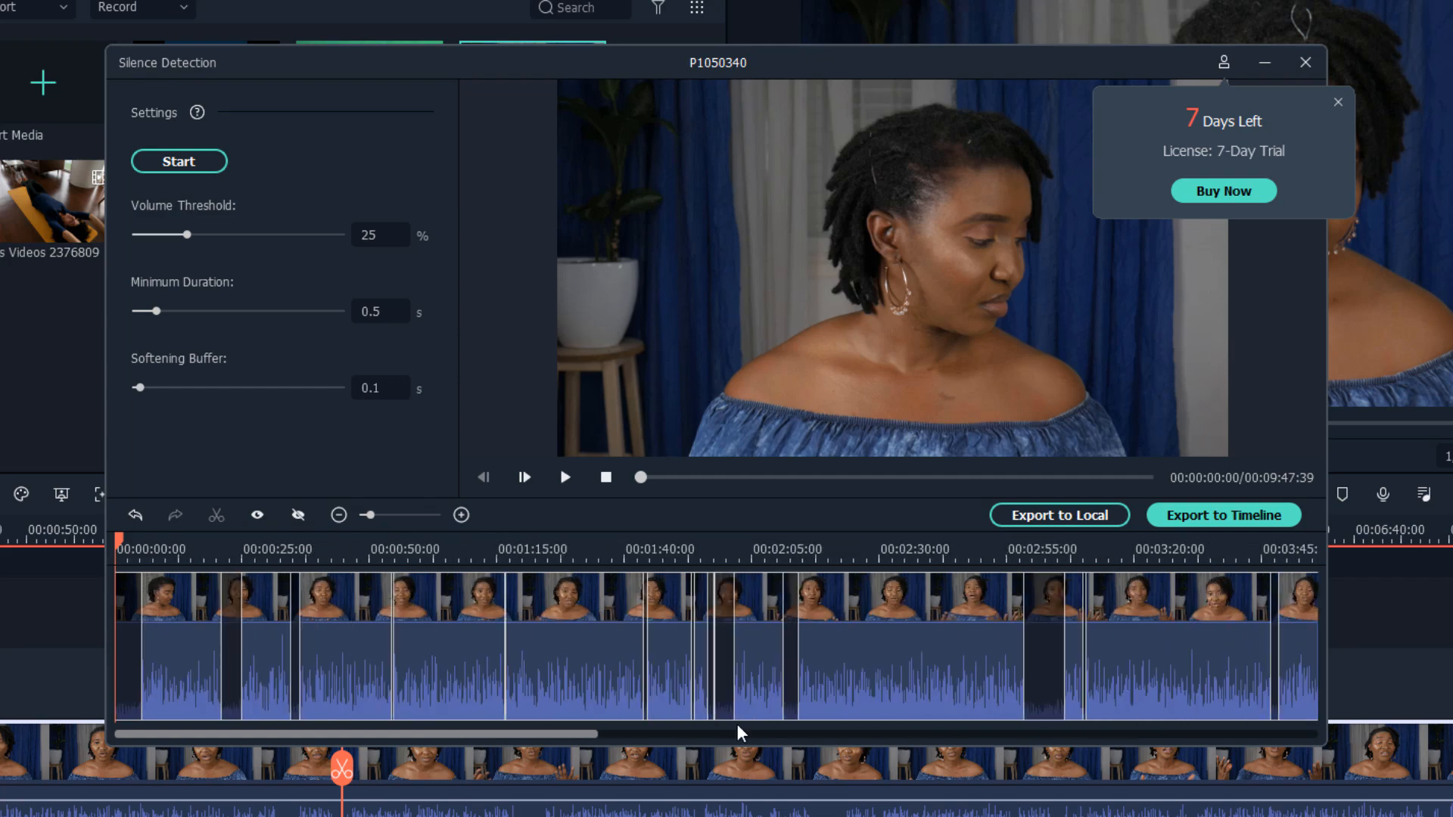
drag(1093, 557, 668, 569)
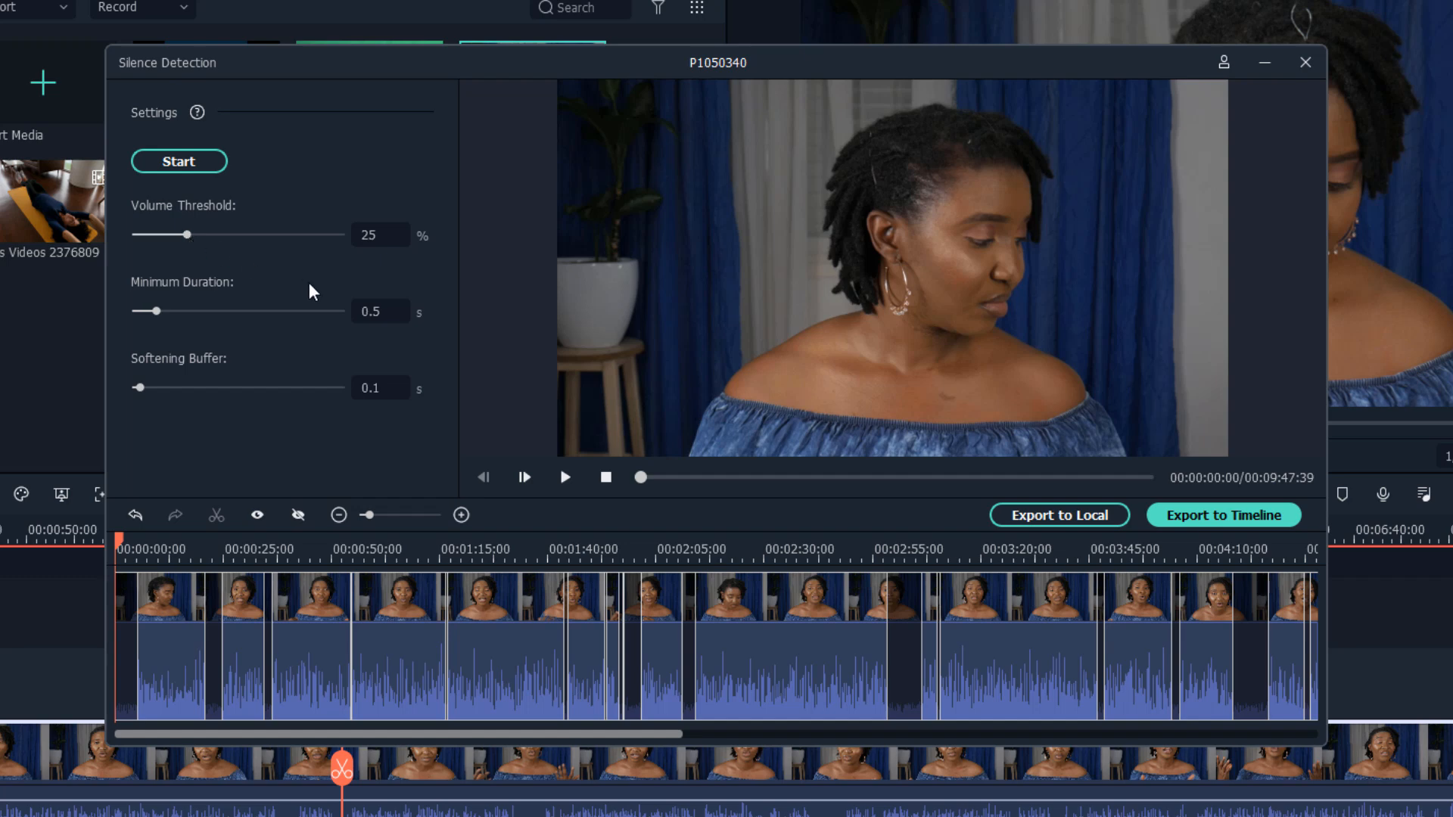
- Set the silence Volume Threshold to 20% and rerun the detection on the clip
click(195, 235)
drag(209, 236, 179, 238)
click(175, 162)
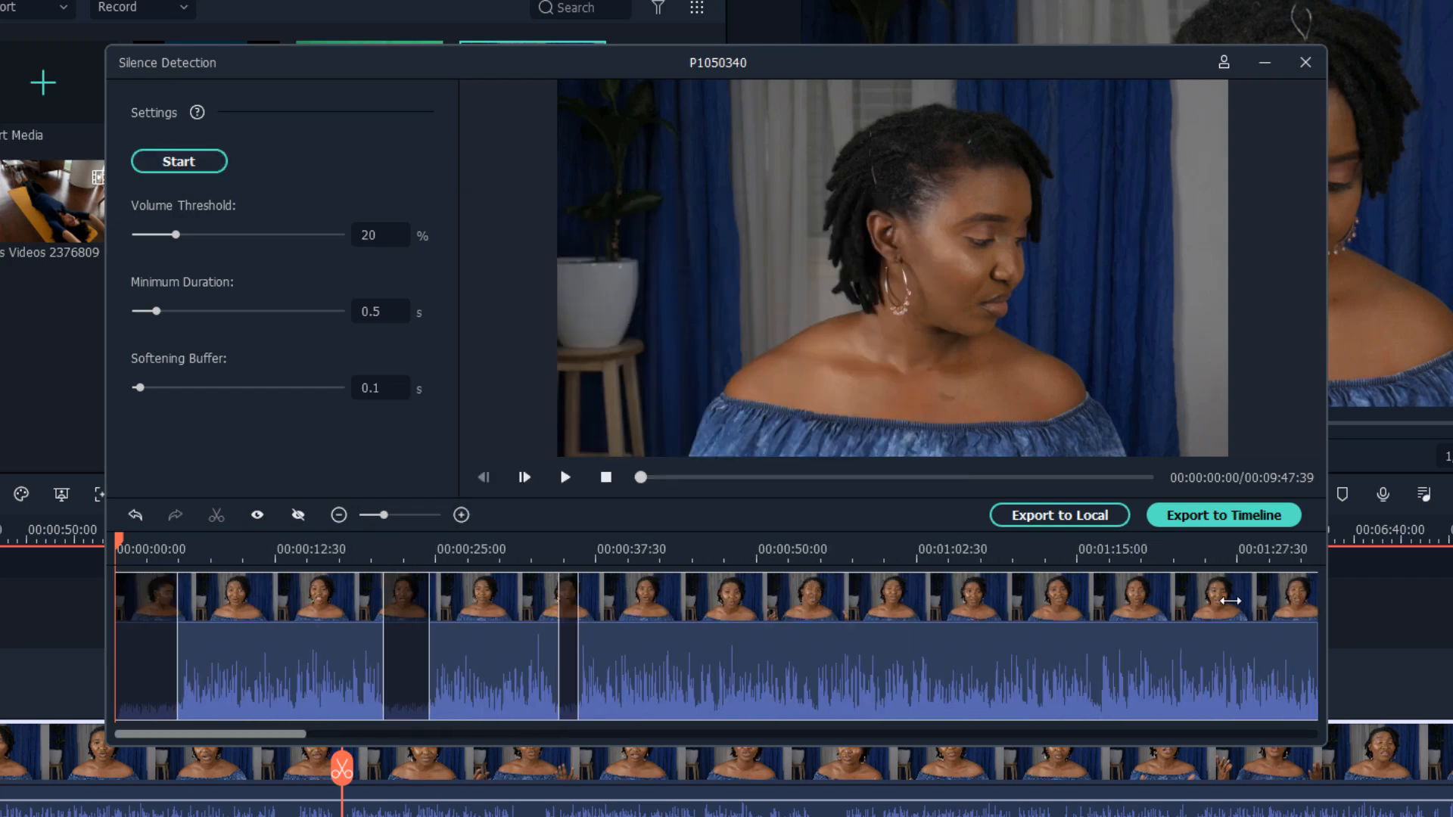
drag(1230, 601, 1248, 603)
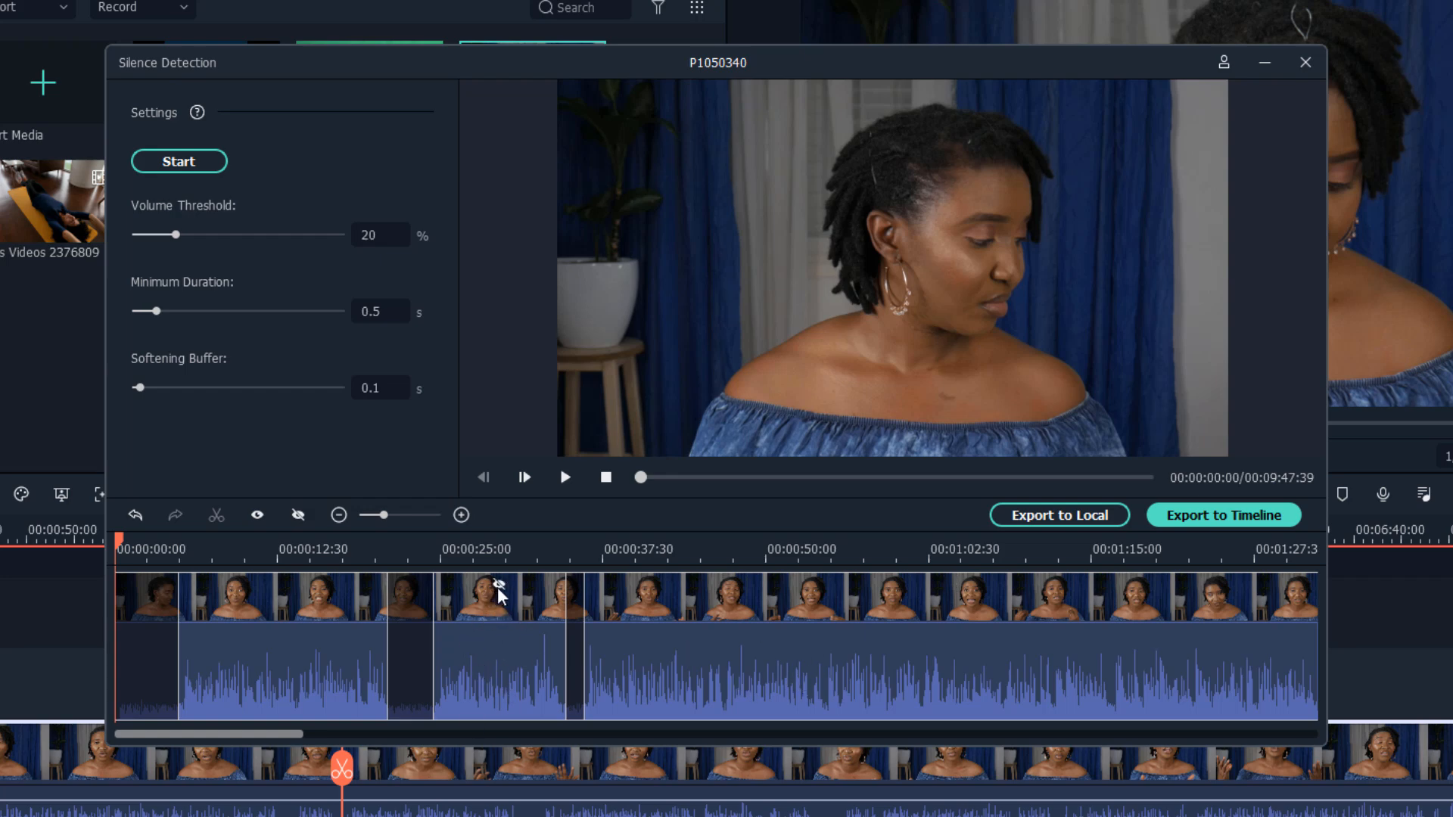
- Hide the speech segment from about 24 to 34 seconds, the short one near 1:57 and the one around 2:05
click(498, 589)
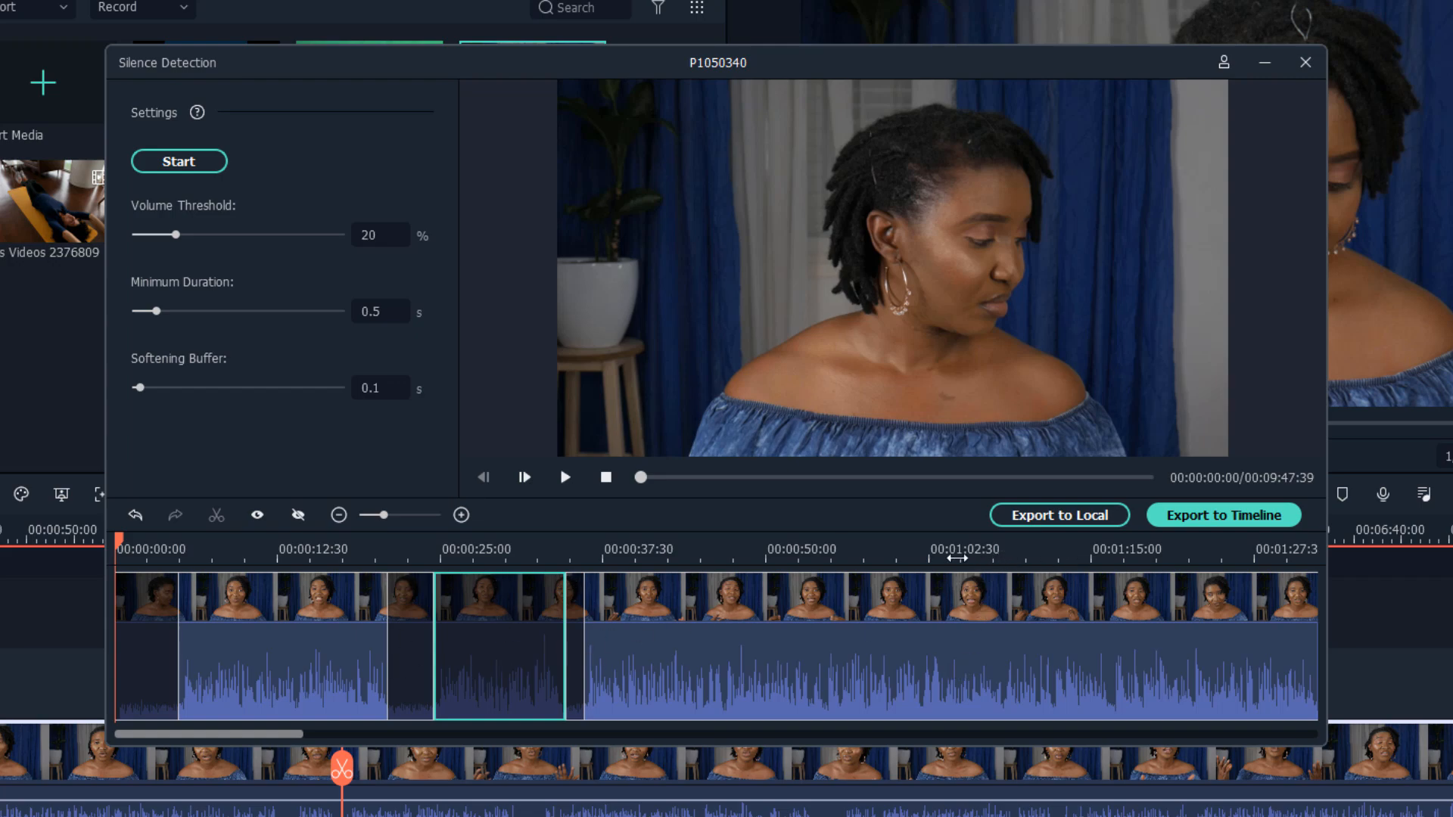
drag(958, 558, 527, 573)
drag(856, 556, 1082, 556)
drag(120, 546, 845, 548)
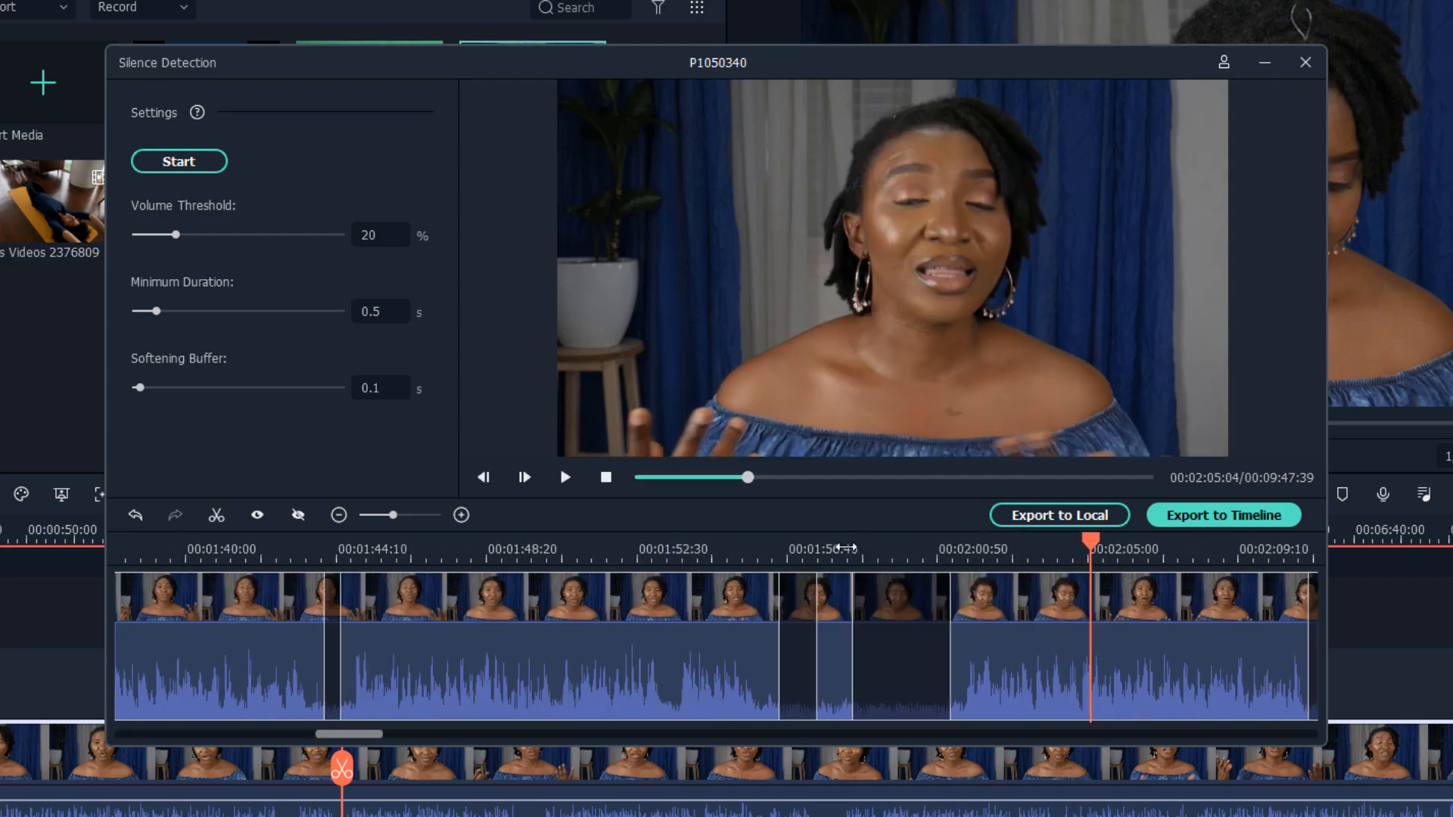
click(838, 598)
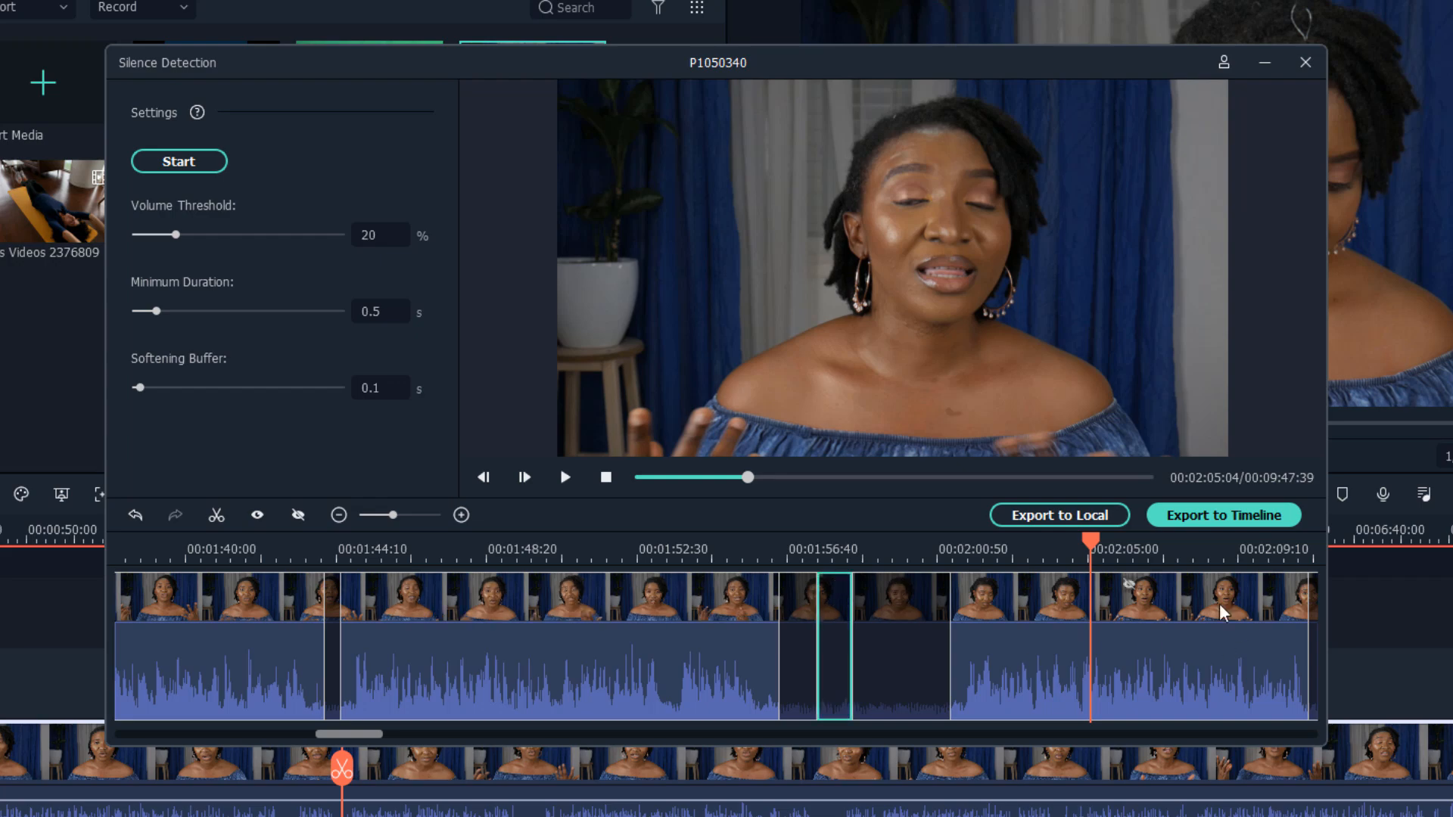
click(1133, 598)
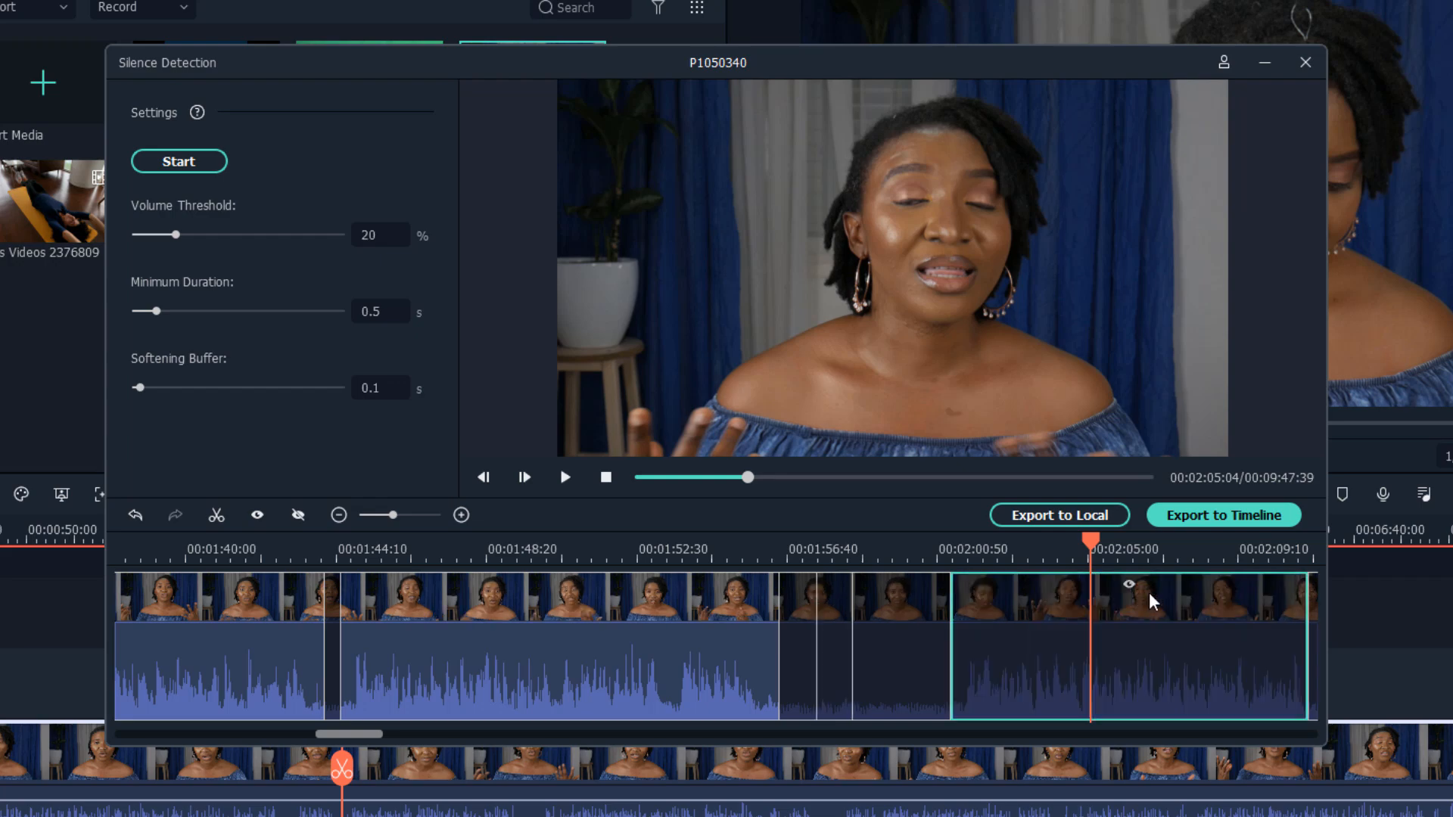
- Export the Silence Detection result to the main timeline and return the playhead to the start
drag(986, 554, 650, 537)
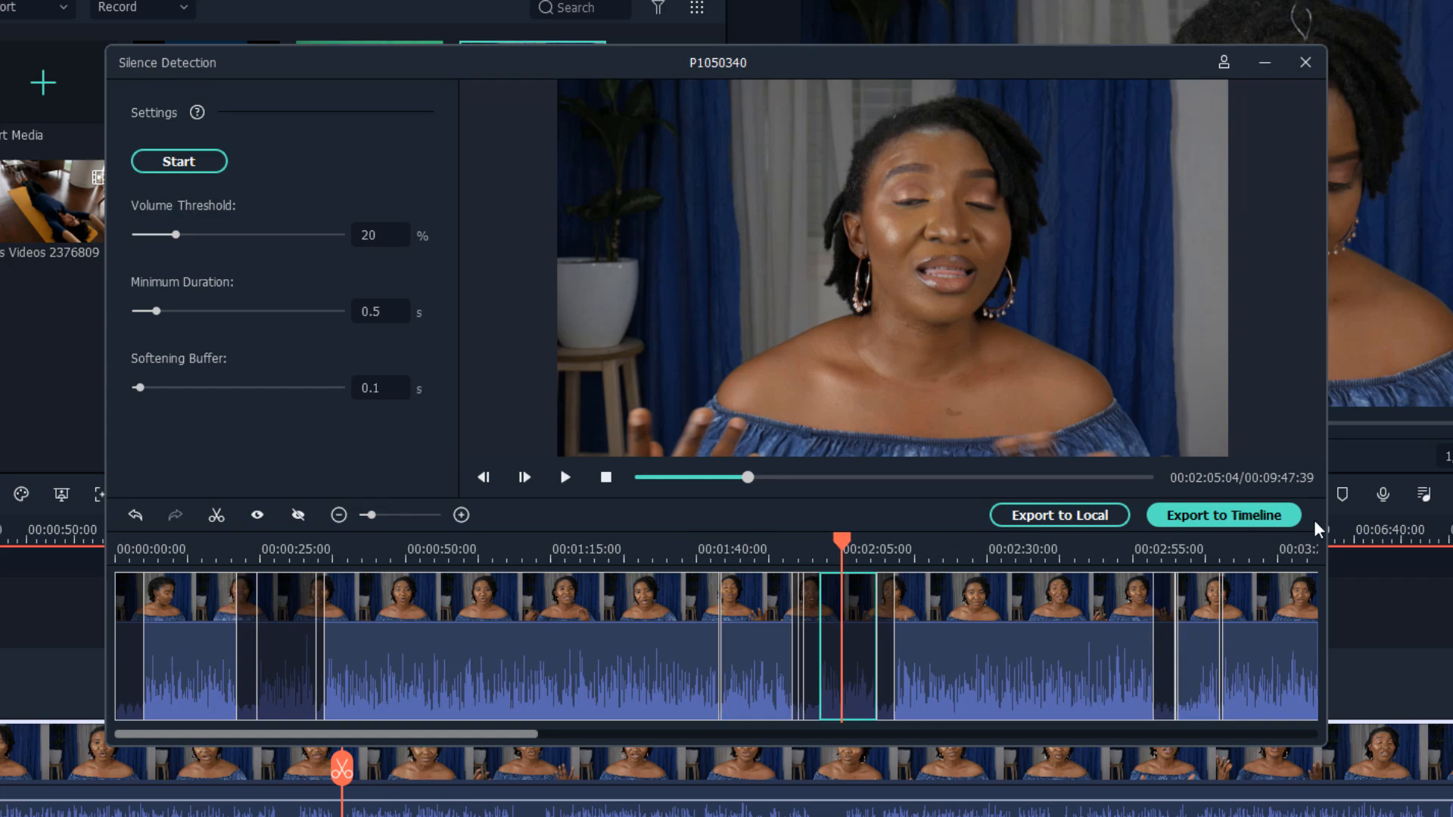
click(1218, 519)
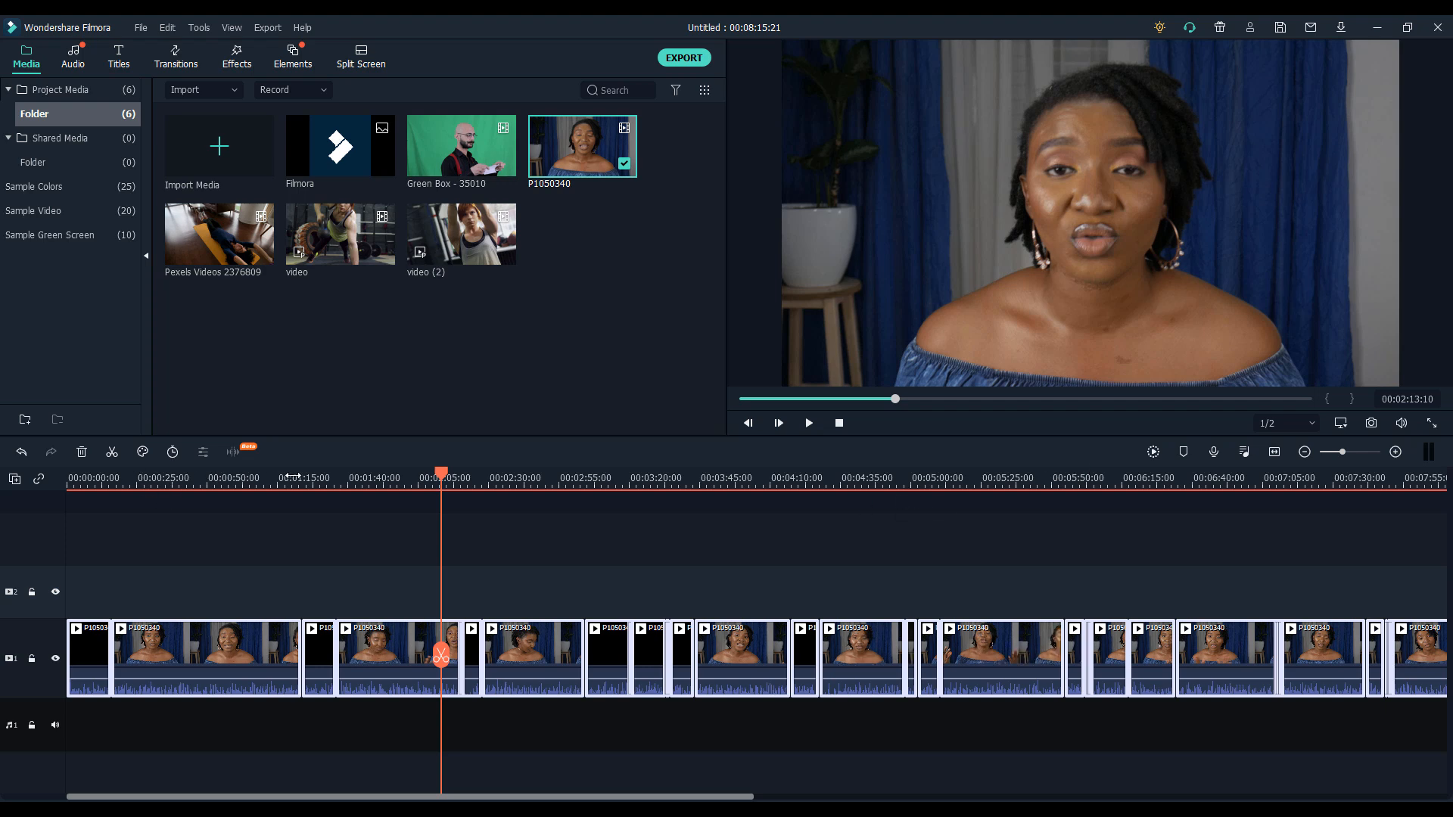
key(Home)
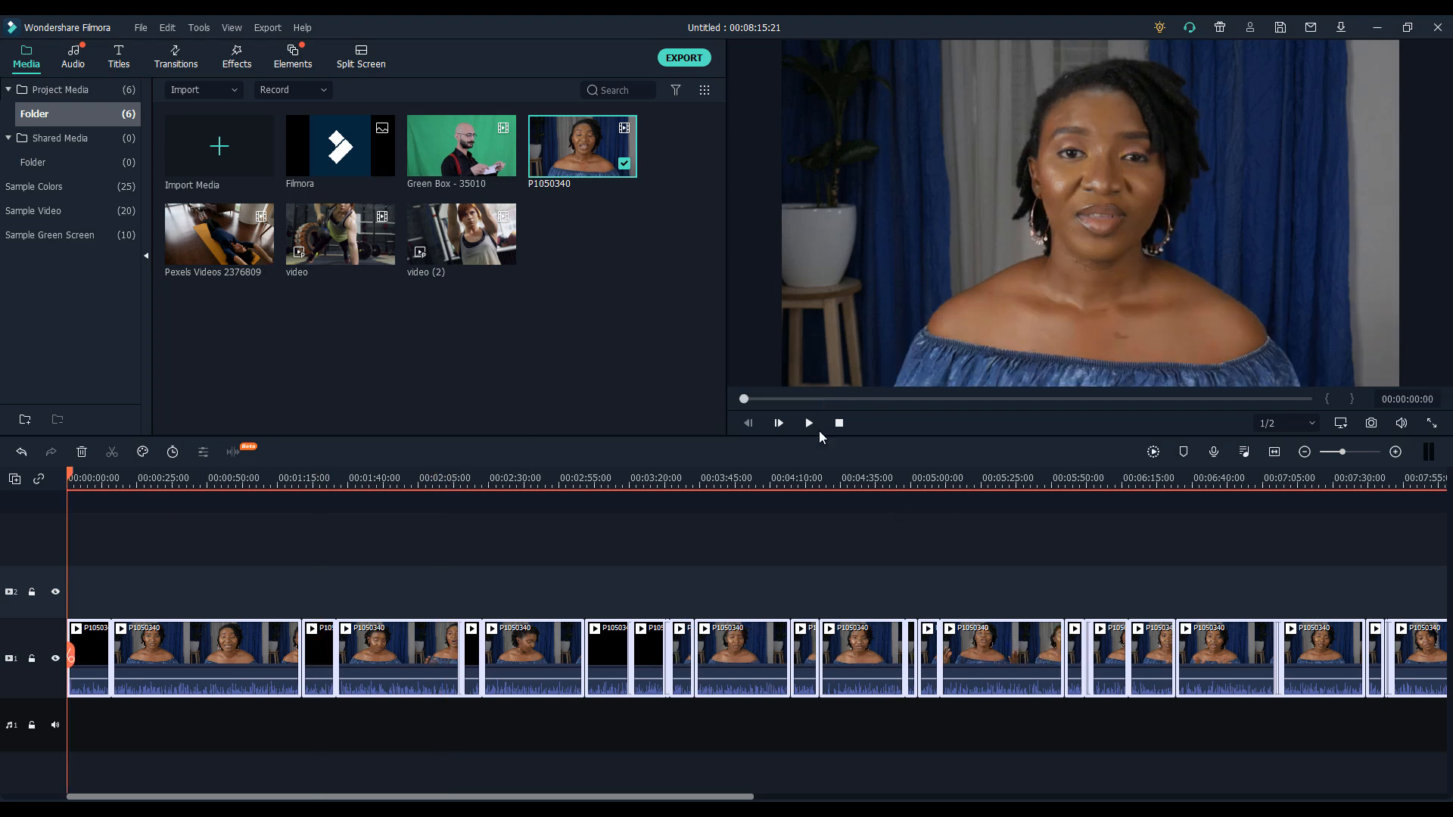
- Play the opening seconds of the silence-trimmed footage on the main timeline
click(809, 423)
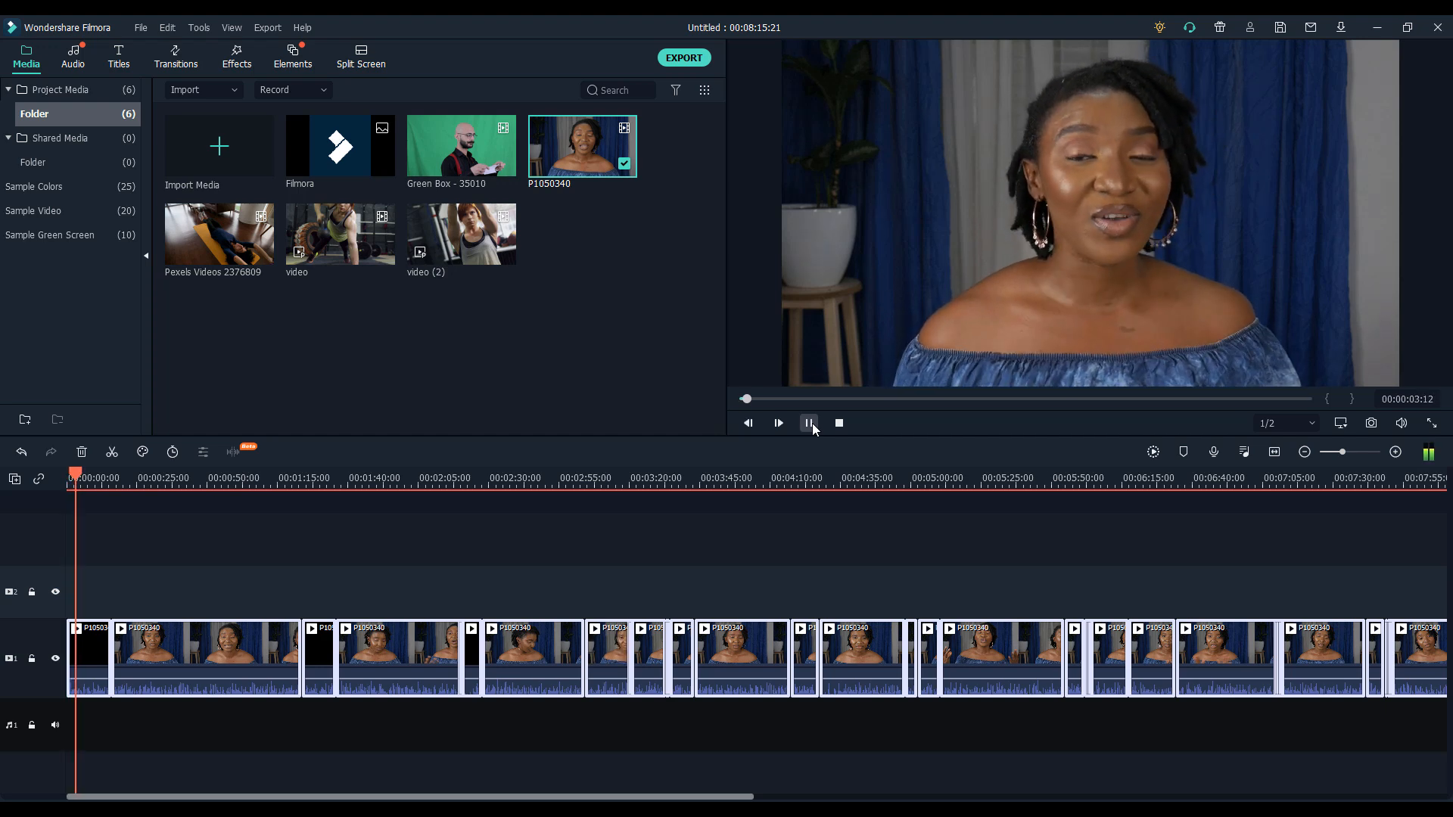
click(809, 423)
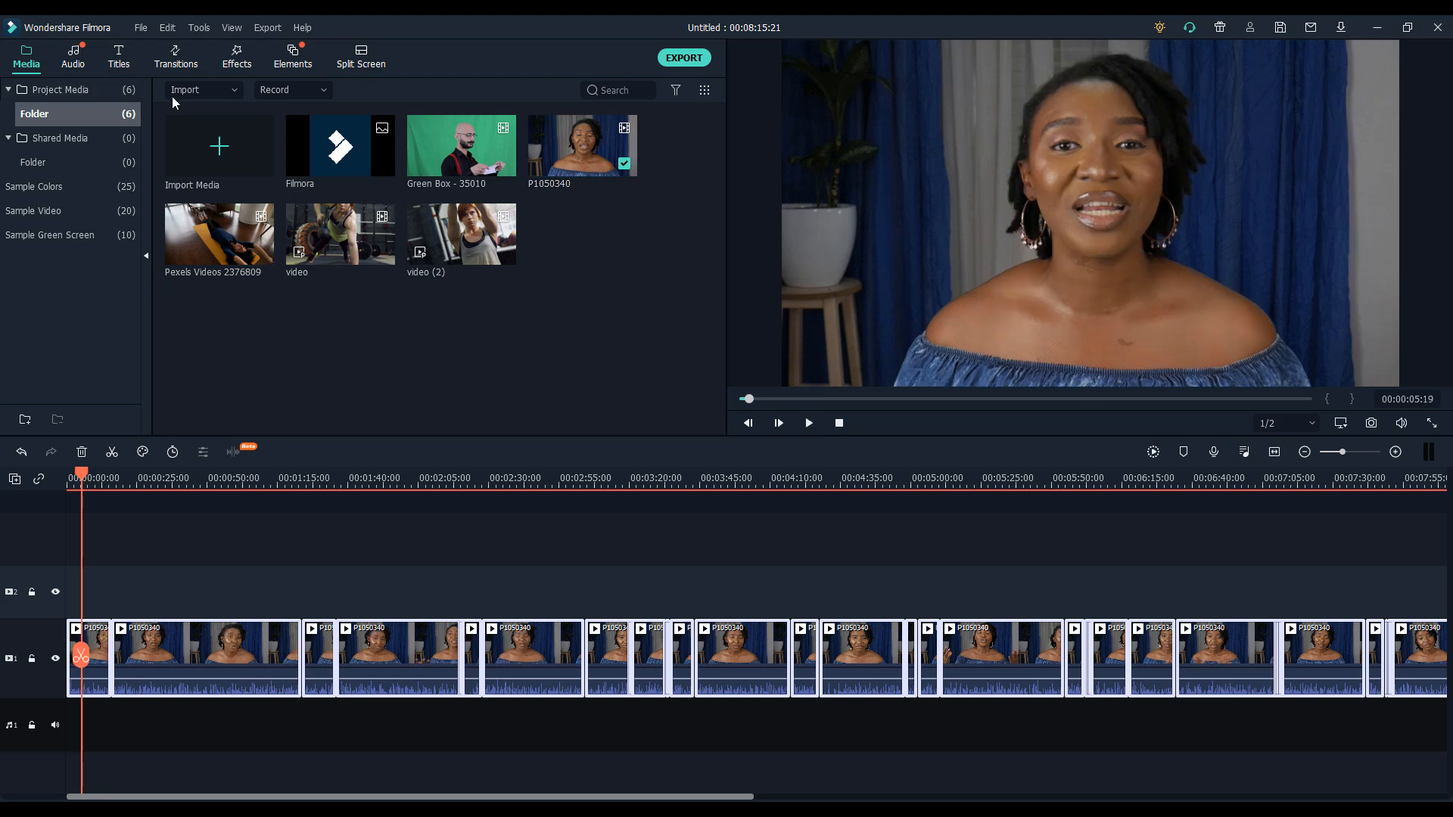
- Try the Title 21 title over the start of the footage, preview it, and delete it from the second video track
click(119, 56)
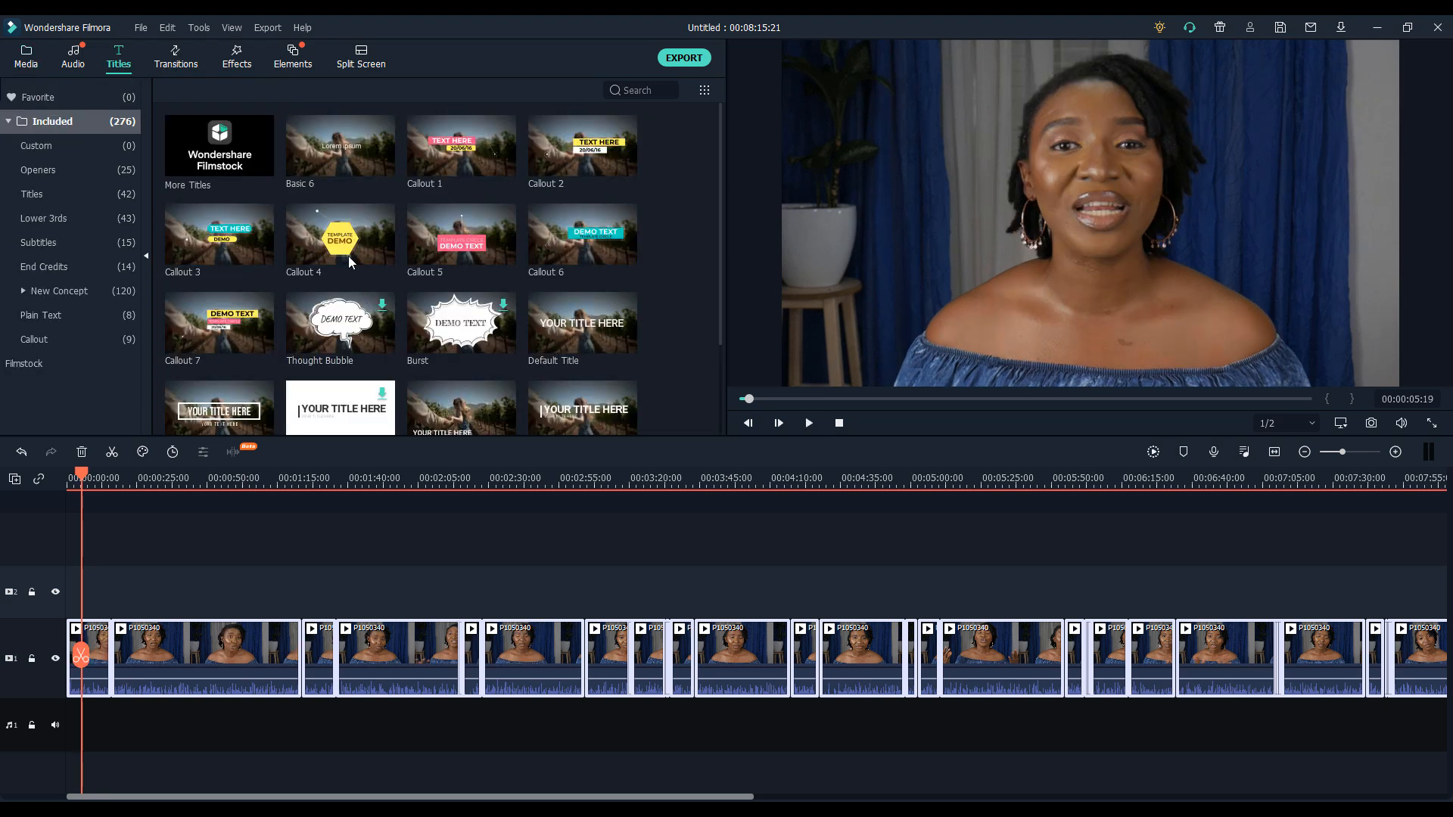
scroll(484, 265, down, 5)
scroll(488, 269, up, 5)
scroll(470, 425, down, 5)
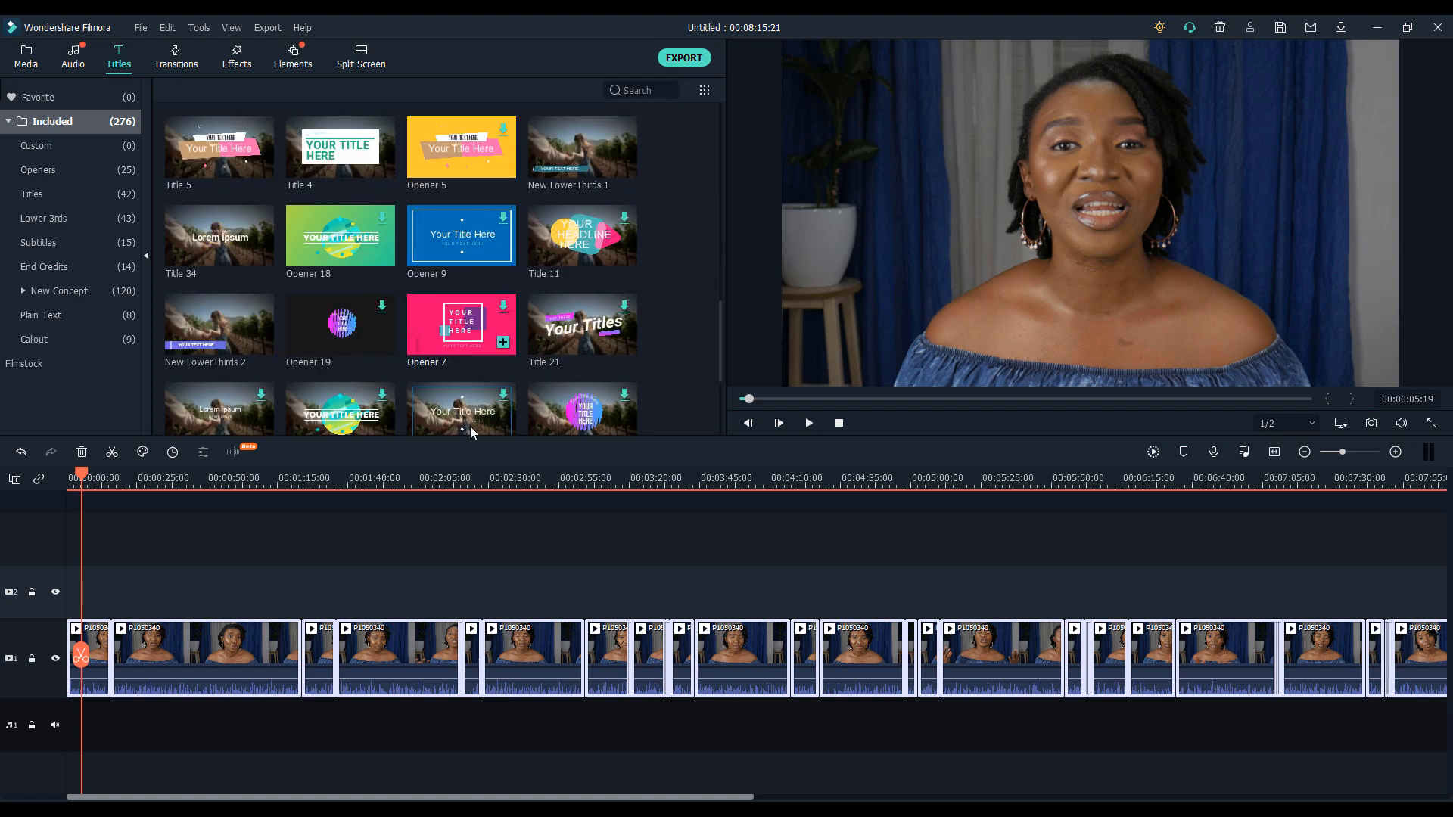
drag(567, 325, 555, 453)
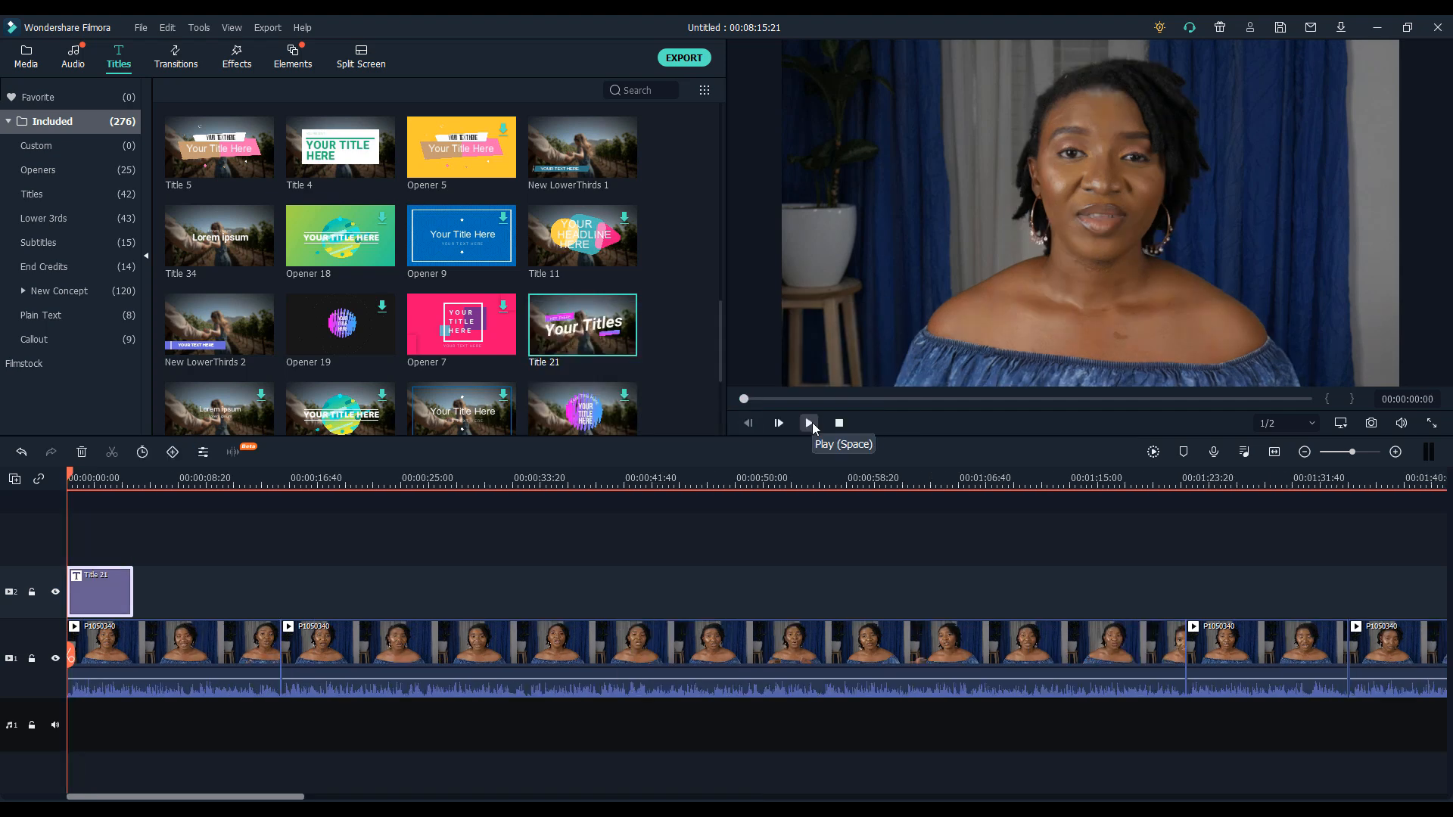
click(809, 423)
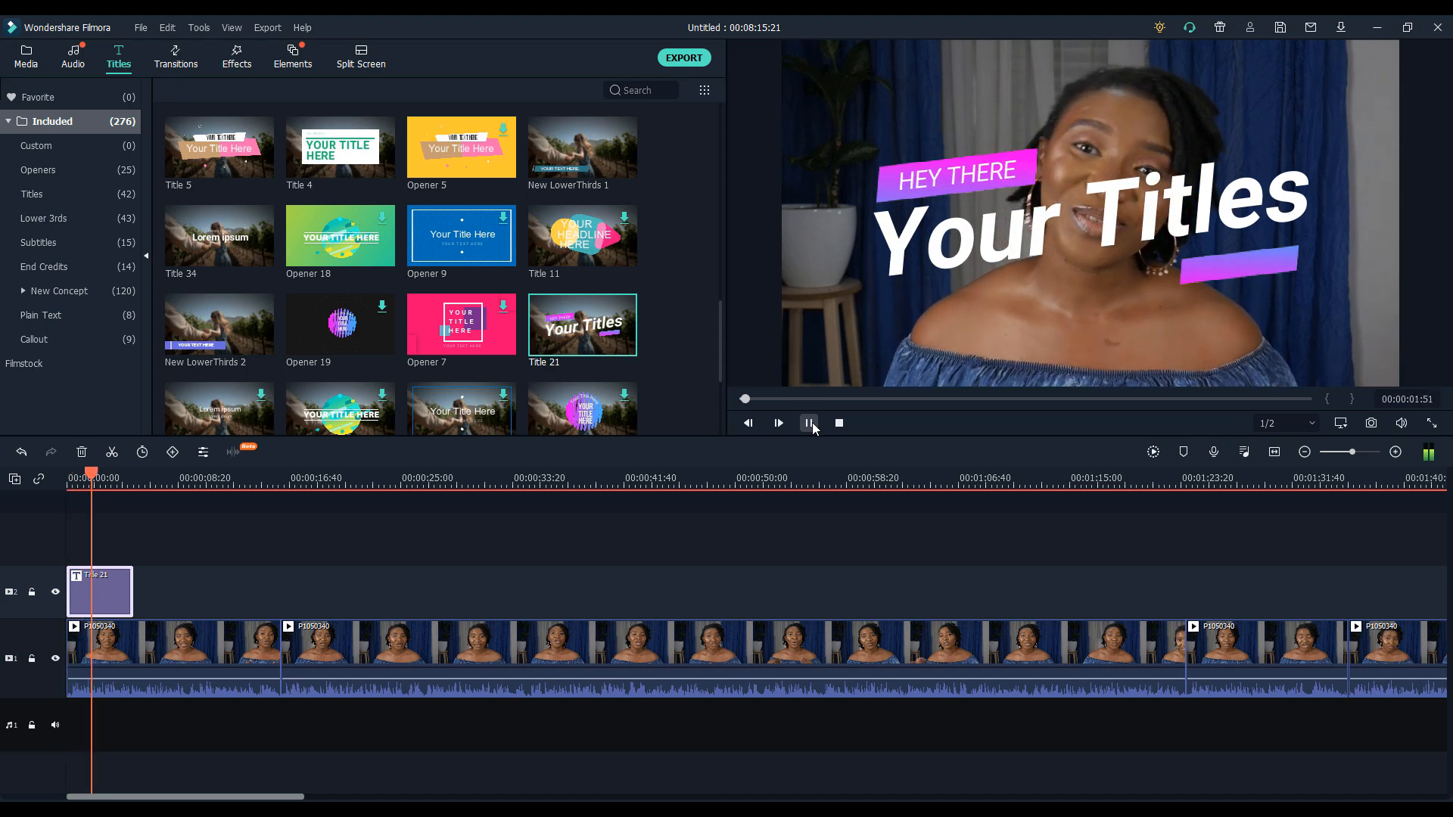
click(809, 422)
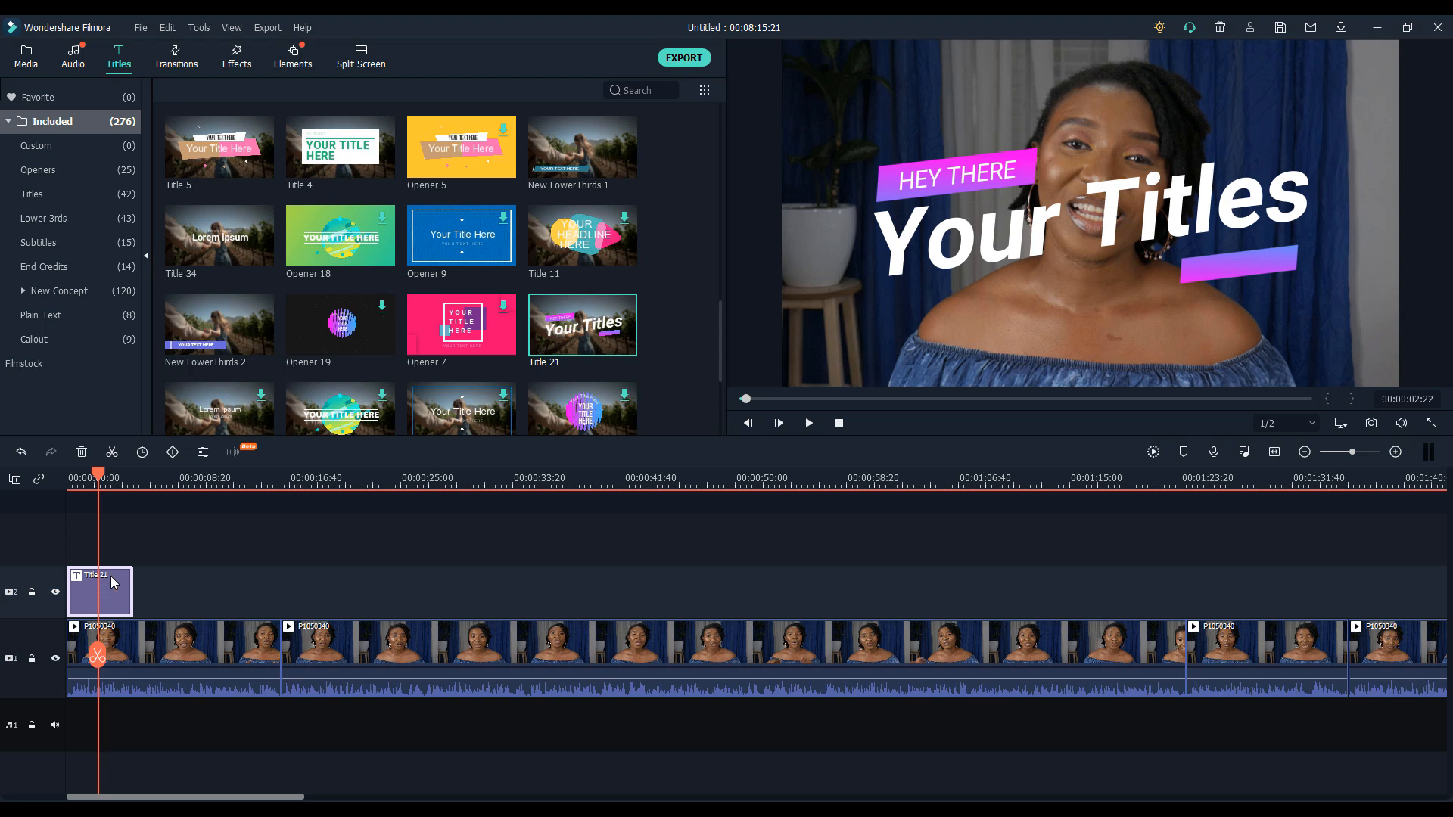
key(Delete)
- Add the Basic 6 plain-text title at the start of the second video track and move it to the frame's lower-left corner, X position -263
click(68, 318)
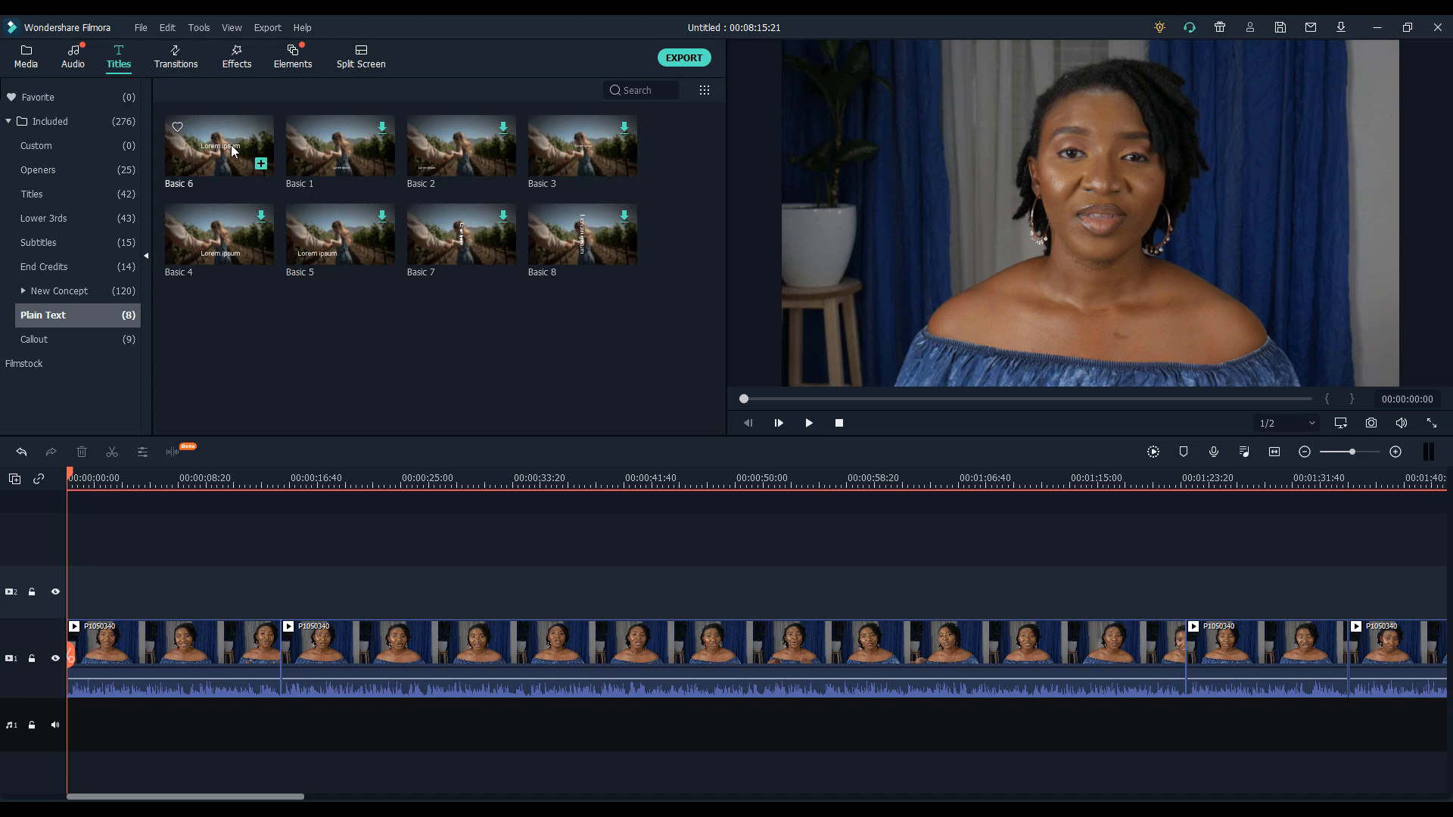
drag(223, 151, 203, 566)
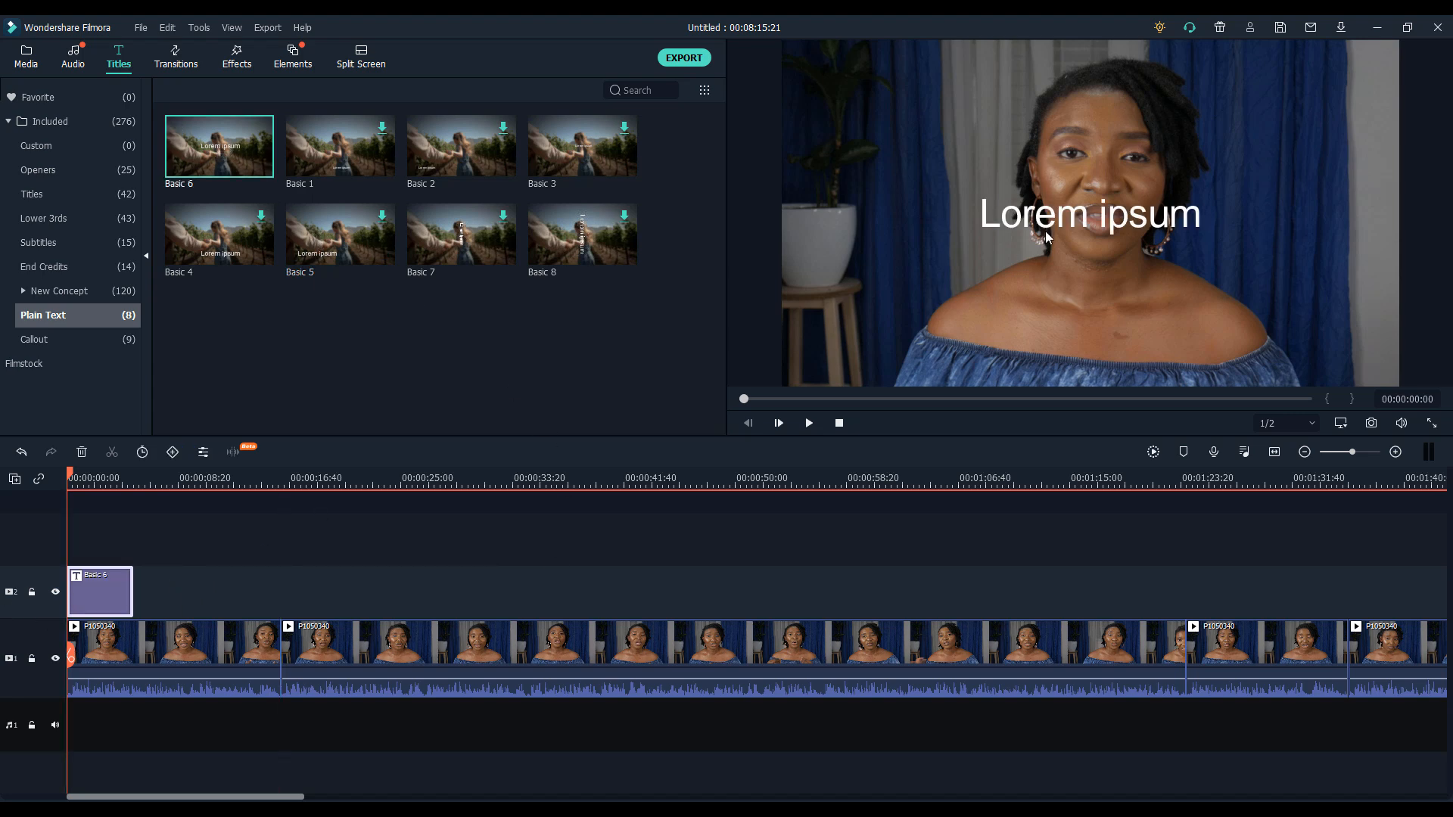
double_click(94, 588)
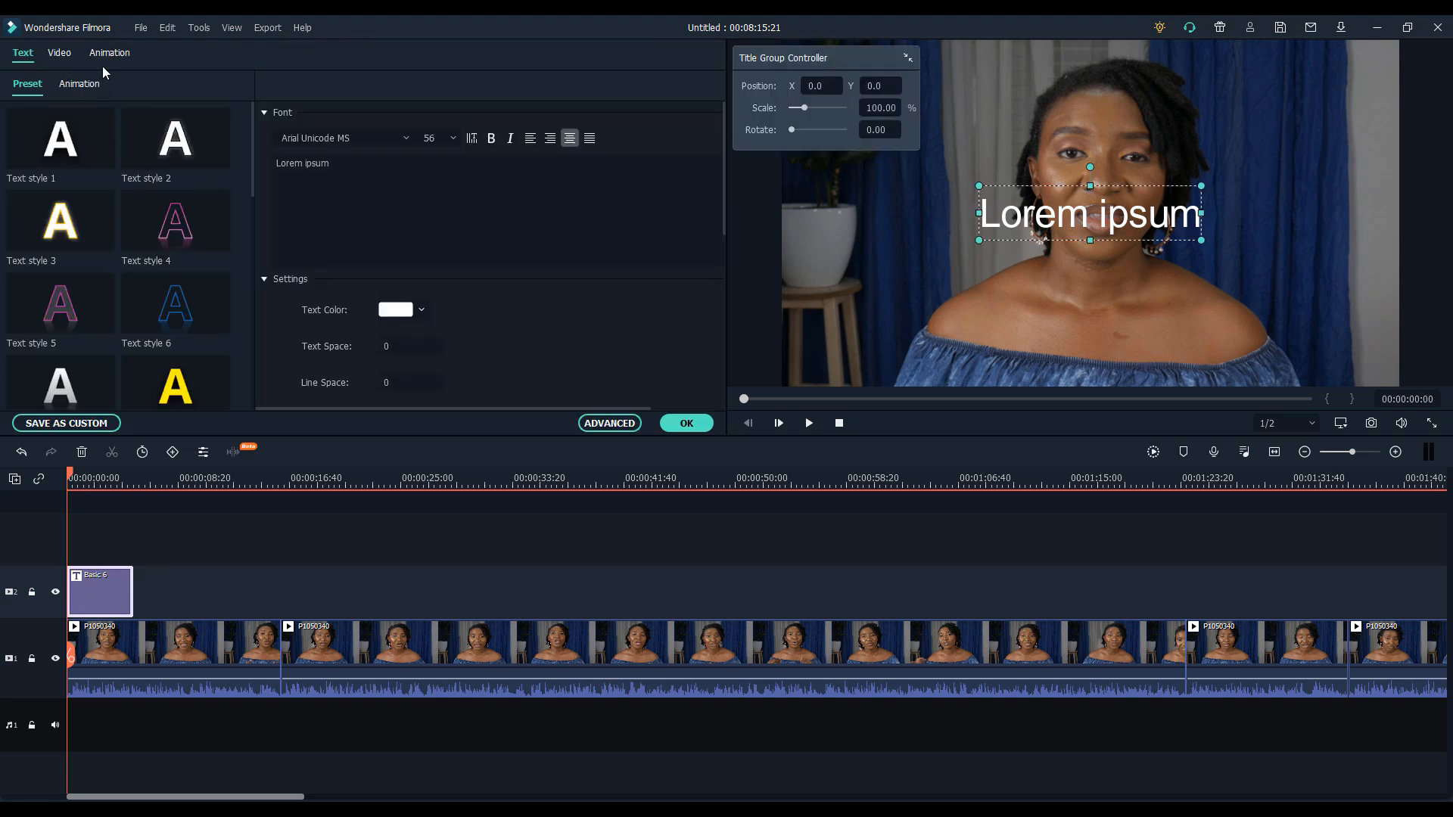
click(58, 55)
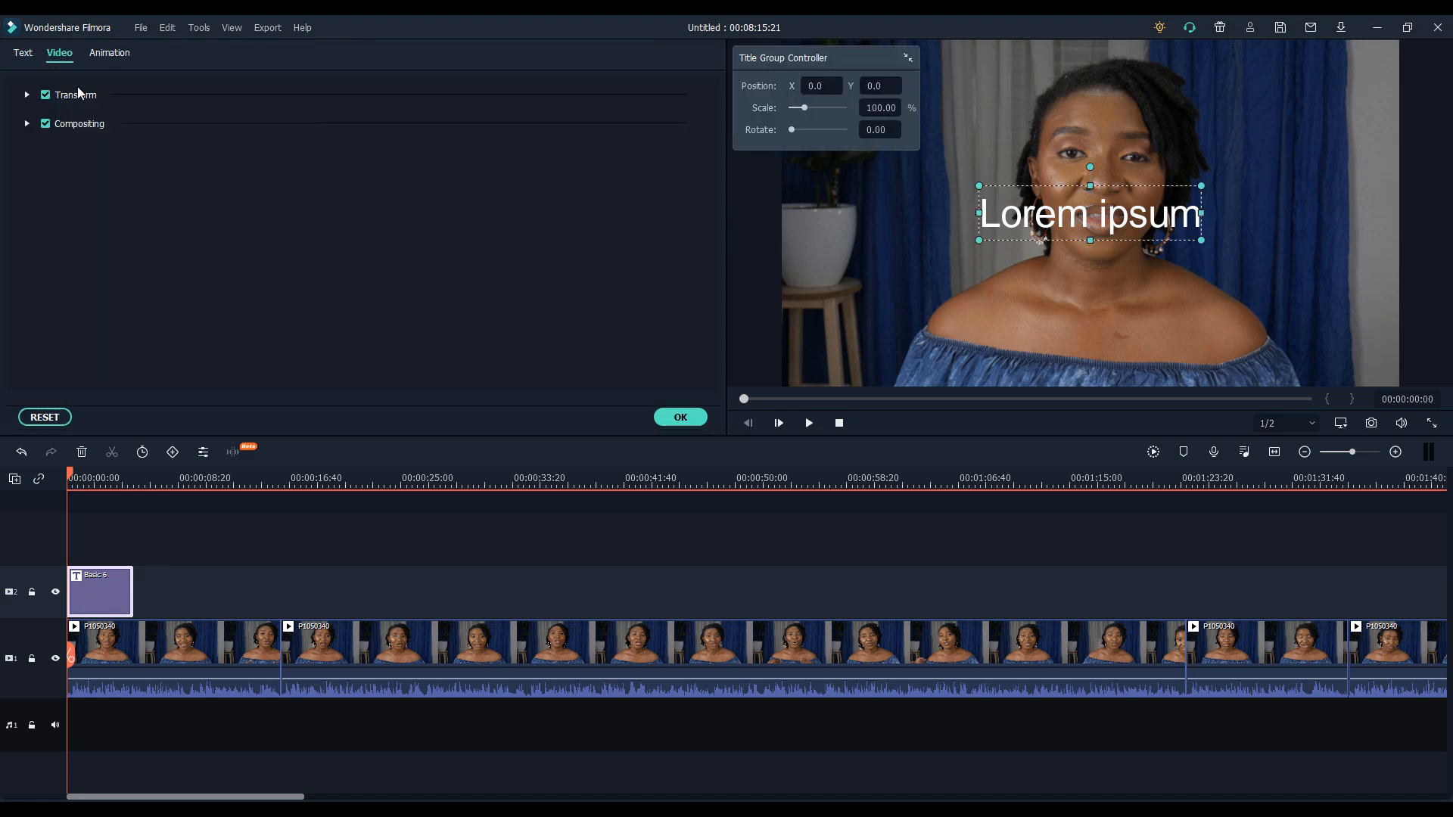
click(27, 97)
drag(280, 197, 81, 197)
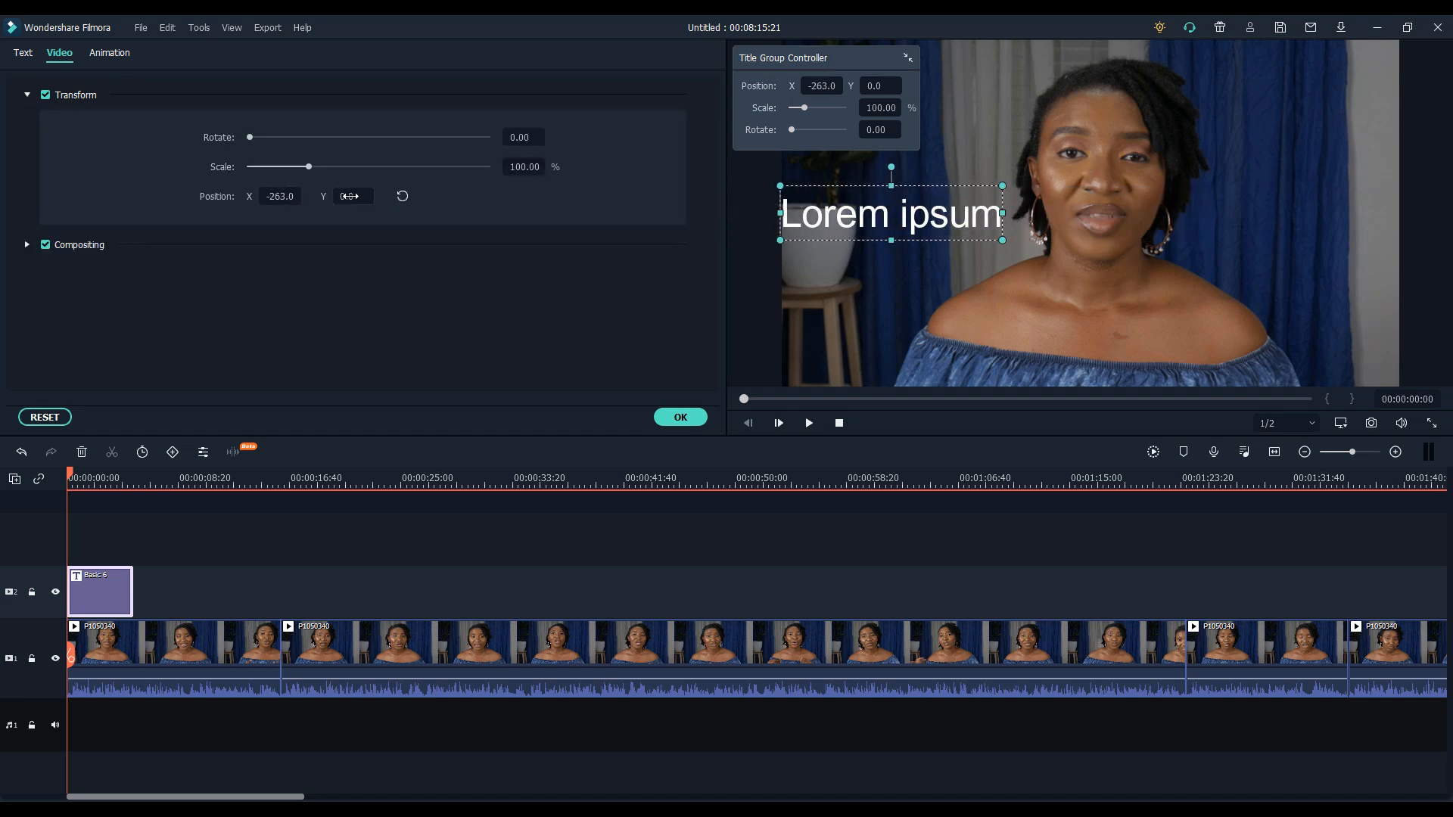
drag(348, 196, 195, 196)
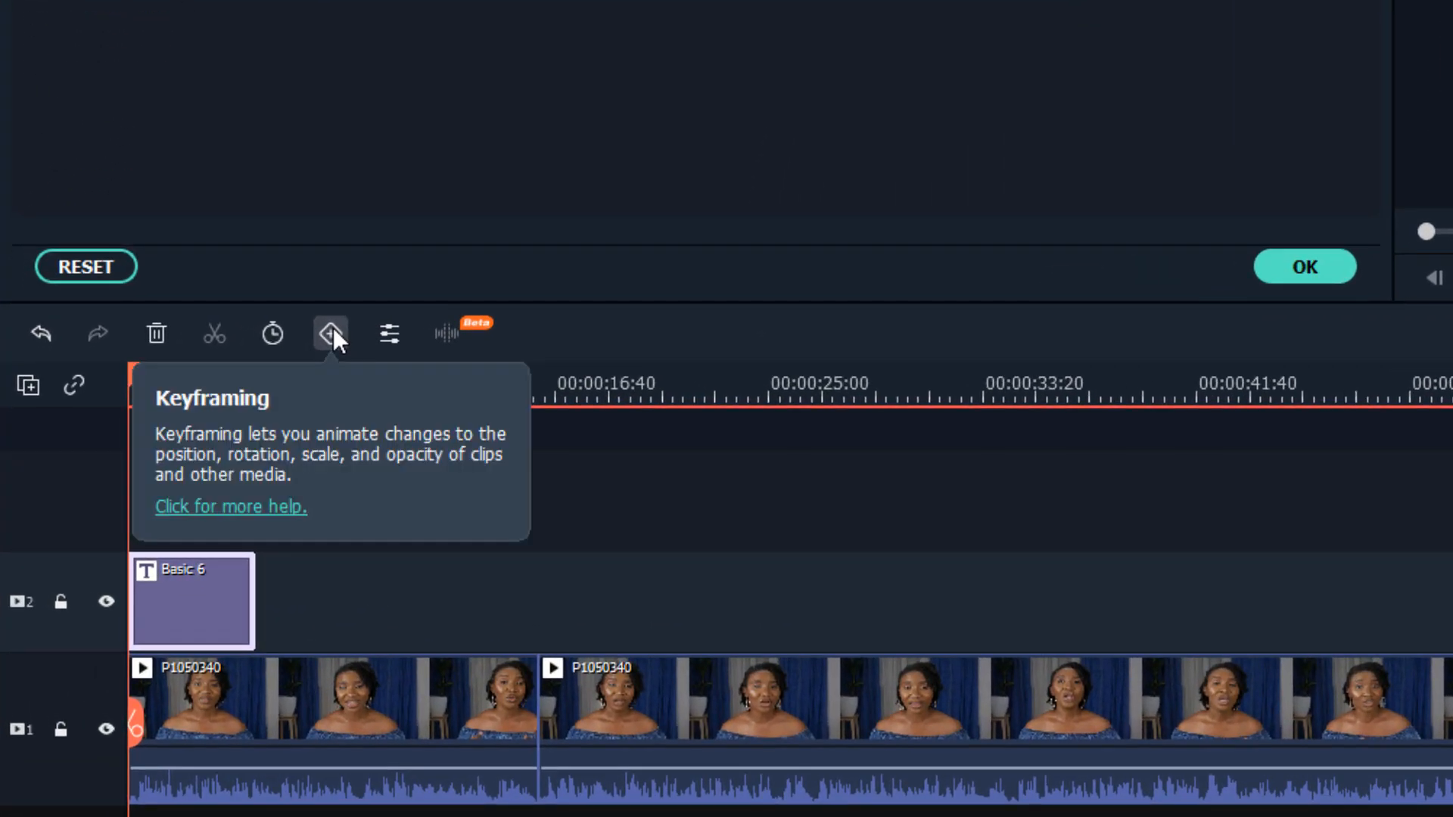
- Keyframe the title to slide in from X position -292 at the start to 14 at 00:00:01:41, preview it and accept the animation
click(331, 333)
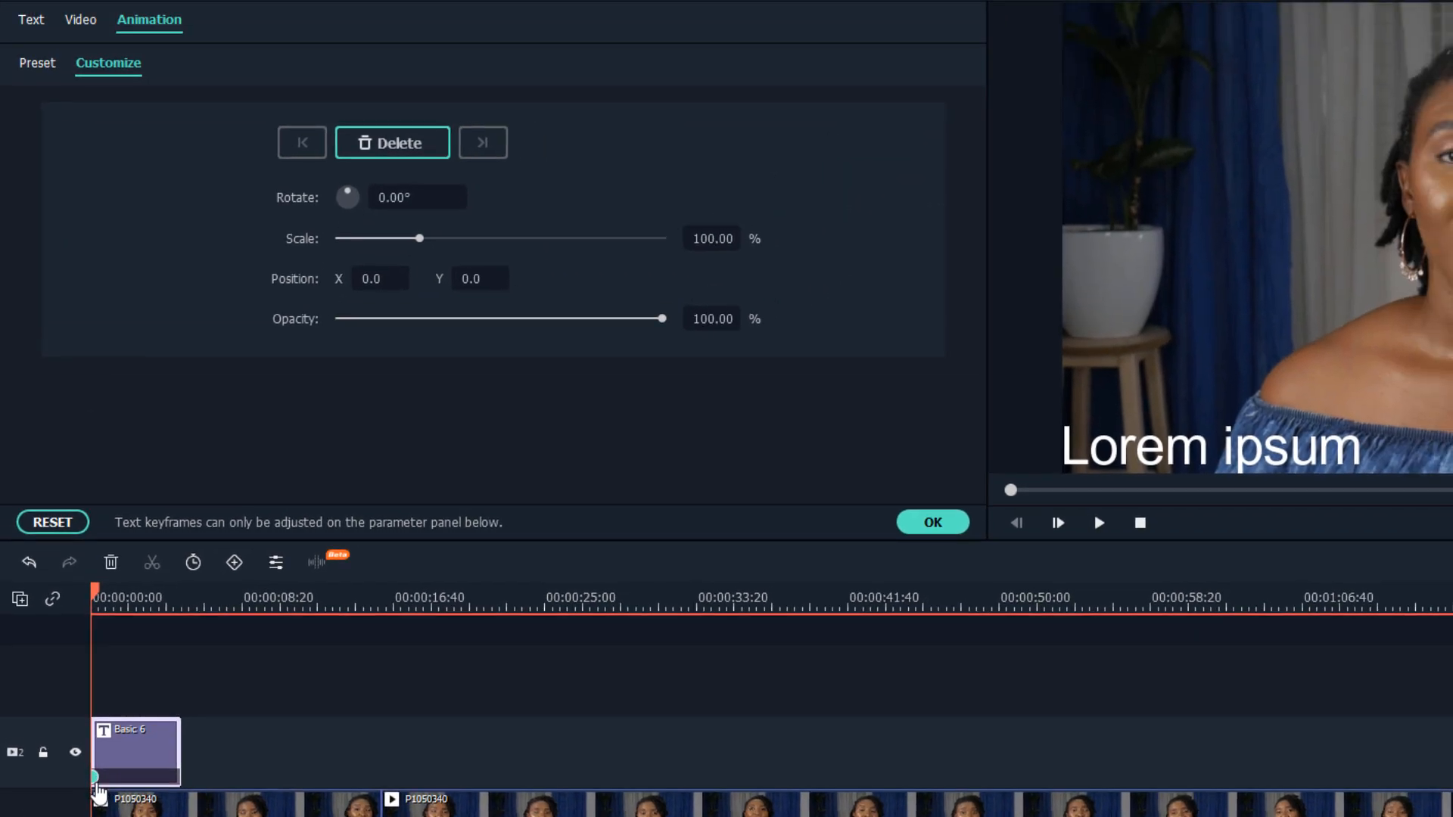
drag(393, 277, 171, 277)
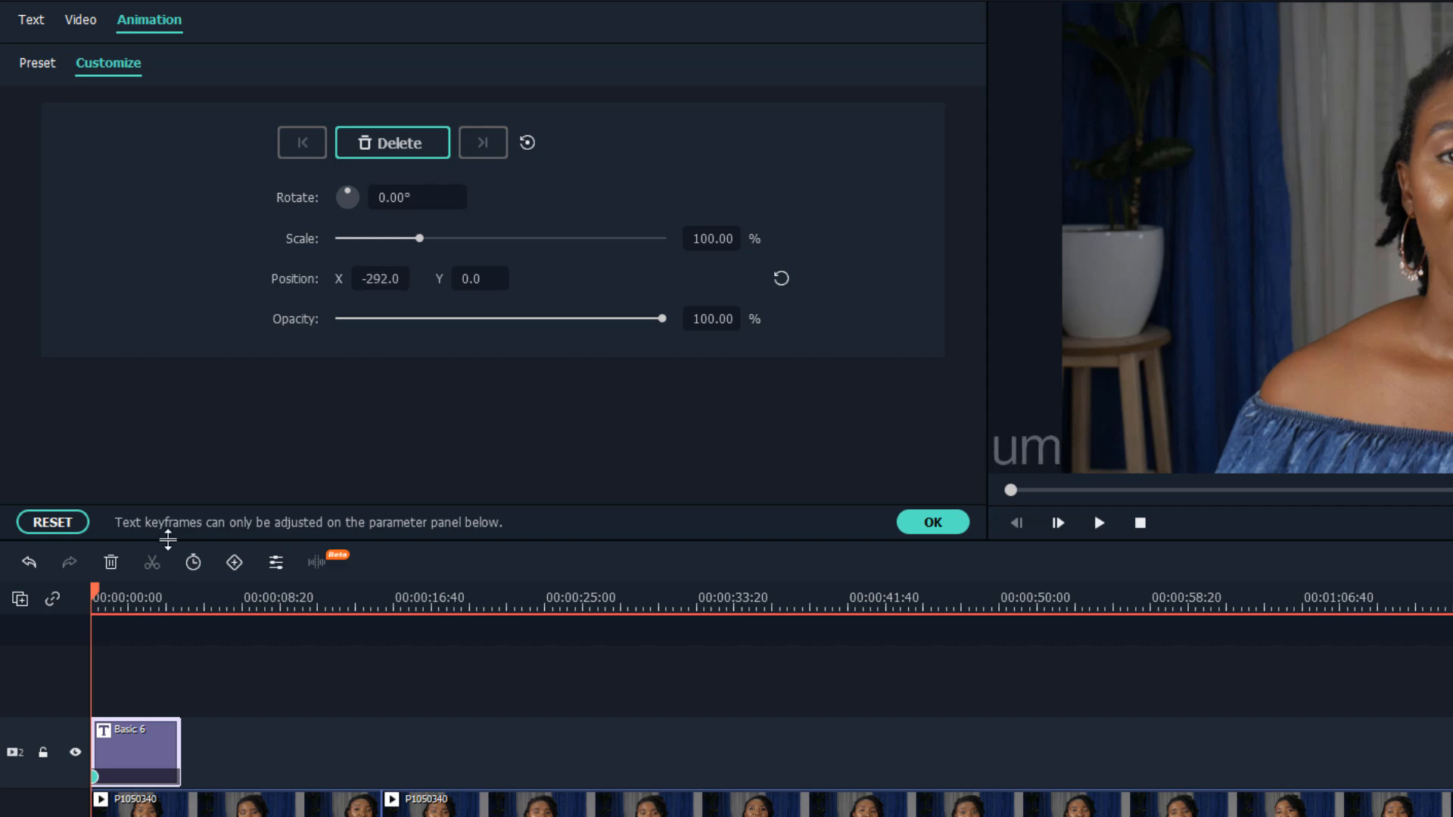
drag(95, 591, 92, 481)
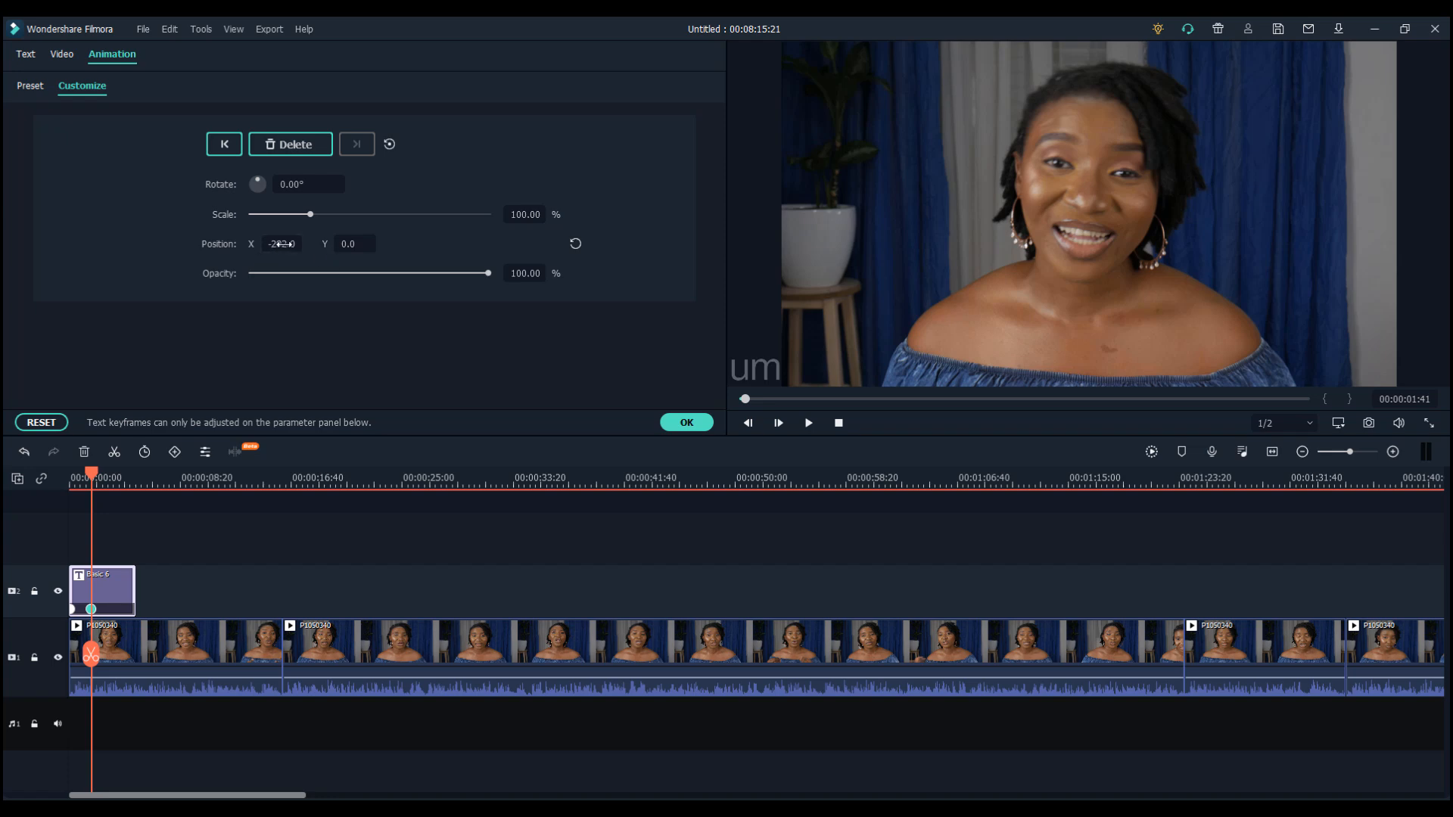
drag(282, 244, 513, 244)
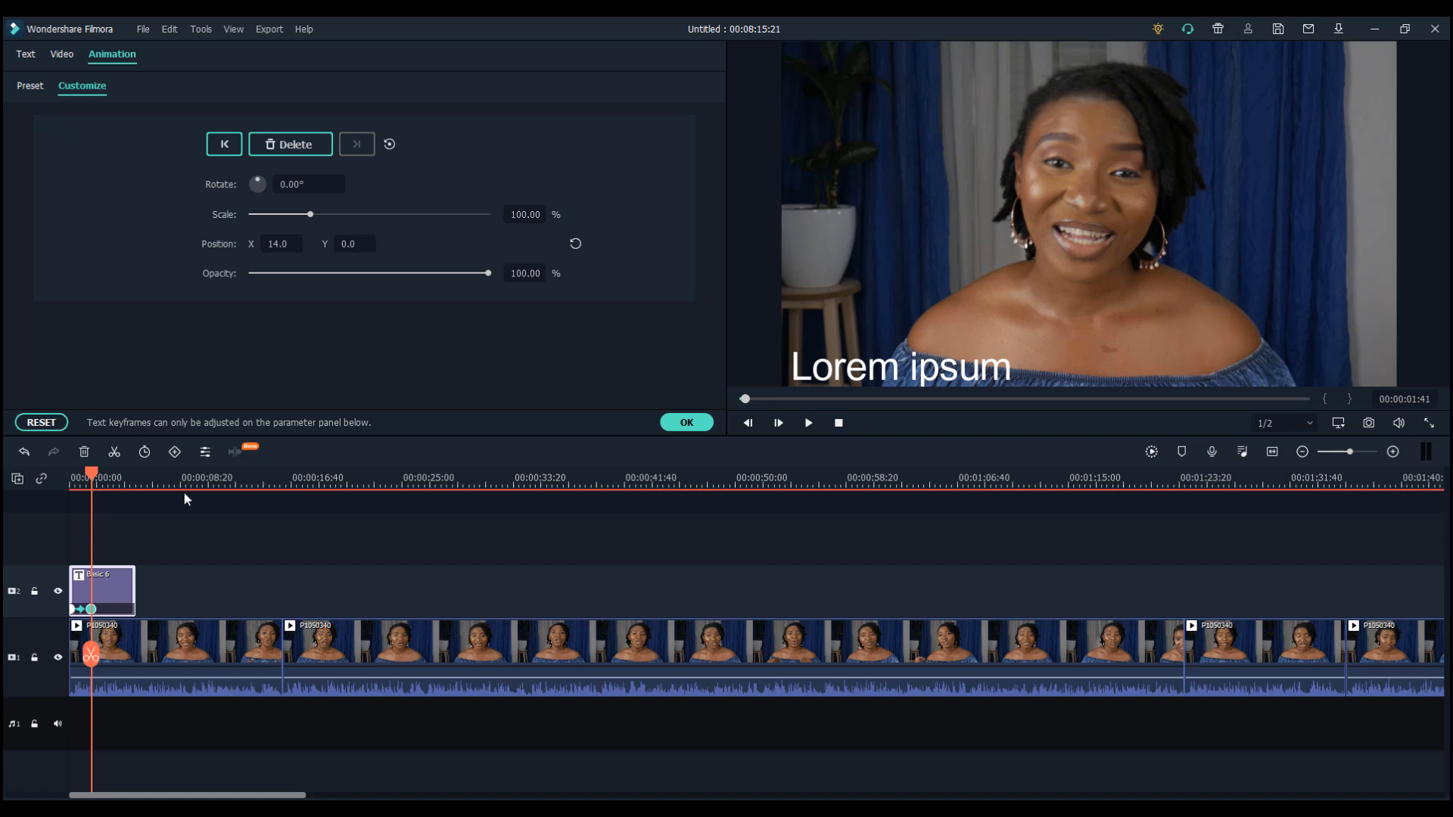
click(809, 422)
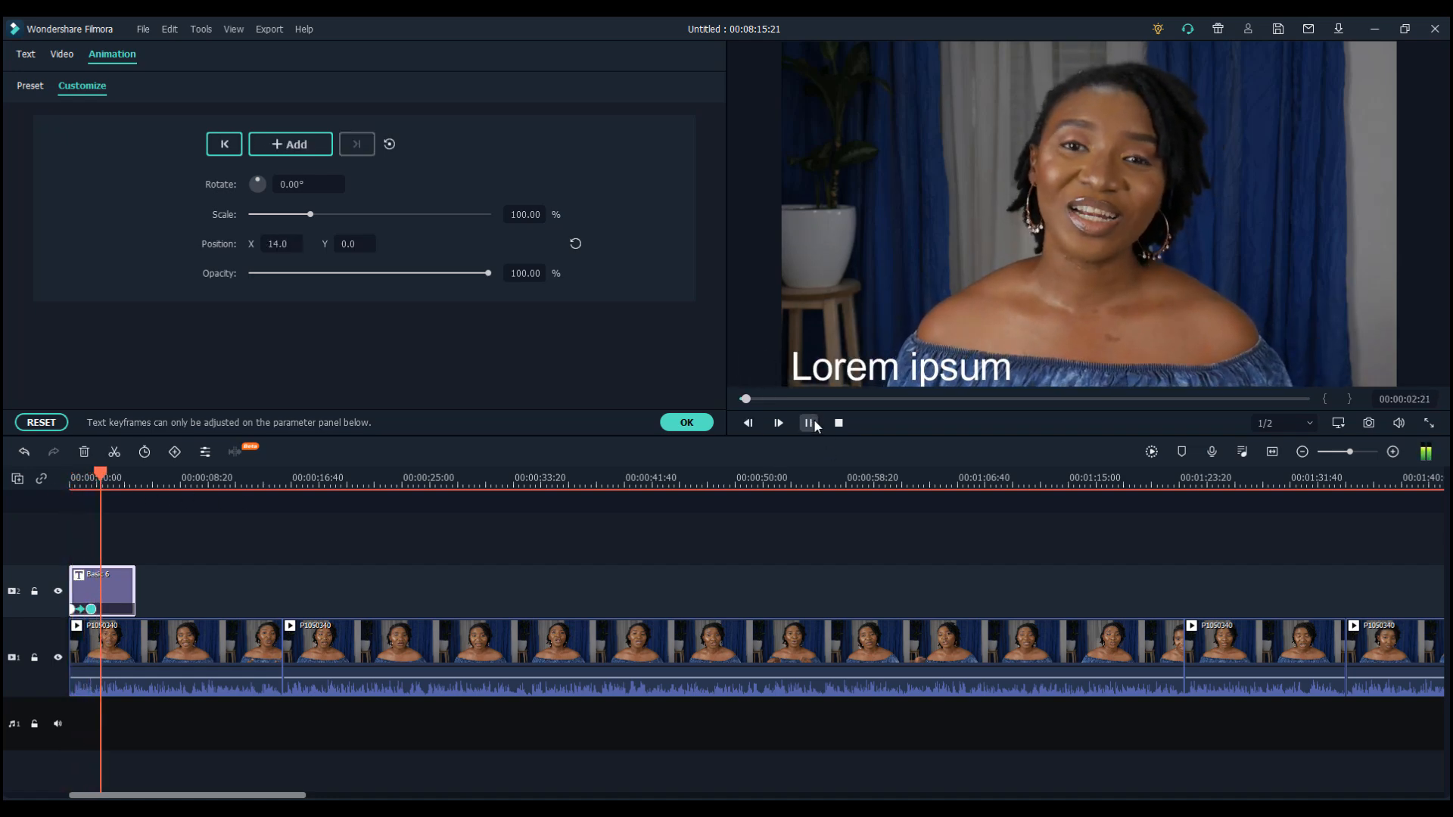
click(809, 422)
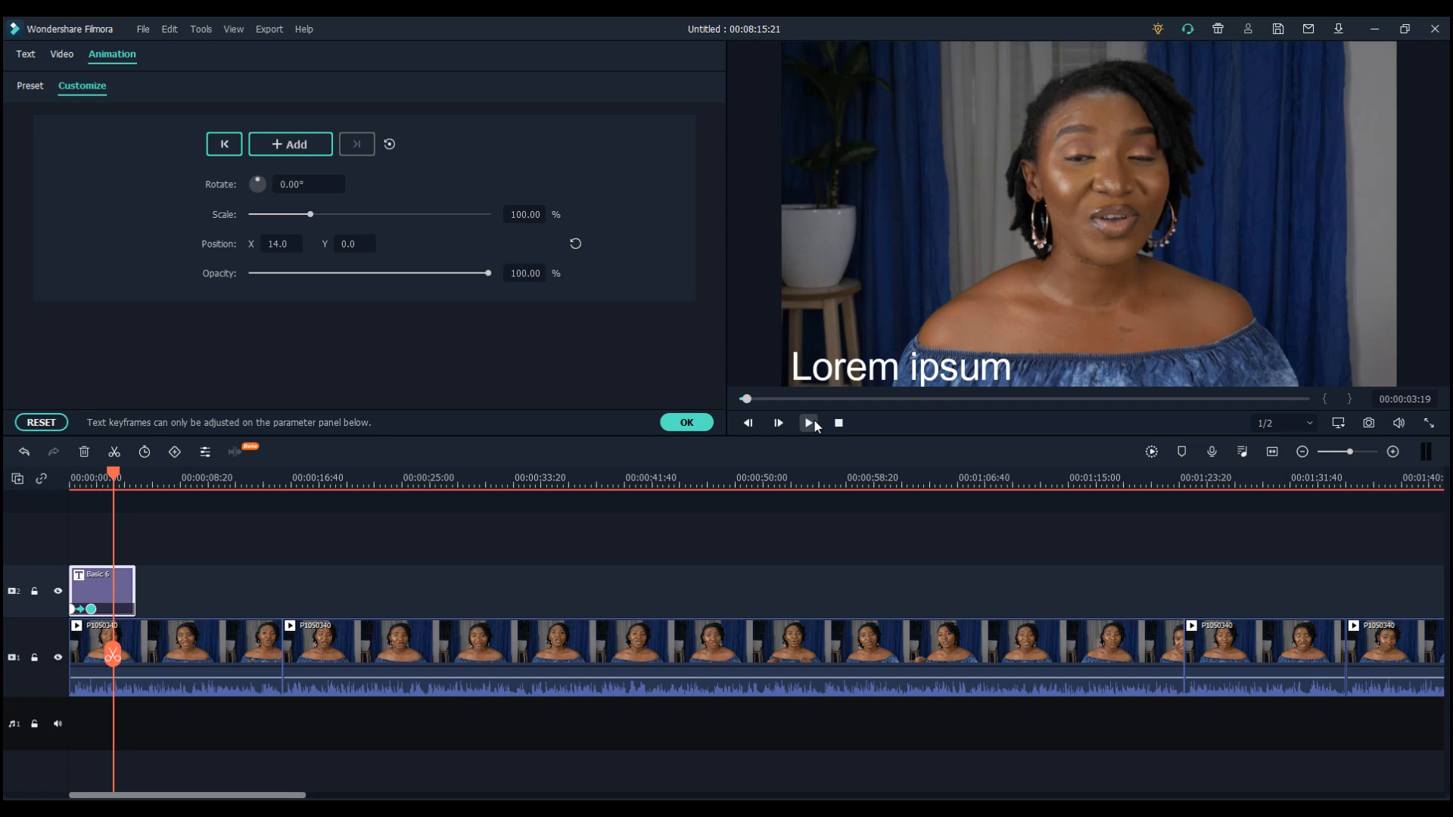
click(700, 422)
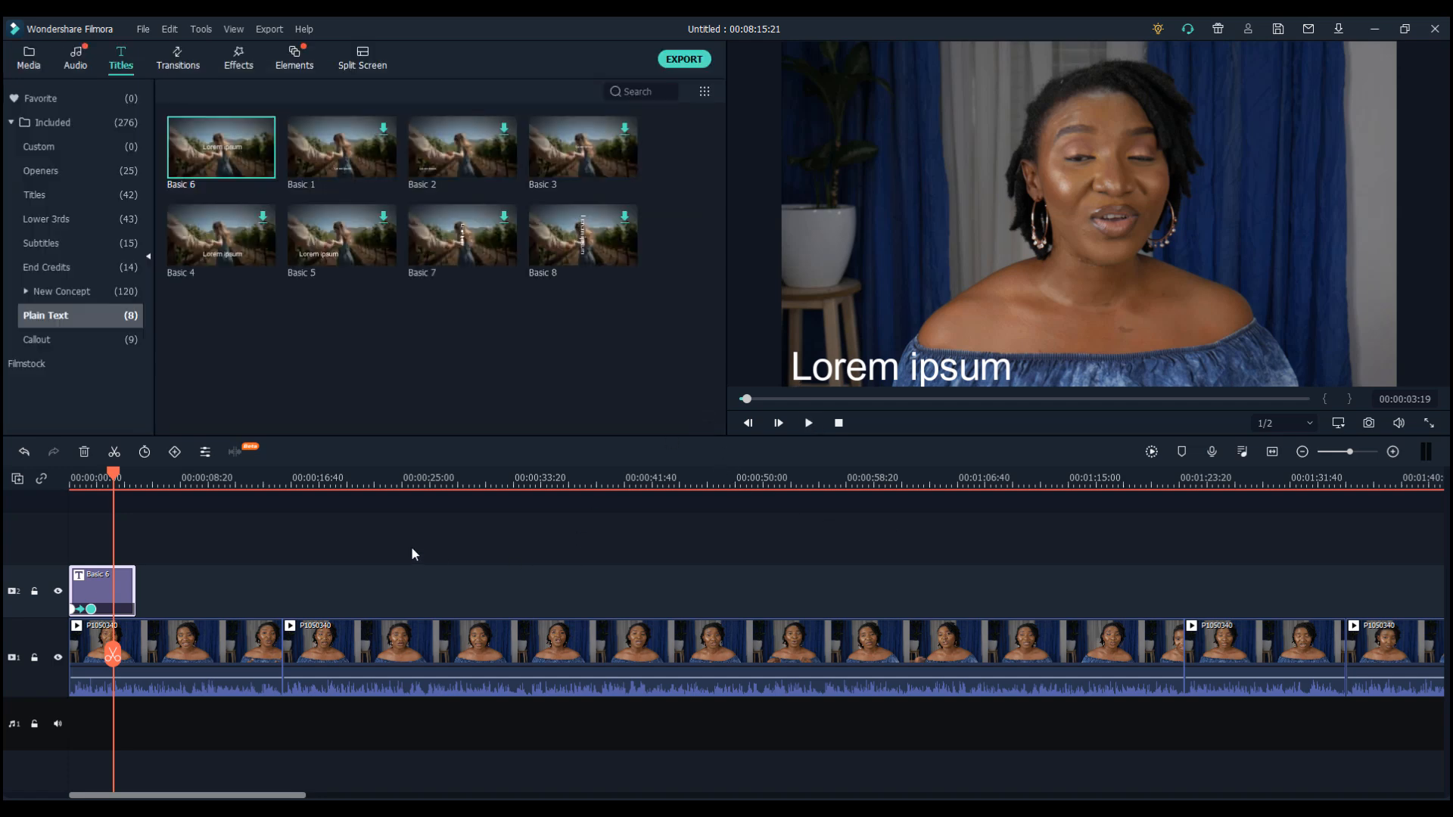
- Add the Blurry Roll 3 transition between the first two P1050340 clips and preview it
click(390, 585)
click(187, 65)
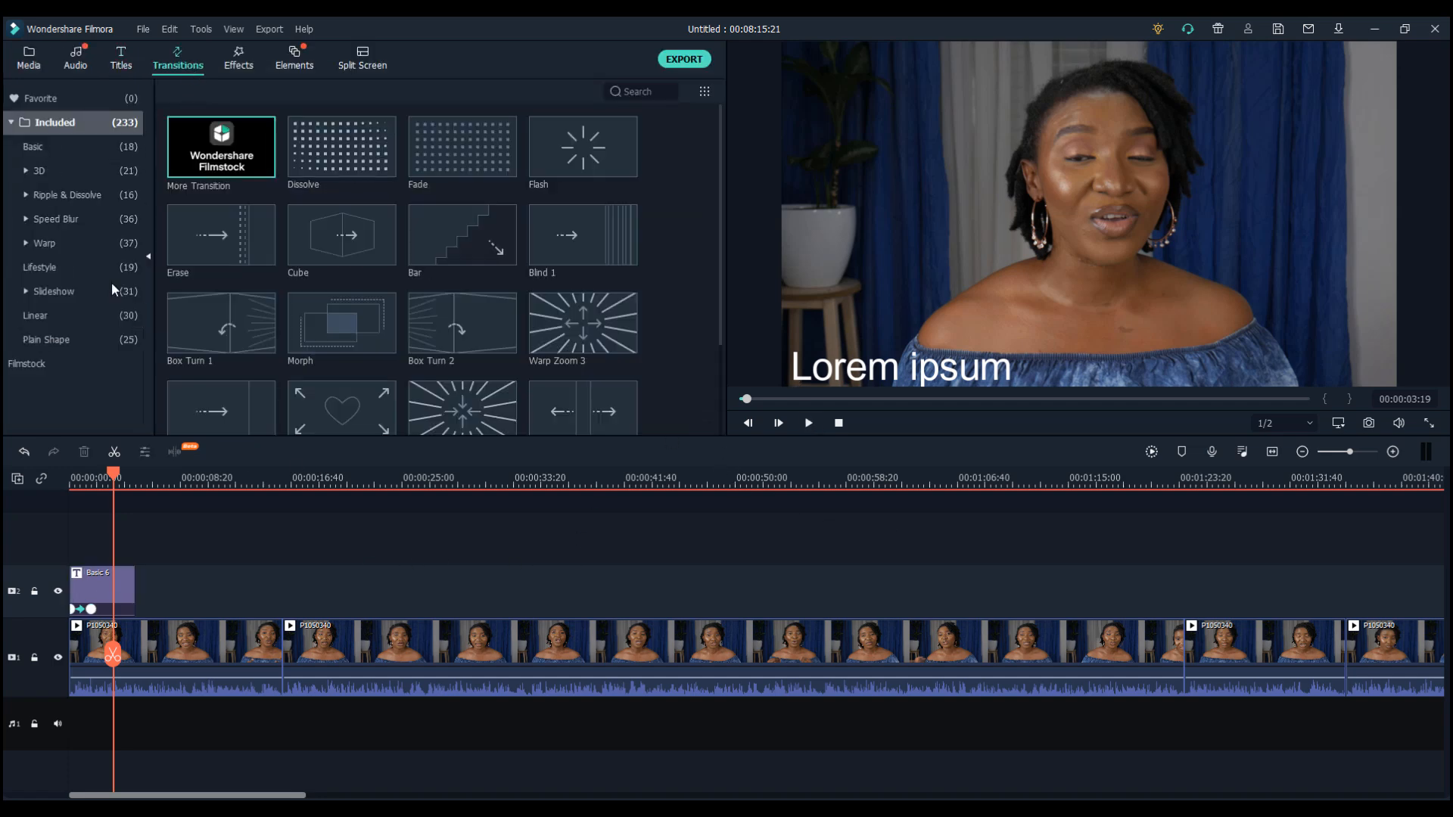
scroll(303, 233, down, 5)
scroll(305, 235, down, 3)
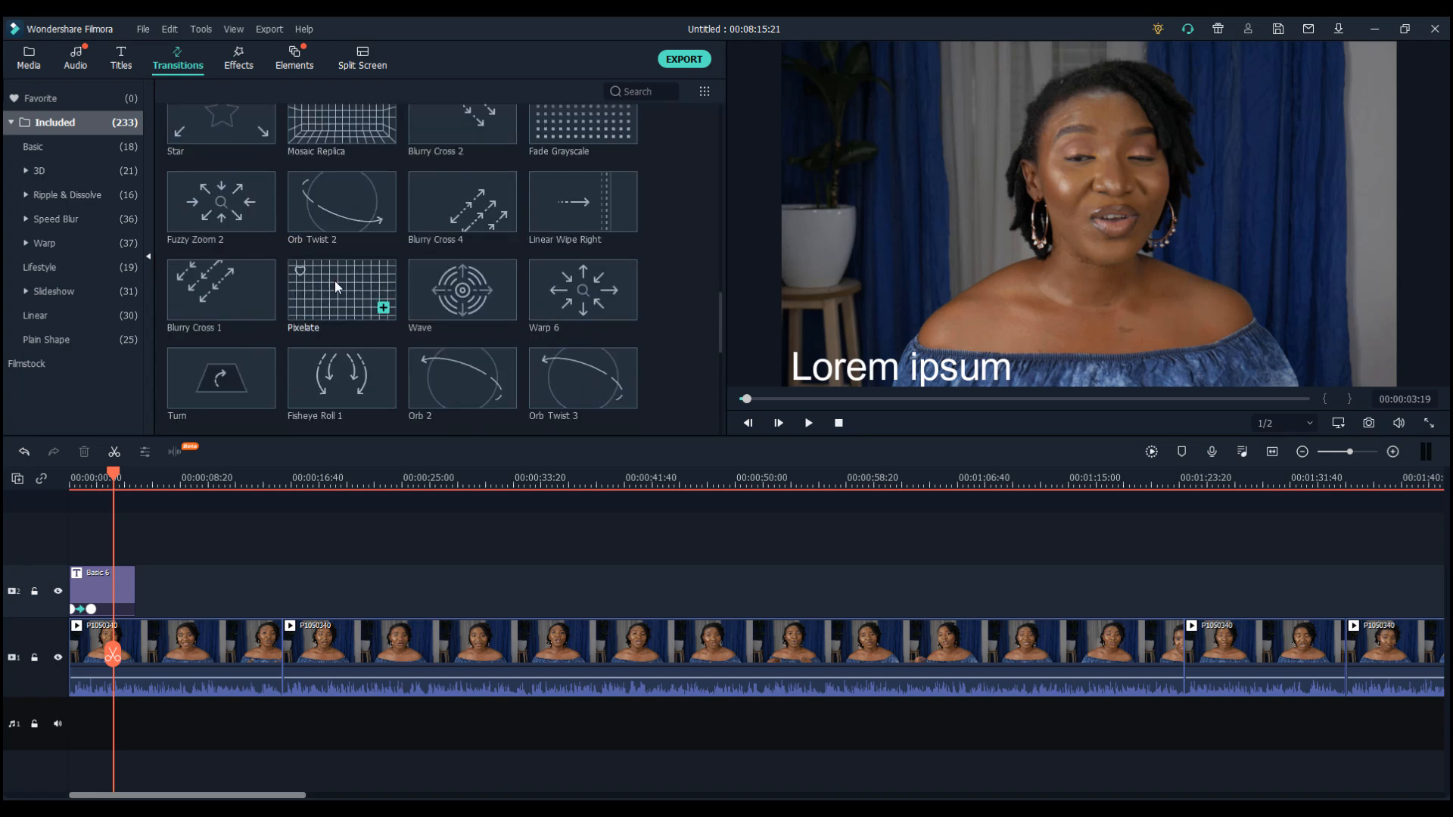
scroll(343, 274, up, 8)
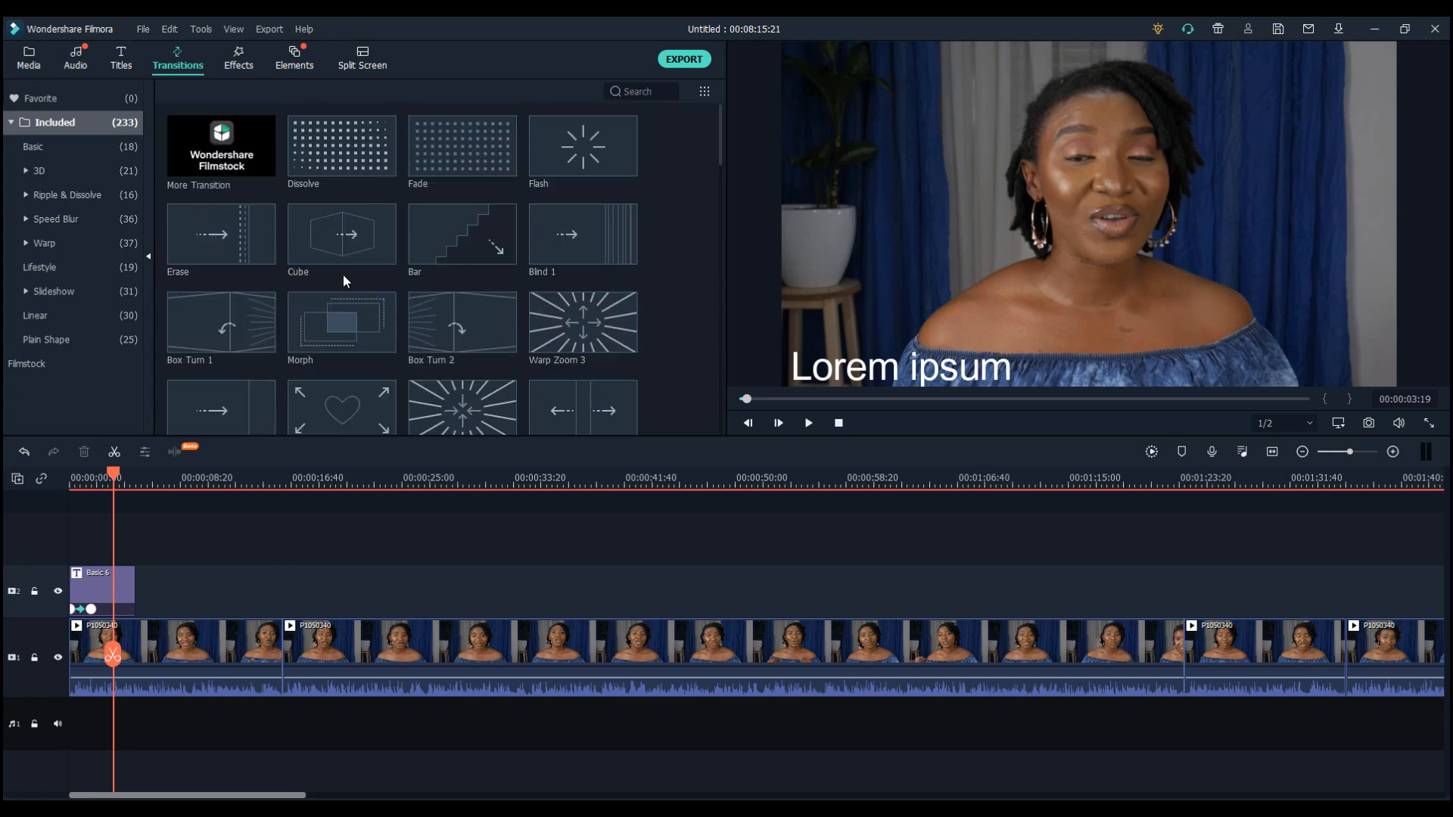
scroll(263, 311, down, 5)
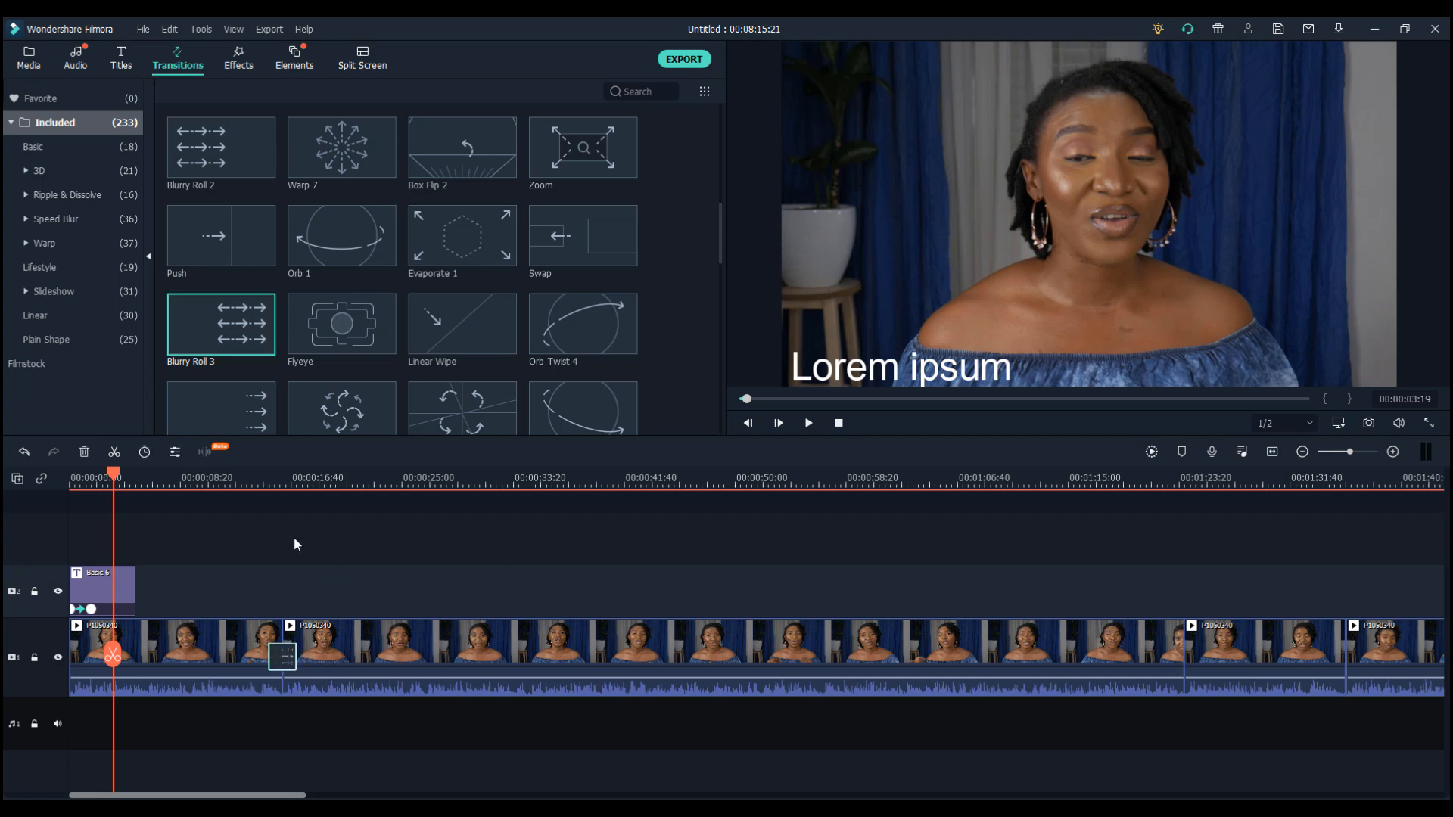
drag(118, 477, 265, 501)
click(808, 426)
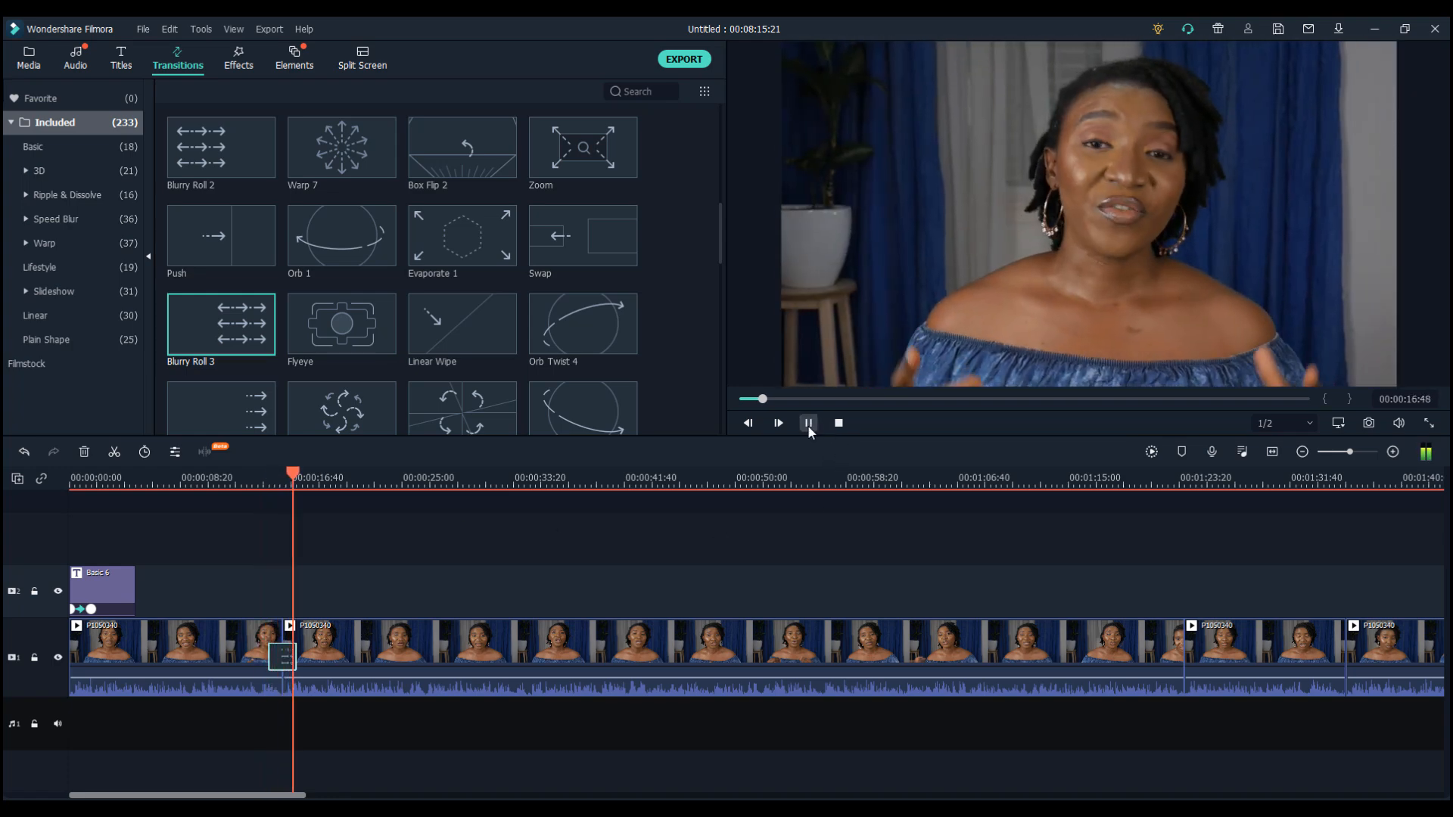
click(808, 424)
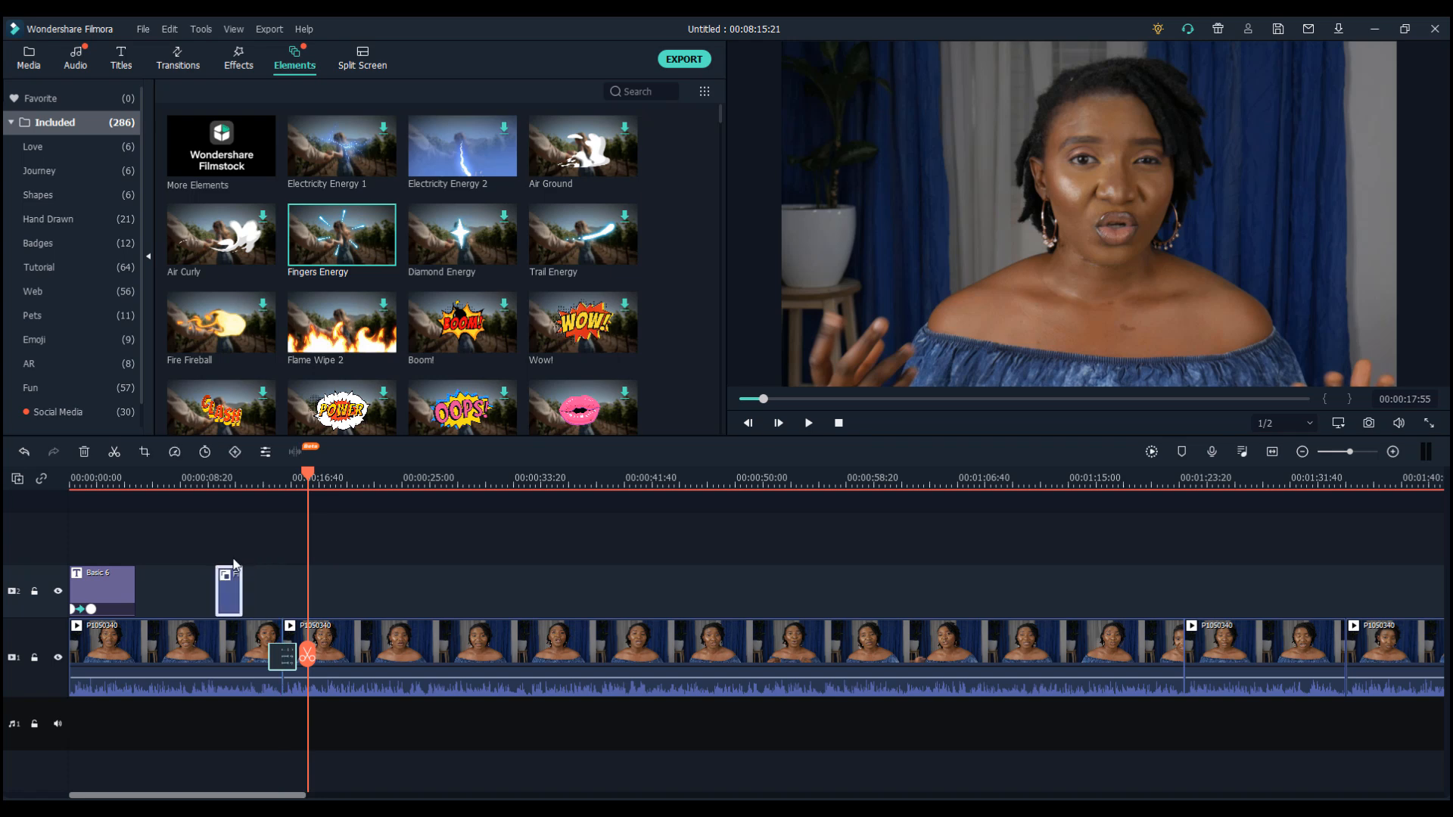
- Preview the Fingers Energy element on the second video track from about 00:00:10:51 and open its settings
drag(297, 483, 215, 503)
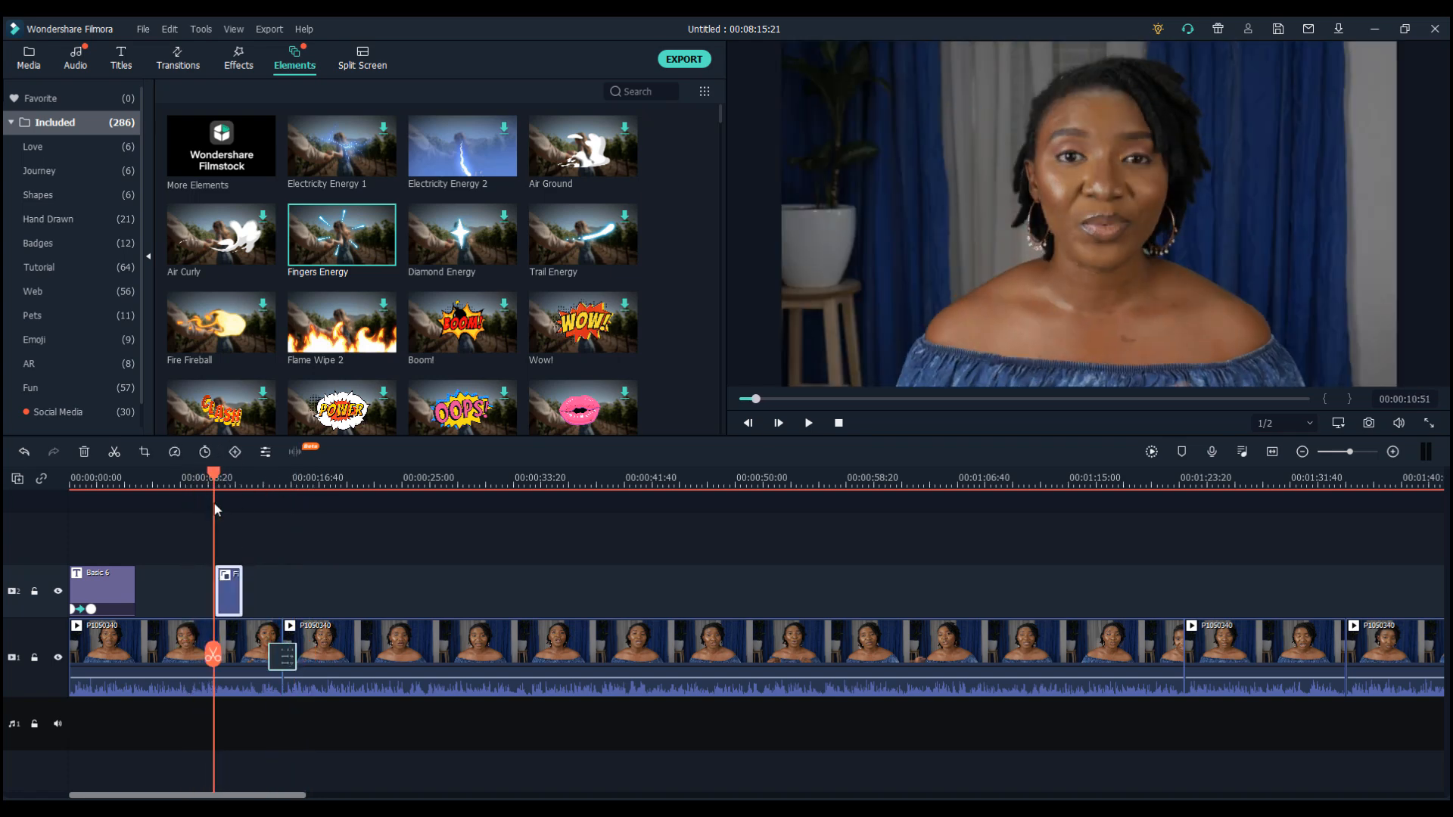
click(803, 429)
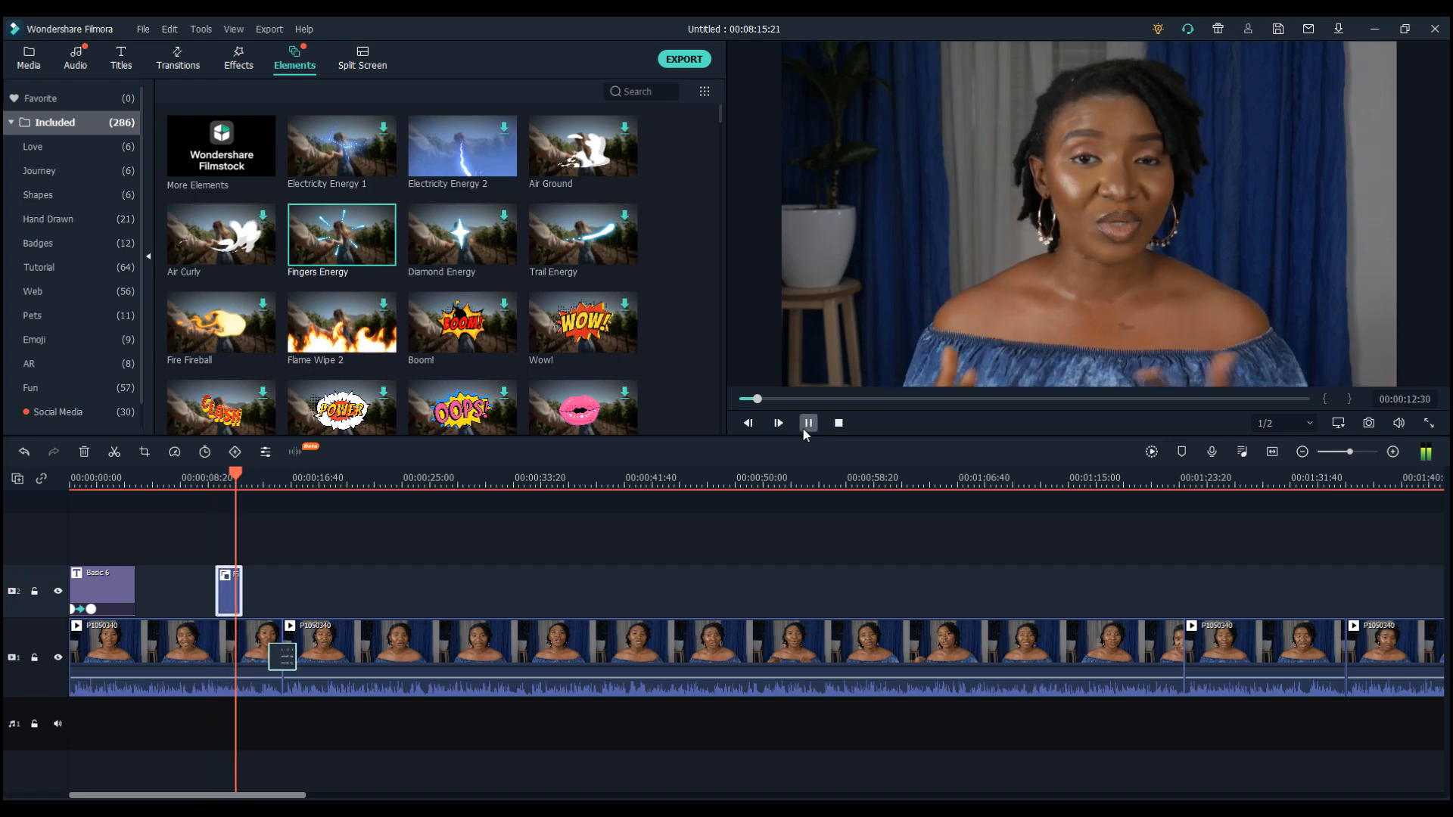
click(805, 424)
double_click(231, 589)
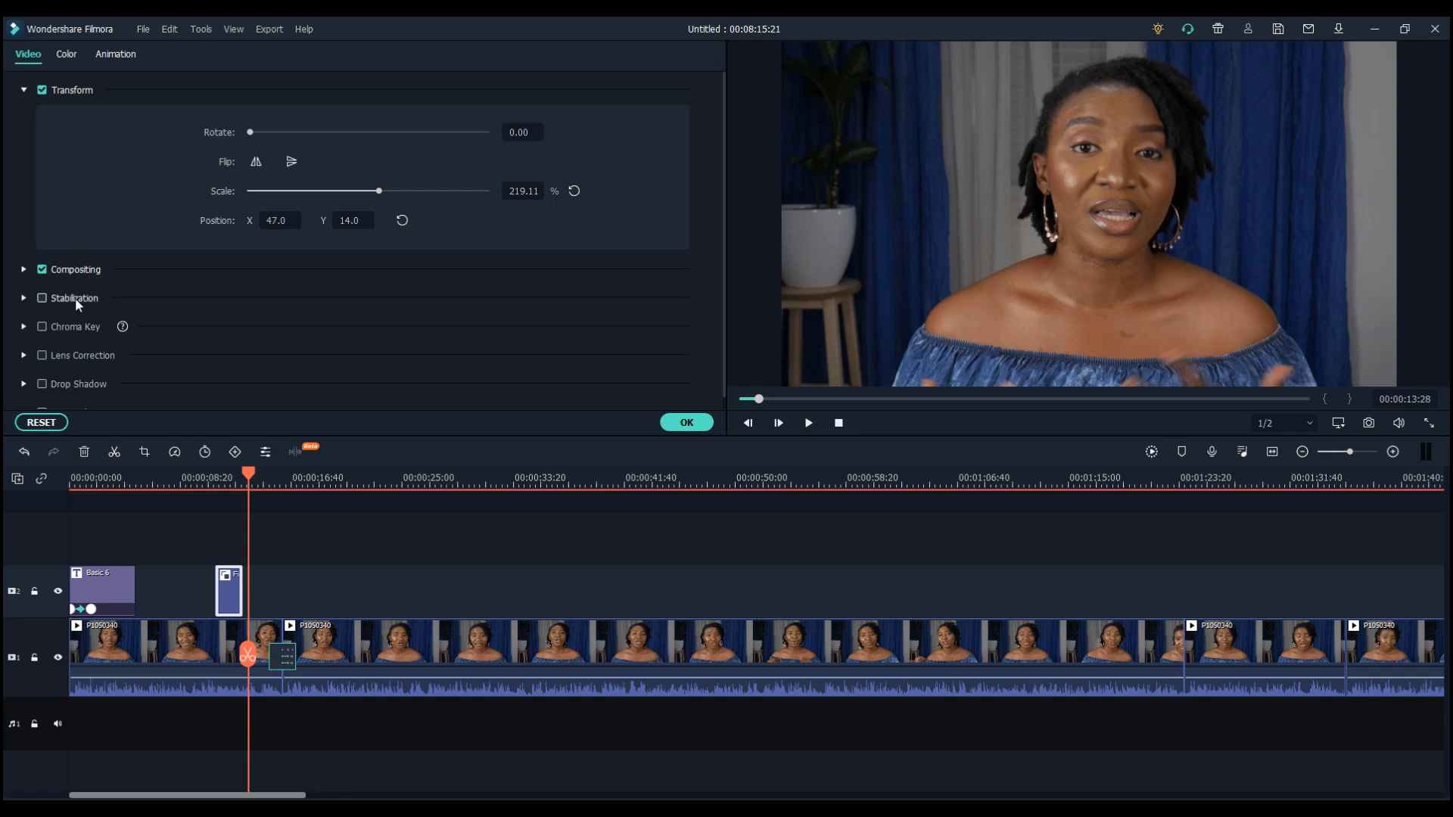
- Enable Lens Correction on the first P1050340 clip and review the available camera model profiles without choosing one
double_click(173, 647)
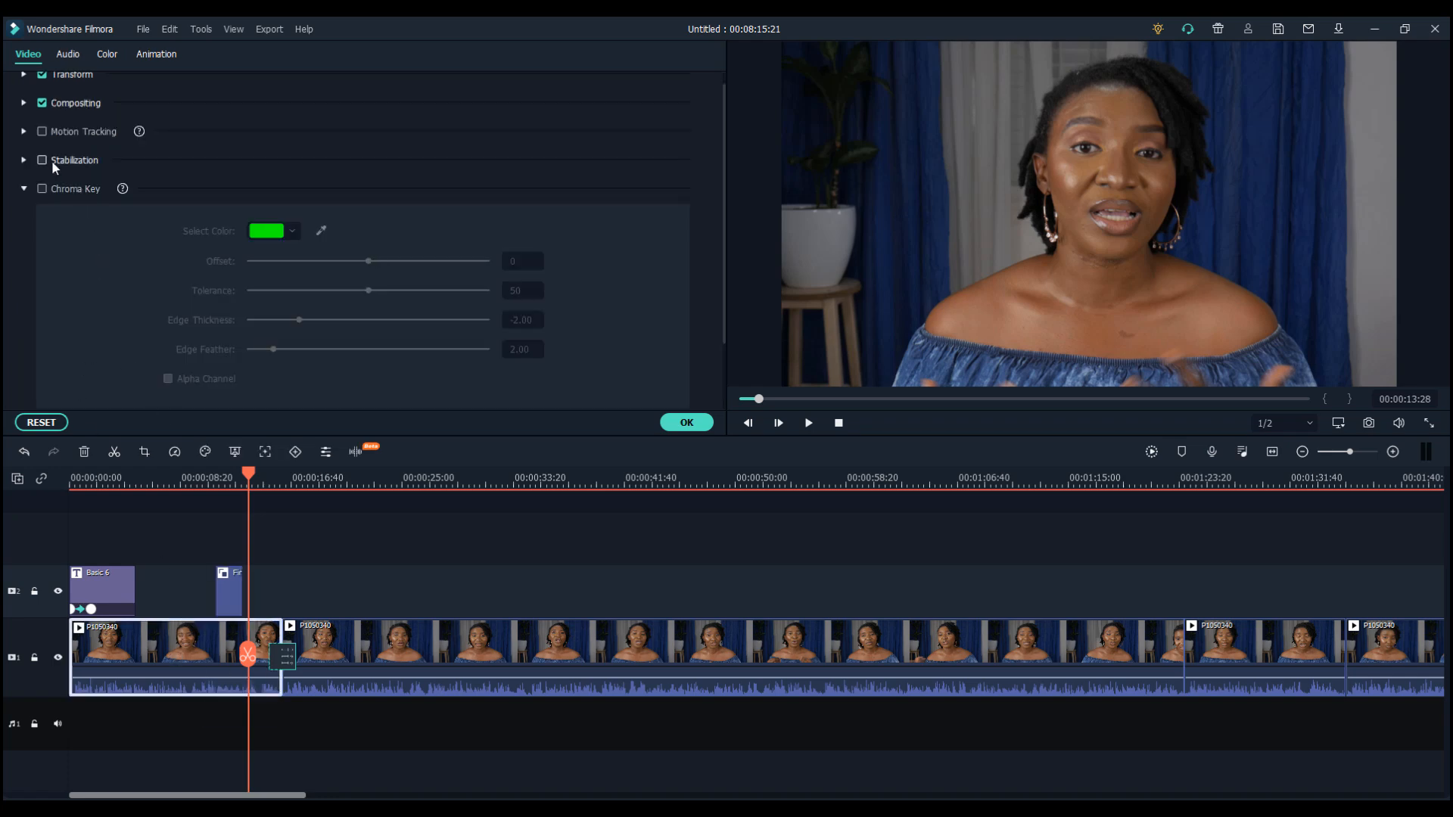
click(22, 189)
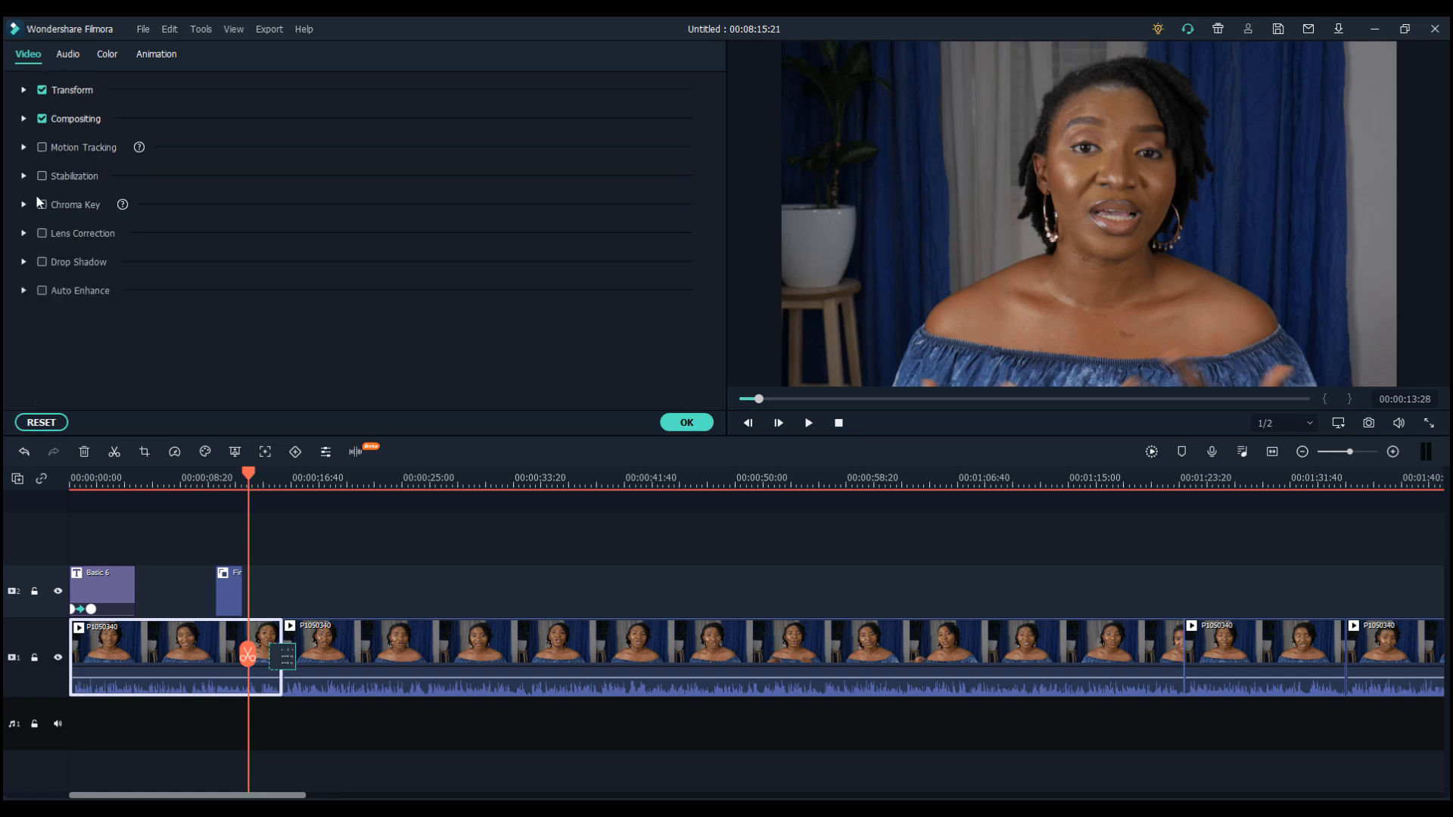
click(41, 234)
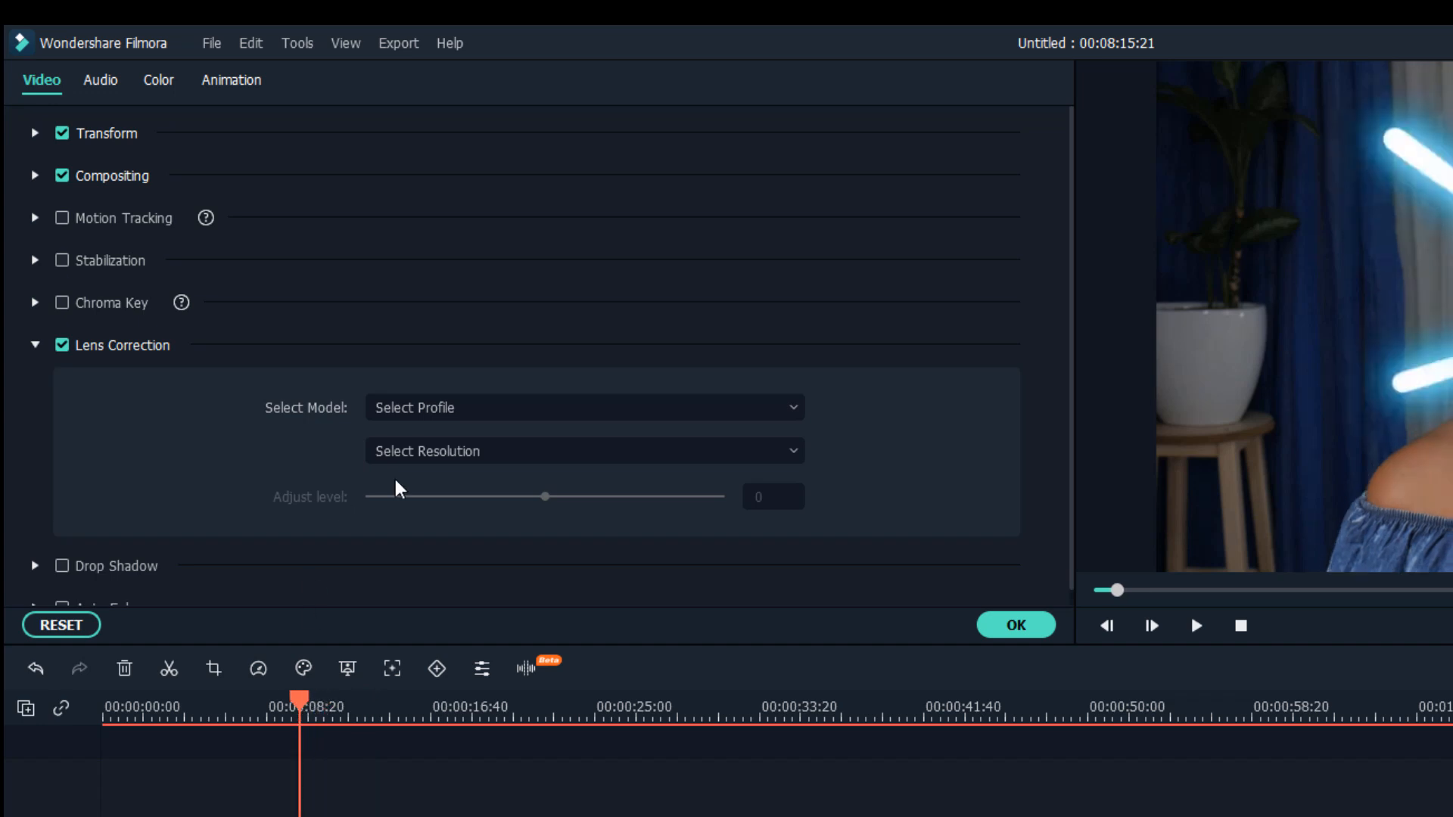
click(448, 418)
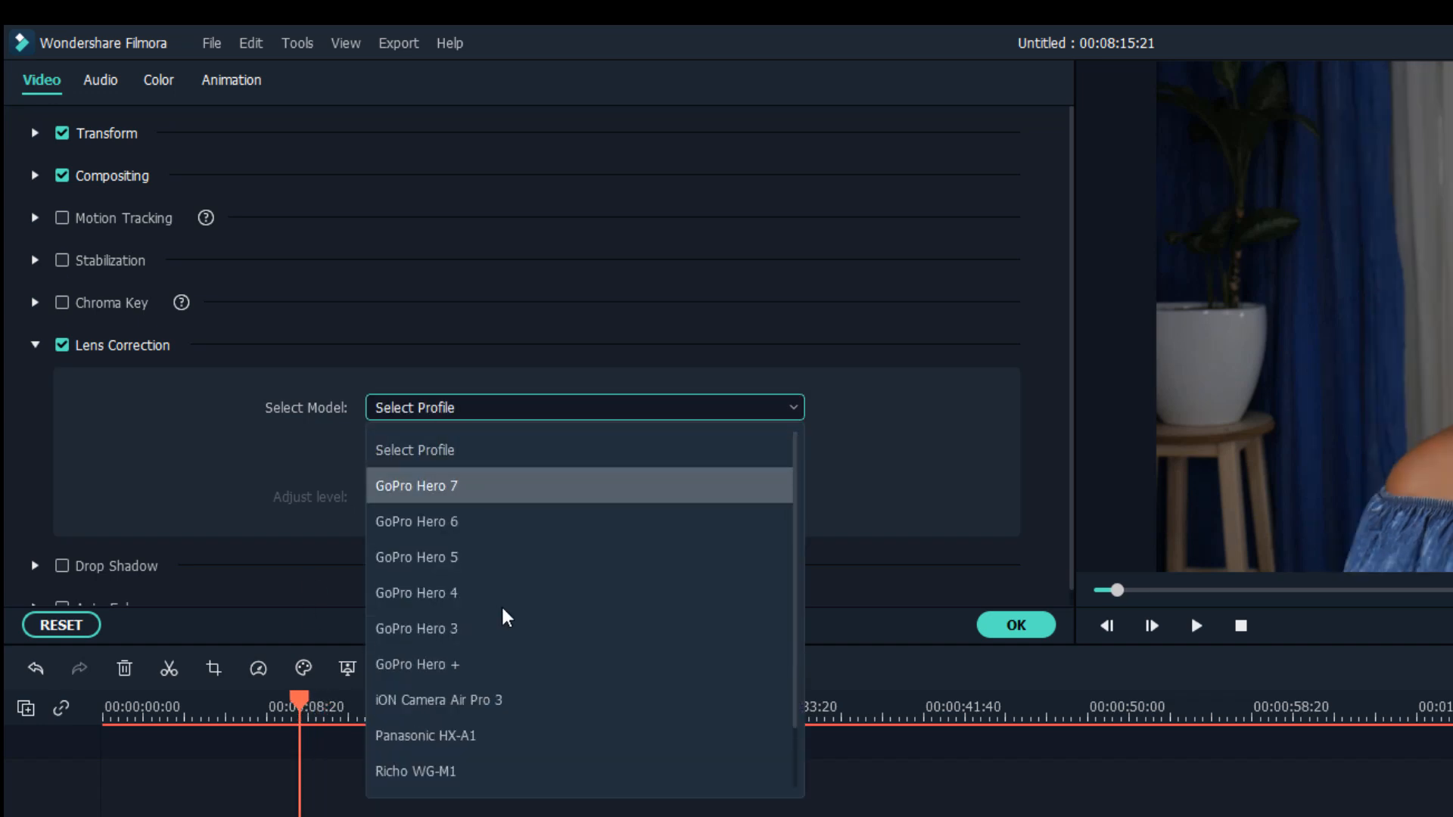
scroll(503, 617, down, 1)
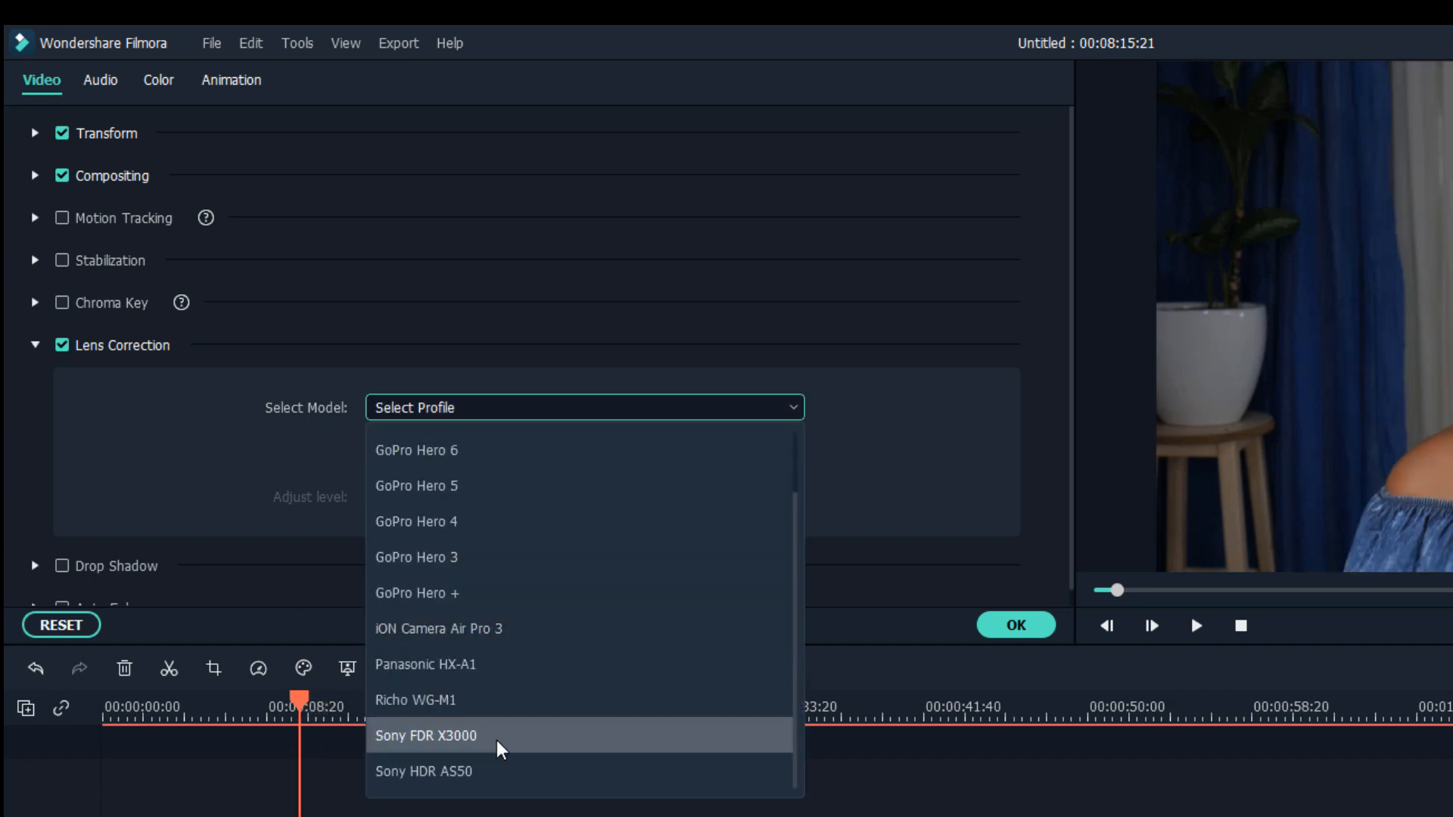
scroll(501, 749, up, 1)
click(202, 464)
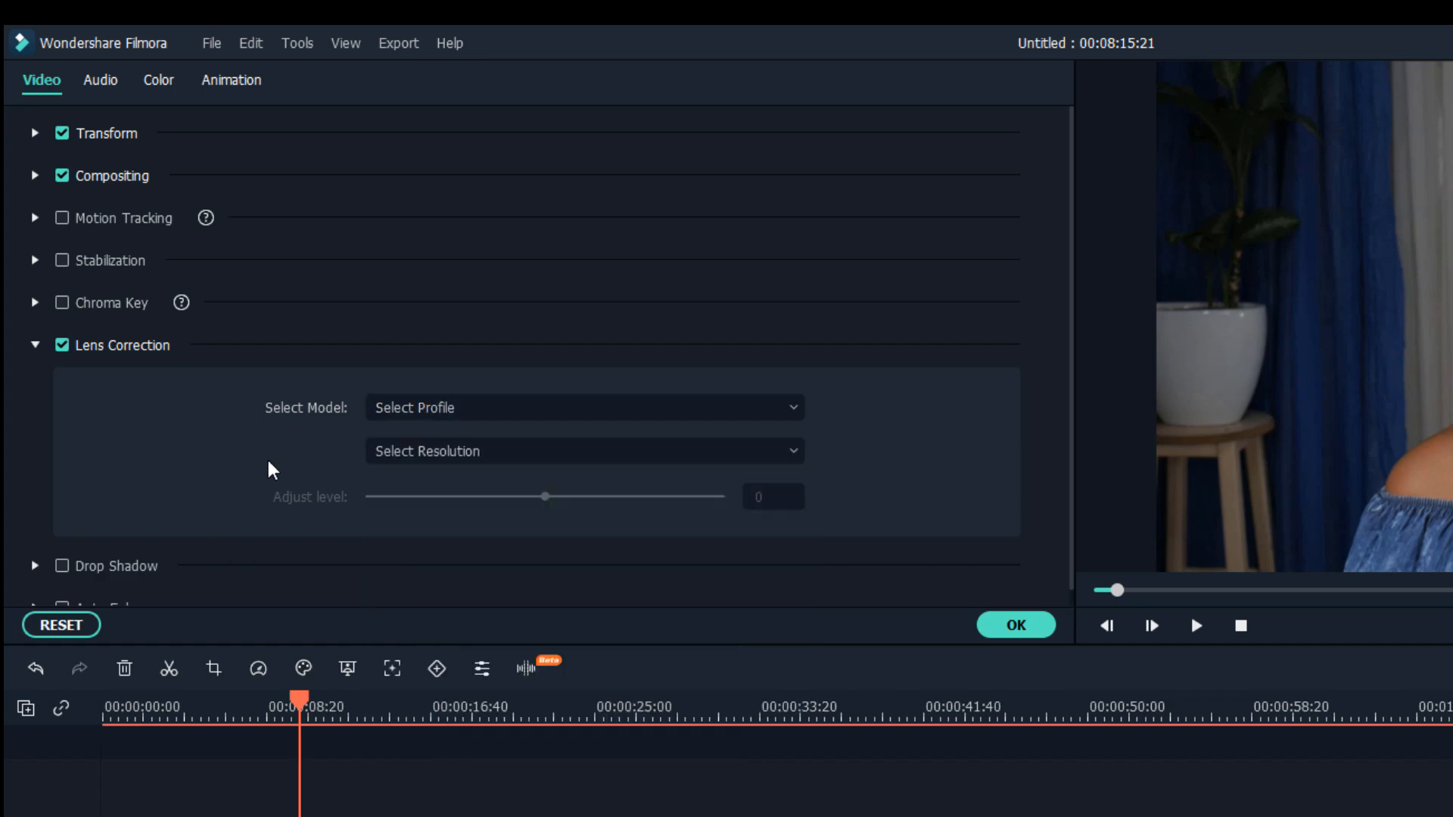
- Open the export settings for the project and review the Local, YouTube, Vimeo, DVD and Device output options
scroll(172, 467, down, 1)
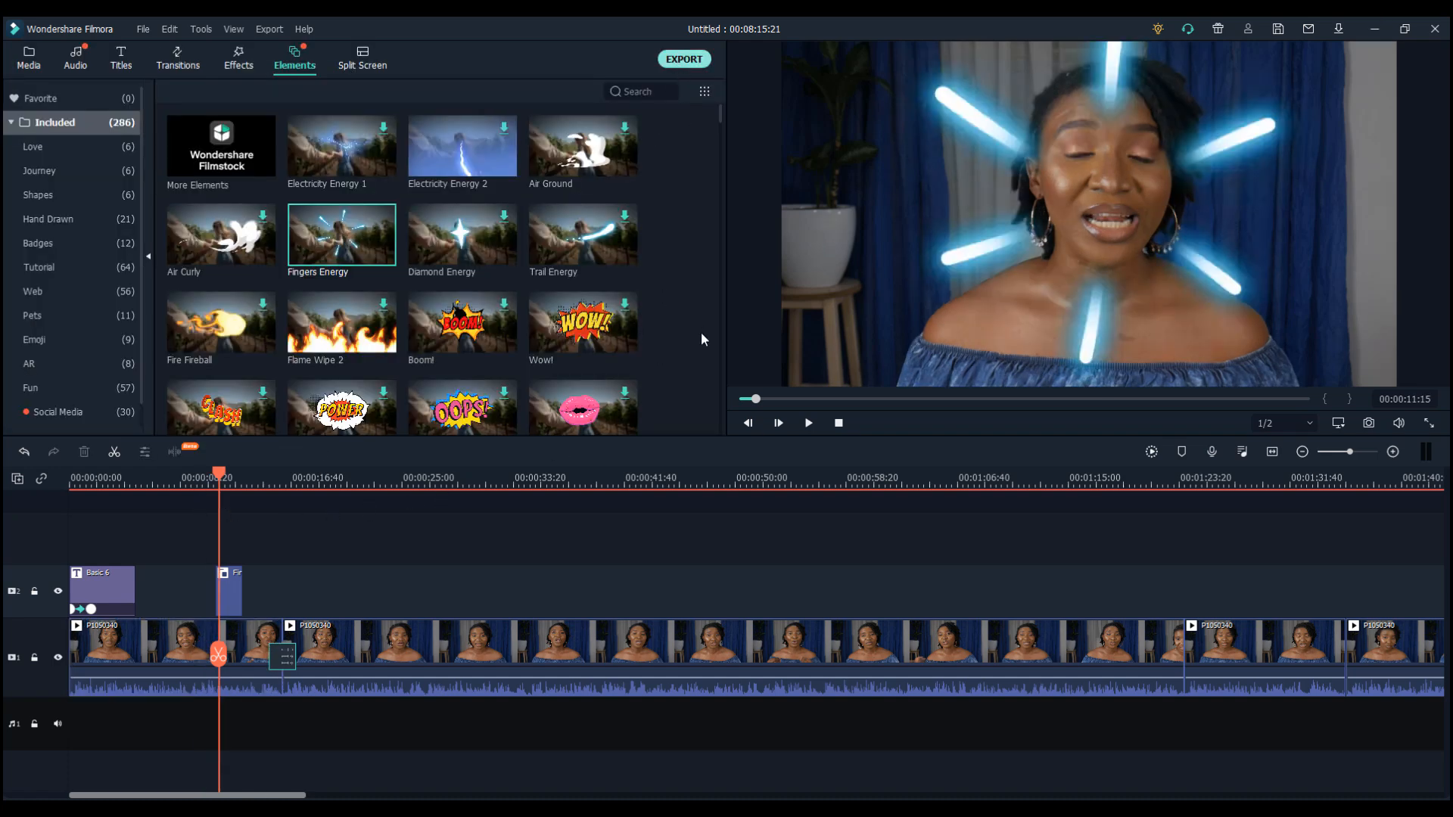
key(ctrl+e)
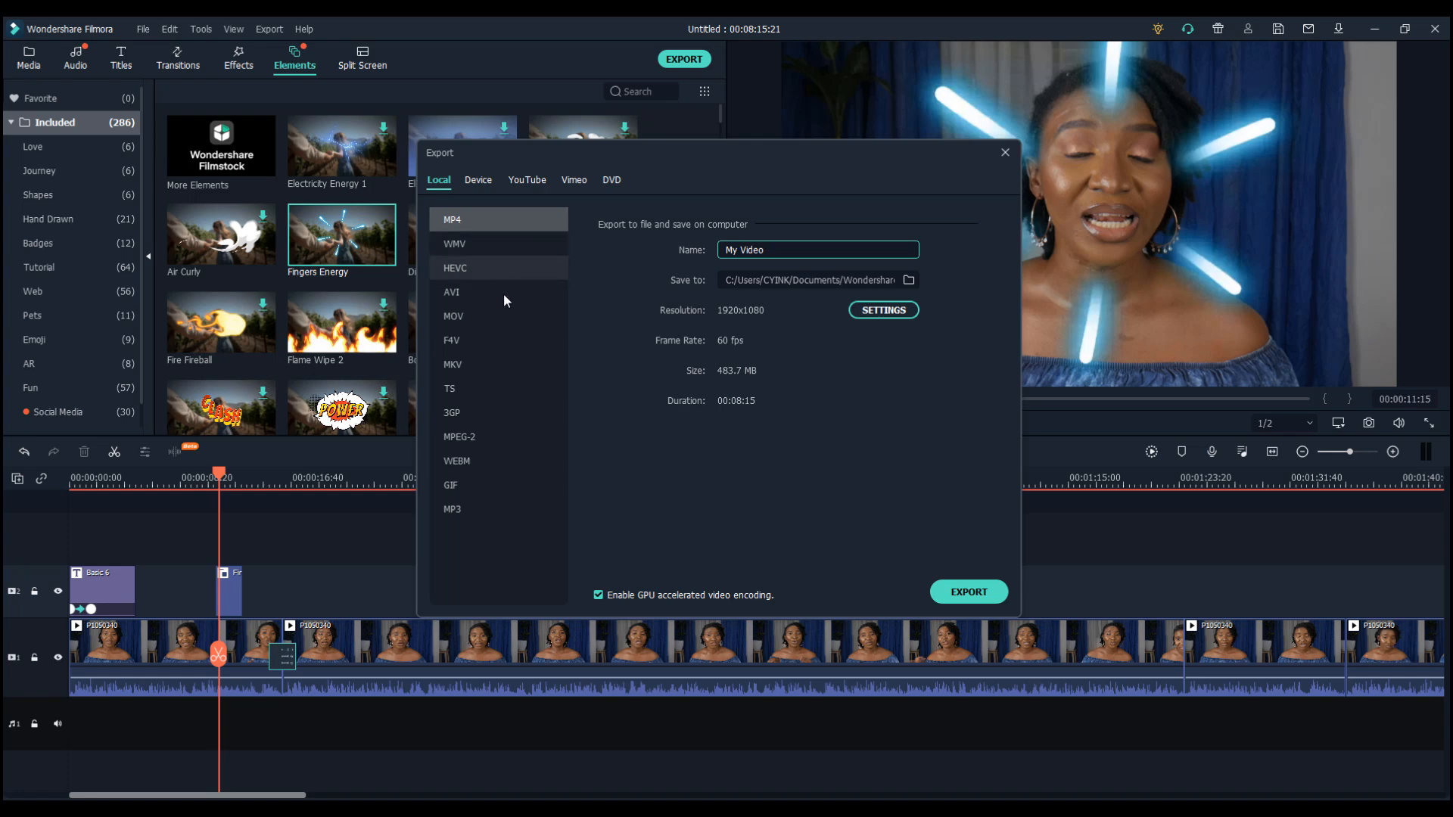
click(524, 180)
click(571, 182)
click(610, 180)
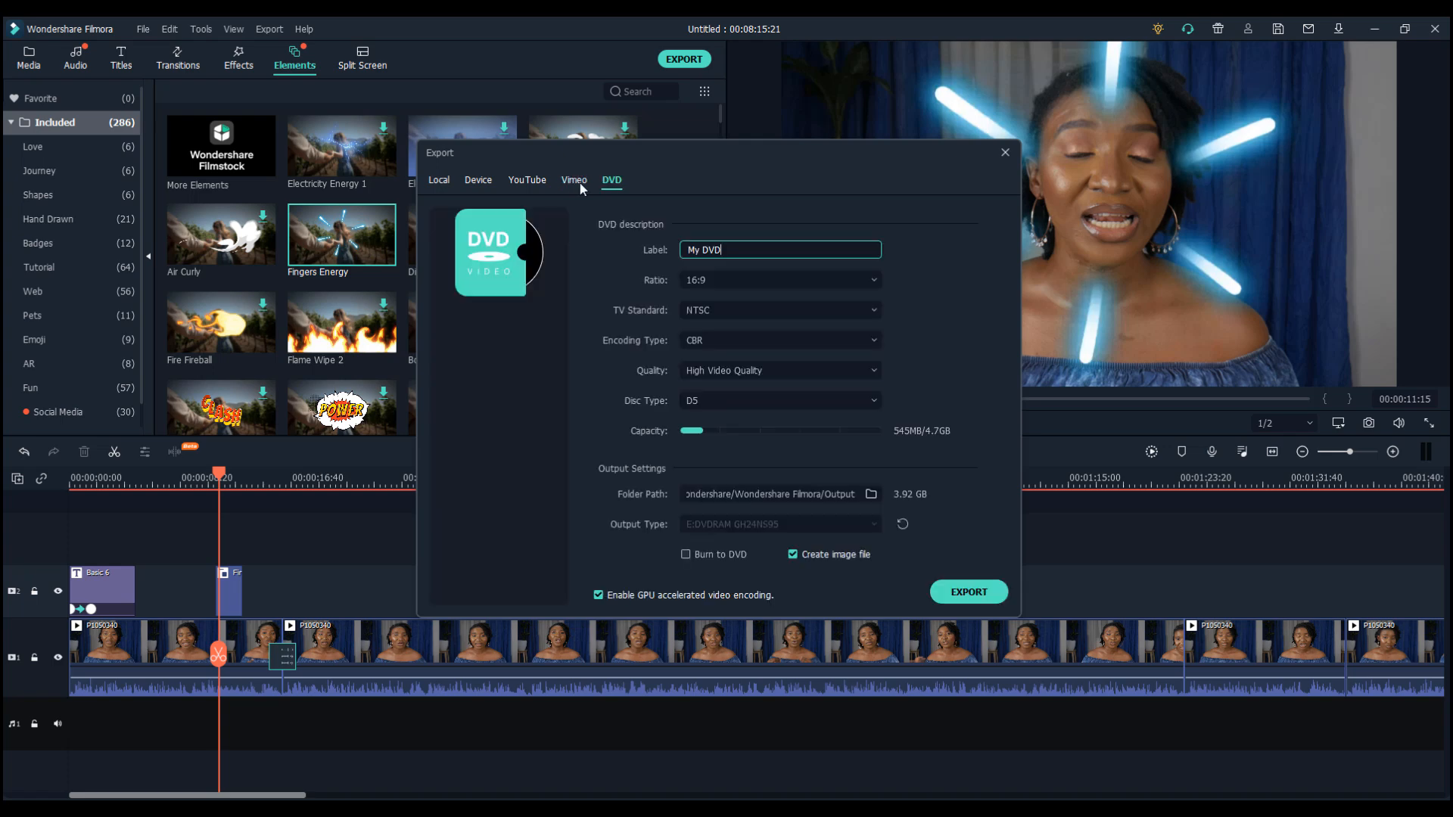
click(477, 184)
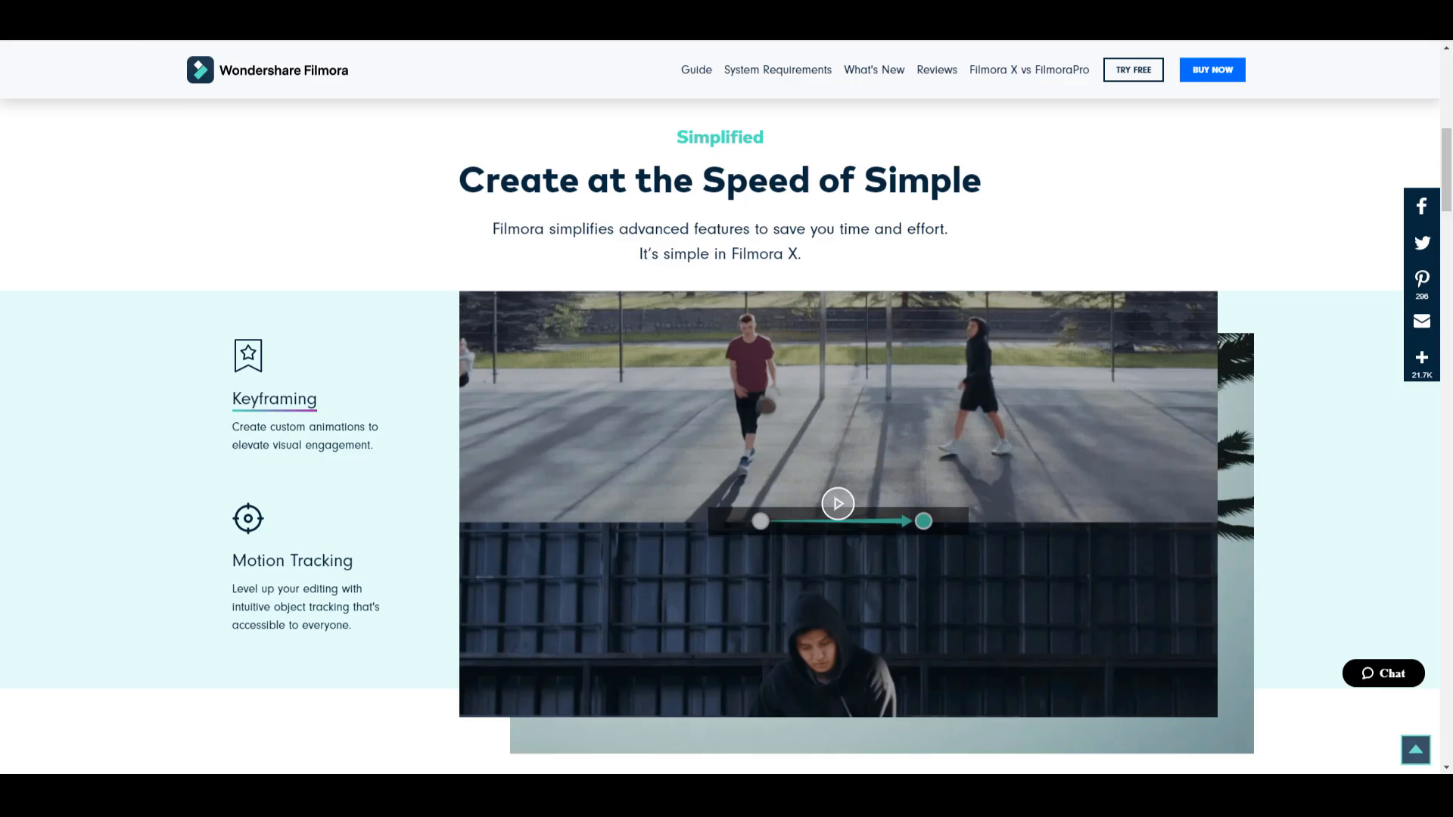
- Switch to the Filmora X product web page and look over its Keyframing, Motion Tracking and Work Less, Create More sections
scroll(409, 375, down, 12)
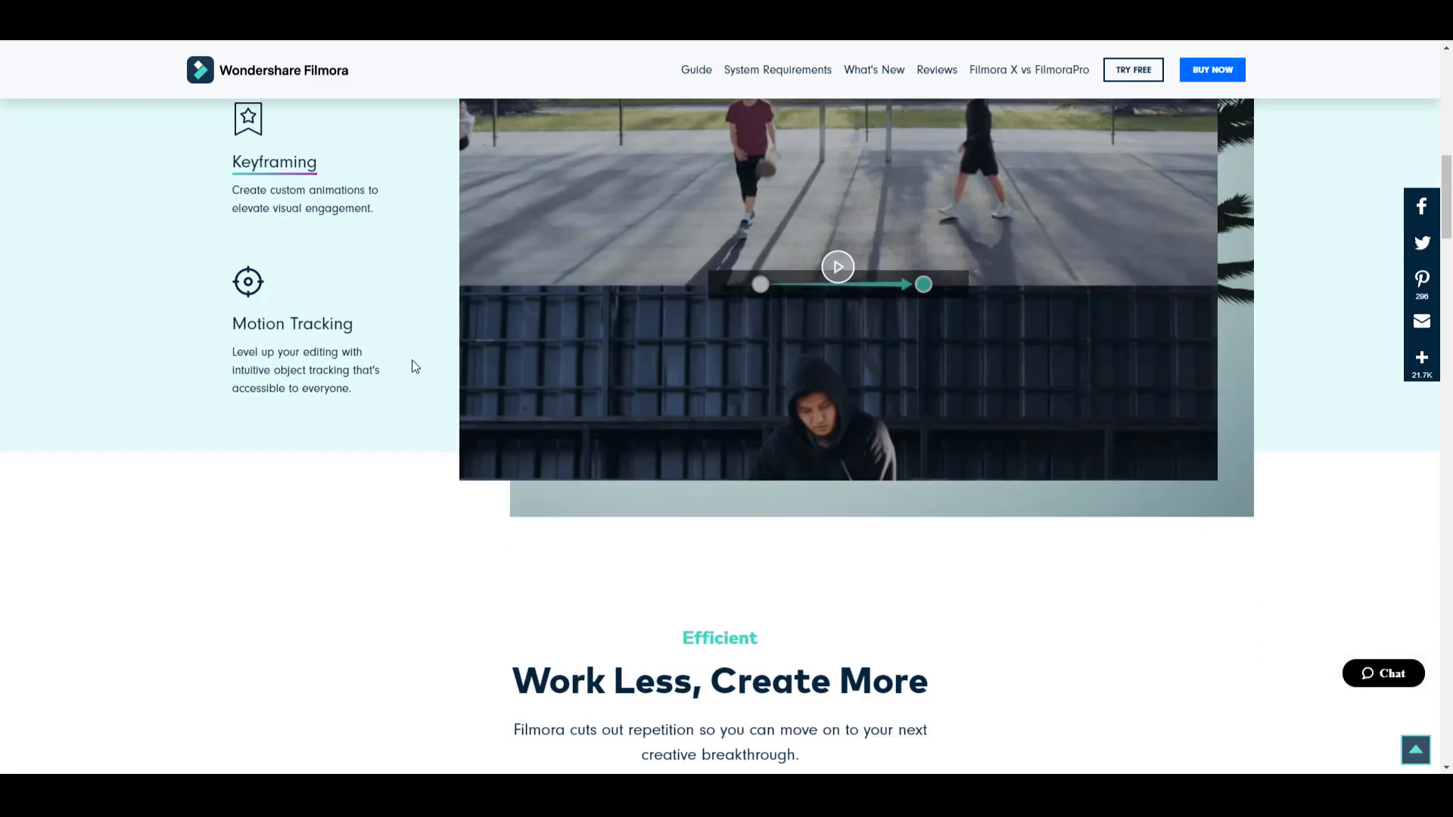
scroll(413, 368, up, 12)
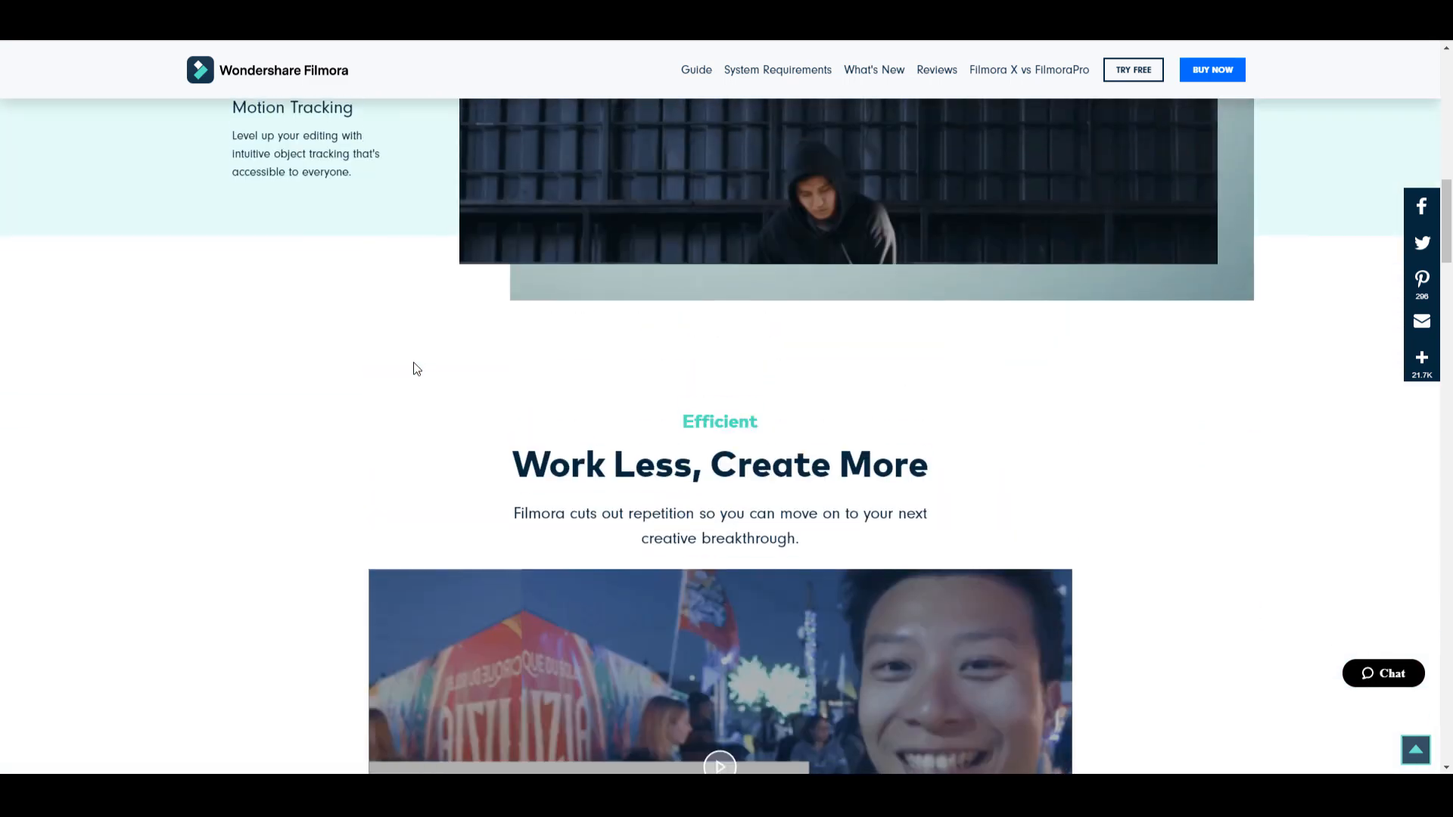
scroll(415, 369, up, 8)
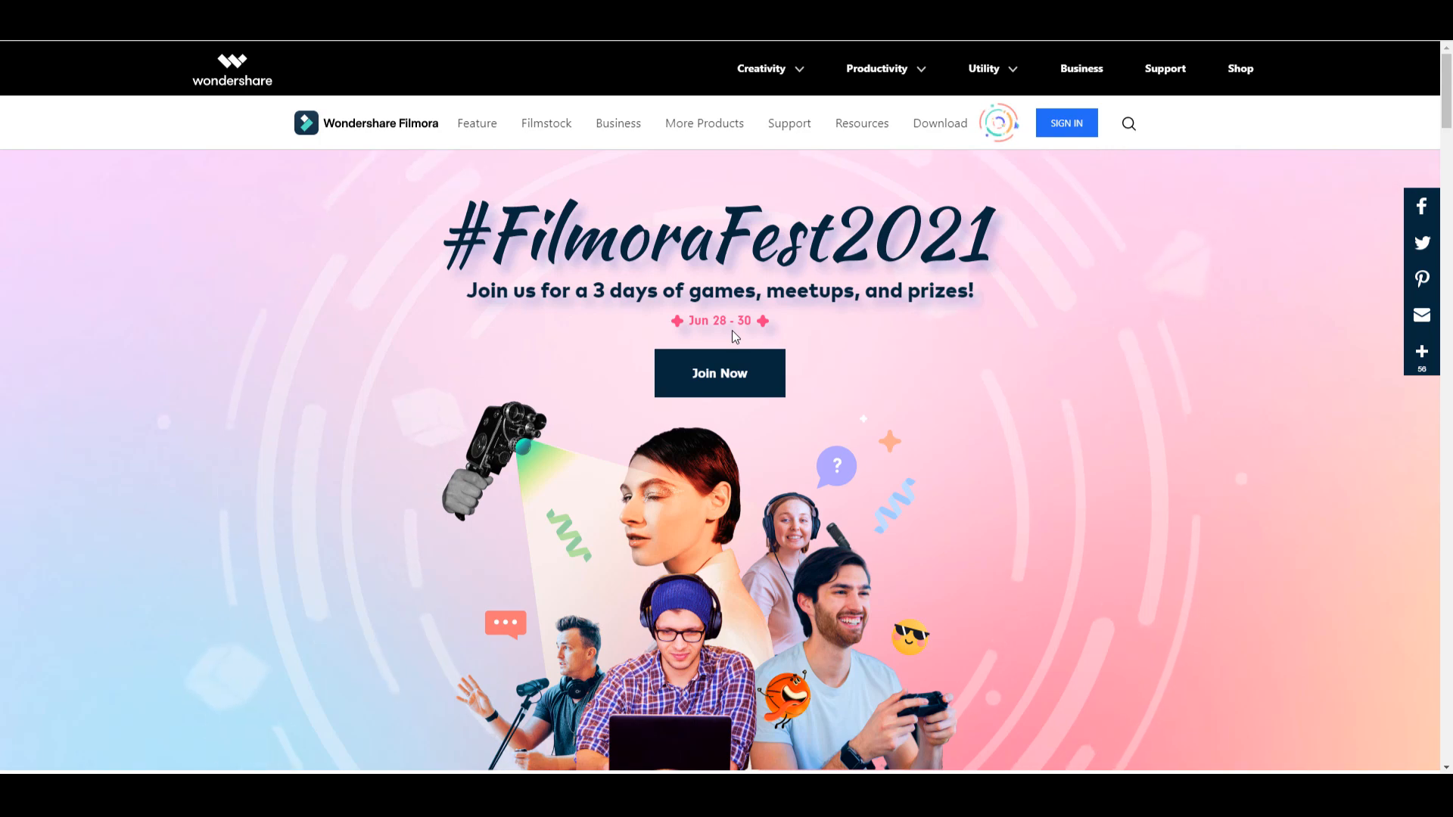
- Examine the #FilmoraFest2021 web page for the three-day schedule, how to join the festival, and the gift code and prize information
scroll(833, 469, down, 2)
scroll(835, 469, down, 5)
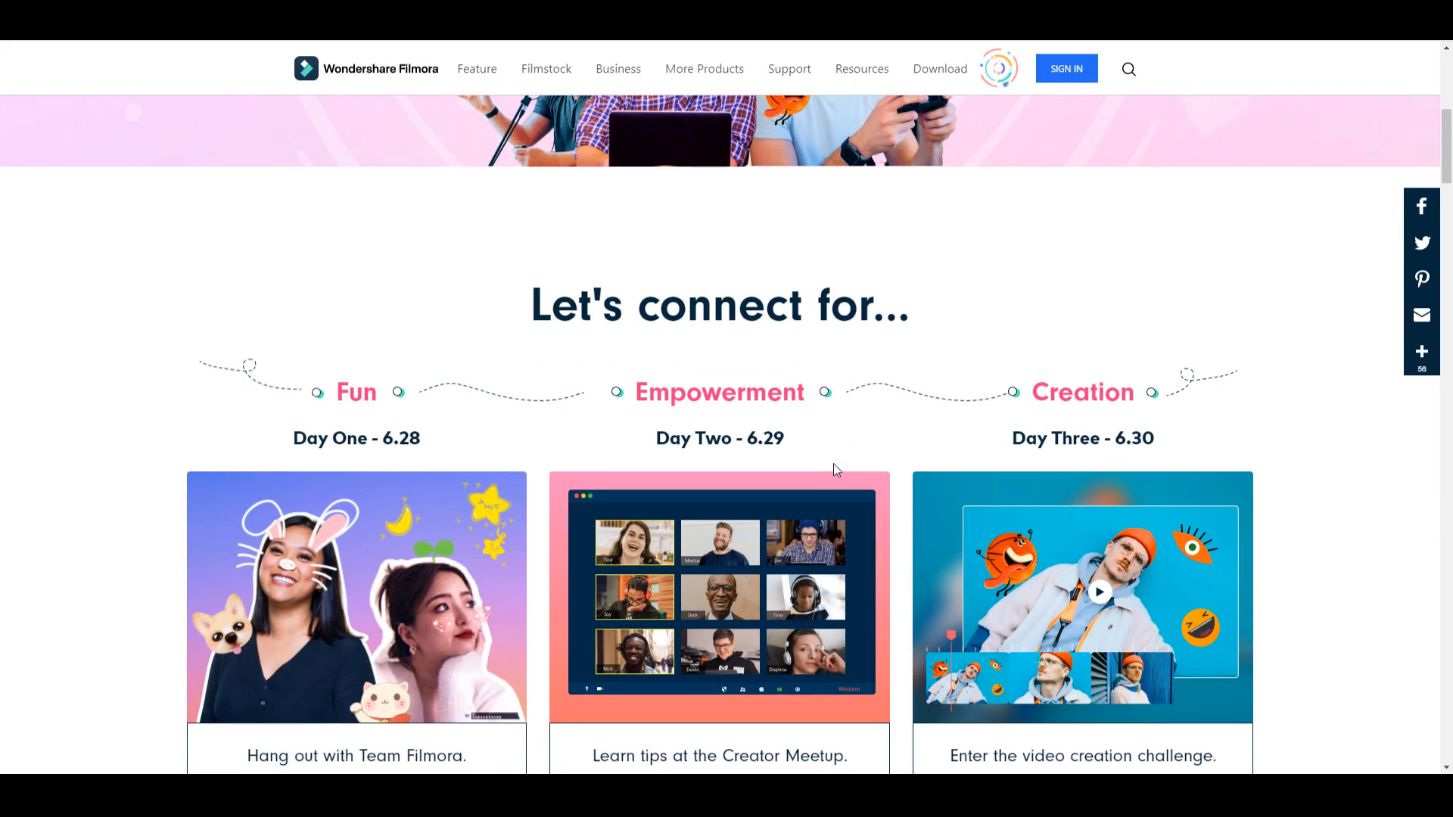
scroll(836, 469, down, 6)
scroll(835, 469, down, 7)
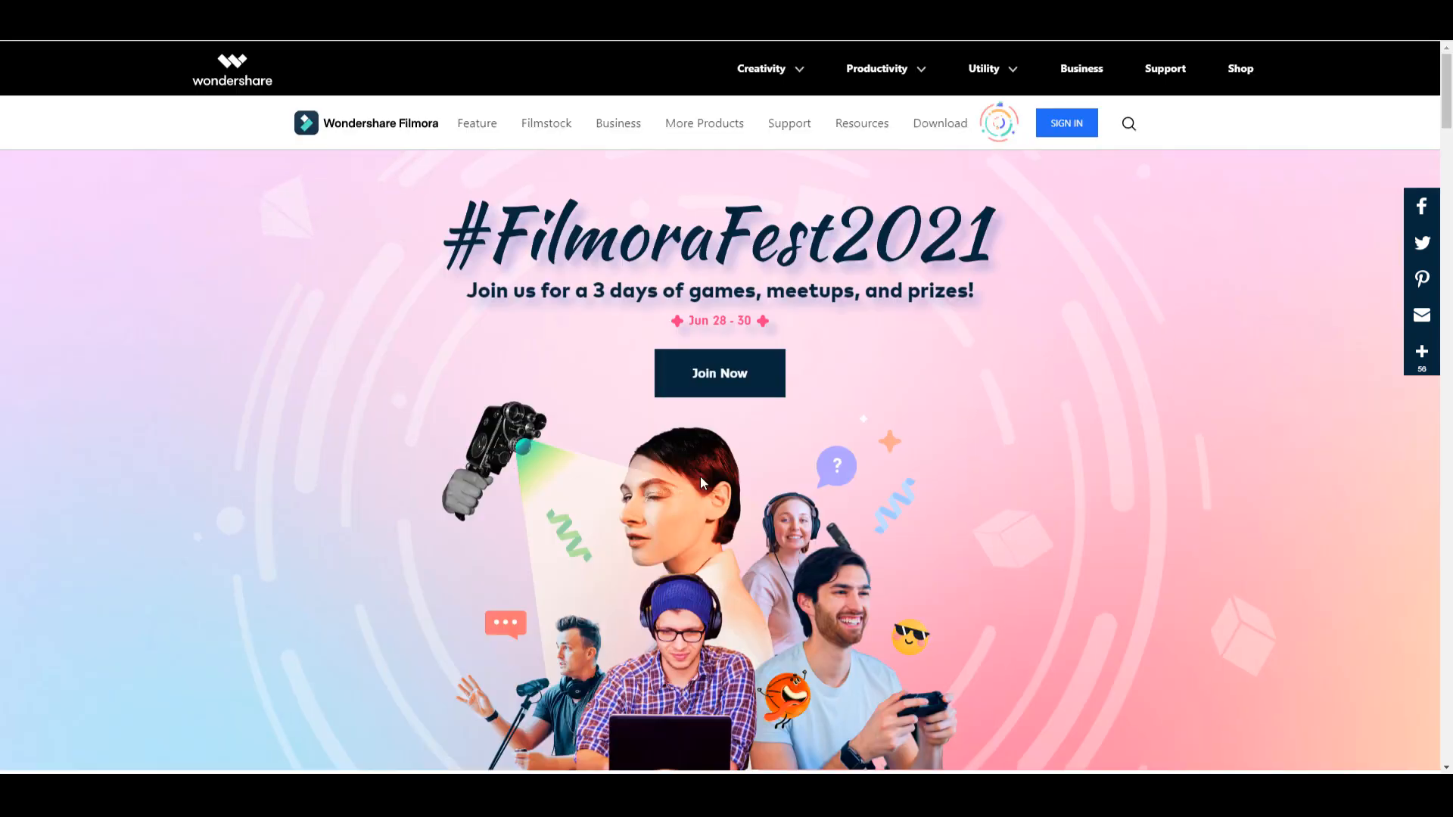
scroll(827, 399, down, 14)
scroll(835, 405, down, 8)
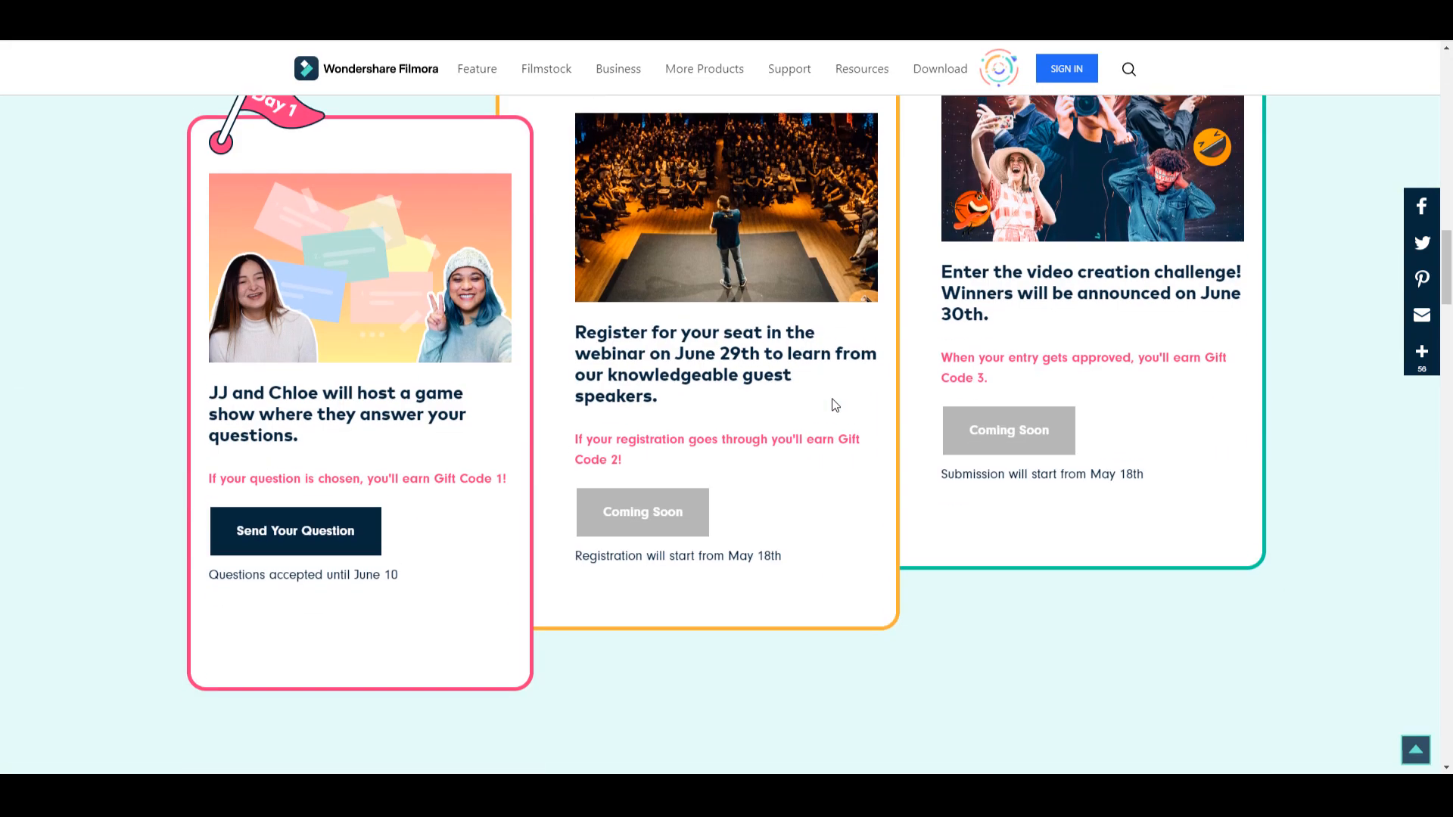
scroll(834, 405, up, 5)
scroll(832, 405, down, 5)
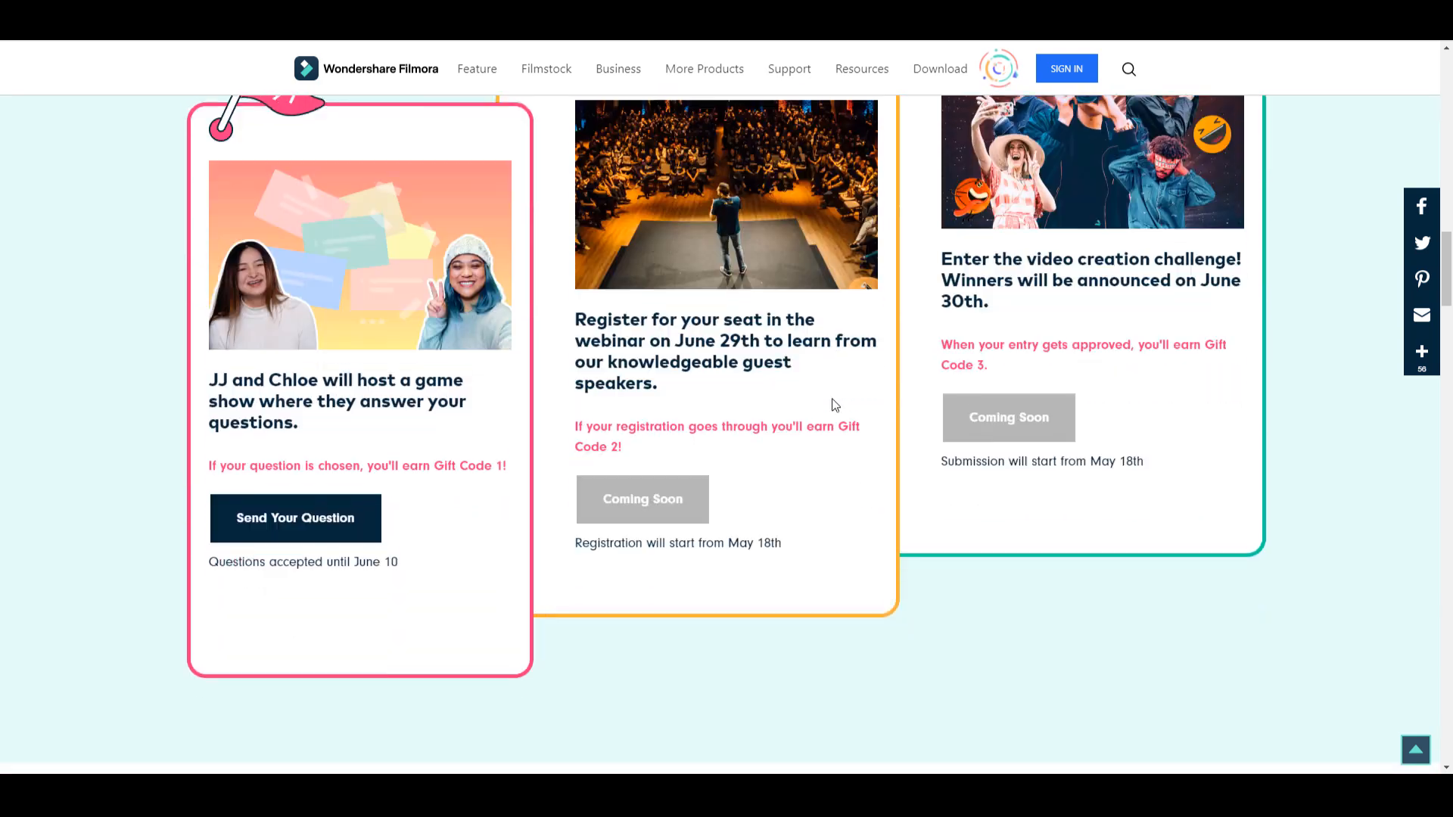
scroll(780, 409, down, 1)
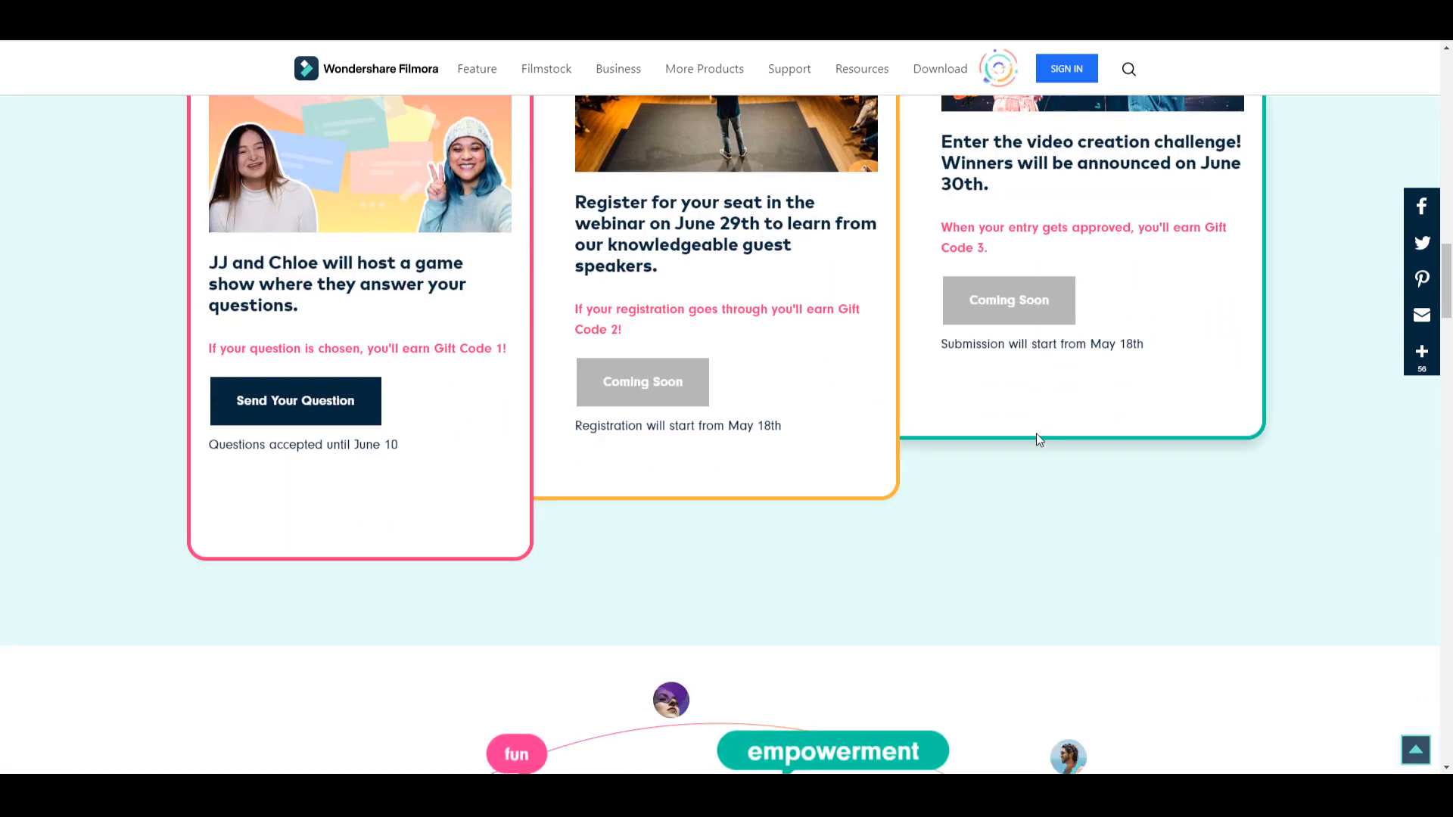
scroll(1037, 439, down, 20)
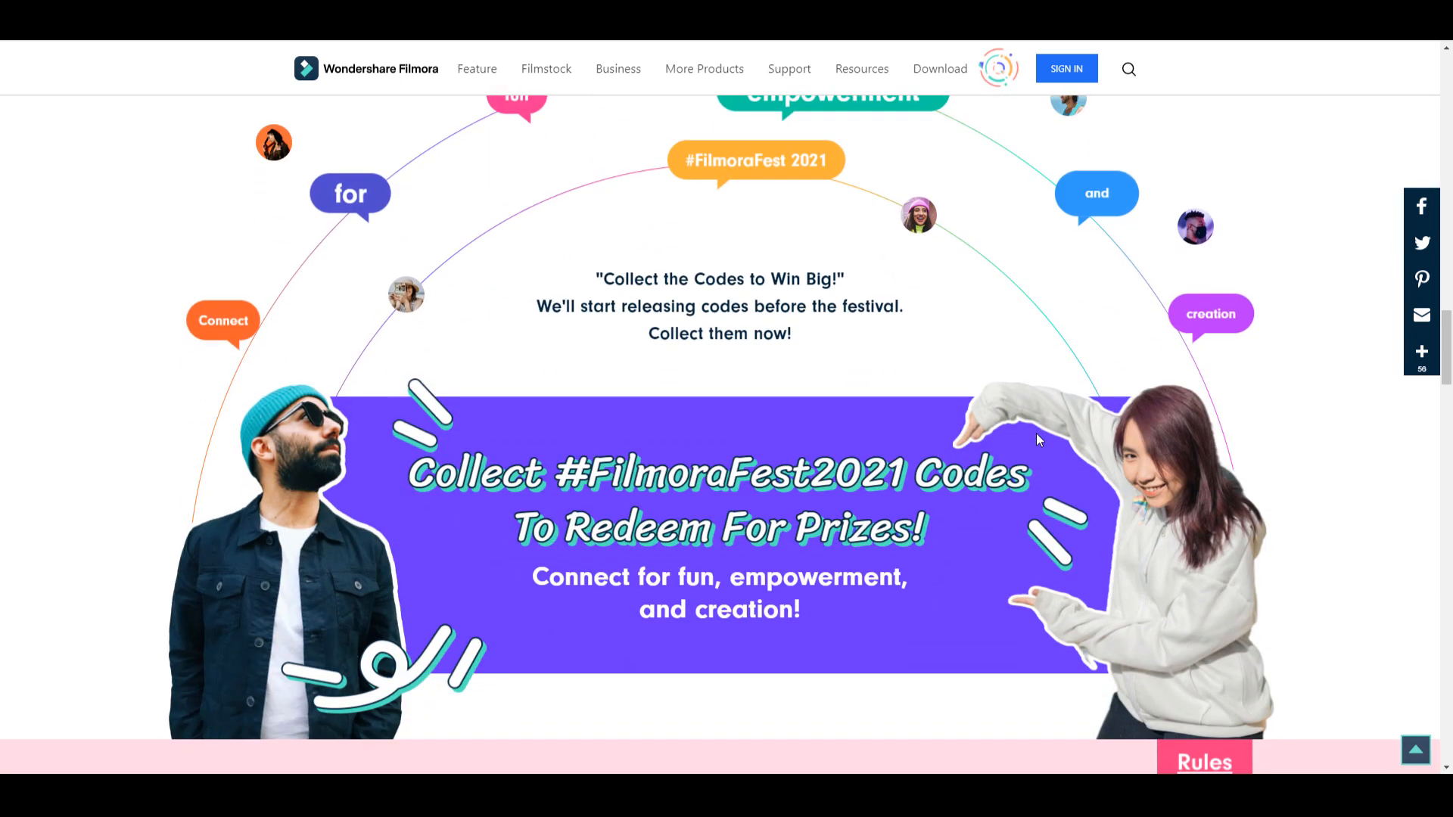
scroll(1040, 440, down, 15)
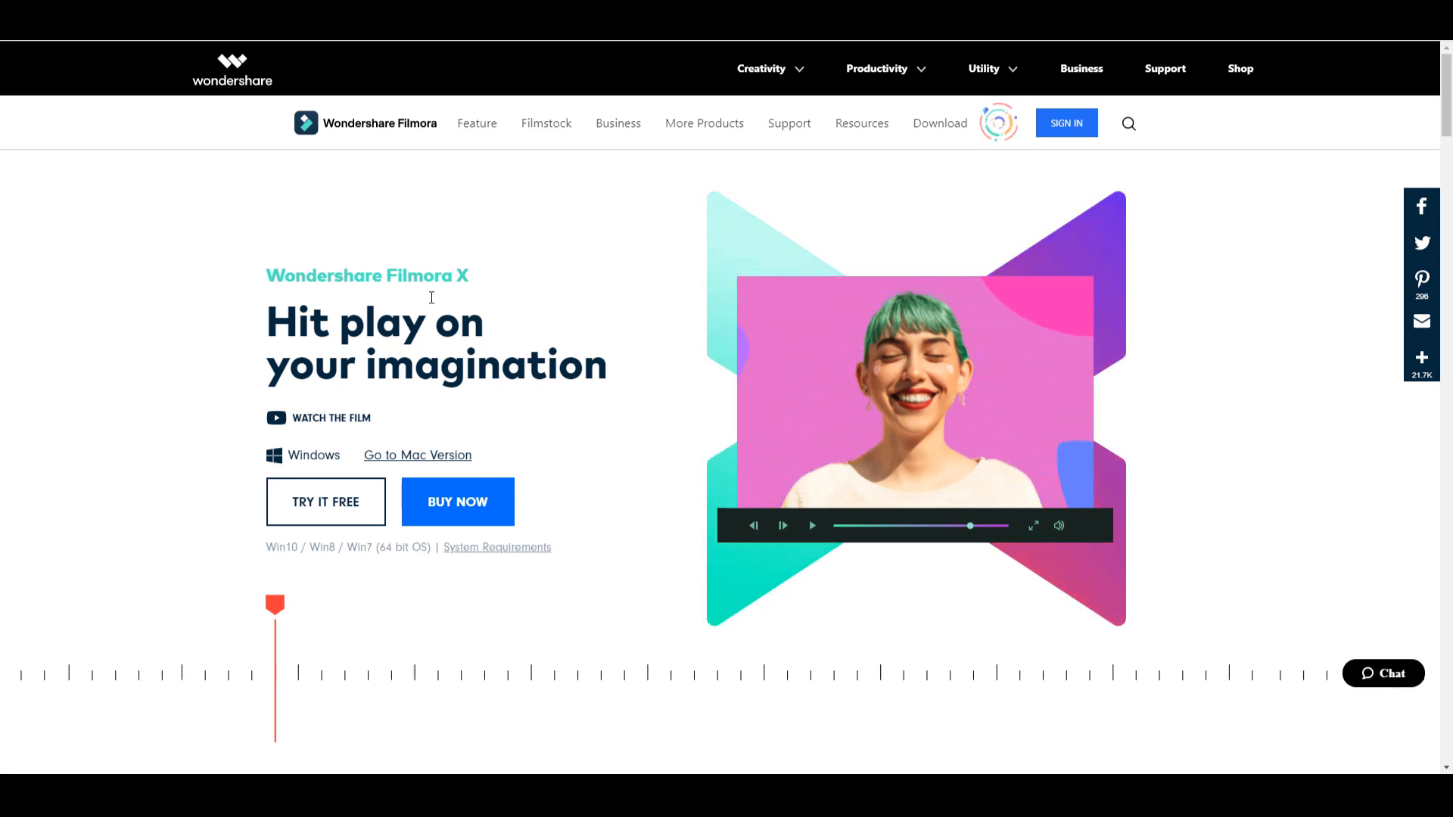
- Browse the Filmora X product page from its Hit play on your imagination heading down past the Efficient section
scroll(509, 363, down, 3)
scroll(510, 363, down, 13)
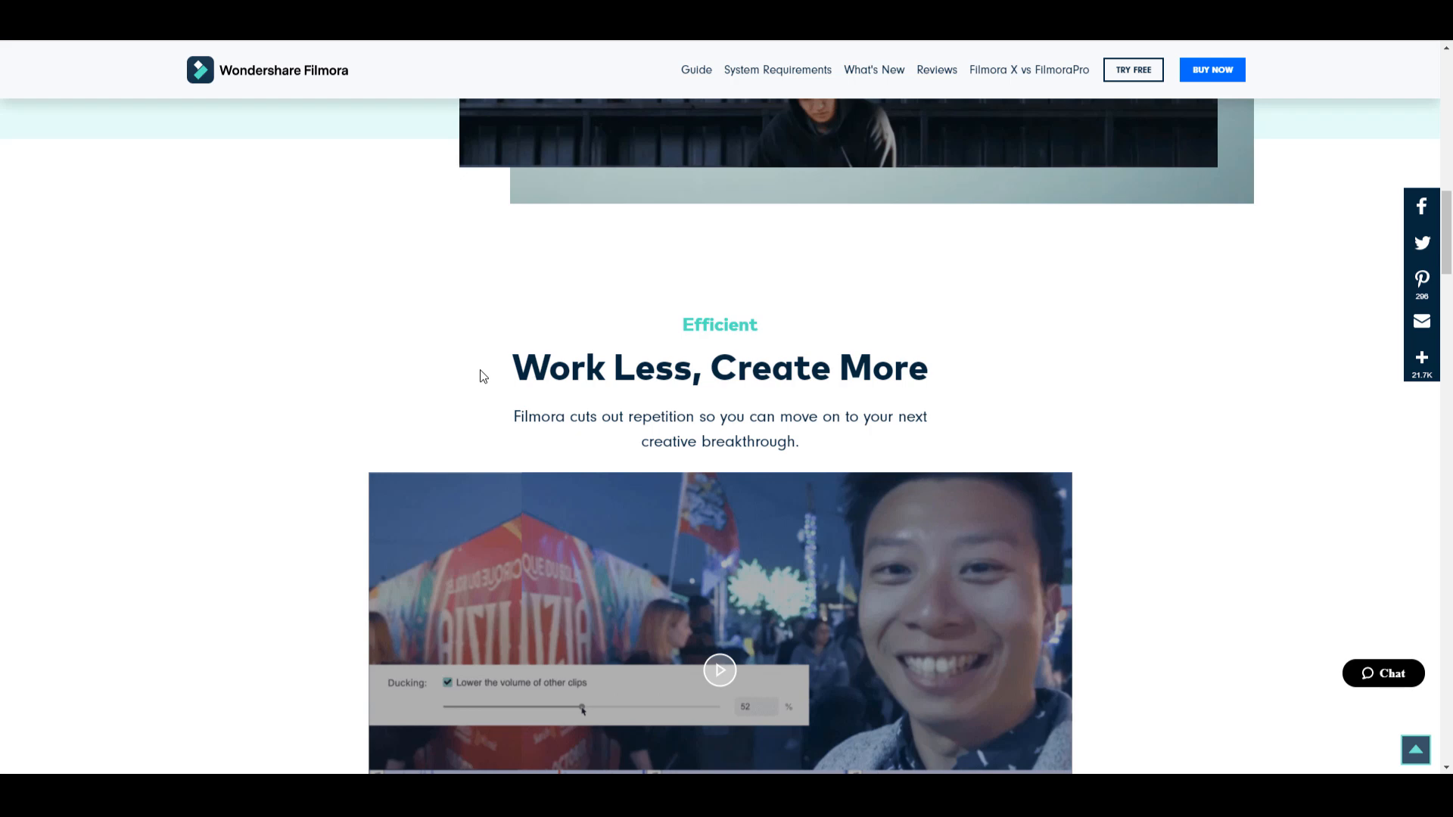
scroll(495, 363, down, 10)
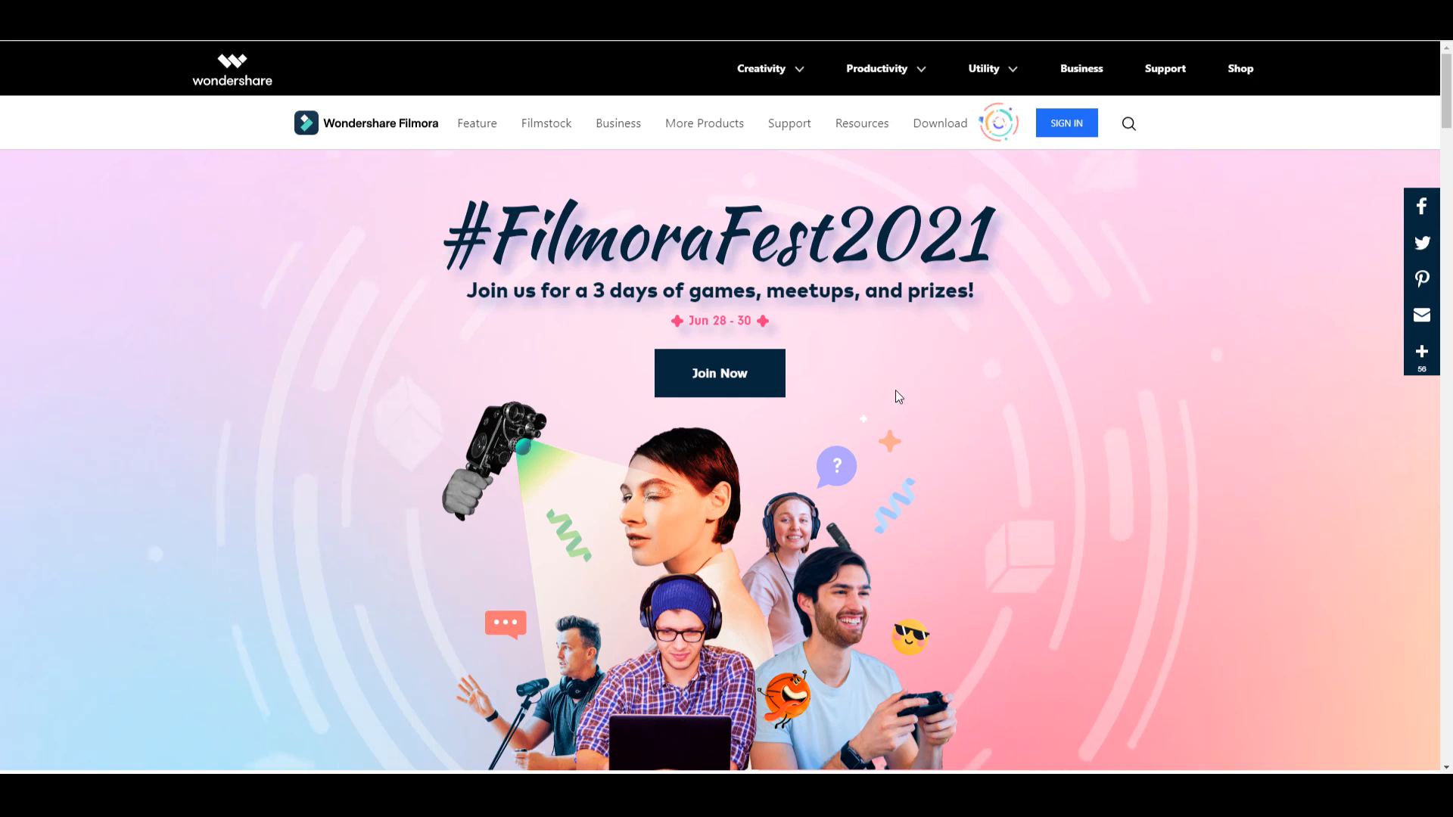
- Return to the #FilmoraFest2021 page, review the How to Join the Festival section and go back to the page's opening banner
scroll(899, 393, down, 10)
scroll(900, 394, down, 7)
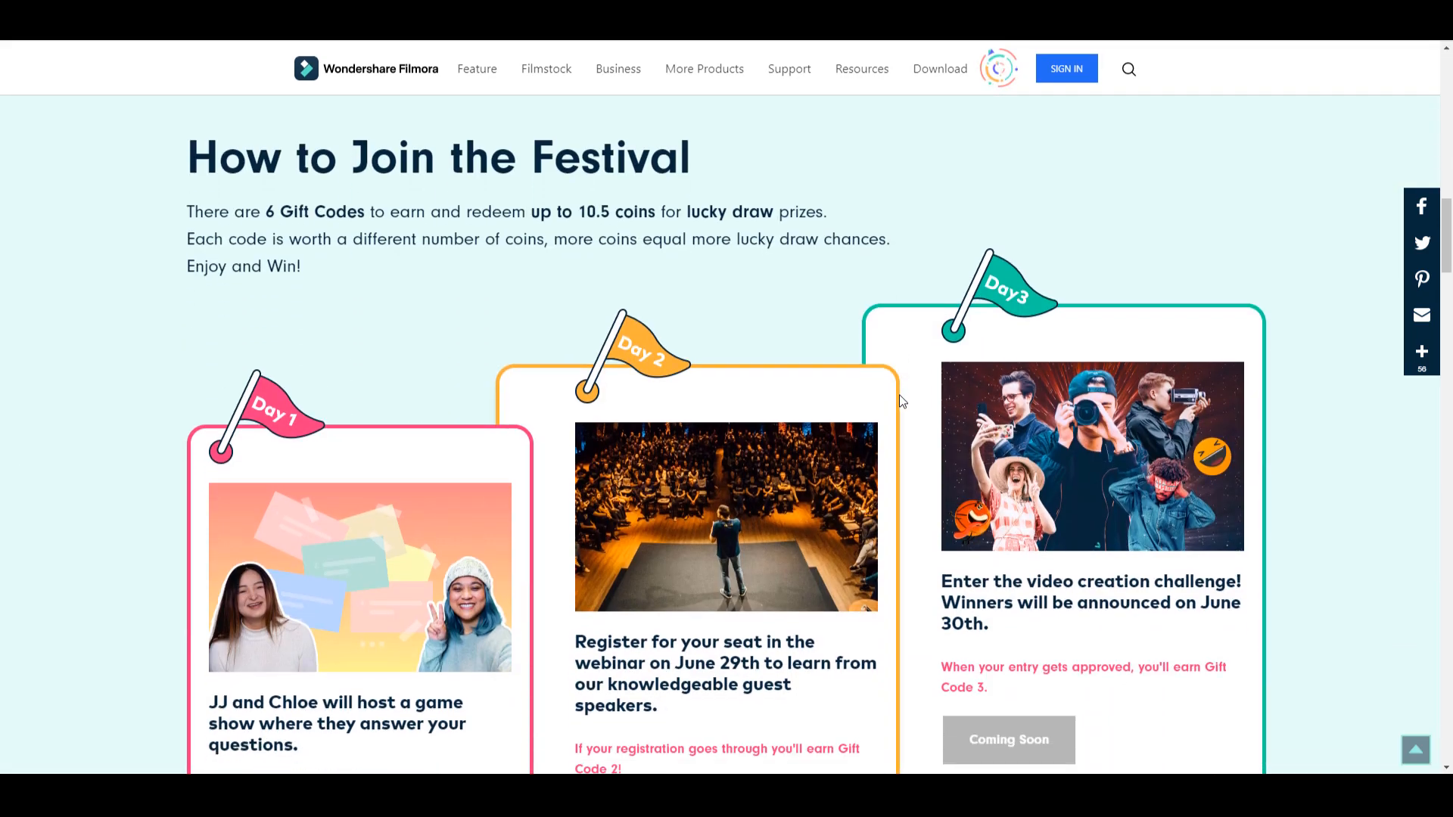
scroll(961, 454, up, 11)
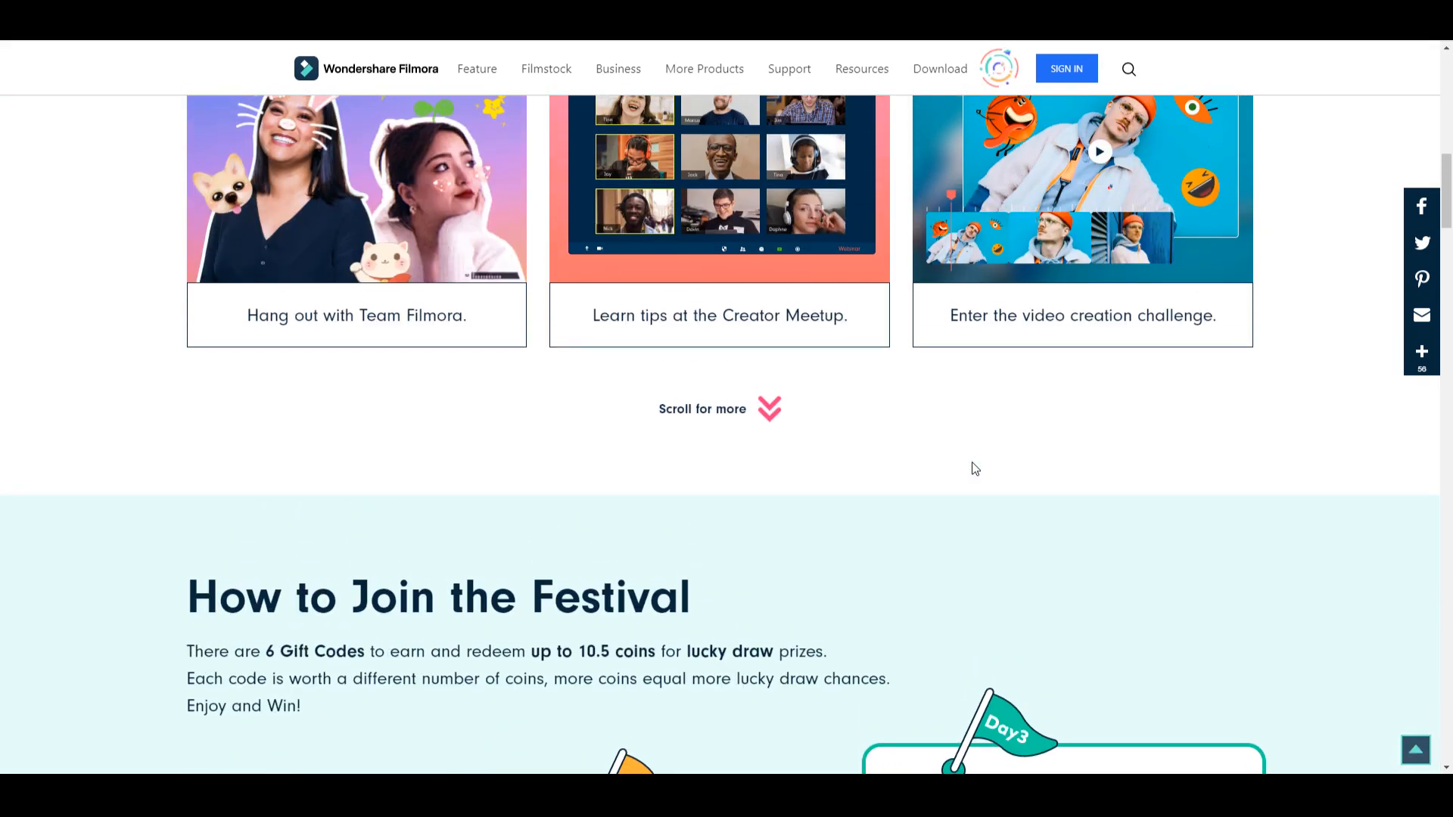
scroll(975, 468, up, 5)
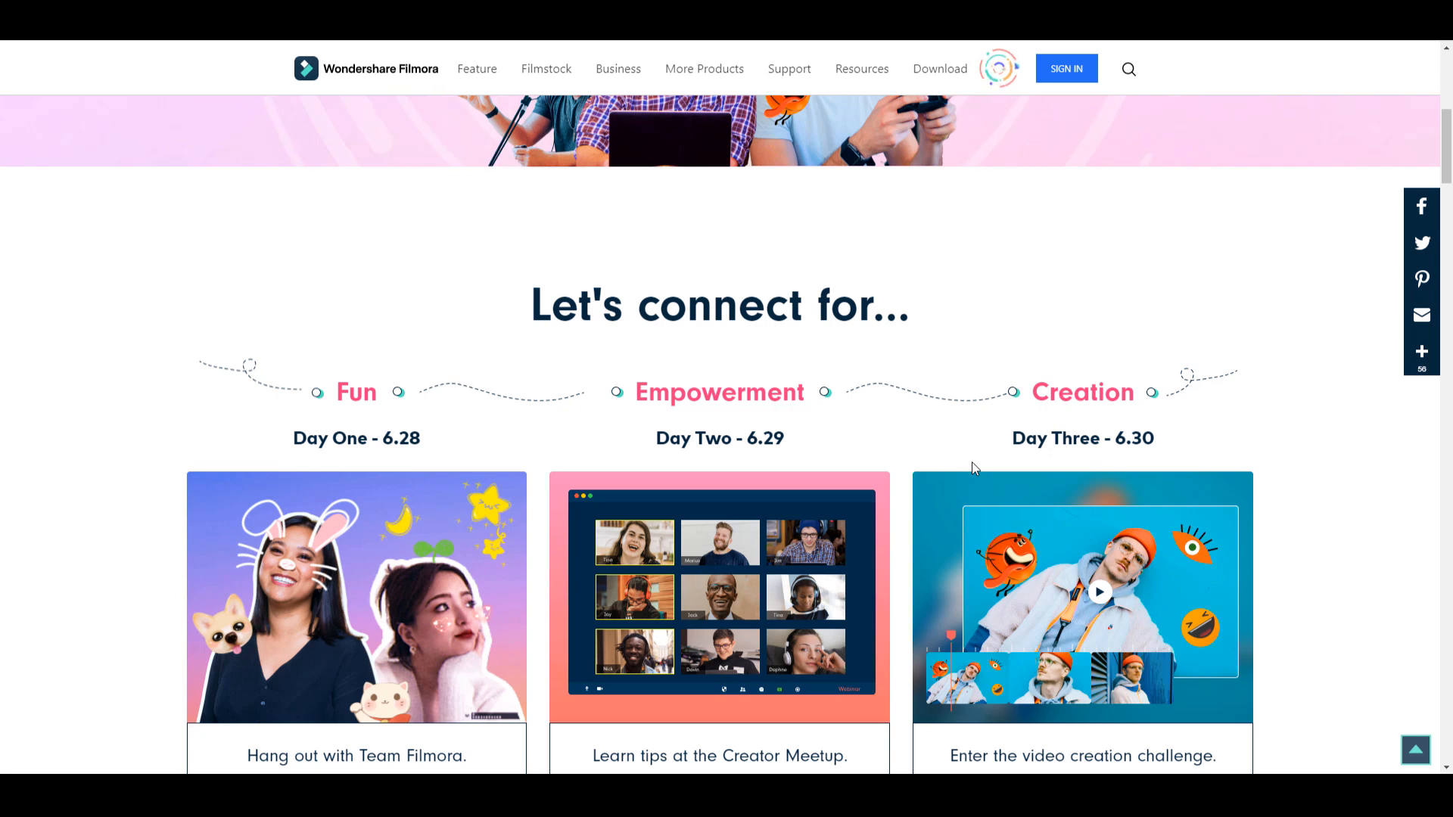
scroll(974, 468, up, 4)
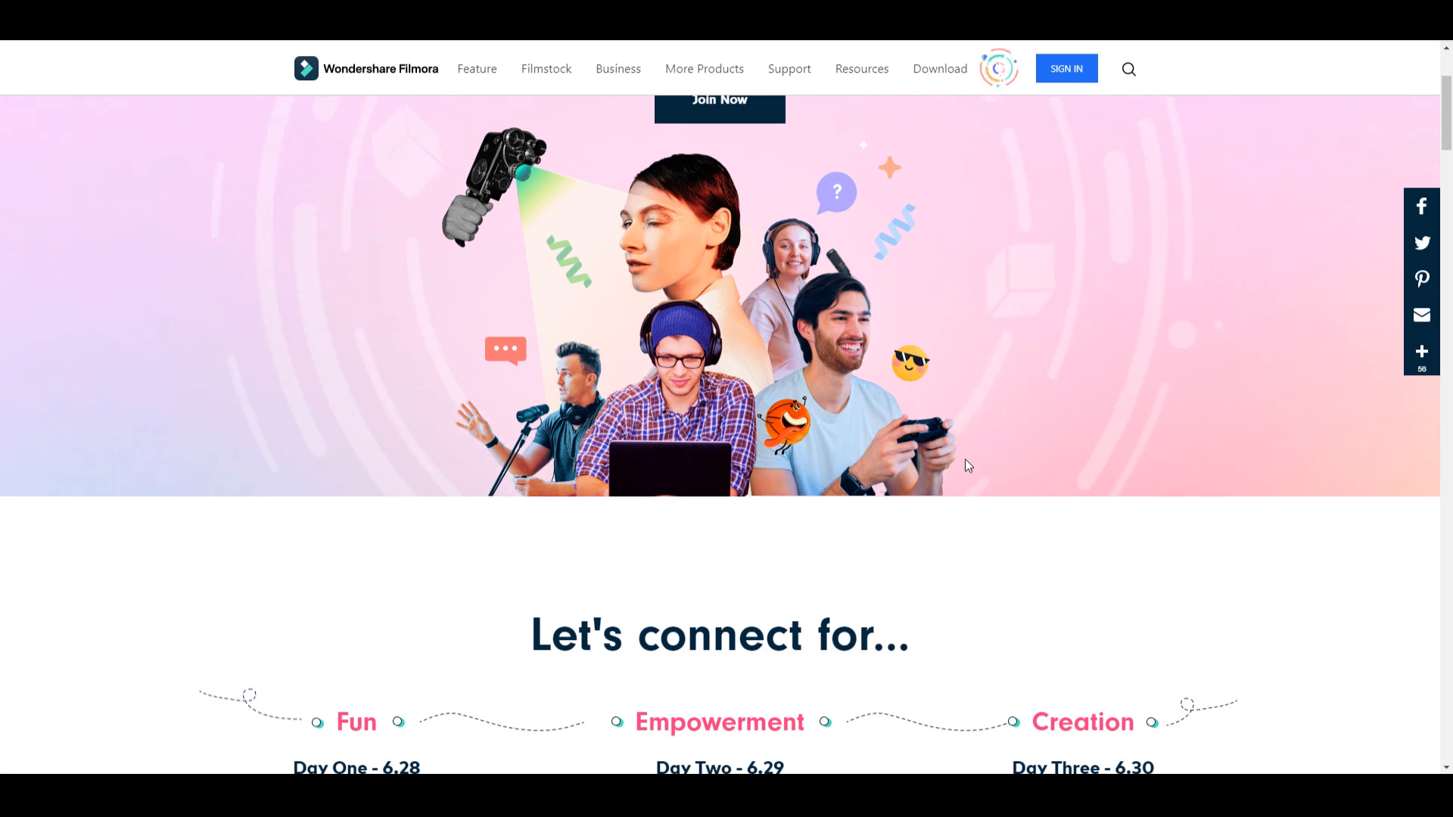
scroll(967, 464, up, 4)
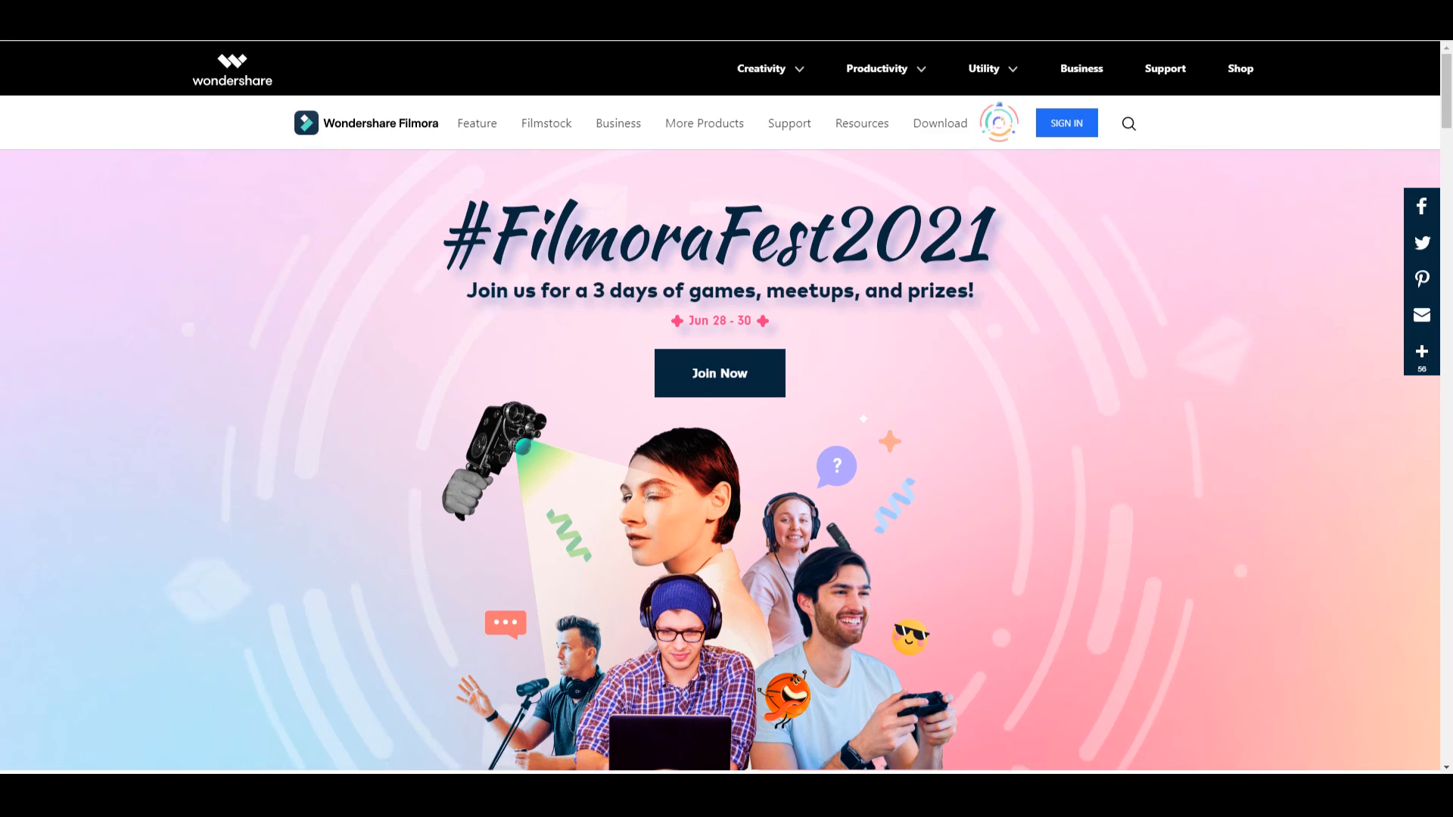